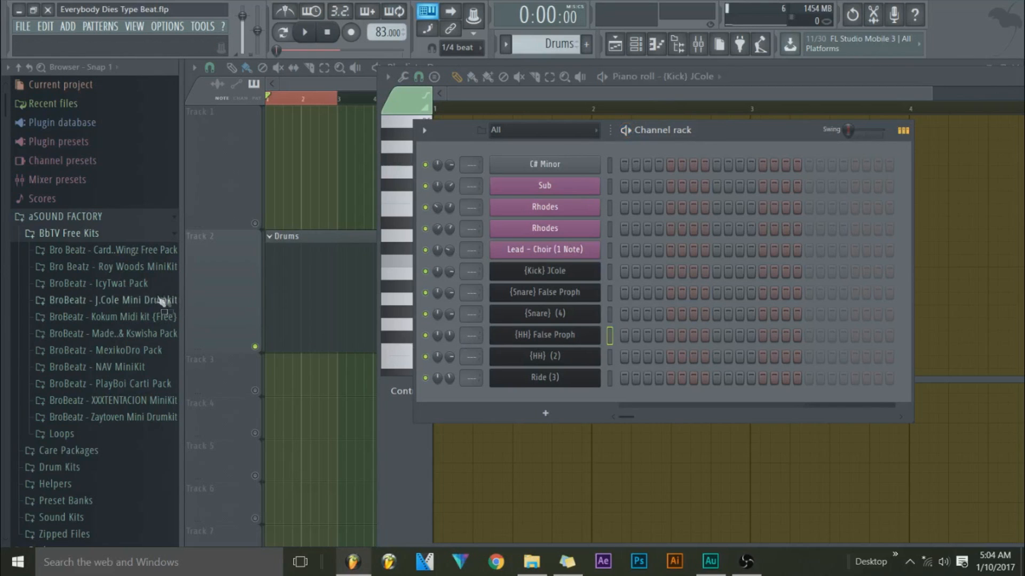
Step: Expand the BroBeatz - J.Cole Mini Drumkit folder to view its contents, and hide the browser to free up workspace
click(115, 301)
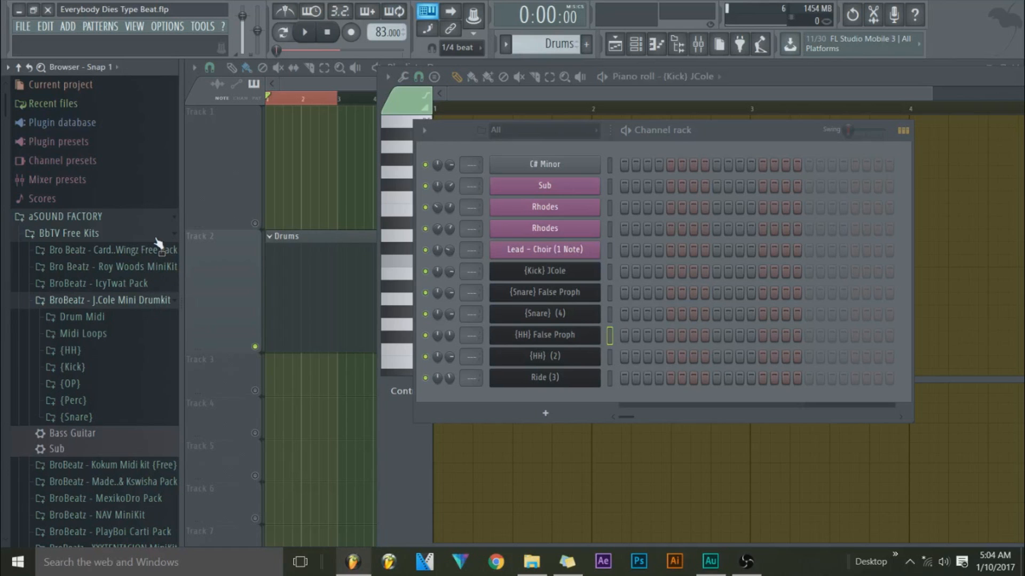
drag(182, 235, 10, 243)
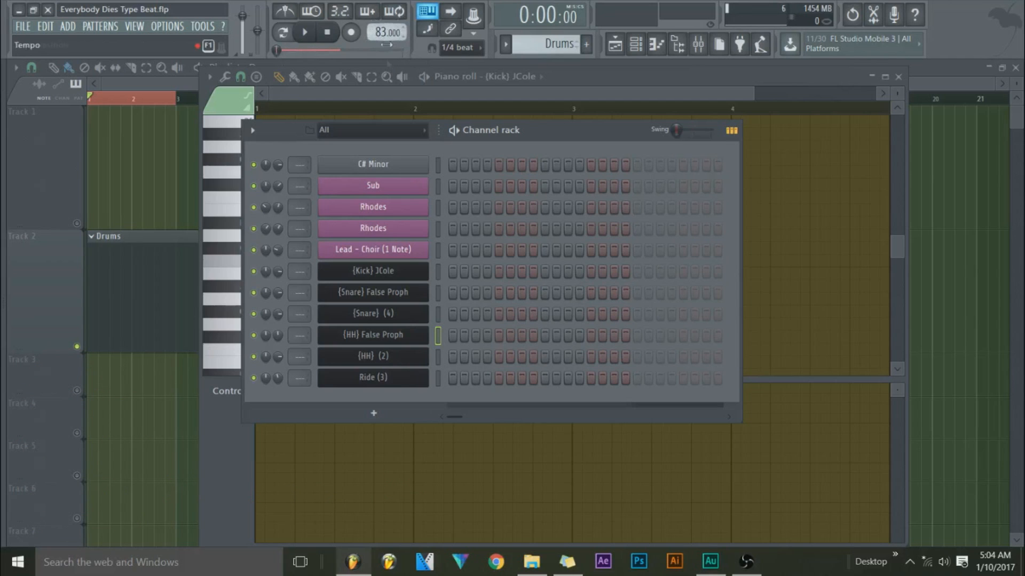
Step: Place a Ride (3) hit on the first step of the Drums pattern and play it back briefly
right_click(409, 381)
key(Escape)
click(452, 377)
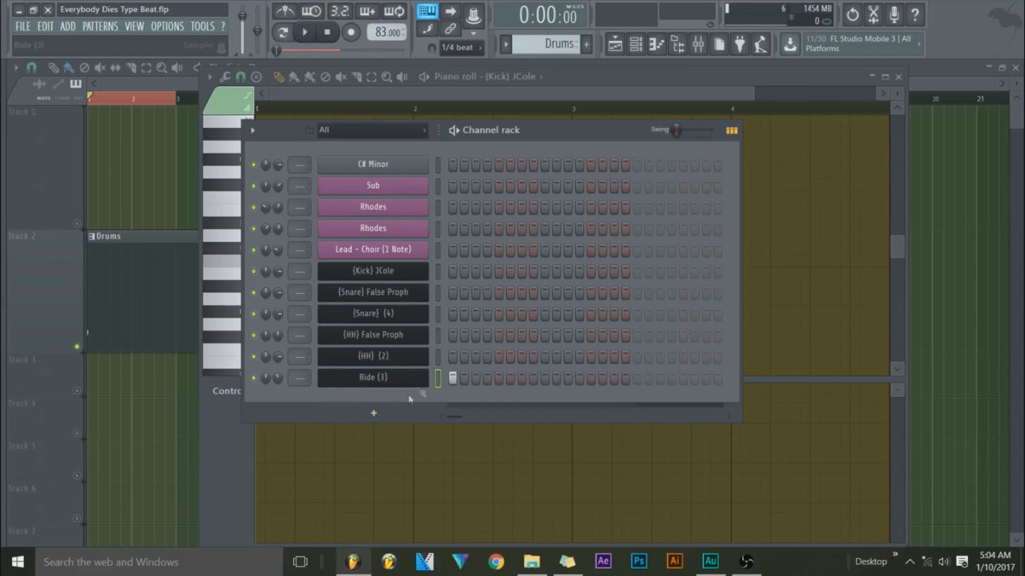
click(308, 36)
click(327, 35)
Step: Open the {Snare} False Proph channel in the piano roll and draw C5 notes on beats 2 and 4 of bars 1 and 2
right_click(415, 293)
click(454, 289)
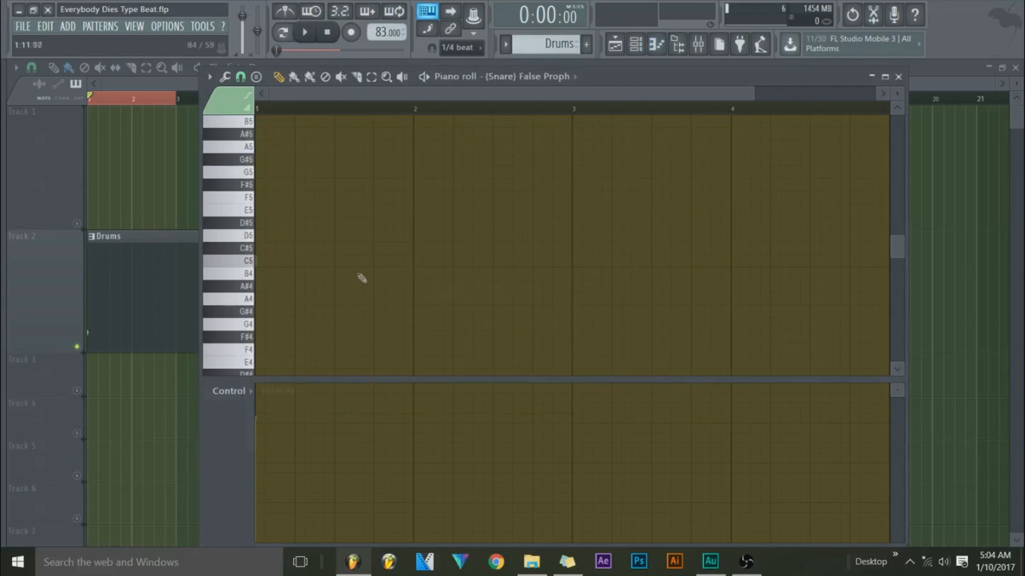
click(298, 260)
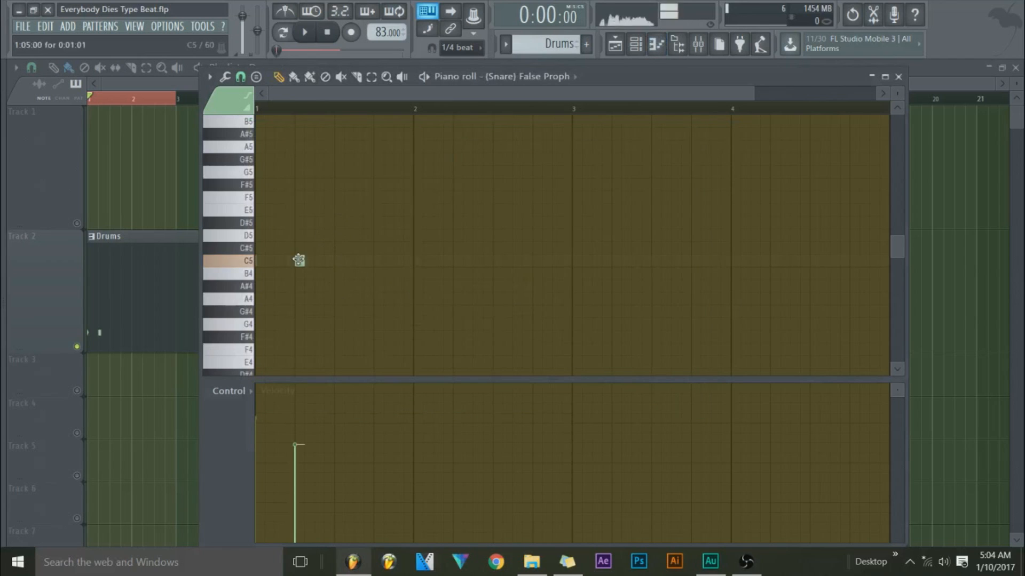
click(379, 260)
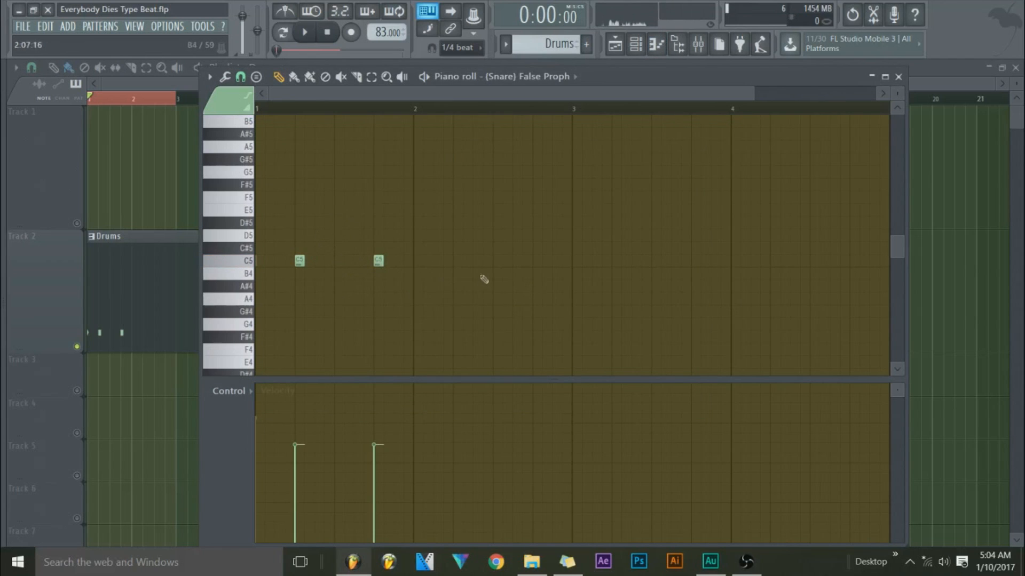
click(458, 260)
click(537, 261)
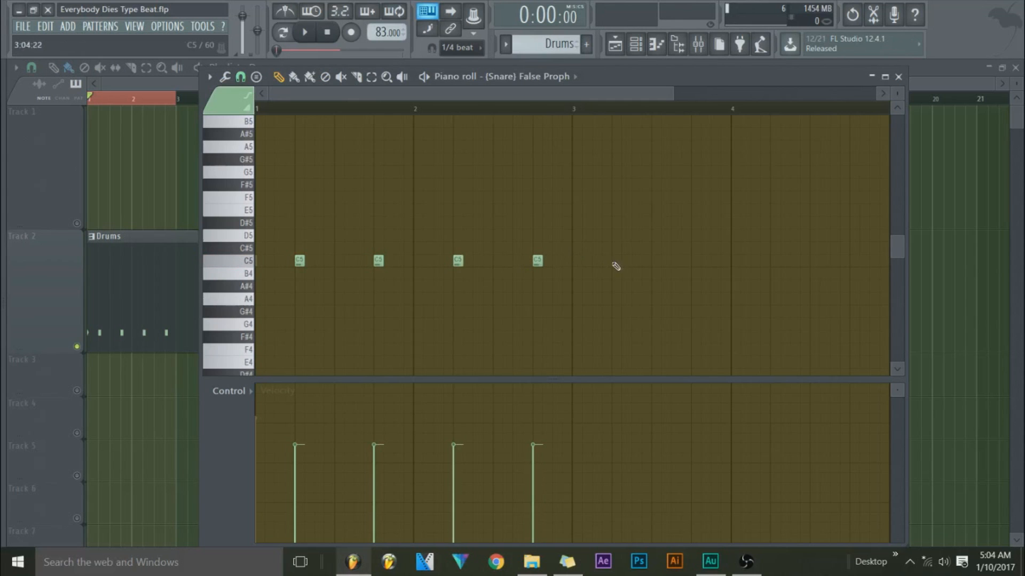
Step: Continue the snare with C5 notes on beats 2 and 4 of bars 3 and 4
click(618, 261)
click(696, 261)
drag(594, 87, 669, 88)
click(637, 260)
click(717, 261)
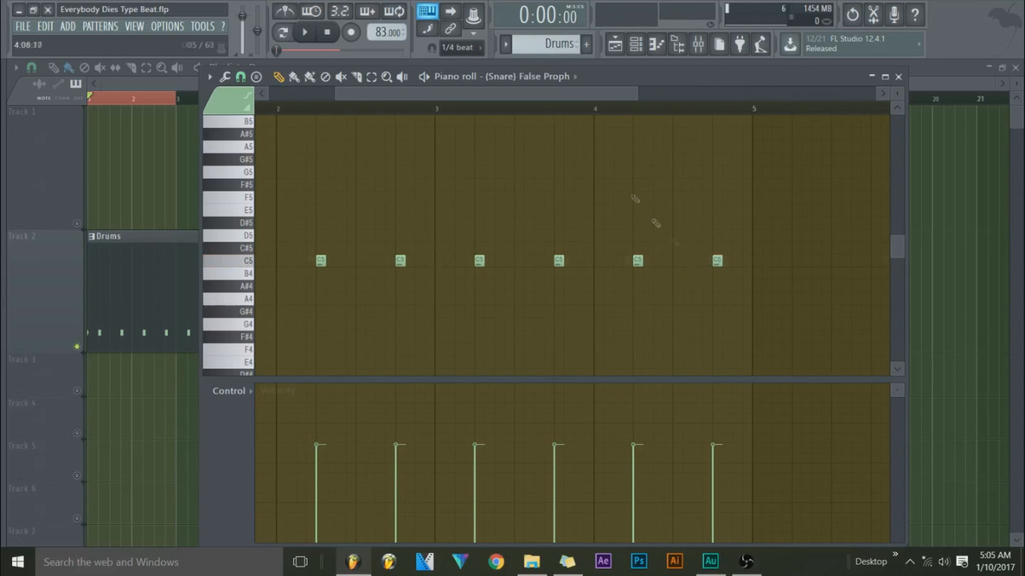
Step: Raise the velocity of all eight snare notes to one even, higher level
drag(583, 95, 418, 96)
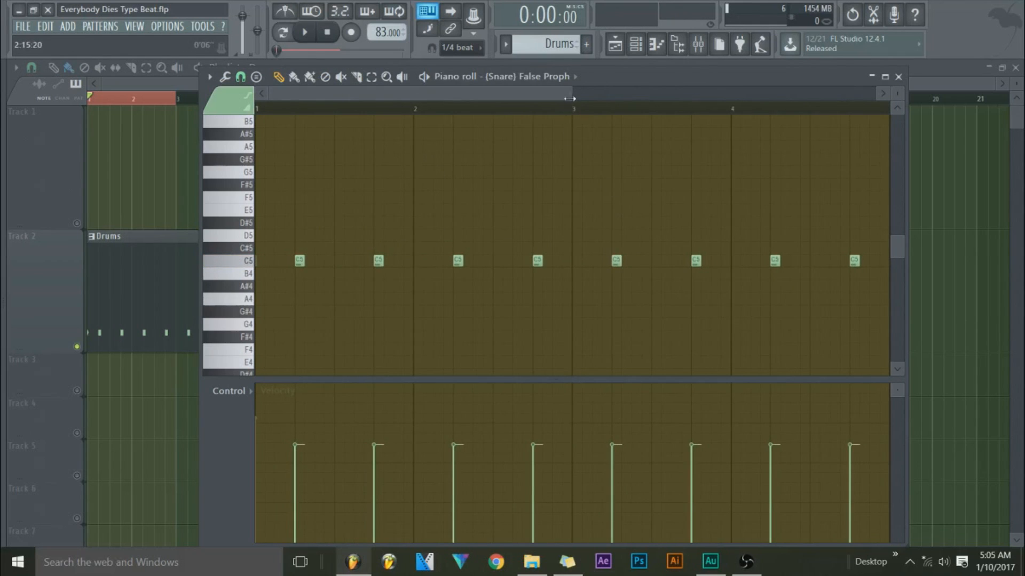
drag(571, 95, 685, 136)
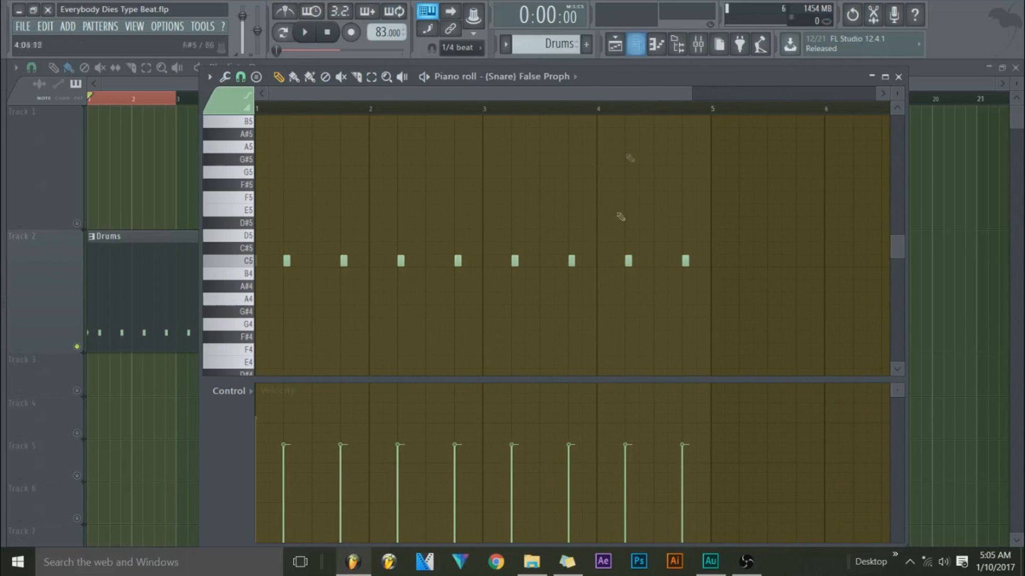
drag(291, 425, 699, 416)
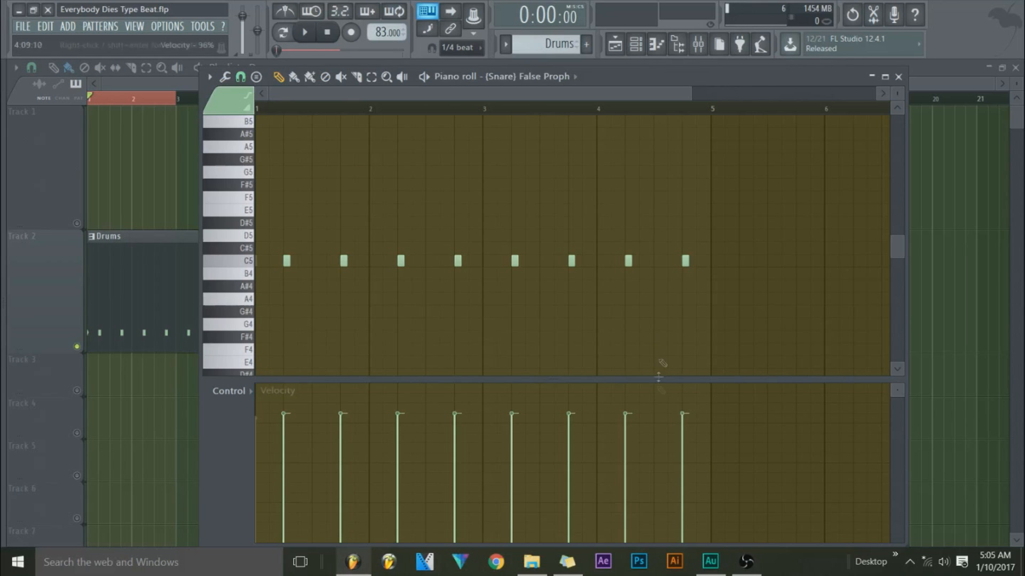
Step: Open the piano roll of the {HH} False Proph channel from the channel rack
click(646, 45)
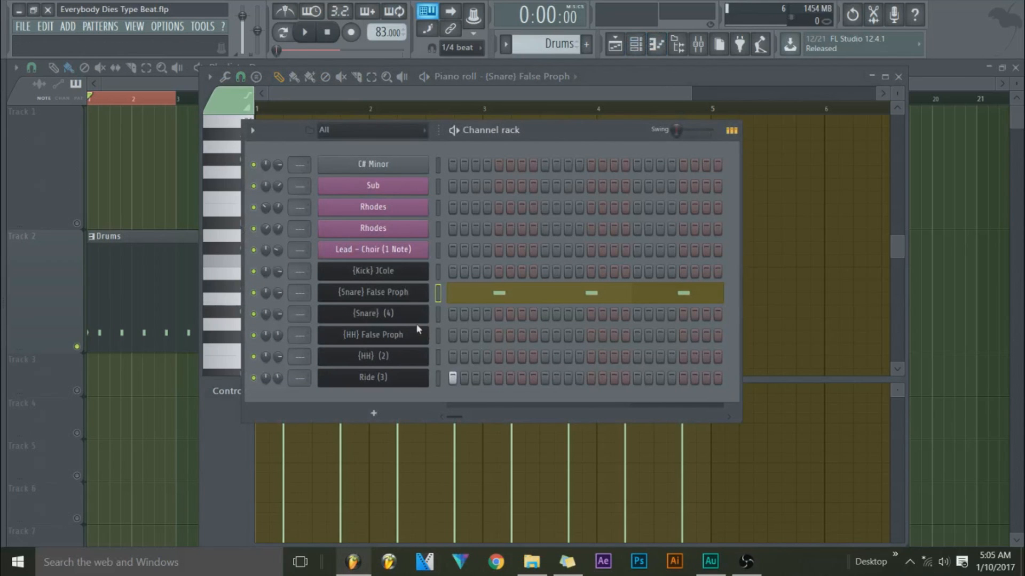
right_click(416, 344)
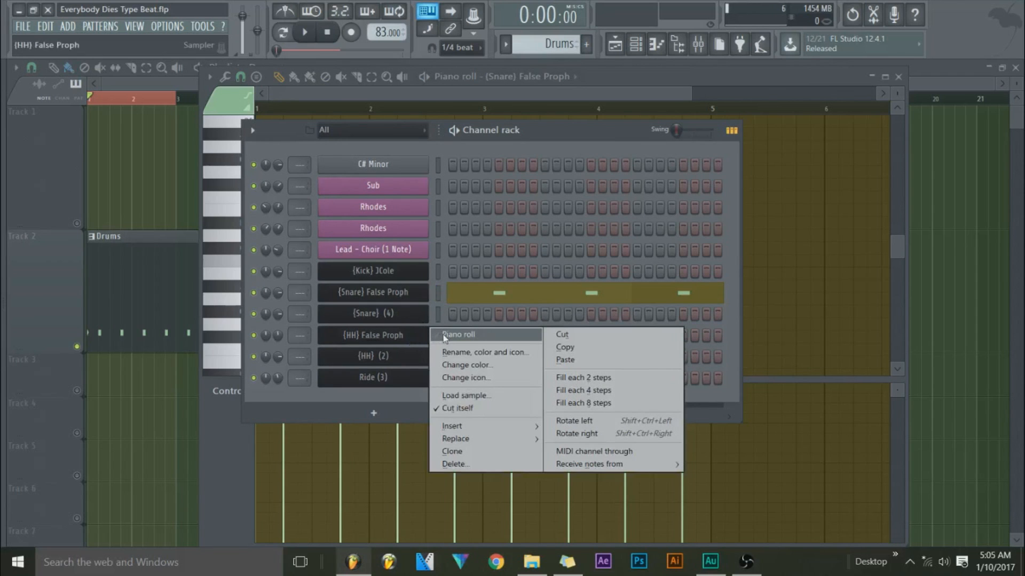
click(458, 335)
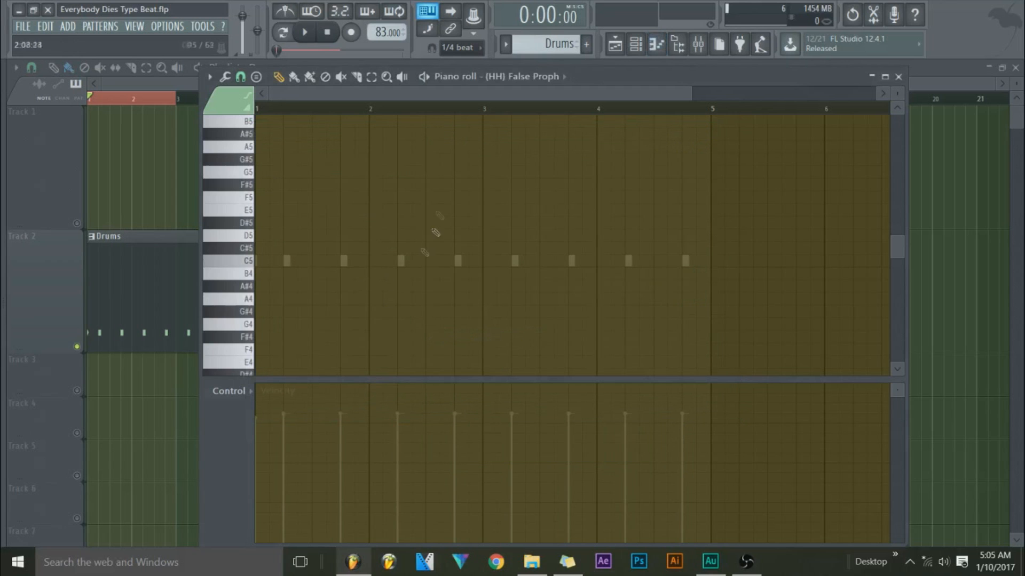
Step: Draw eight back-to-back C5 hi-hat notes filling the first half of bar 1
scroll(342, 105, up, 5)
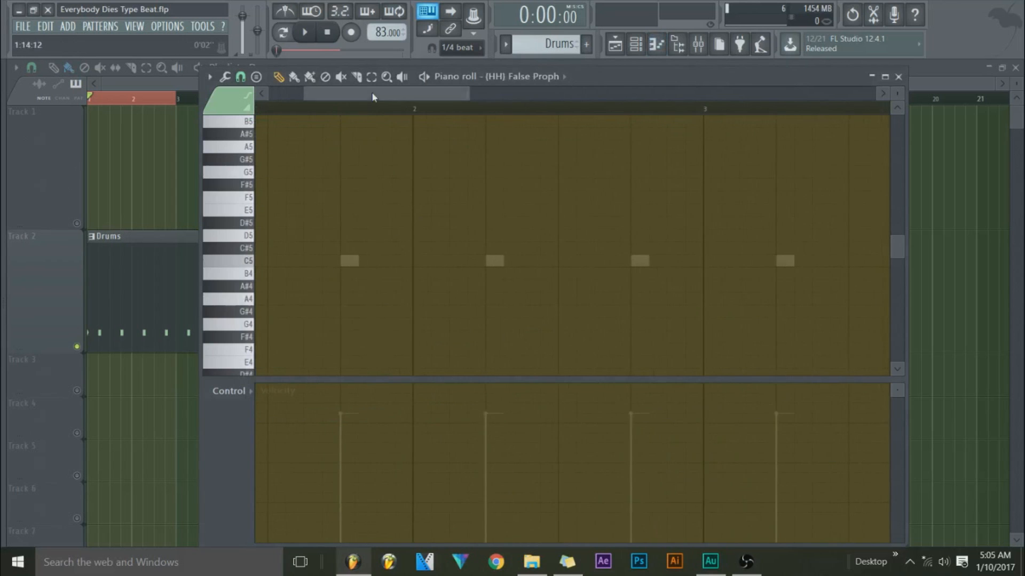
drag(371, 93, 328, 95)
click(265, 261)
click(282, 261)
click(300, 261)
click(318, 261)
click(337, 261)
click(373, 261)
click(354, 260)
click(391, 261)
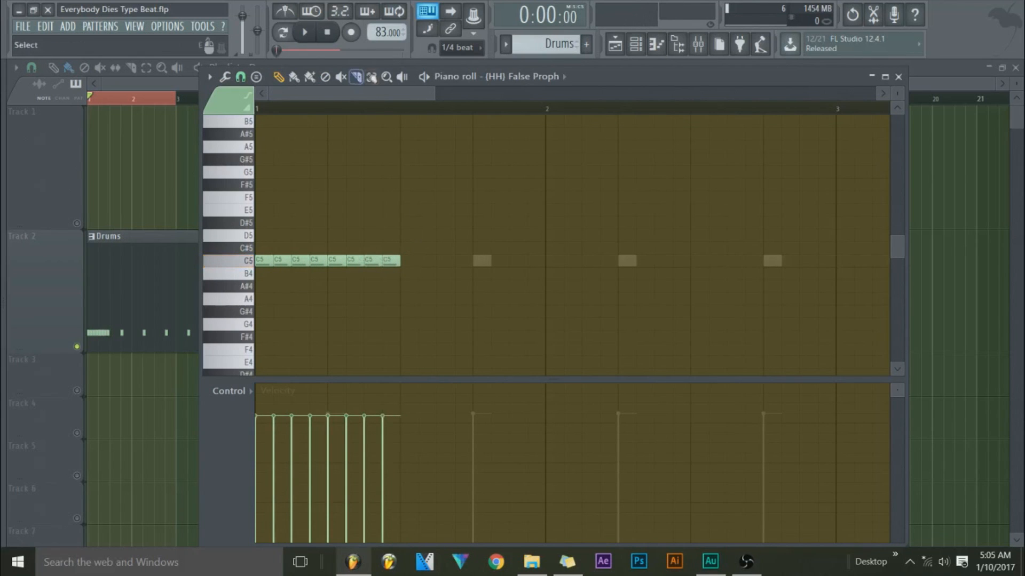
Step: Quick quantize all eight hi-hat notes and duplicate them once to fill bar 1, clearing the selection
key(ctrl+a)
click(224, 78)
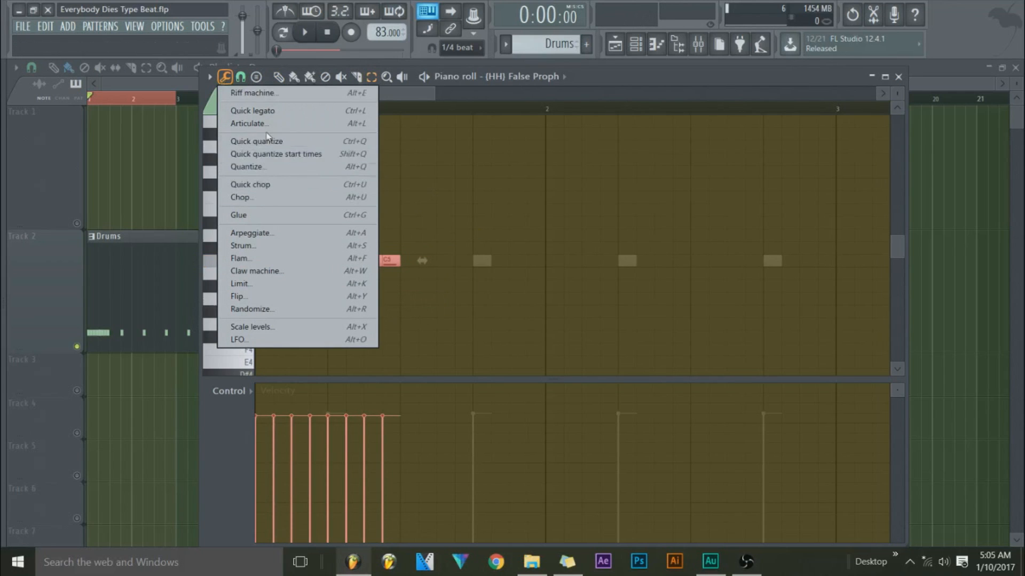
click(266, 143)
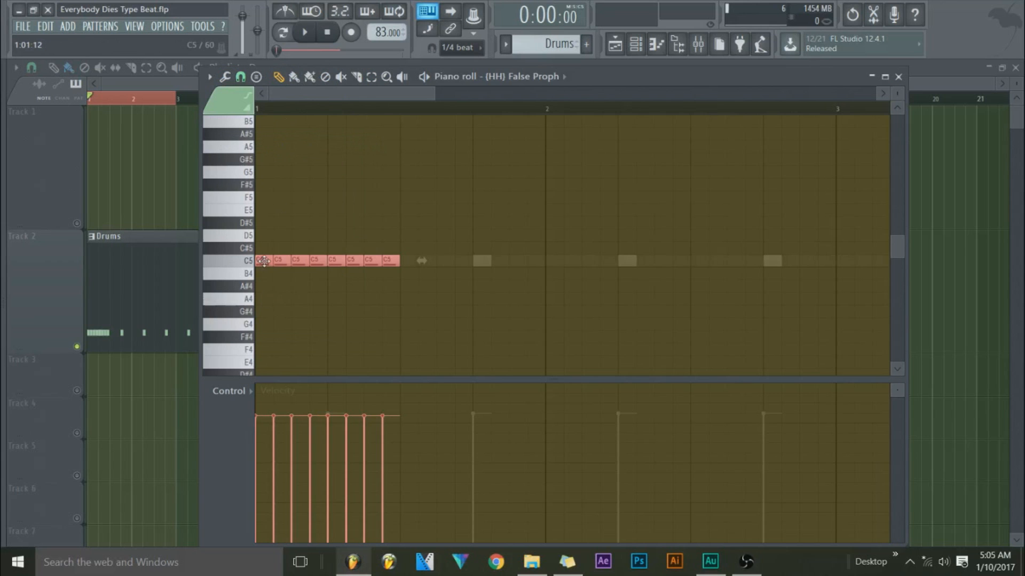
key(ctrl+b)
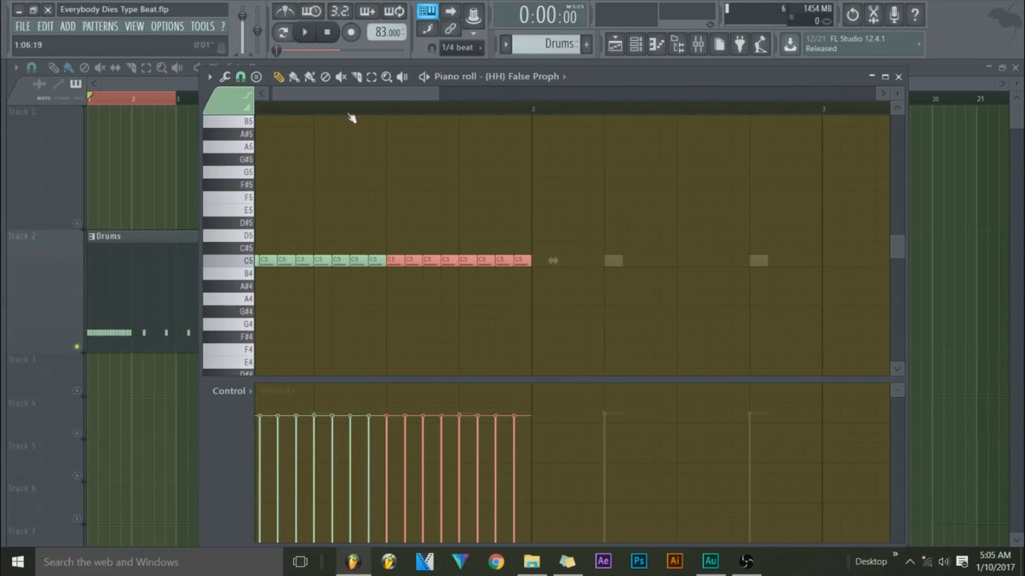
scroll(349, 98, down, 3)
scroll(347, 98, up, 3)
drag(347, 99, 207, 97)
ctrl+click(373, 186)
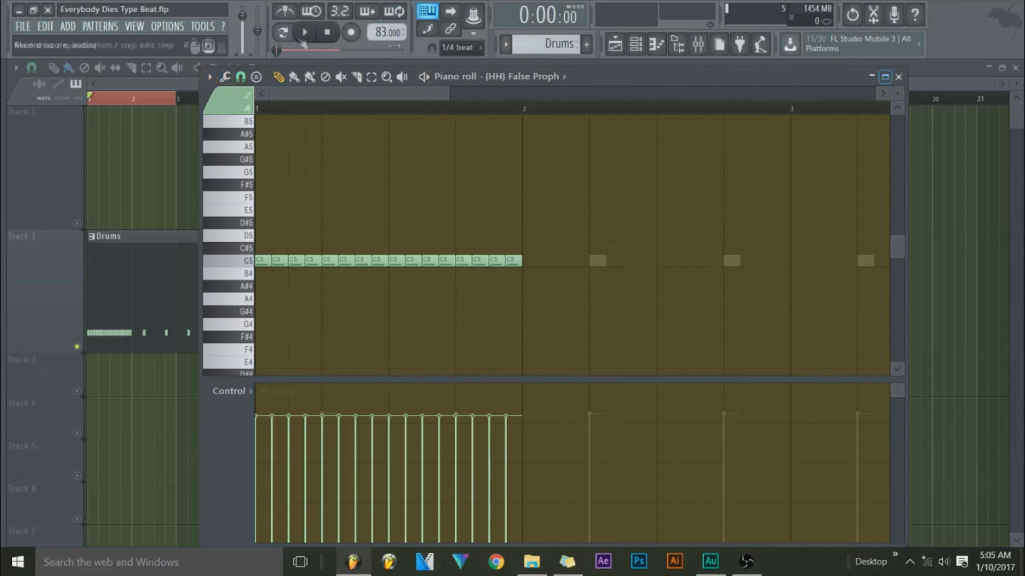
Step: Widen and reposition the piano roll window, and play the drum pattern briefly to hear the hi-hats
drag(198, 83, 97, 84)
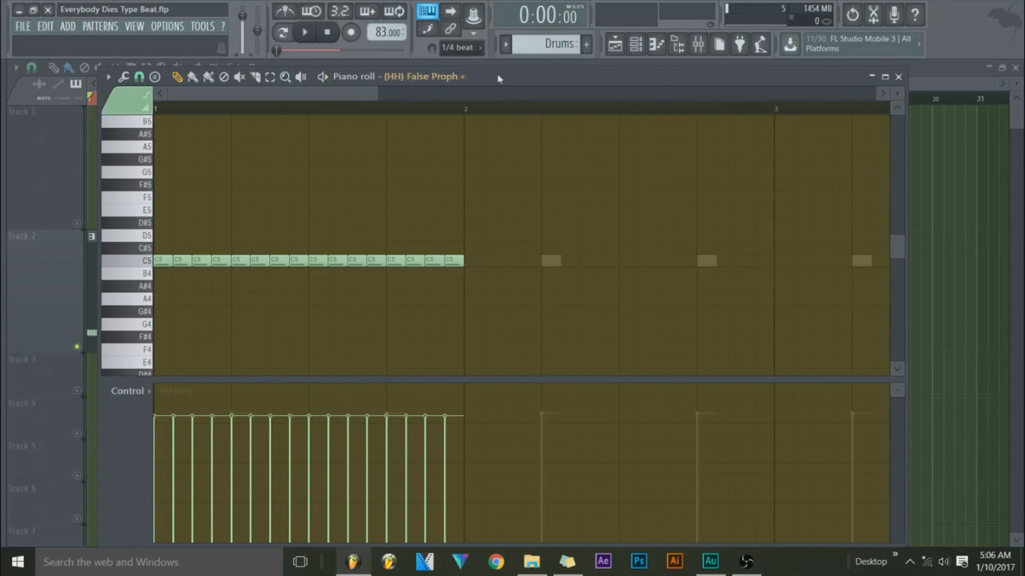
drag(499, 77, 613, 70)
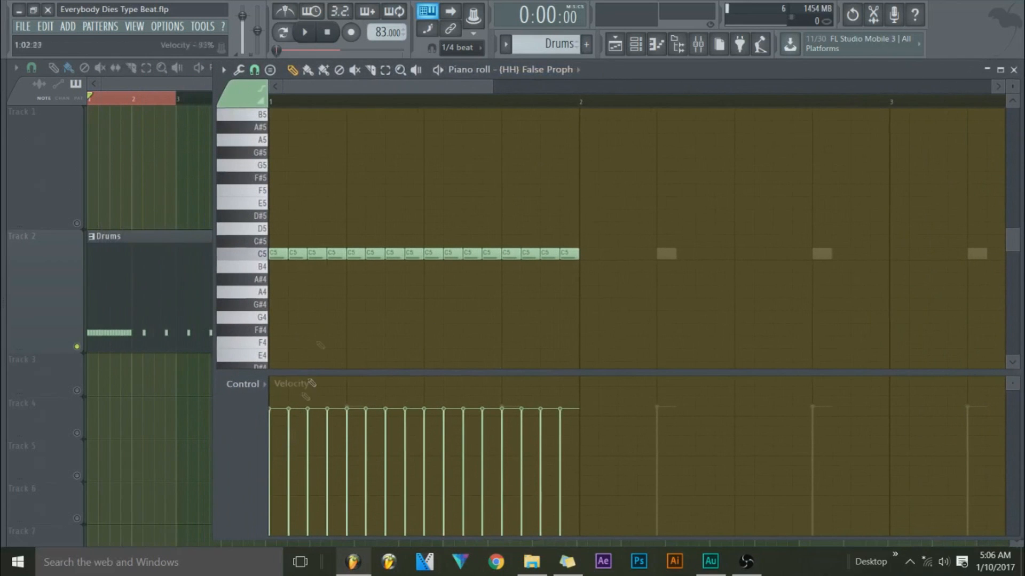
click(306, 33)
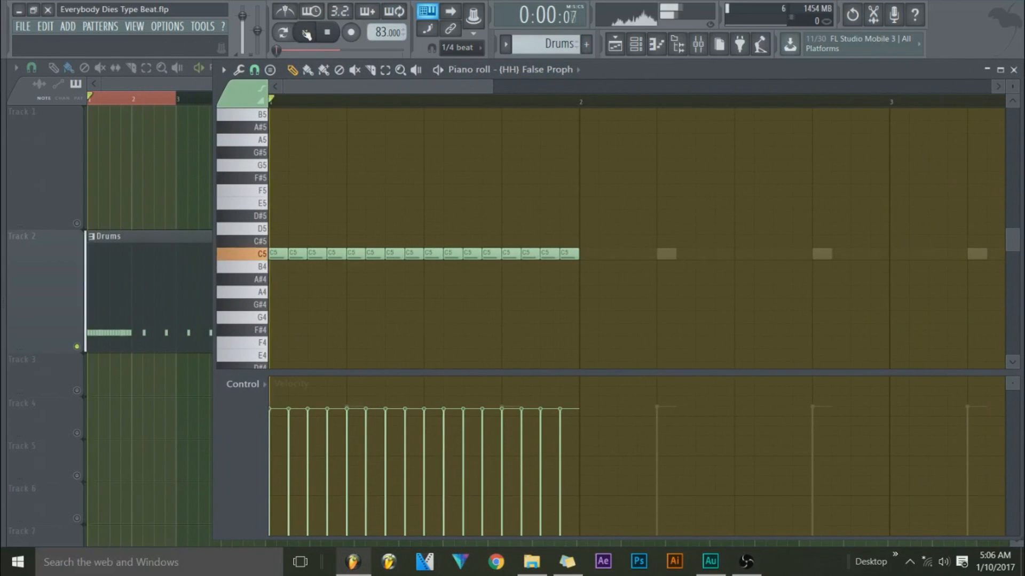
click(328, 33)
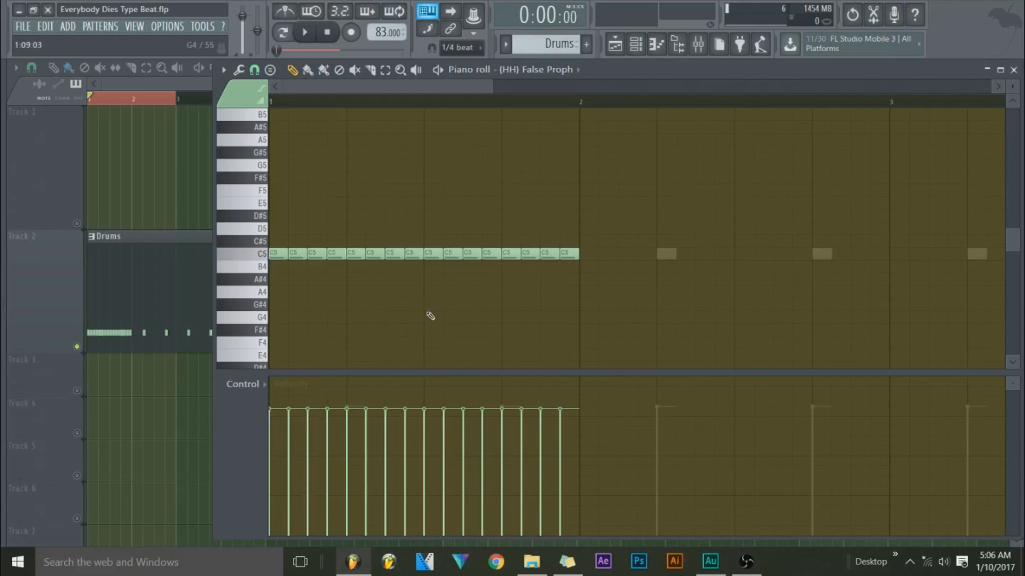
Step: Draw four temporary F#5 notes above the 3rd, 7th, 11th and 15th hi-hat notes, and delete them
click(316, 177)
click(386, 177)
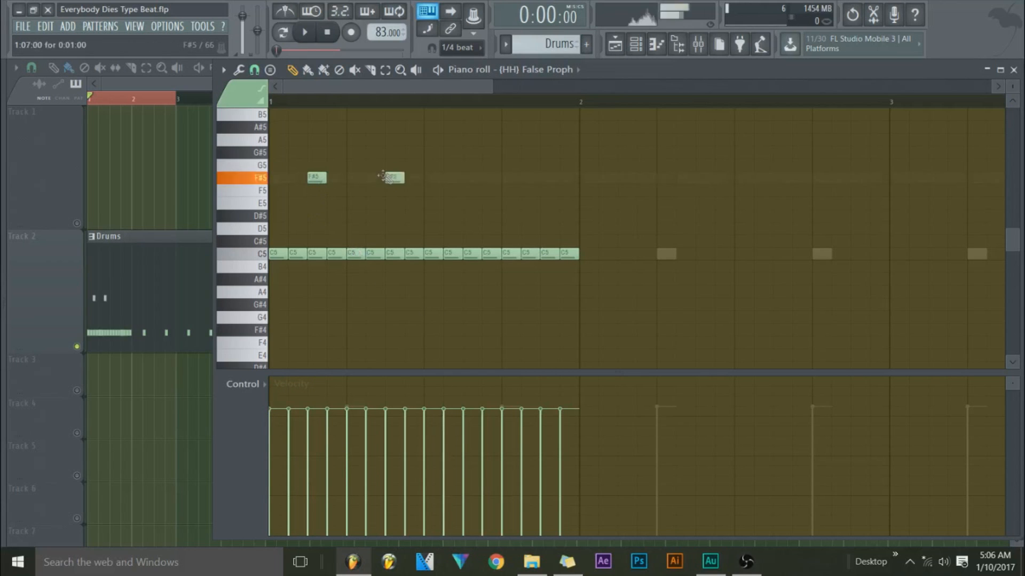
click(470, 178)
click(549, 178)
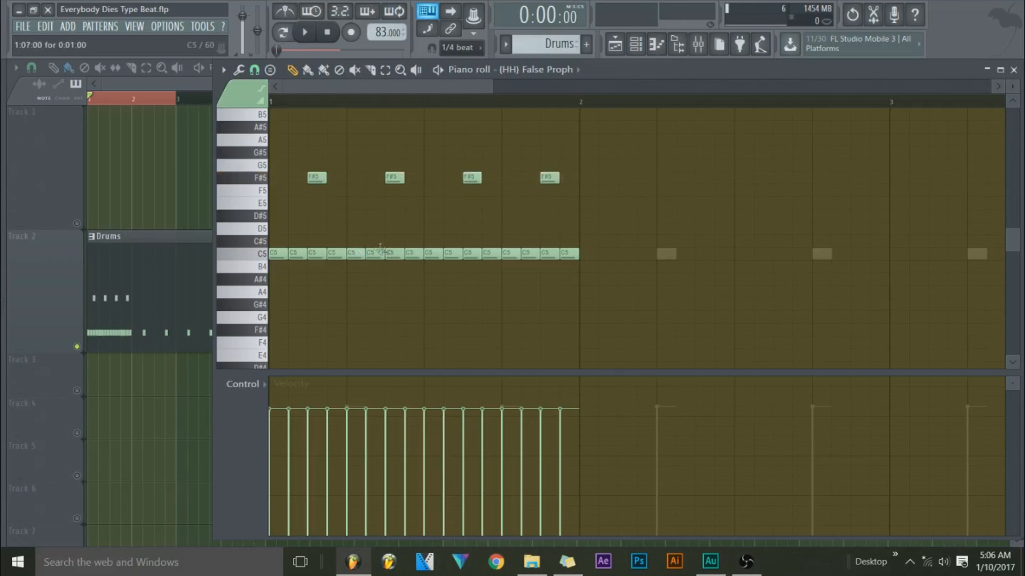
right_click(312, 178)
right_click(394, 178)
right_click(472, 178)
right_click(549, 178)
Step: Lower the velocities of hi-hat notes 1, 2, 4, 5, 6 and 7 to uneven levels
drag(278, 442, 298, 476)
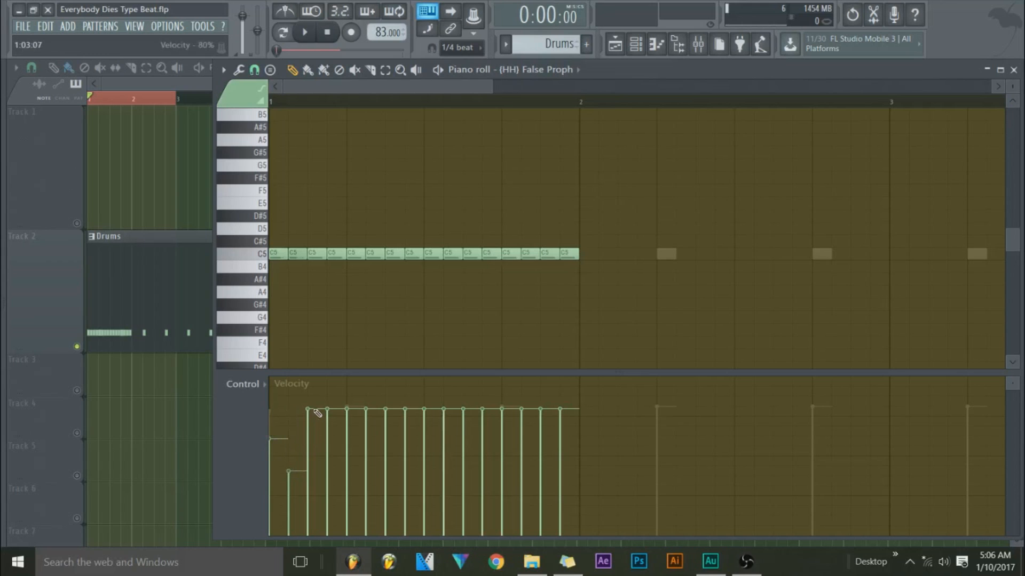
drag(334, 507, 332, 505)
mouse_move(354, 464)
mouse_down()
mouse_move(350, 450)
mouse_move(369, 450)
mouse_move(373, 476)
mouse_up()
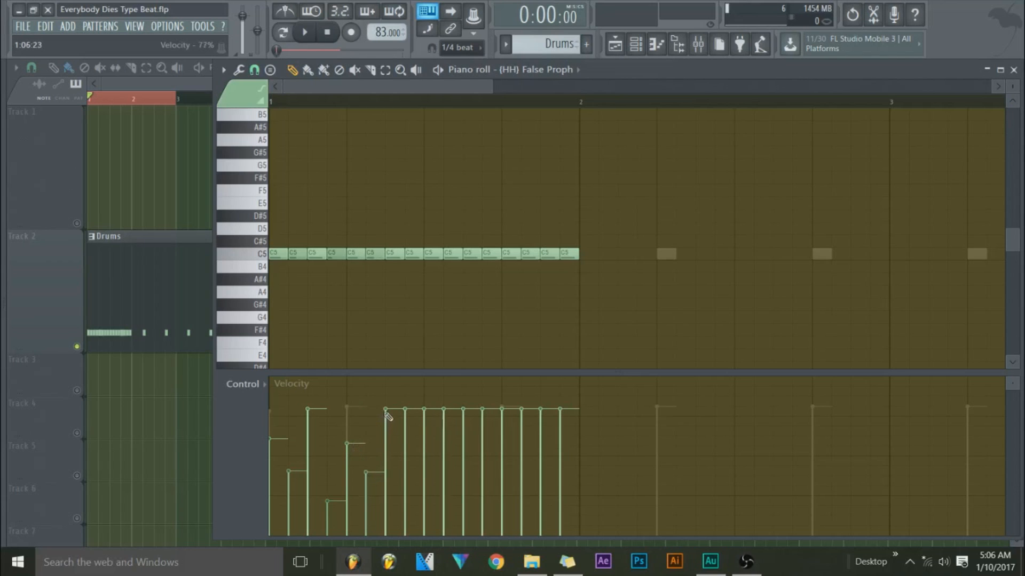
drag(388, 417, 390, 431)
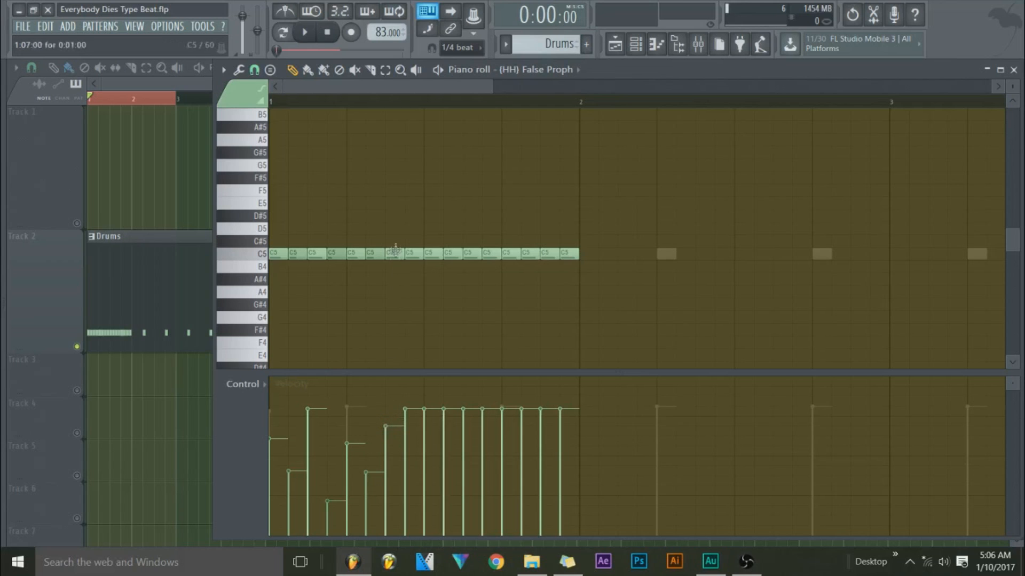
Step: Draw temporary D#5 notes above the 3rd and 7th hi-hat notes, and delete them
drag(391, 238, 391, 221)
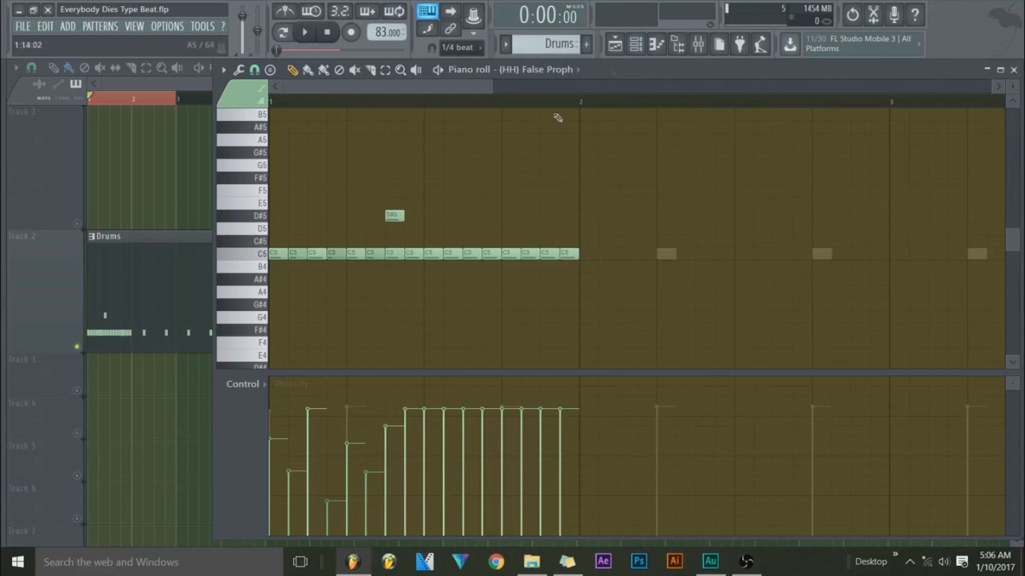
click(306, 219)
right_click(313, 218)
right_click(394, 216)
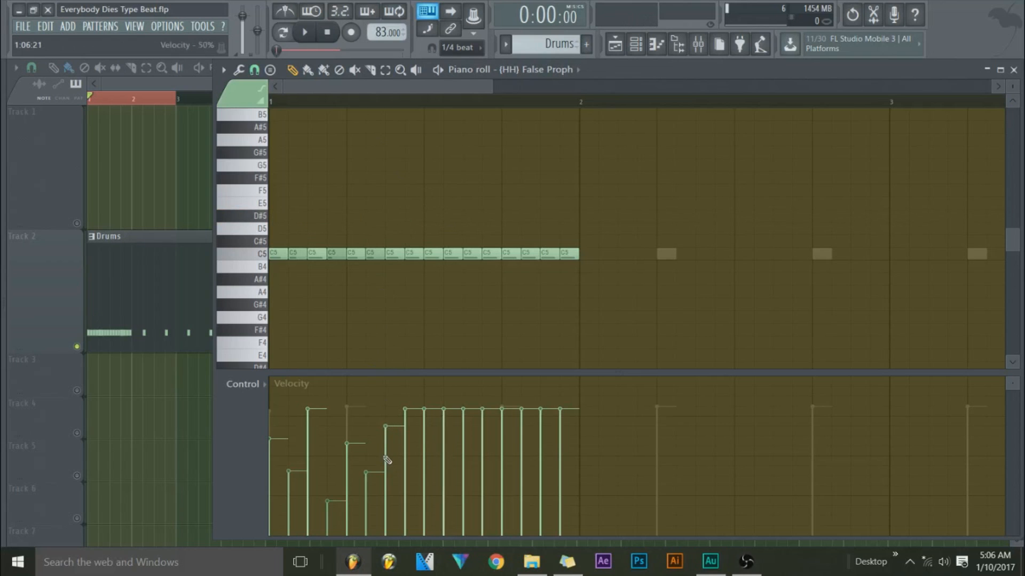
Step: Lower the velocities of hi-hat notes 8, 9, 10, 12, 13, 14 and 16 to uneven levels
drag(411, 451, 412, 513)
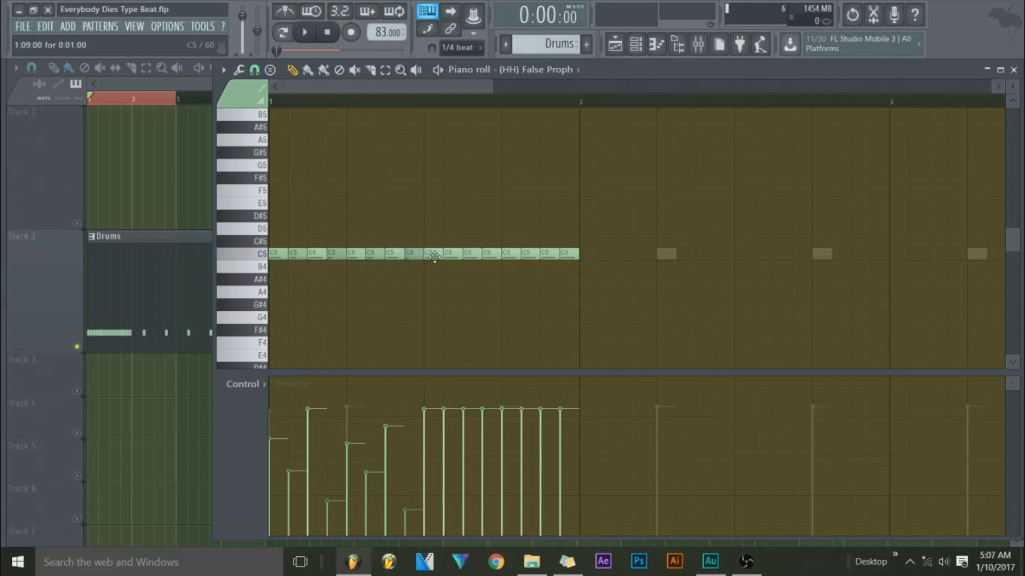
click(425, 439)
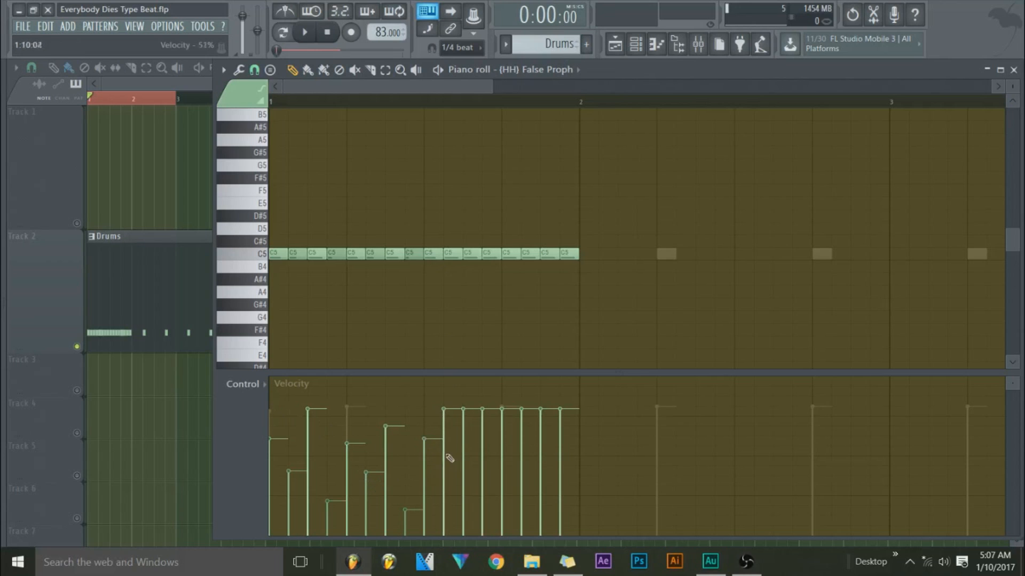
click(443, 480)
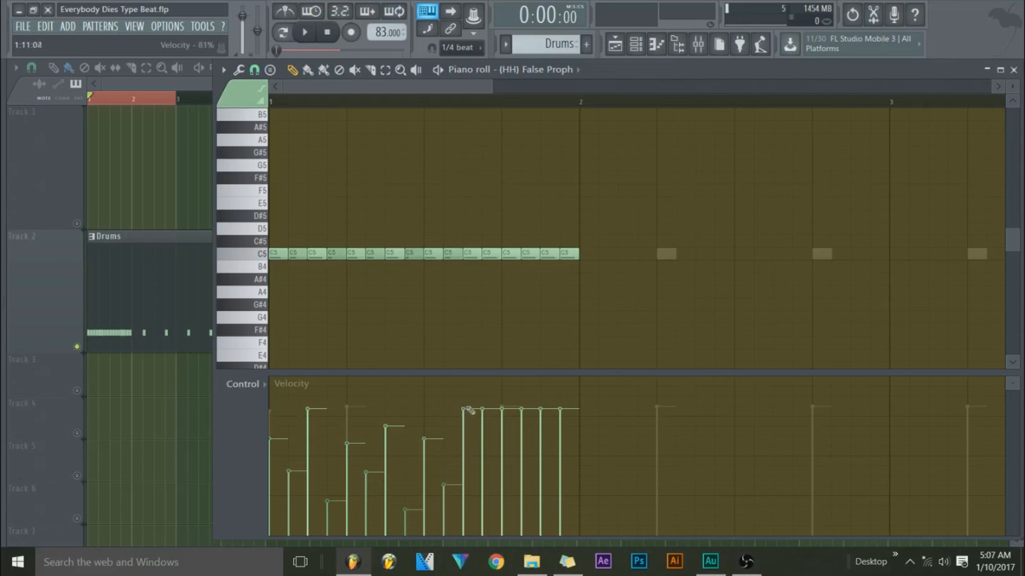
click(482, 427)
click(502, 476)
click(528, 425)
click(530, 475)
mouse_move(529, 475)
mouse_down()
mouse_move(531, 455)
mouse_move(566, 461)
mouse_move(566, 479)
mouse_up()
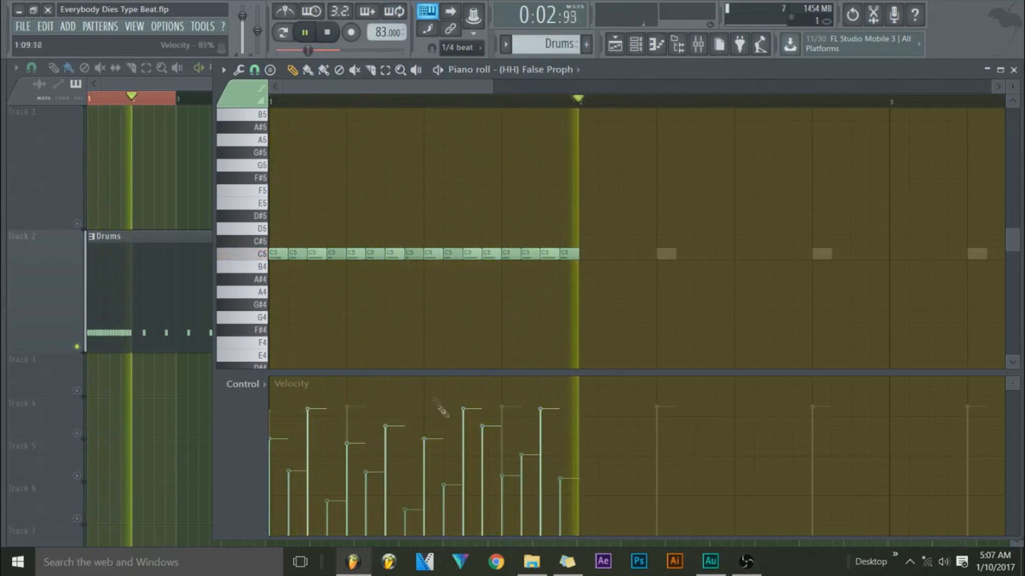
Step: Lower the velocities of hi-hat notes 9 and 12, raise notes 7, 8 and 16, and audition the pattern
click(489, 458)
click(560, 471)
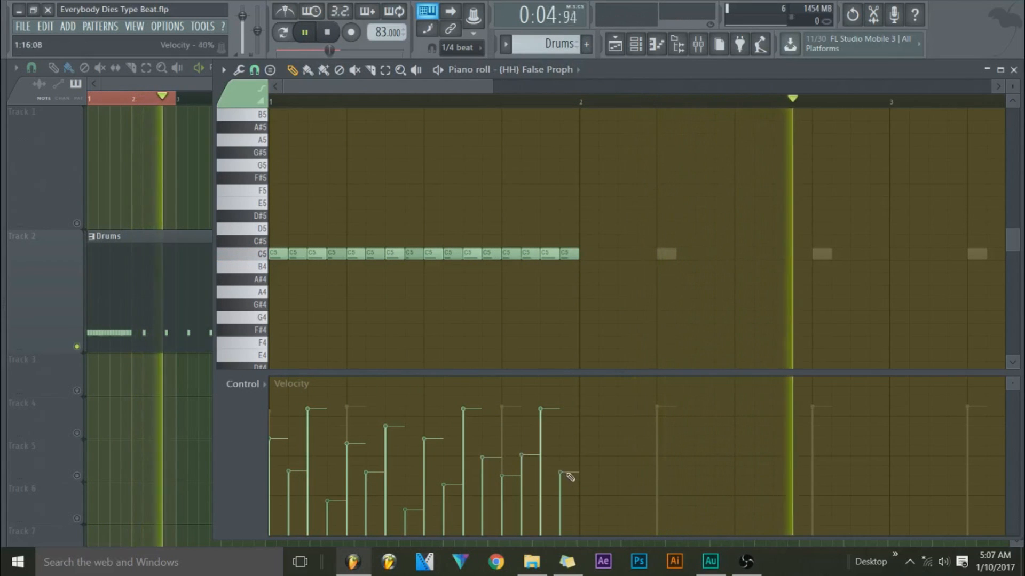
click(327, 32)
click(432, 462)
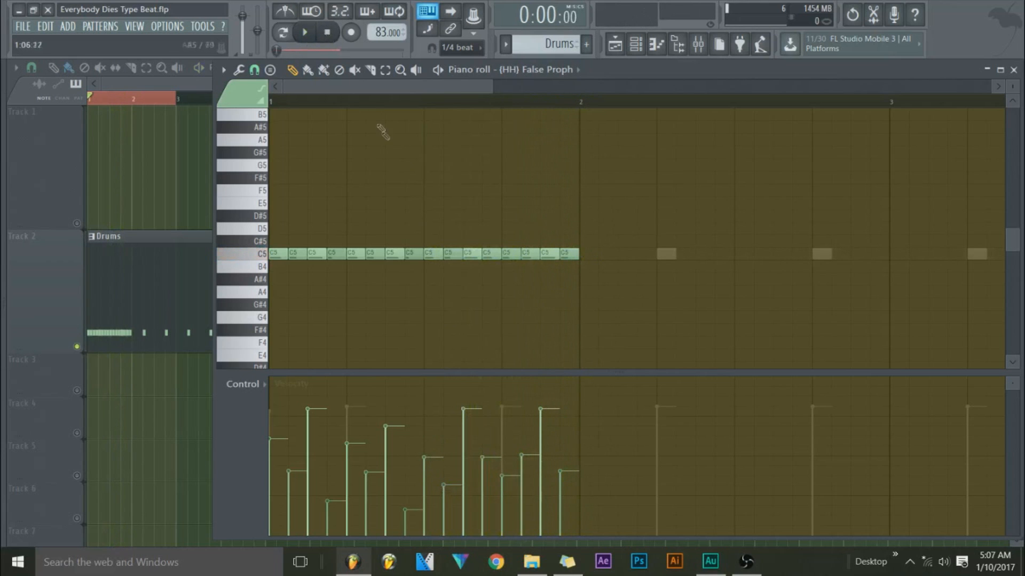
key(space)
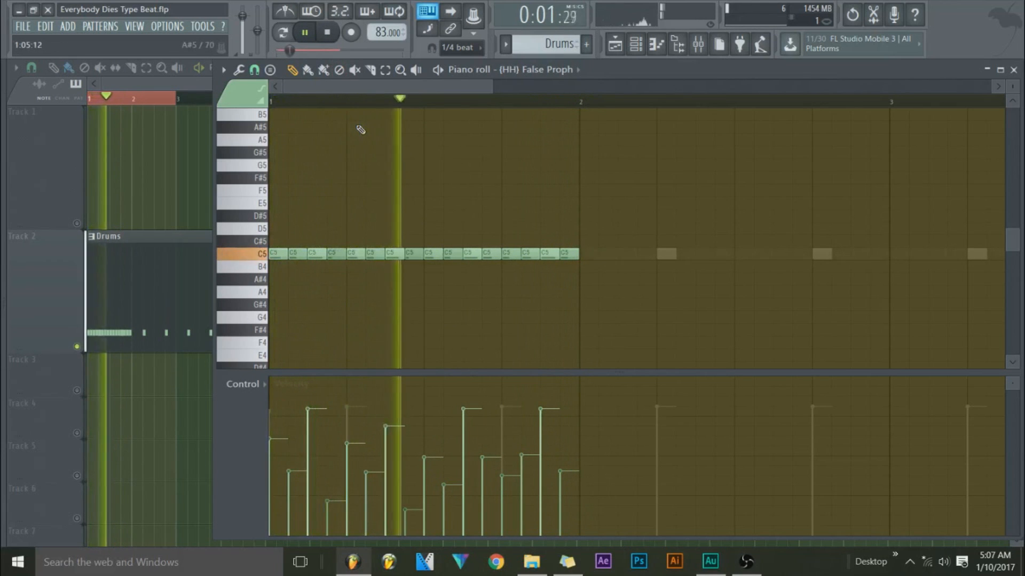
mouse_move(395, 419)
mouse_down()
mouse_move(411, 425)
mouse_move(413, 449)
mouse_up()
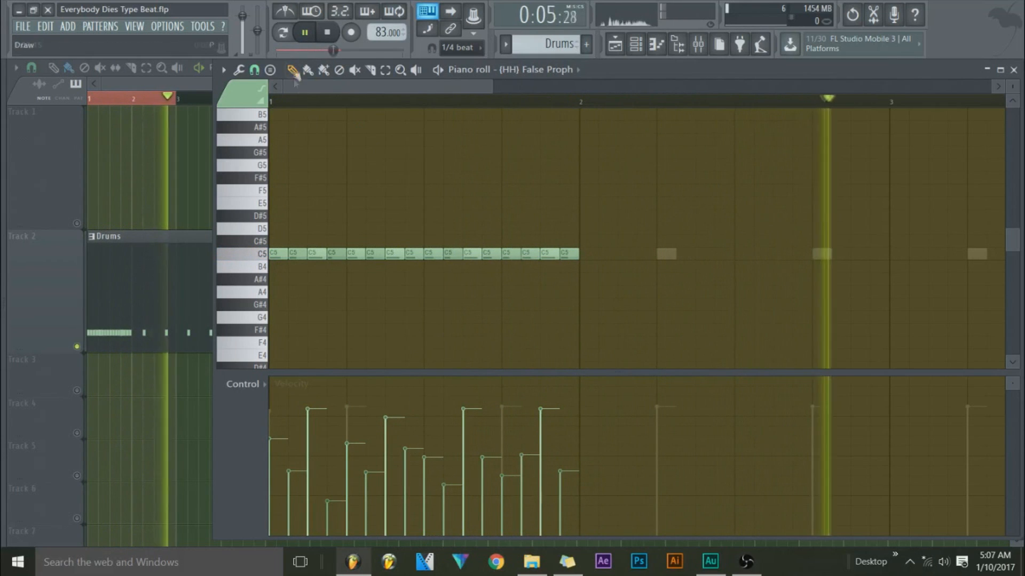
click(327, 32)
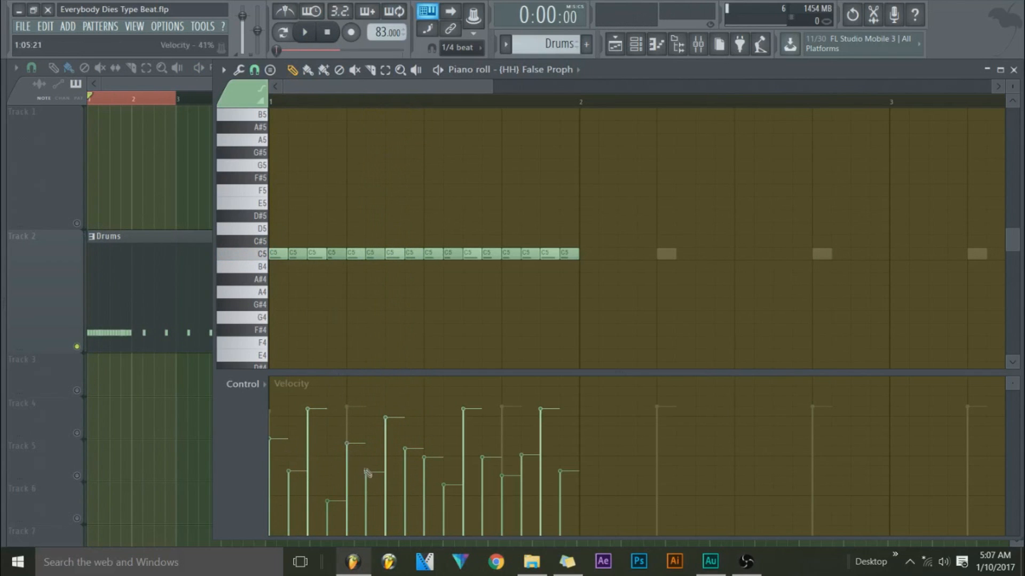
Step: Lower the velocities of hi-hat notes 8 and 12, and raise those of notes 9, 10 and 13
click(403, 483)
click(424, 438)
click(444, 473)
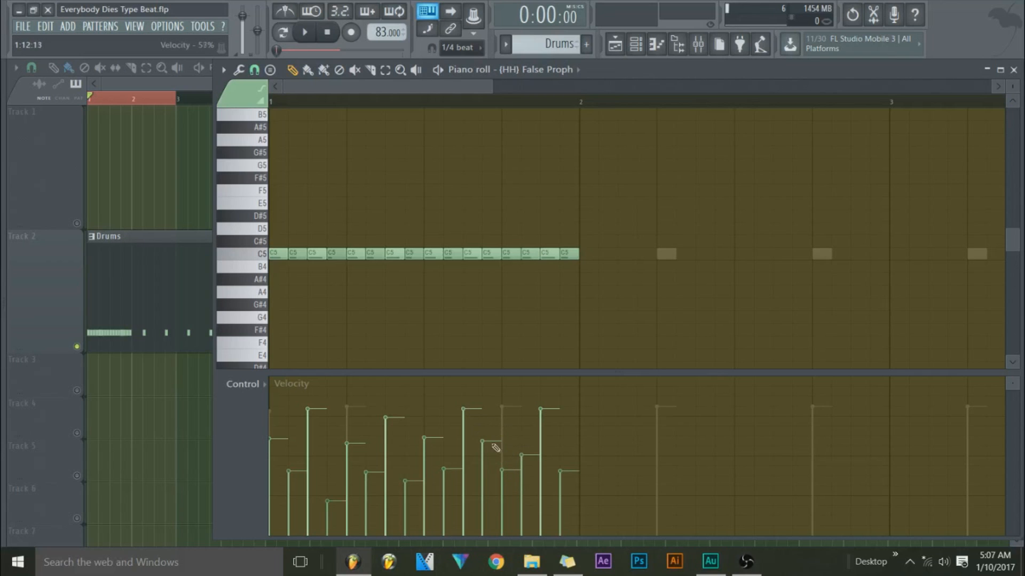
drag(496, 450, 482, 489)
click(513, 426)
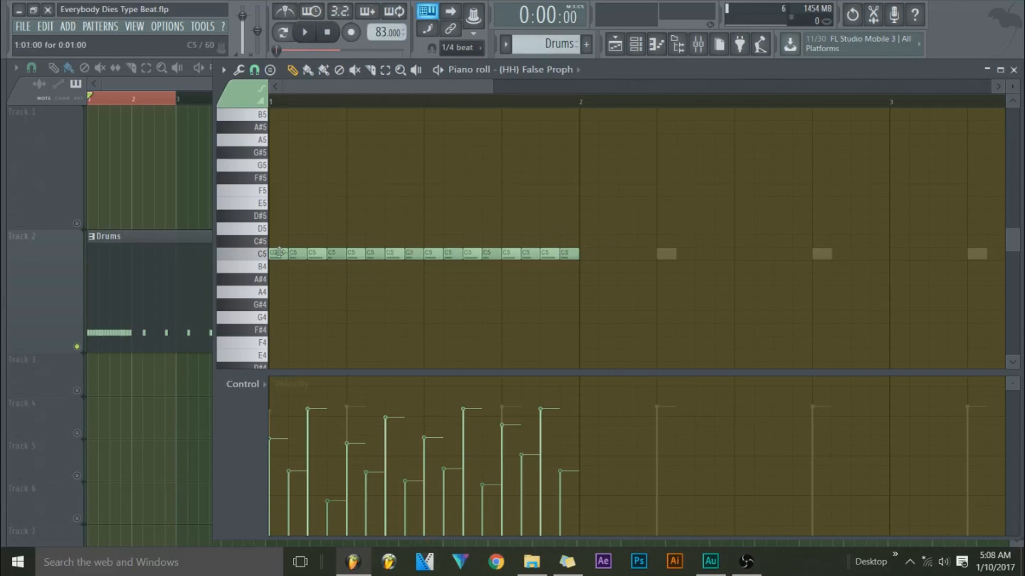
Step: Copy the whole one-bar hi-hat pattern into bars 2, 3 and 4, and play it back
click(386, 71)
drag(674, 222, 203, 357)
scroll(339, 101, down, 5)
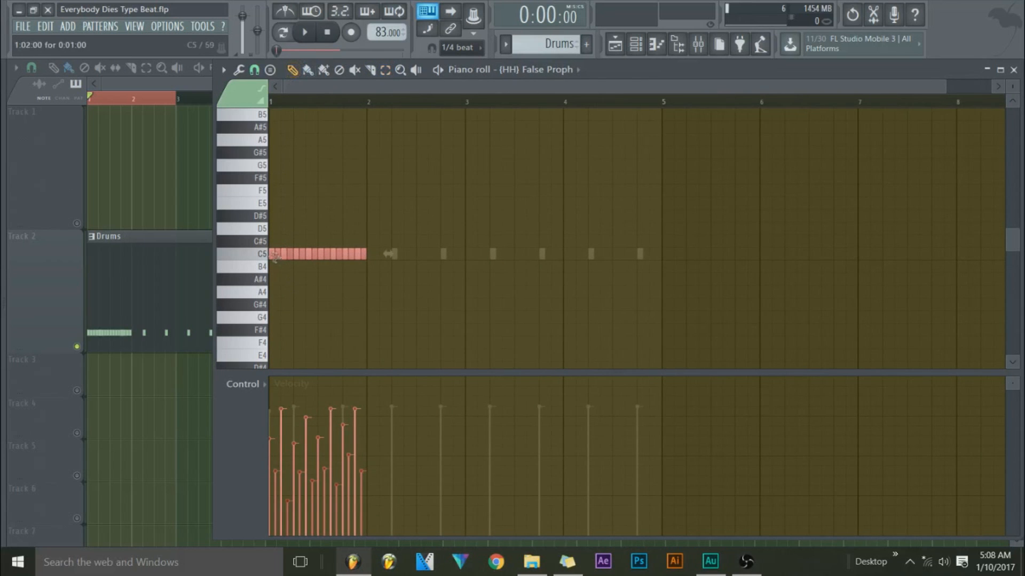
drag(272, 254, 462, 255)
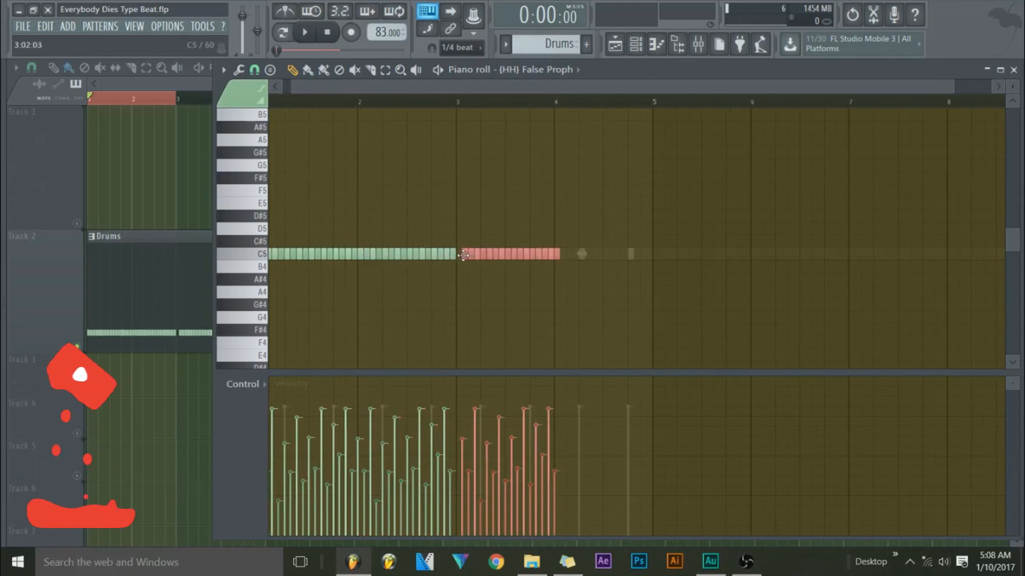
drag(462, 255, 554, 255)
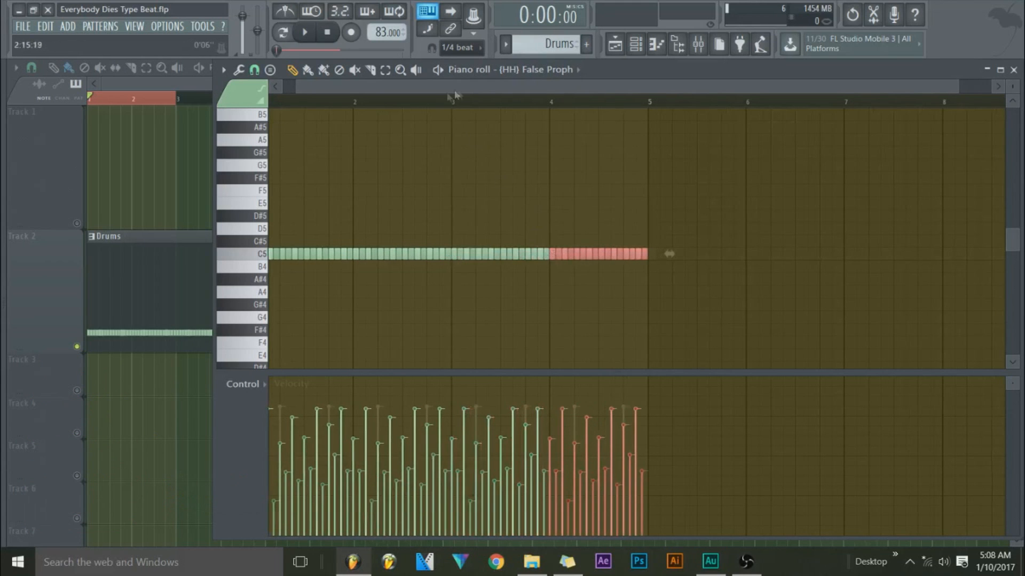
drag(458, 90, 442, 88)
ctrl+click(474, 228)
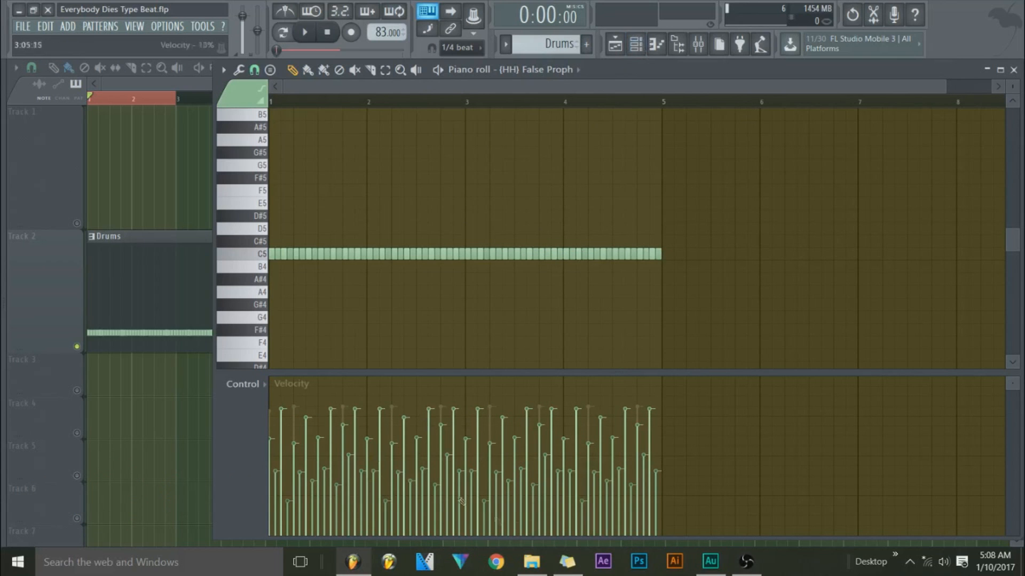
click(305, 33)
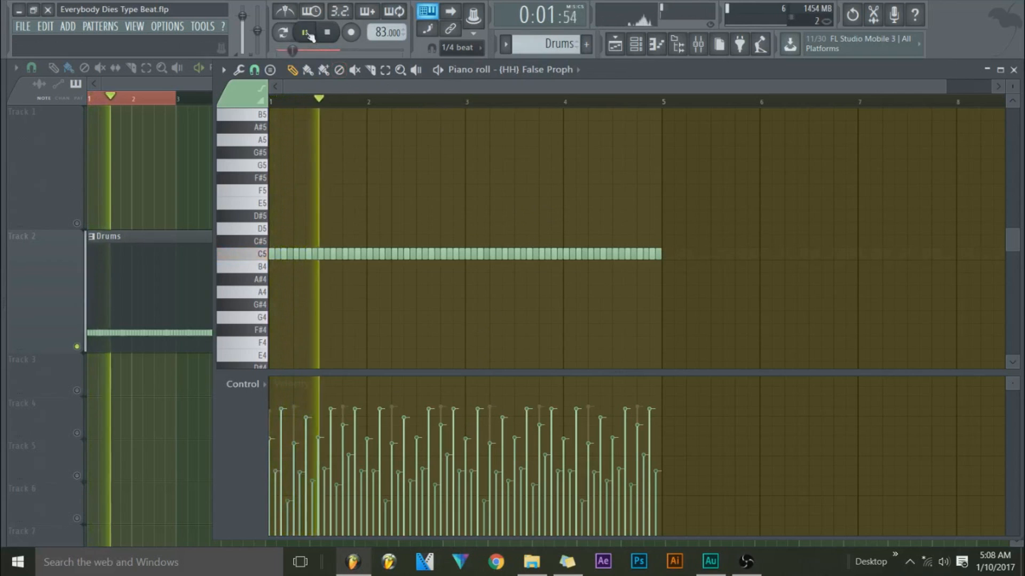
key(space)
Step: Copy the {HH} False Proph channel's notes and paste them into the {HH} (2) channel
click(635, 44)
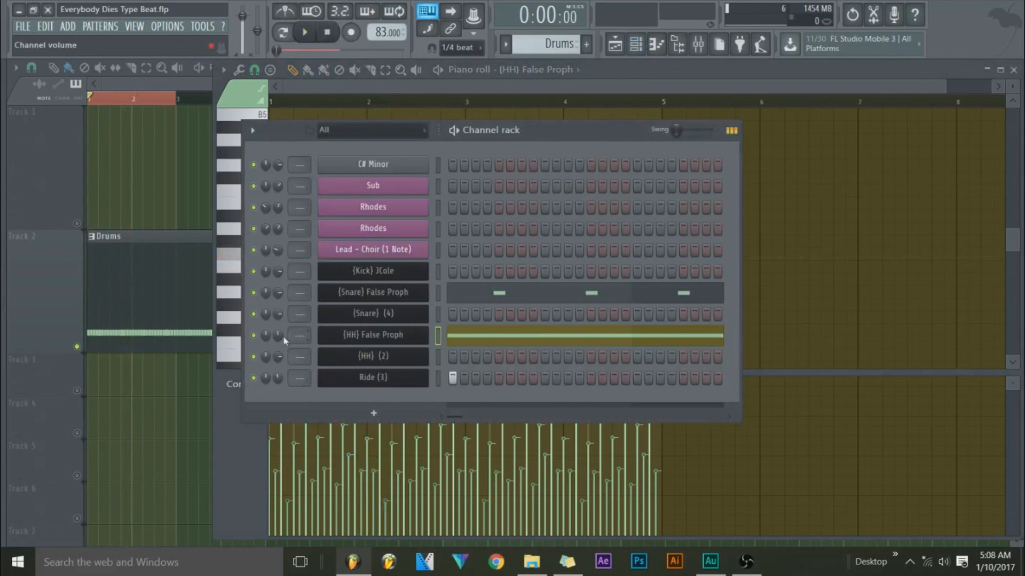
right_click(404, 344)
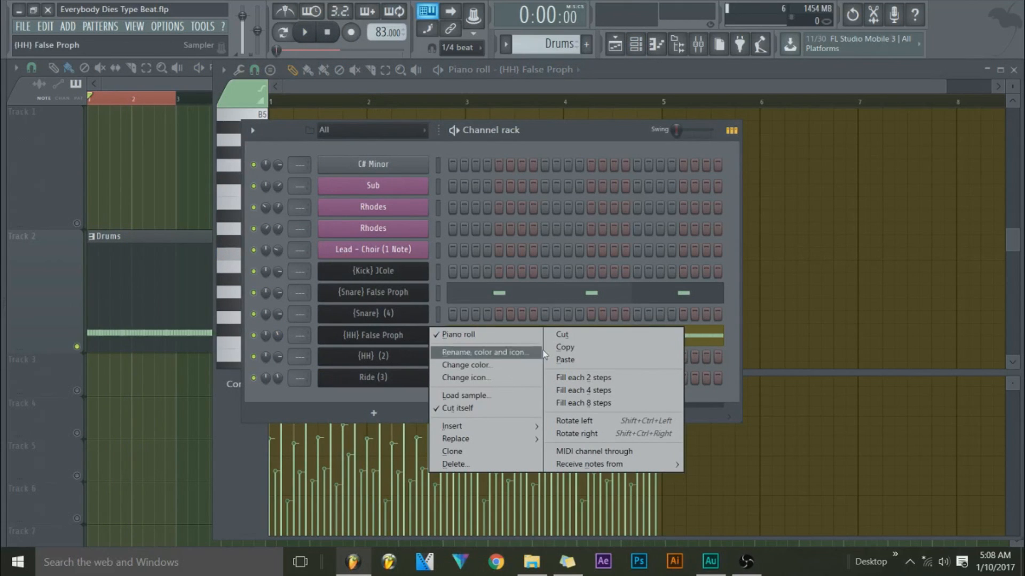
click(387, 338)
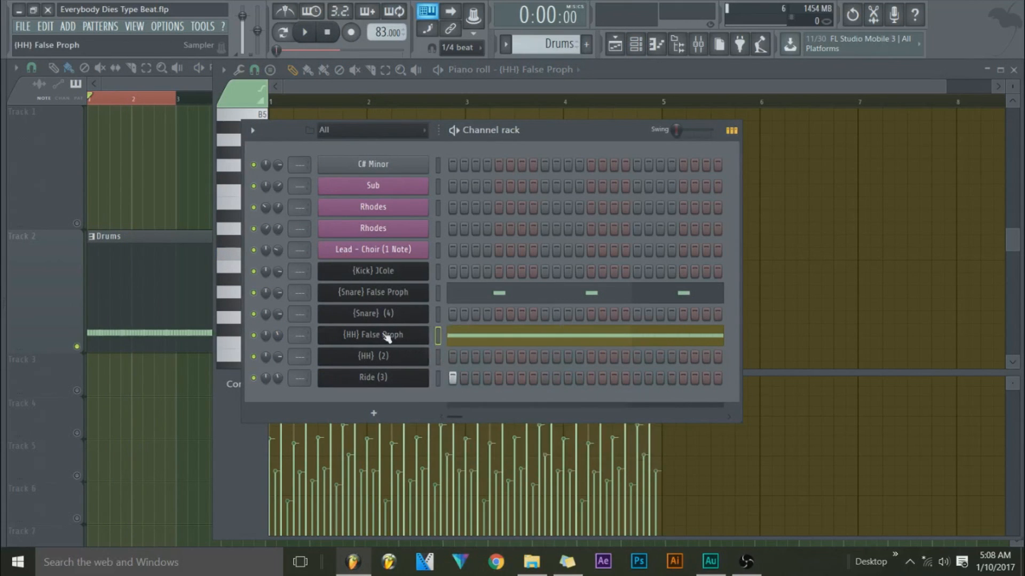
right_click(387, 335)
click(386, 335)
right_click(387, 338)
click(411, 353)
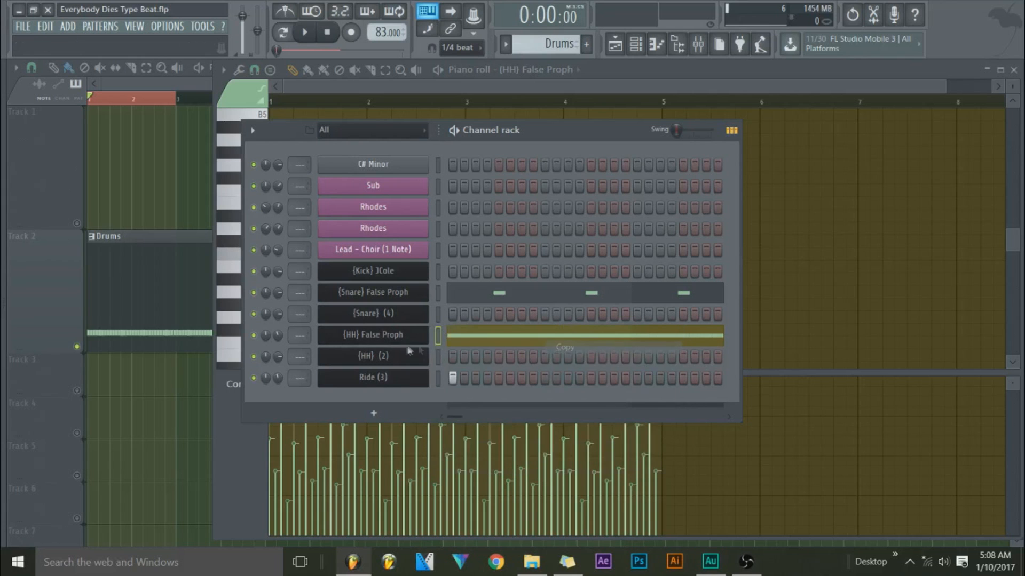
right_click(400, 360)
click(589, 381)
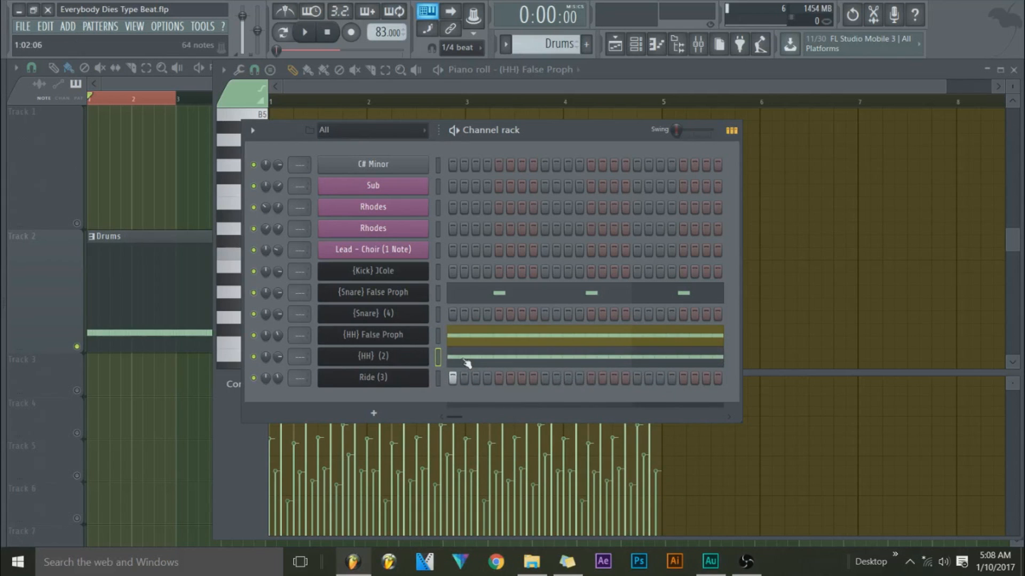
Step: Open the {HH} (2) channel's notes in the piano roll and delete everything after bar 1
click(466, 362)
scroll(313, 105, up, 3)
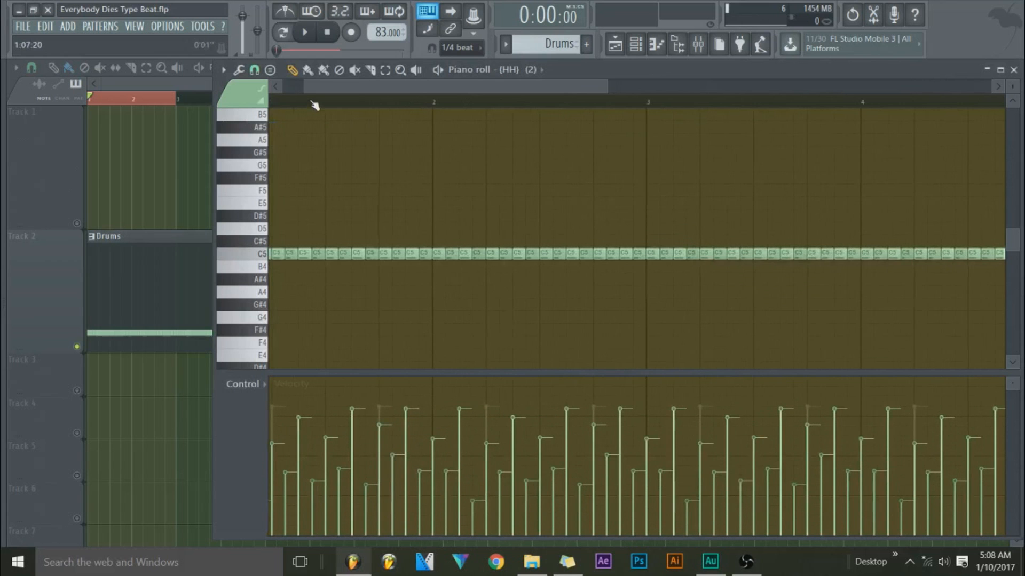
scroll(314, 105, up, 3)
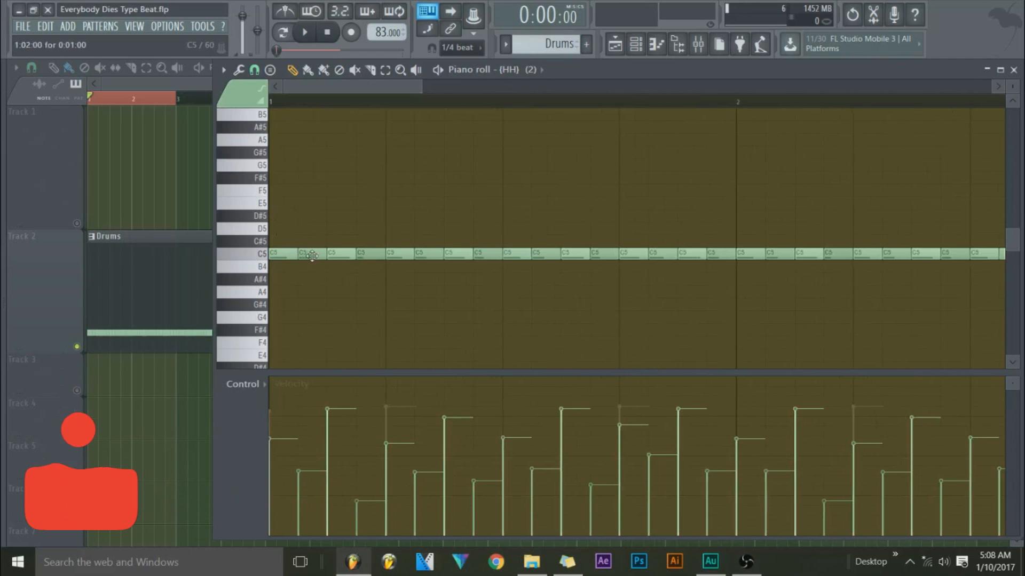
scroll(357, 103, down, 3)
scroll(411, 148, down, 2)
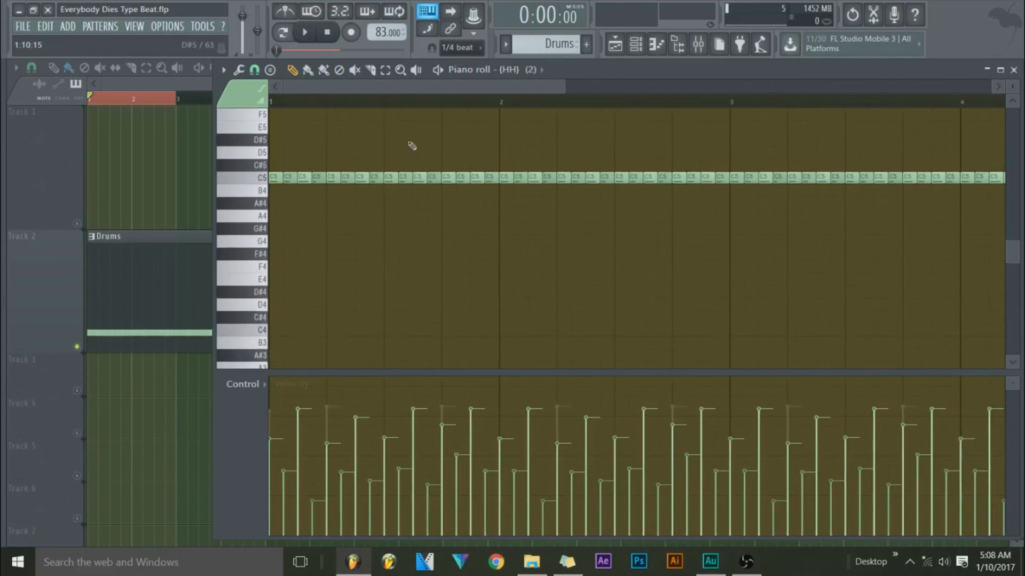
scroll(421, 105, down, 2)
mouse_move(837, 190)
mouse_down()
mouse_move(418, 192)
mouse_move(548, 190)
mouse_up()
scroll(327, 101, up, 3)
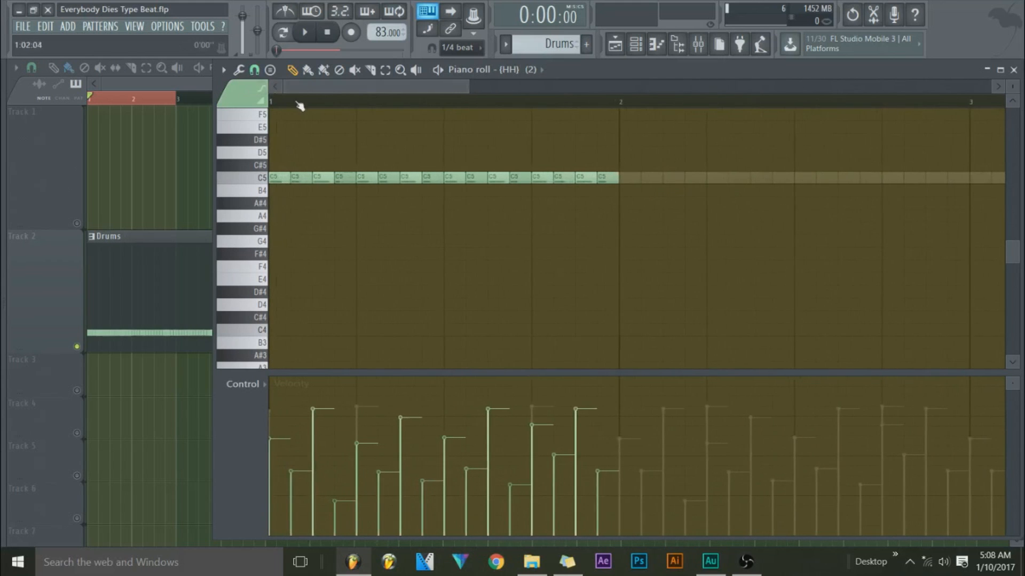
Step: Shift all of the {HH} (2) notes two steps later so they start on the third step of bar 1
click(385, 70)
drag(714, 149, 267, 261)
click(292, 69)
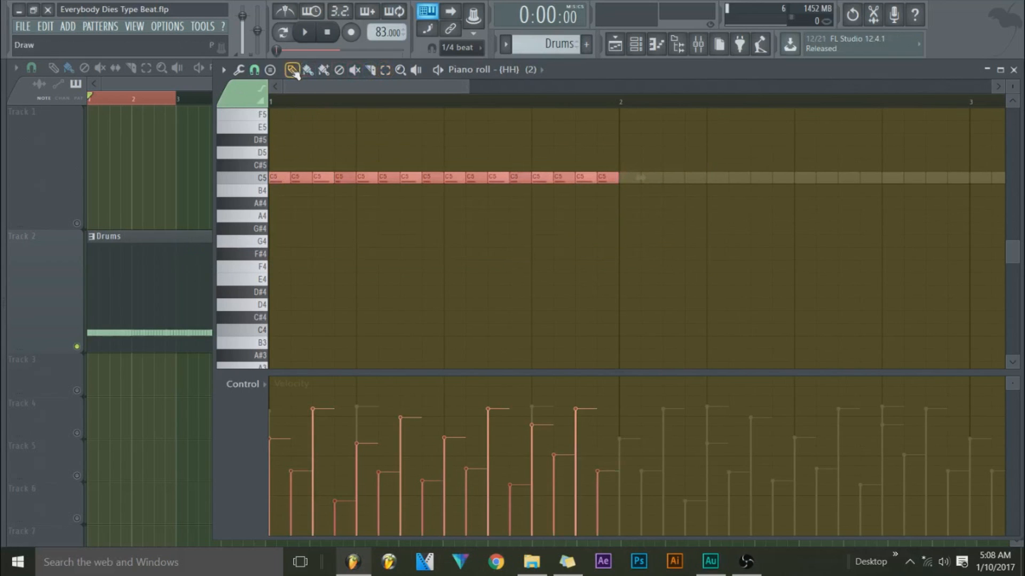
drag(277, 181, 327, 181)
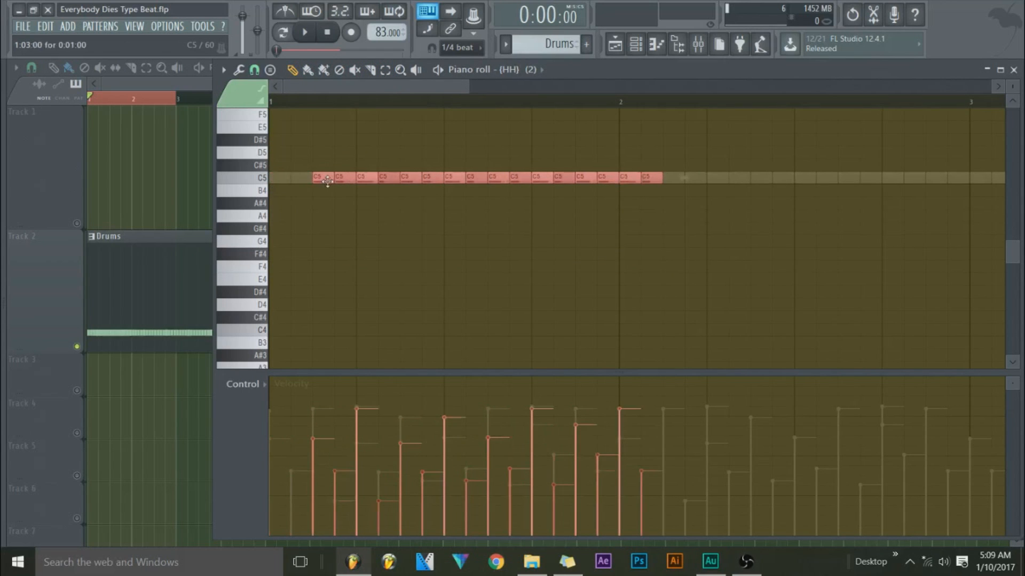
click(348, 210)
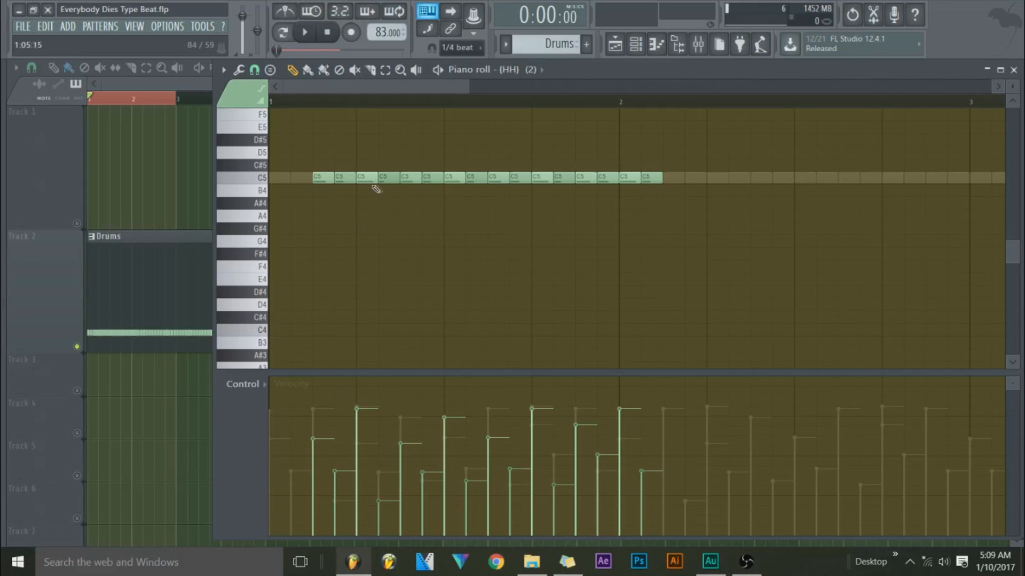
Step: Draw temporary D#5 notes above the 1st, 3rd, 5th and 7th {HH} (2) notes, and delete them
click(406, 140)
click(318, 139)
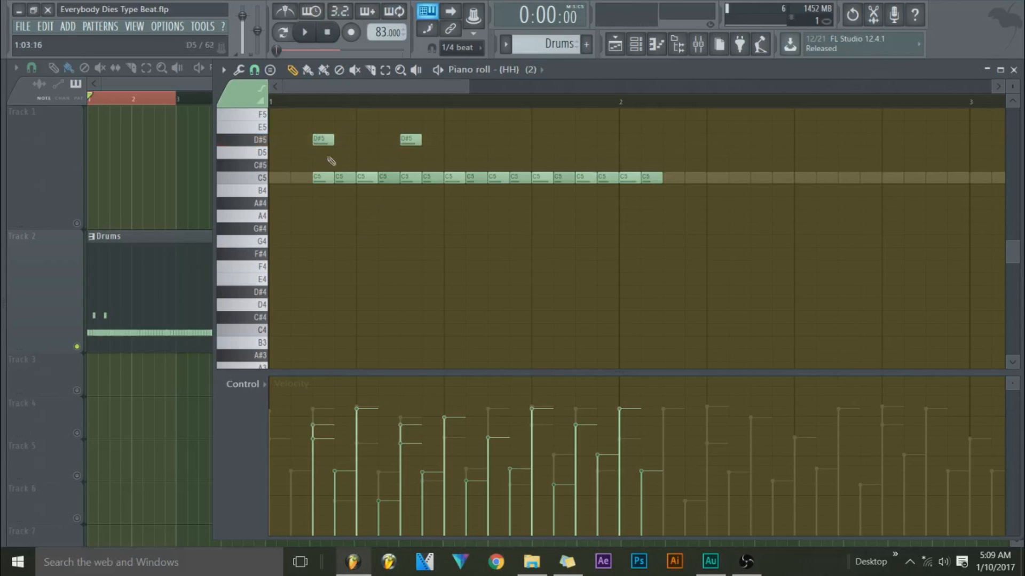
click(444, 140)
right_click(410, 139)
click(363, 139)
right_click(322, 139)
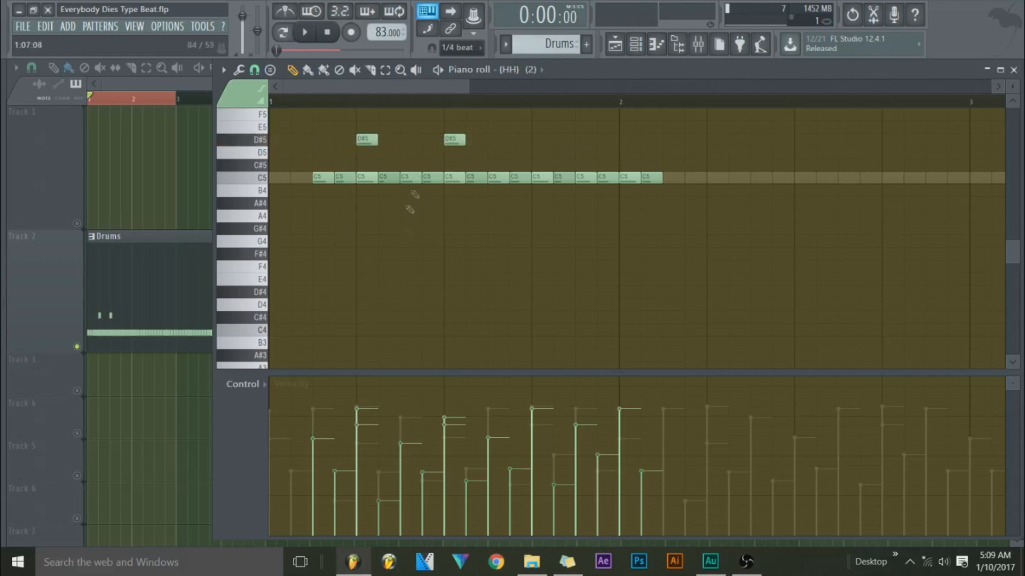
right_click(367, 140)
right_click(455, 139)
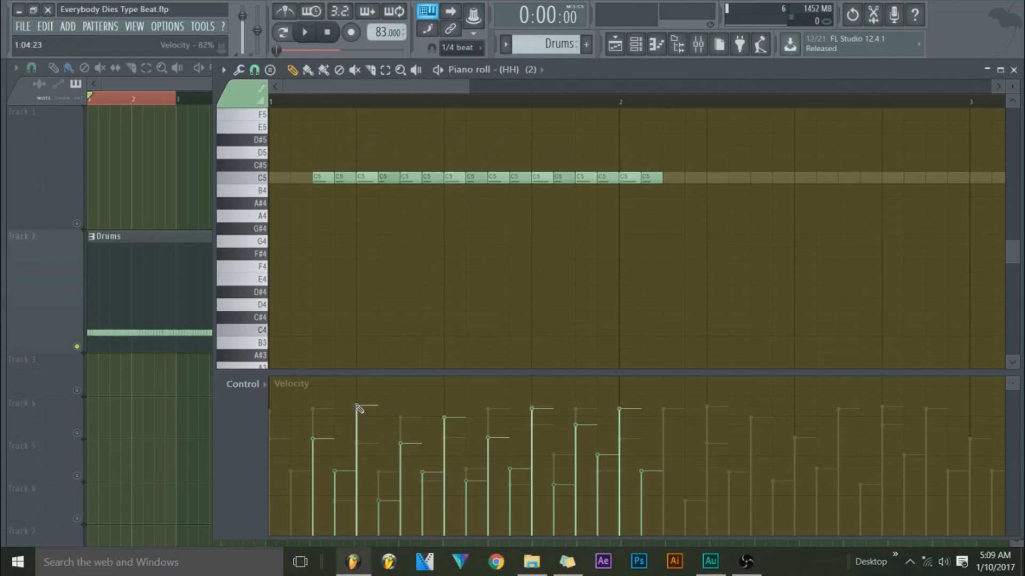
Step: Raise the velocities of {HH} (2) notes 7 and 11, and reduce those of notes 9, 13, 14 and 16
click(447, 407)
mouse_move(572, 486)
mouse_down()
mouse_move(579, 448)
mouse_move(579, 475)
mouse_move(608, 490)
mouse_up()
click(638, 493)
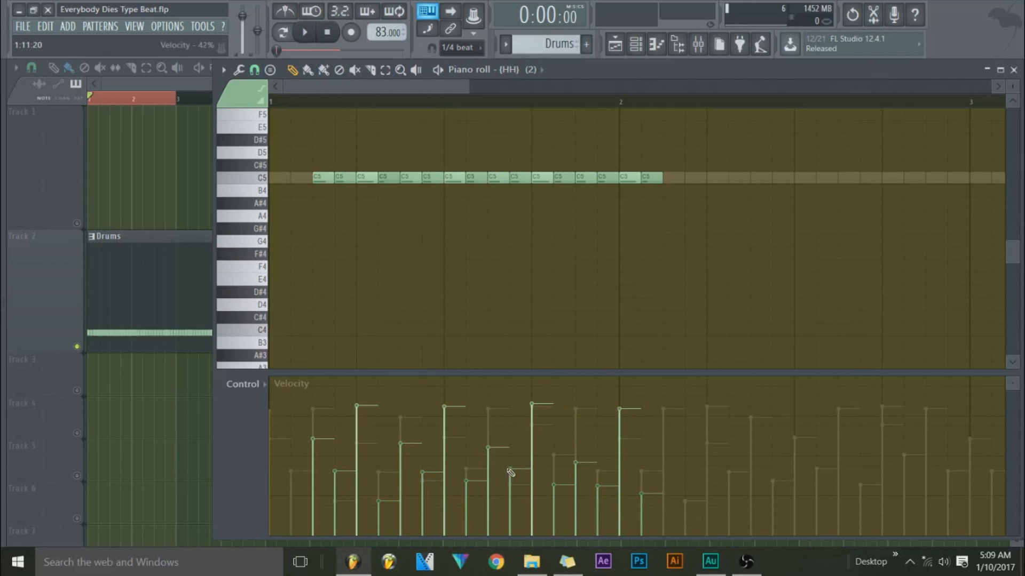
click(575, 453)
drag(598, 481, 603, 471)
Step: Select all {HH} (2) notes except the accented 3rd, 7th, 11th and 15th, and lower their velocities together slightly
drag(311, 169, 338, 187)
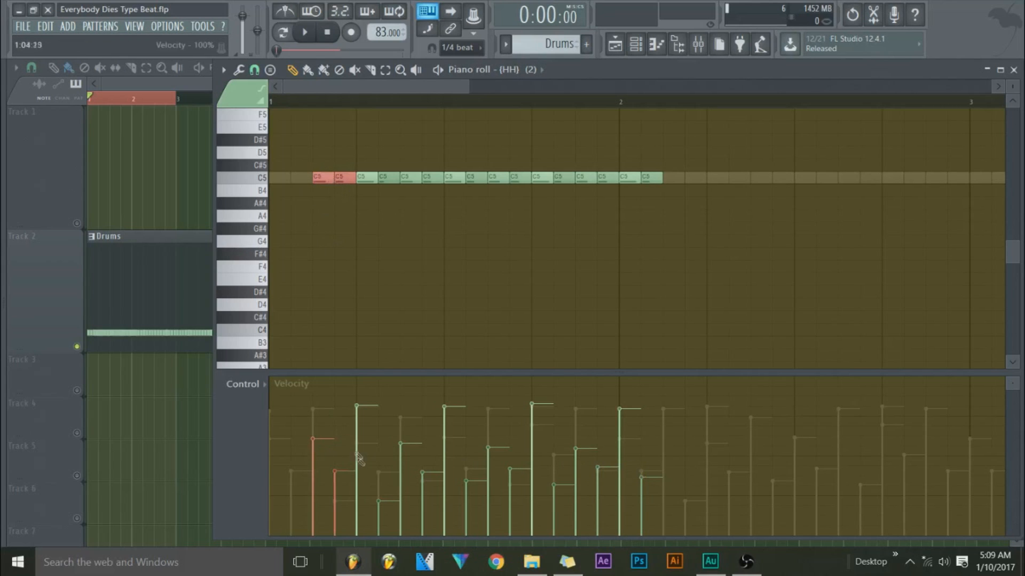
drag(389, 160, 427, 184)
mouse_move(471, 160)
mouse_down()
mouse_move(486, 184)
mouse_move(531, 194)
mouse_move(615, 181)
mouse_move(663, 189)
mouse_up()
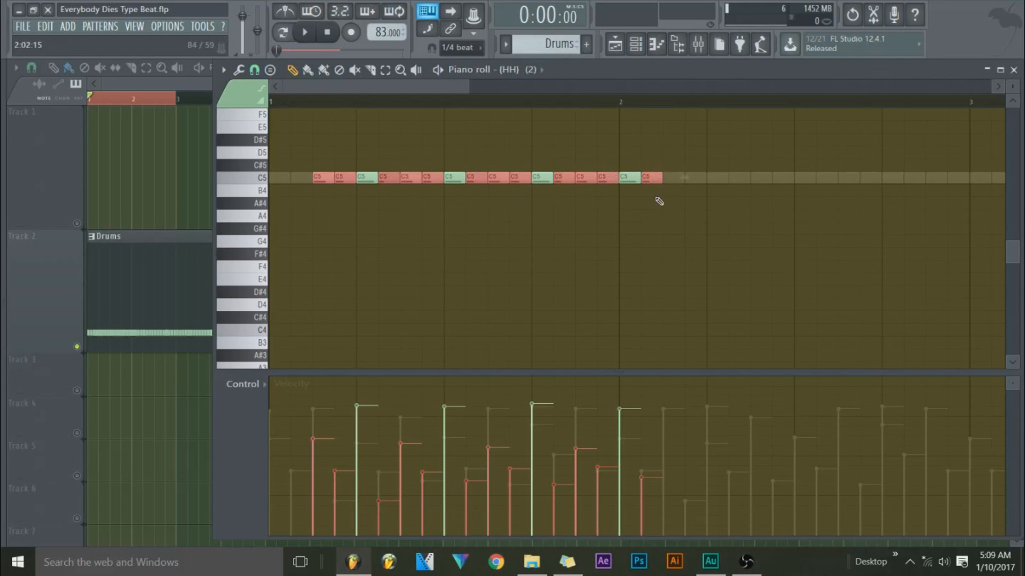
scroll(656, 198, down, 2)
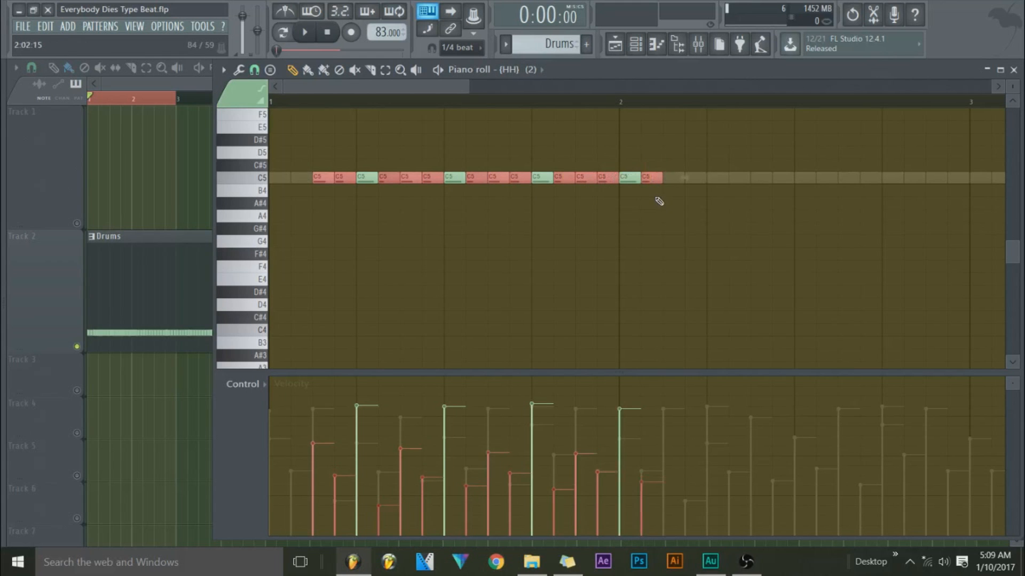
ctrl+click(554, 269)
Step: Delete the last two {HH} (2) notes and stretch the 14th note to three steps long
drag(469, 94, 517, 94)
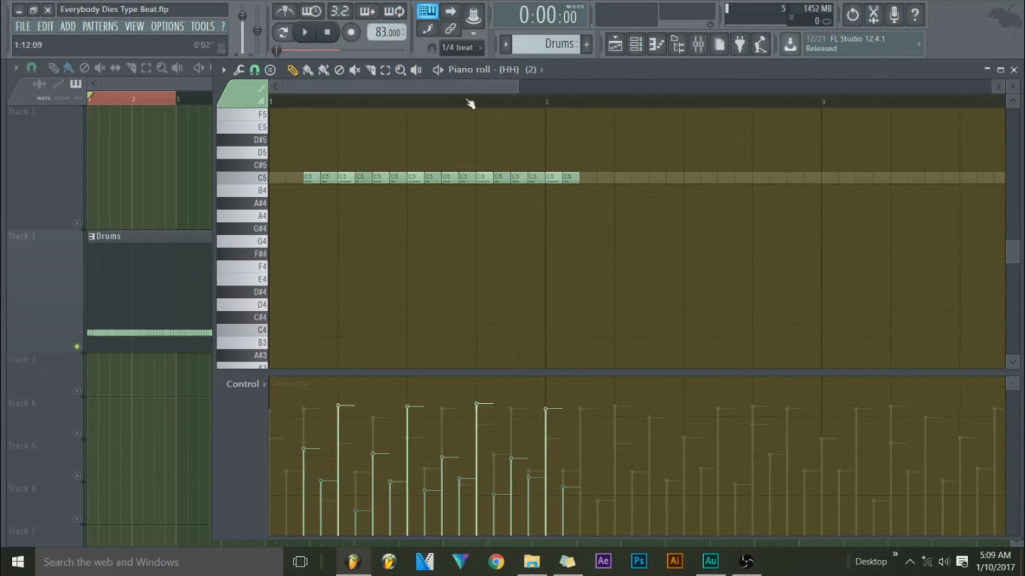
click(355, 69)
right_click(577, 180)
right_click(554, 180)
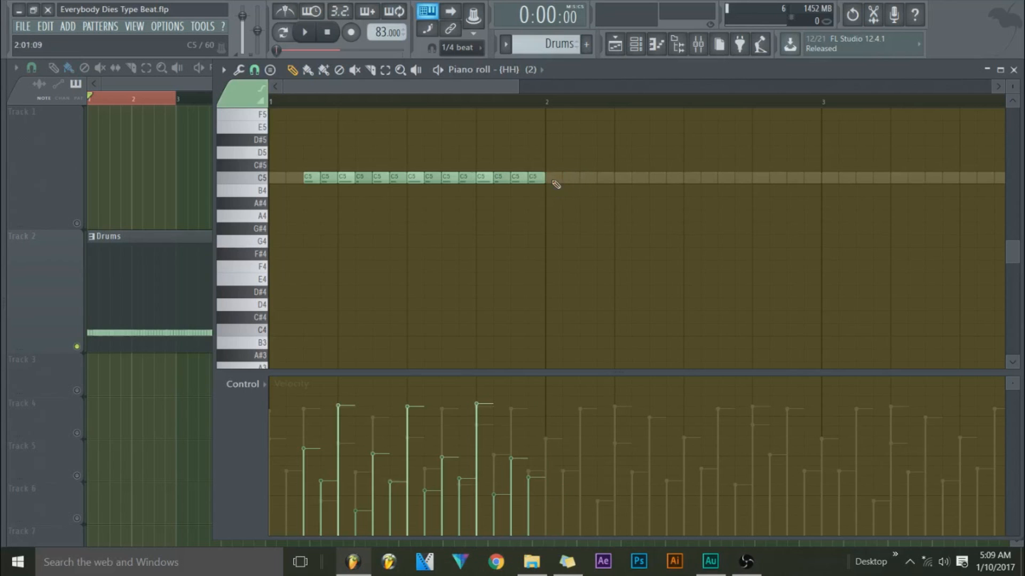
drag(543, 180, 580, 180)
Step: Duplicate all fourteen {HH} (2) notes directly after the stretched final note, and play the pattern
click(386, 70)
drag(689, 181, 308, 181)
click(292, 70)
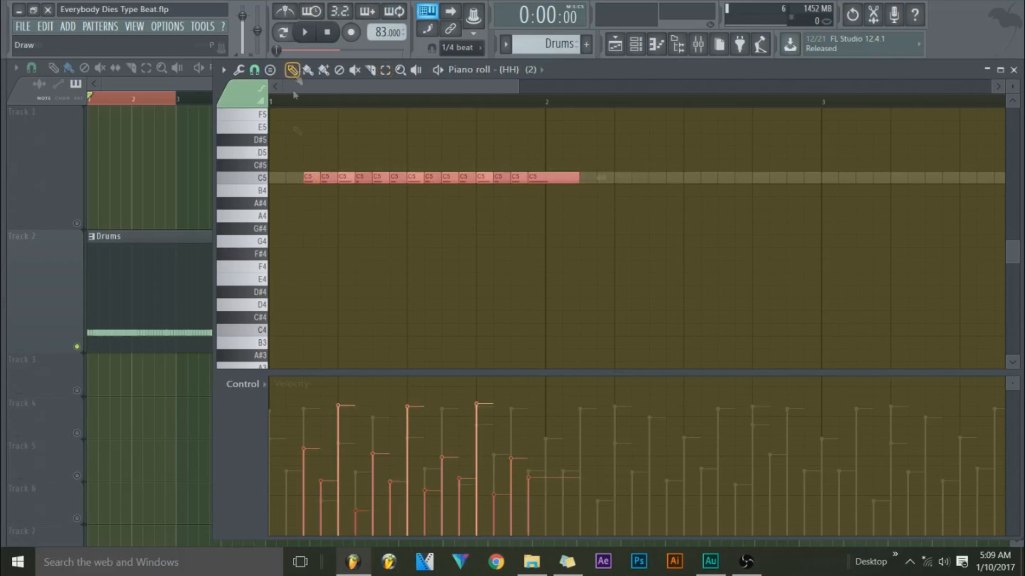
key(ctrl+b)
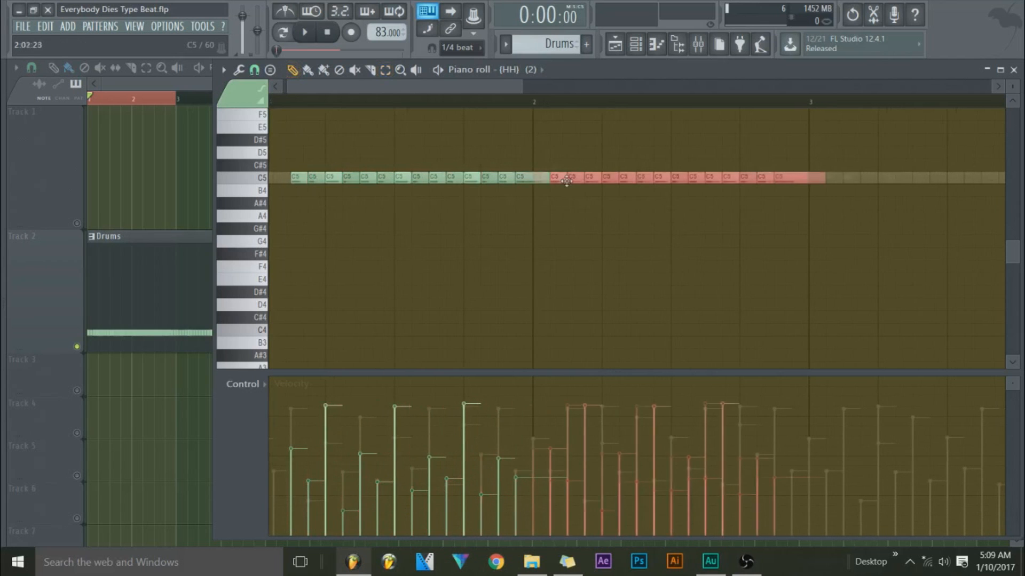
click(303, 33)
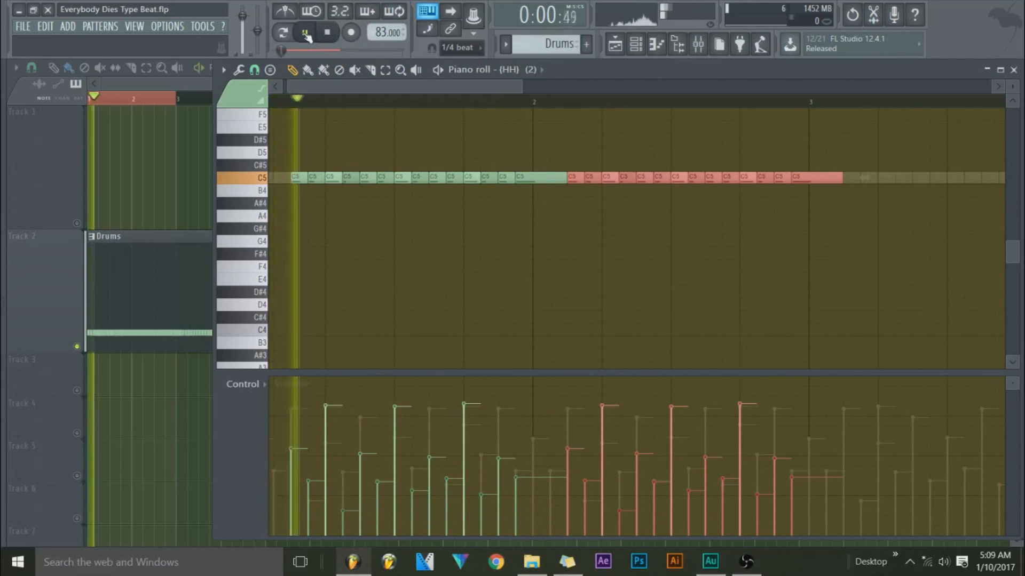
click(407, 247)
key(space)
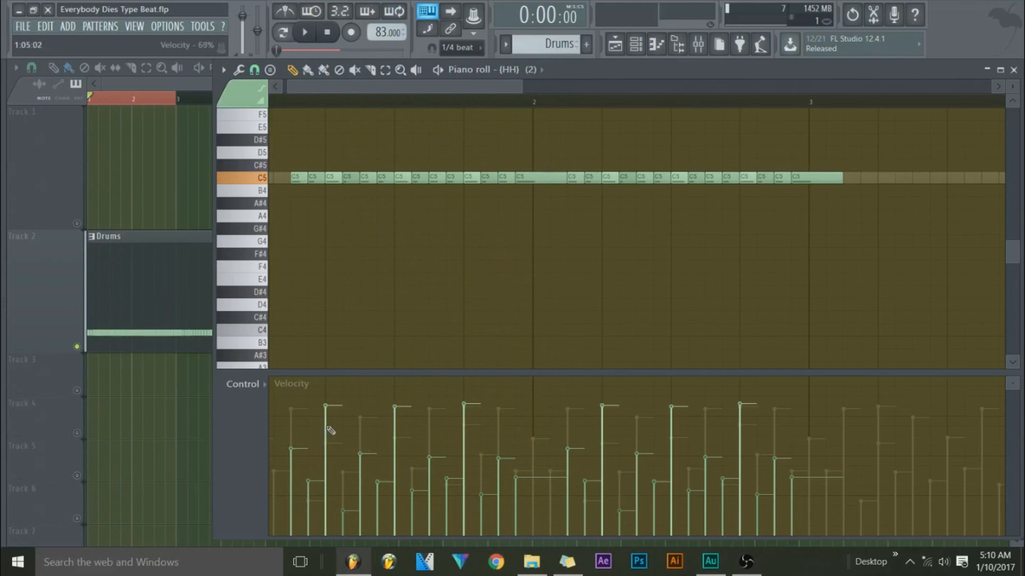
Step: Lower the accented {HH} (2) notes in both phrases to about 70% velocity, and play the pattern
mouse_move(332, 433)
mouse_down()
mouse_move(331, 423)
mouse_move(465, 427)
mouse_up()
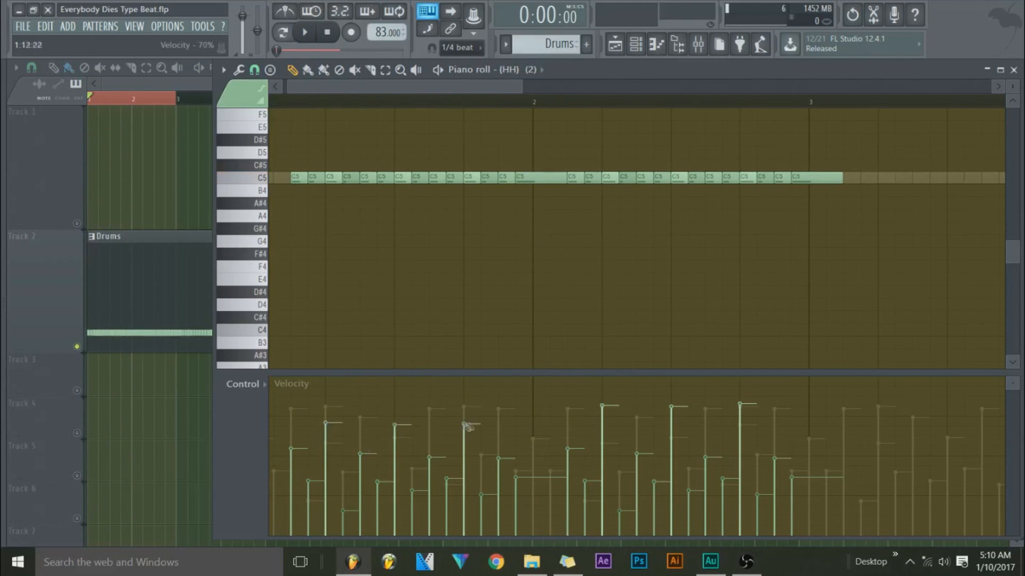
drag(597, 428, 742, 423)
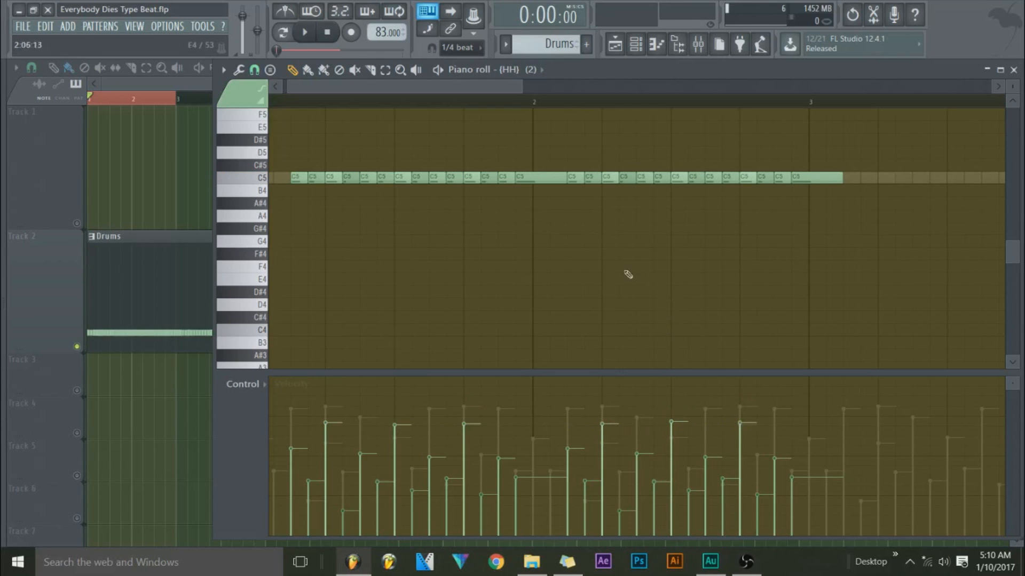
click(304, 32)
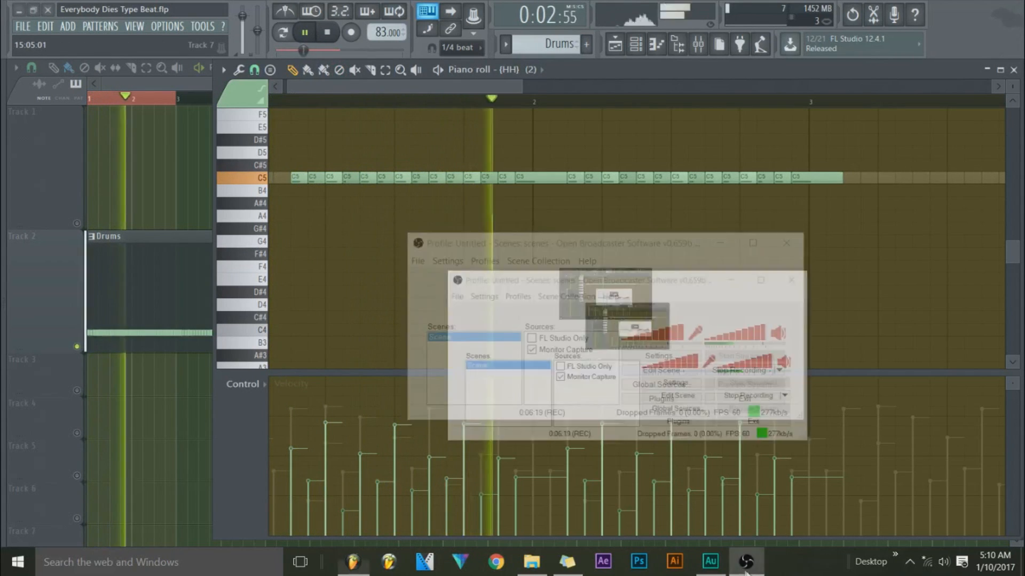
key(space)
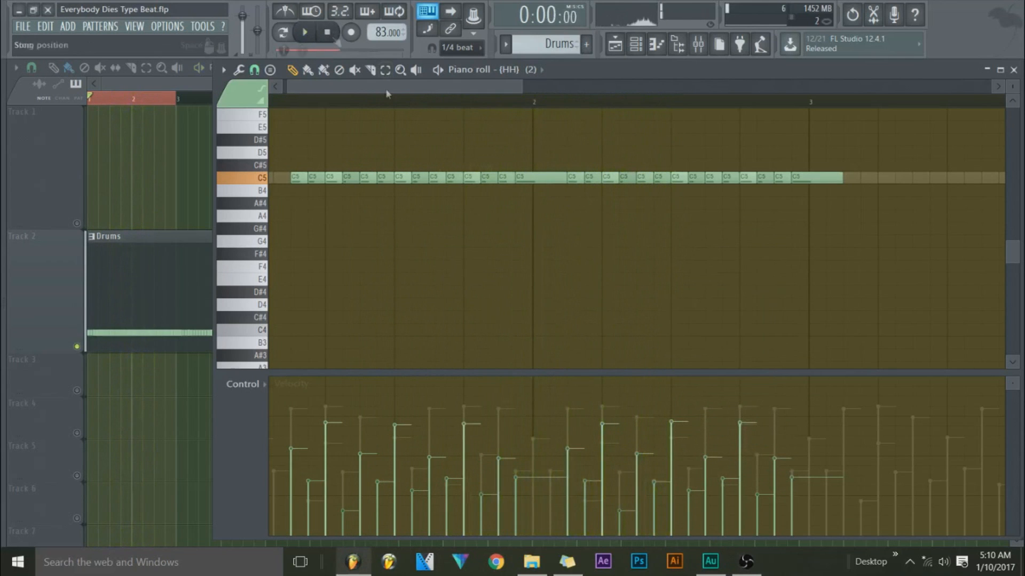
Step: Shorten the stretched note around bar 2 to one step, fill the gap with two C5 notes, and give them descending velocities
drag(564, 180, 533, 182)
click(539, 180)
click(554, 179)
drag(535, 485, 555, 512)
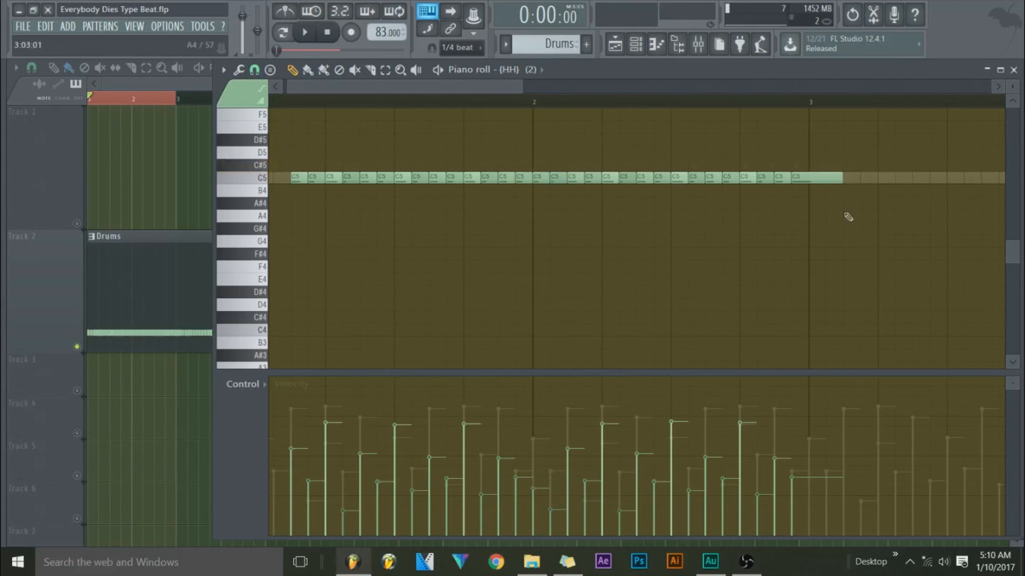
Step: Shorten the last {HH} (2) note to one step and add two one-step C5 notes after it
drag(841, 177, 814, 178)
click(828, 177)
click(830, 178)
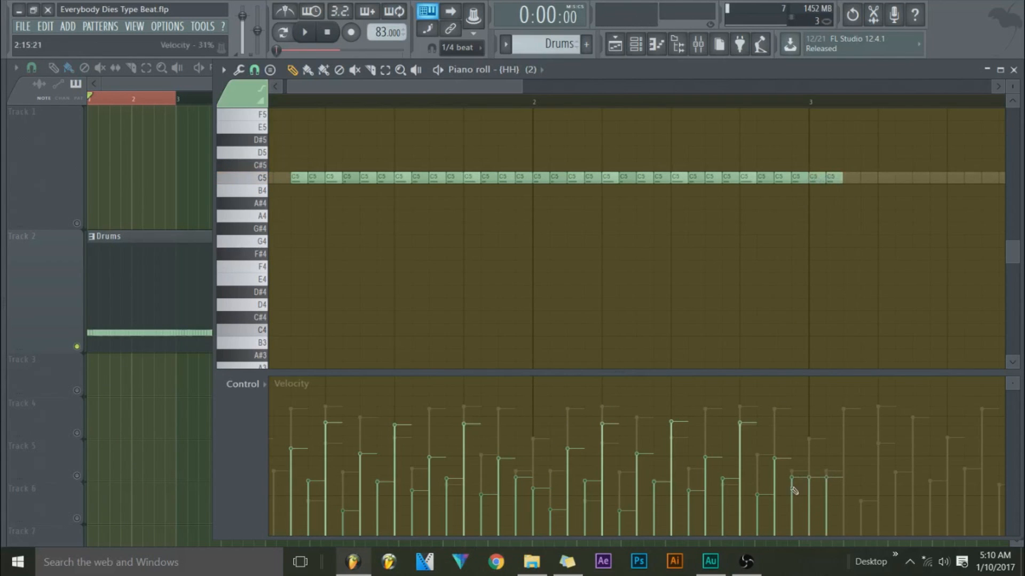
Step: Taper the velocities of the final {HH} (2) notes, vary those within bar 2, and raise the note on bar 2's downbeat
drag(820, 503, 826, 515)
mouse_move(681, 433)
mouse_down()
mouse_move(605, 432)
mouse_move(571, 466)
mouse_move(635, 462)
mouse_move(647, 503)
mouse_up()
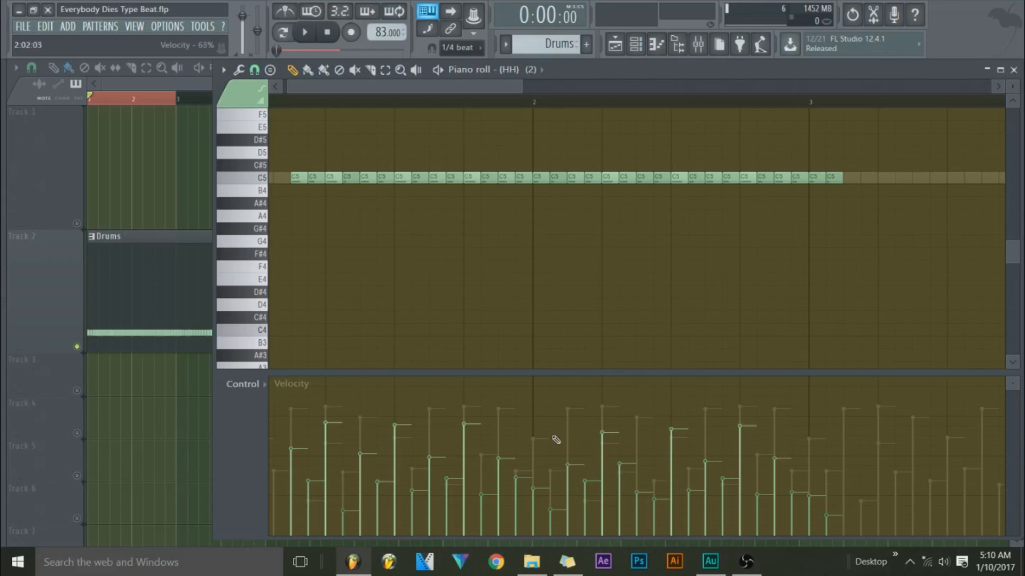
drag(536, 440, 537, 443)
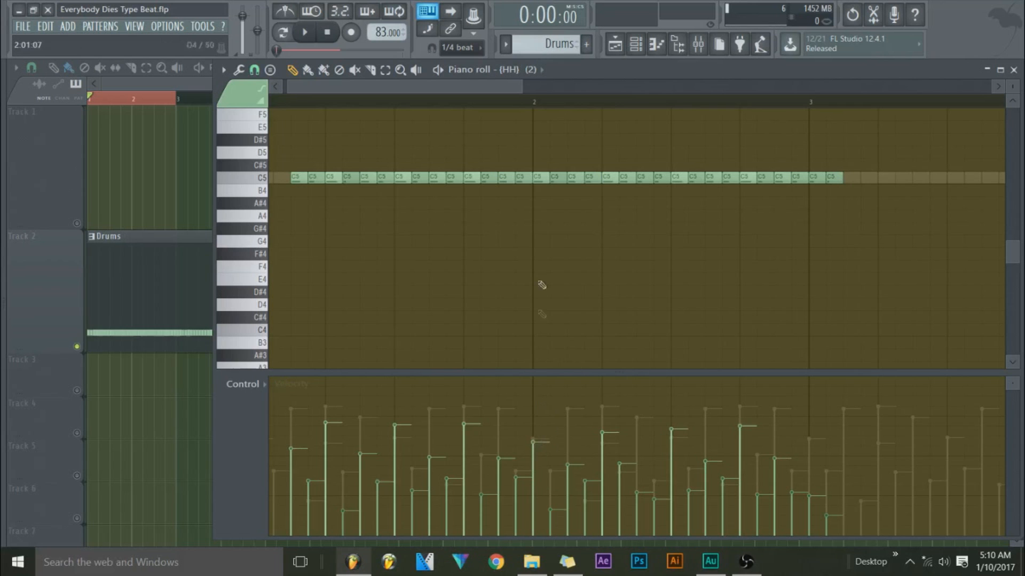
Step: Duplicate the two-bar {HH} (2) phrase across bars 3 and 4, and delete the excess notes beyond the start of bar 5
scroll(652, 110, down, 3)
drag(702, 134, 278, 221)
drag(288, 182, 545, 183)
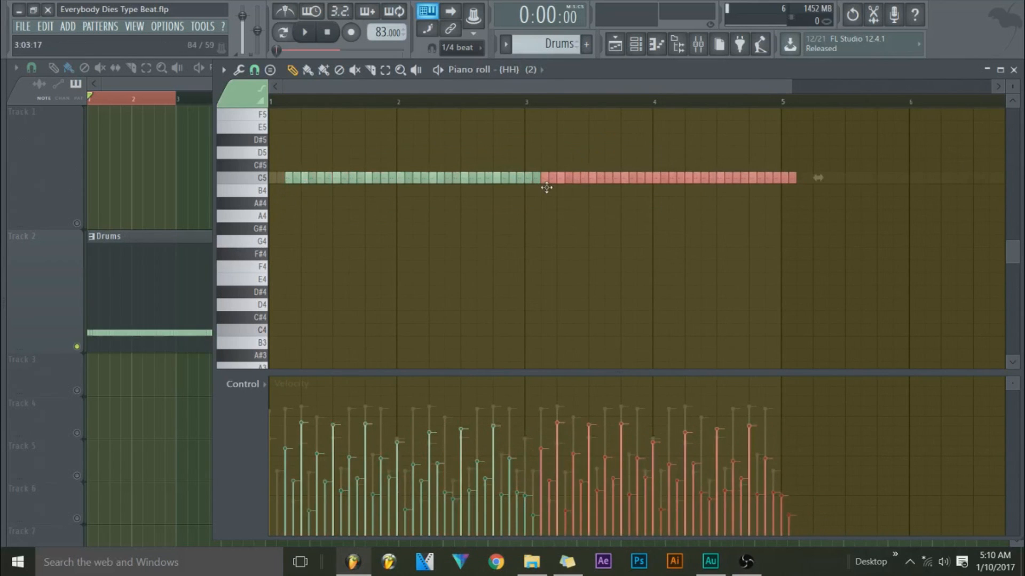
click(558, 199)
right_click(792, 181)
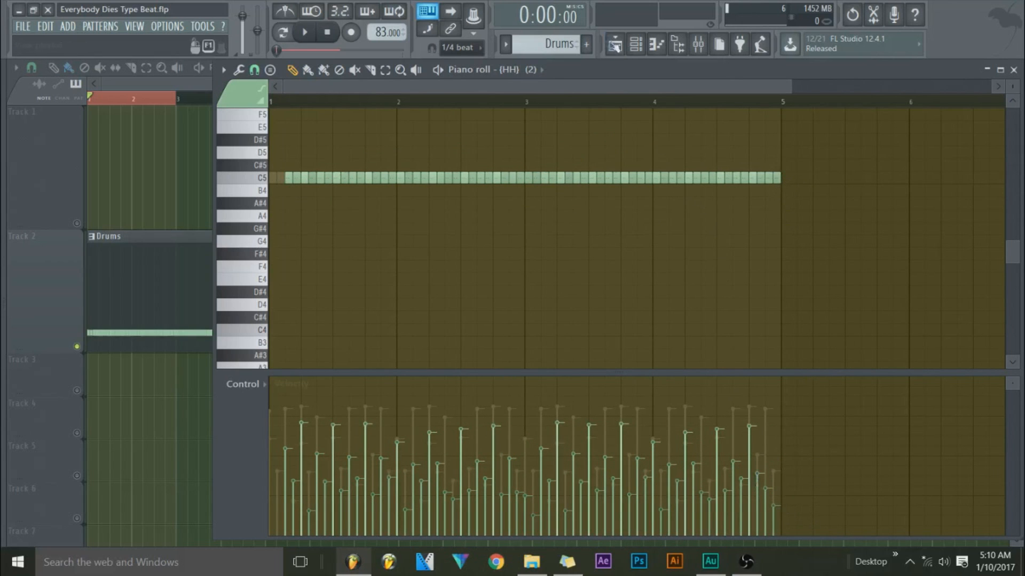
Step: Show the channel rack, play the pattern, and adjust the {HH} (2) channel's volume while listening
click(635, 43)
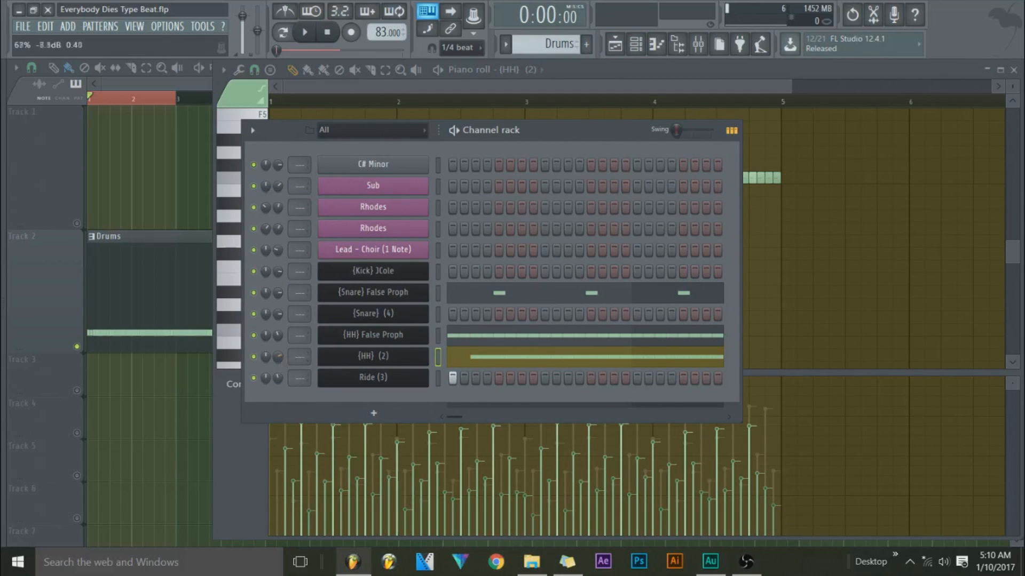
click(304, 32)
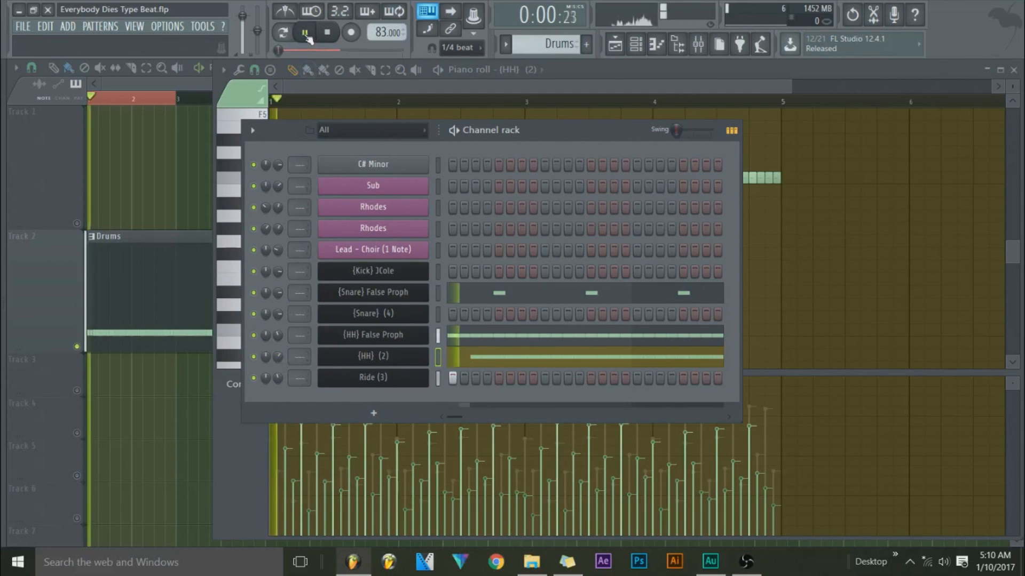
click(278, 357)
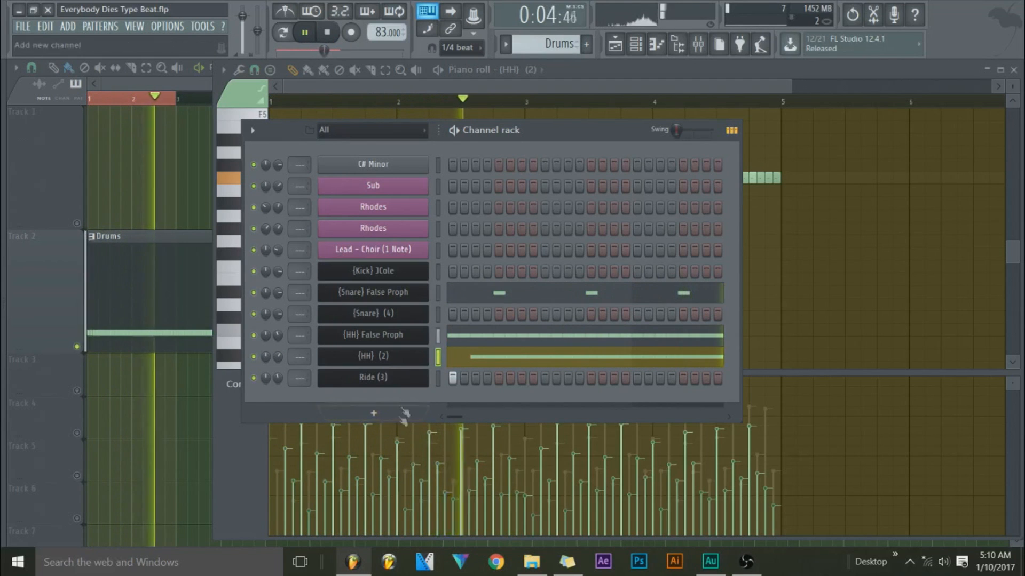
Step: During playback, raise the {HH} (2) velocities on the downbeats of bars 2, 3 and 4, and rebalance the notes late in bar 2
right_click(240, 439)
click(398, 423)
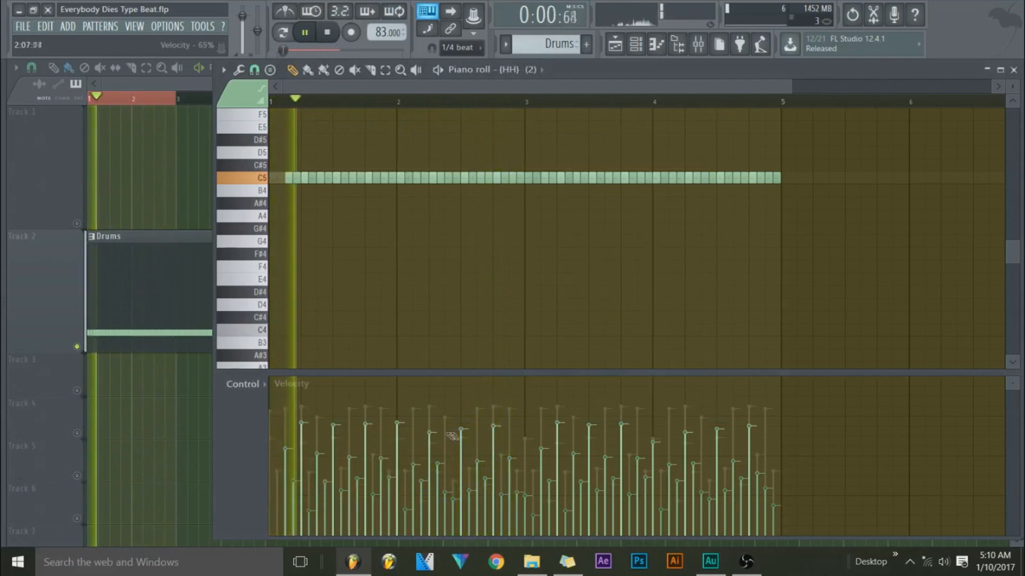
drag(519, 433, 514, 473)
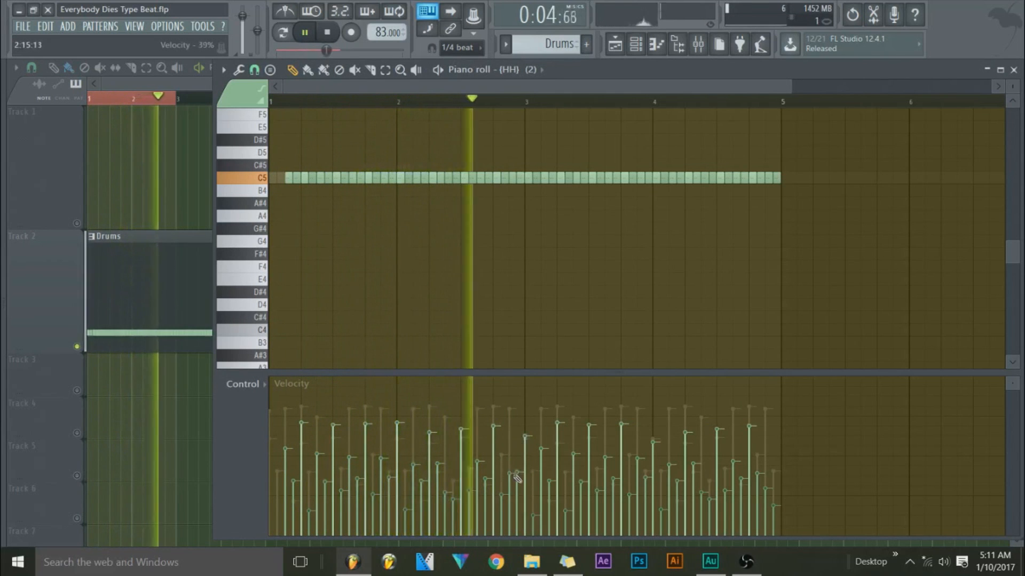
click(524, 432)
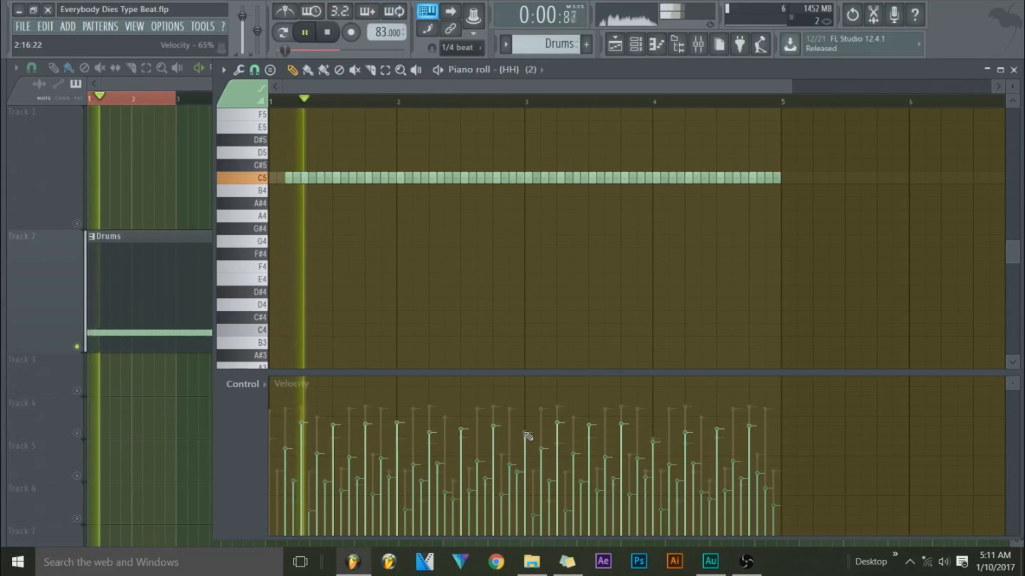
click(655, 430)
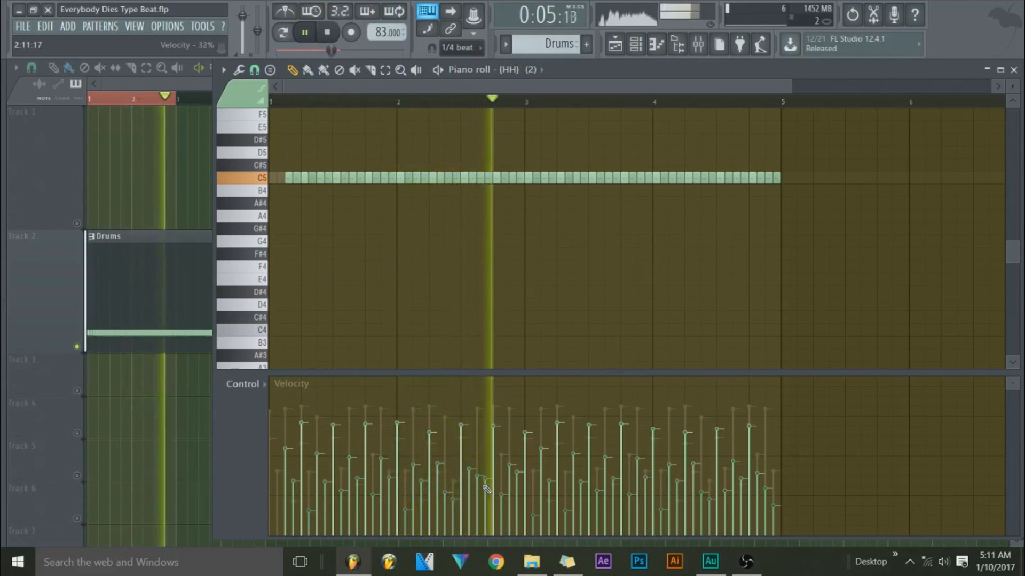
key(space)
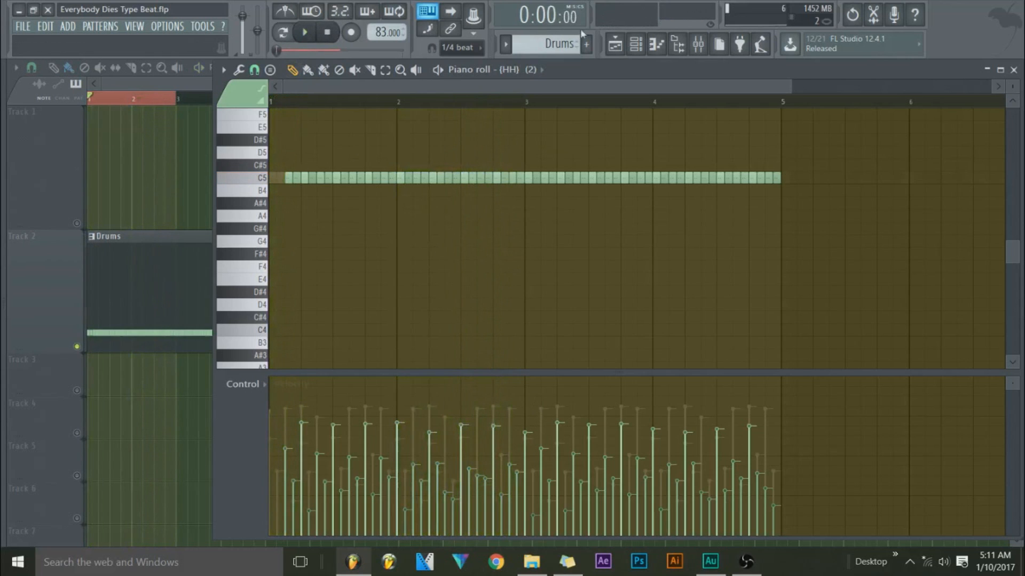
Step: Open the {Snare} (4) channel in the piano roll and set the note snap to 1/2 step
click(635, 45)
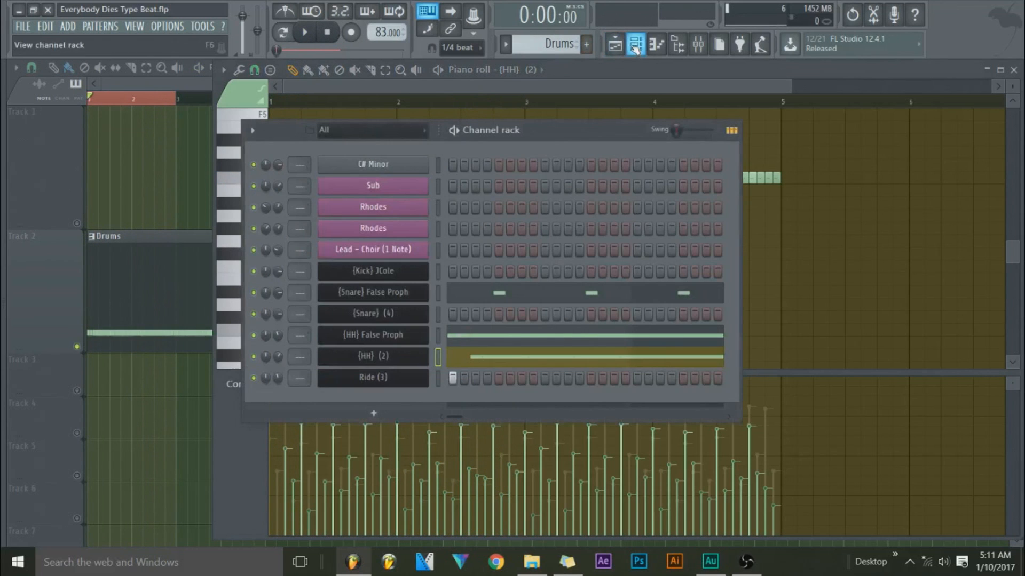
right_click(404, 317)
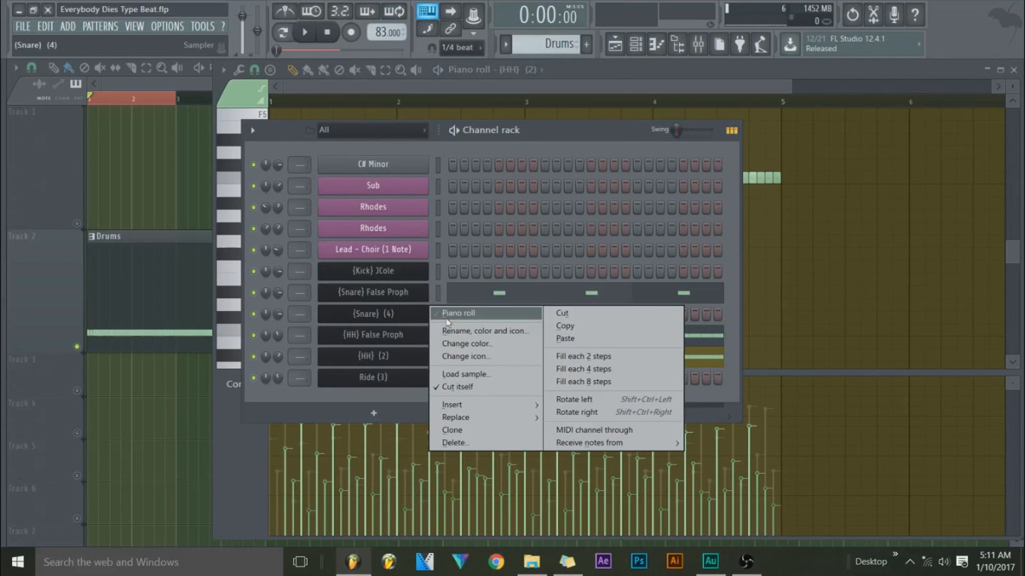
click(447, 315)
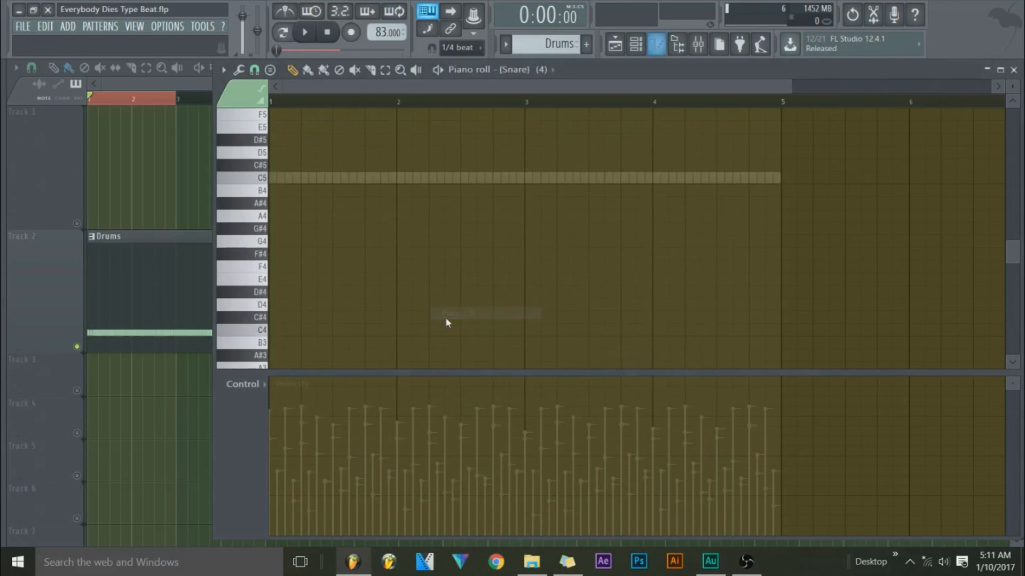
scroll(522, 126, up, 5)
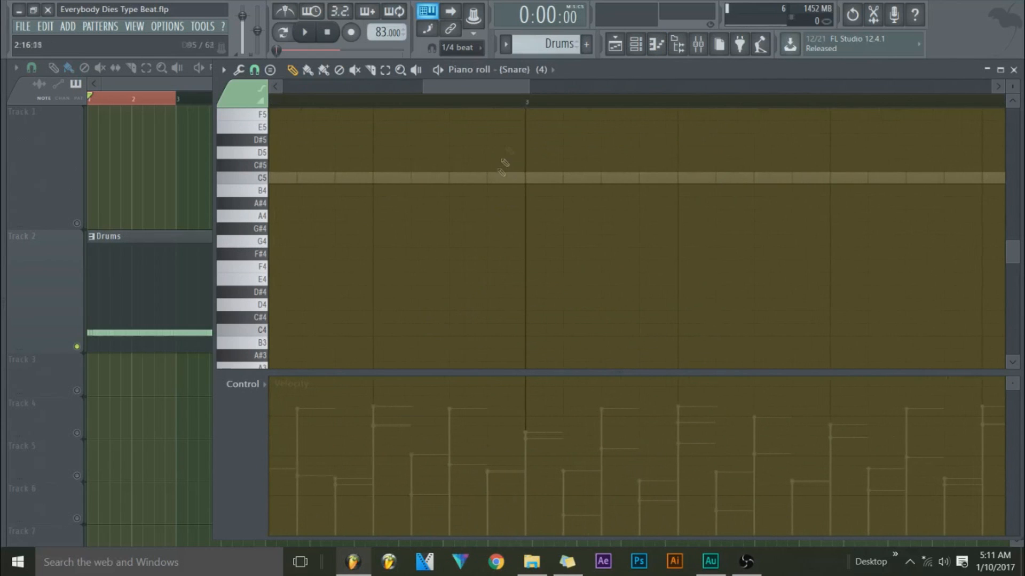
click(254, 69)
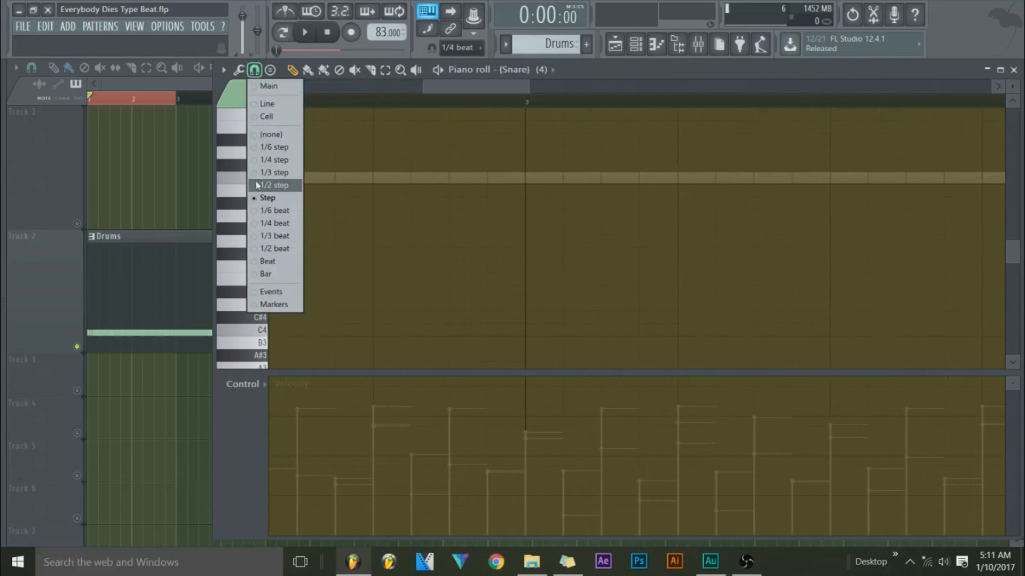
click(271, 185)
Step: Add three half-step C5 notes ending at bar 3 in {Snare} (4), with velocities rising from first to last
click(507, 178)
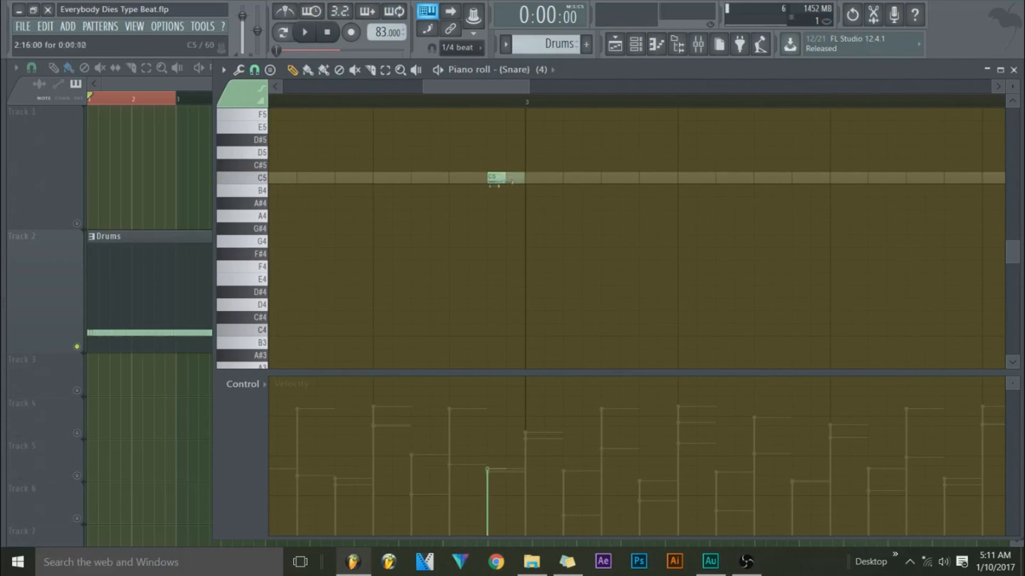
click(510, 179)
click(477, 181)
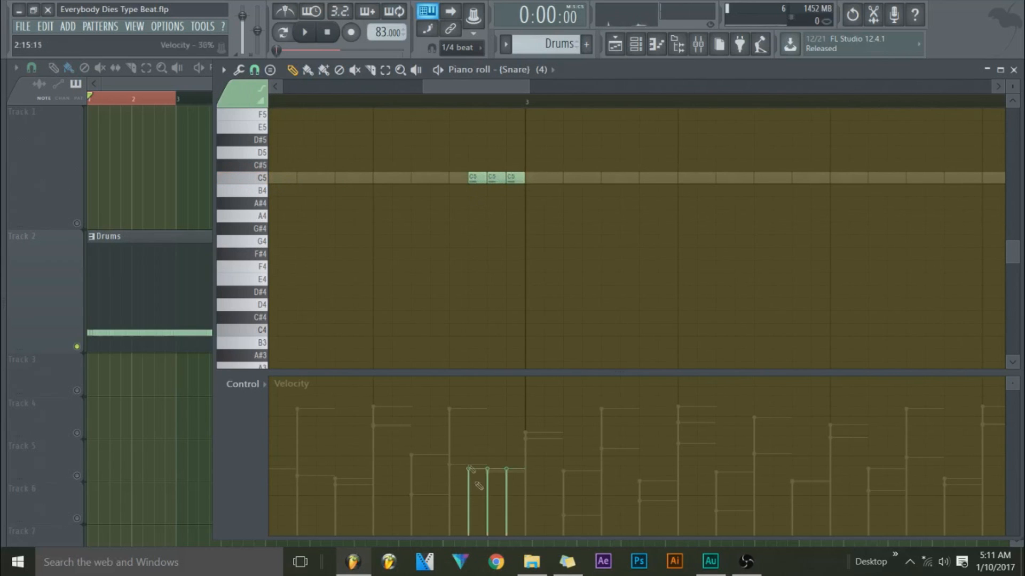
drag(451, 519, 542, 389)
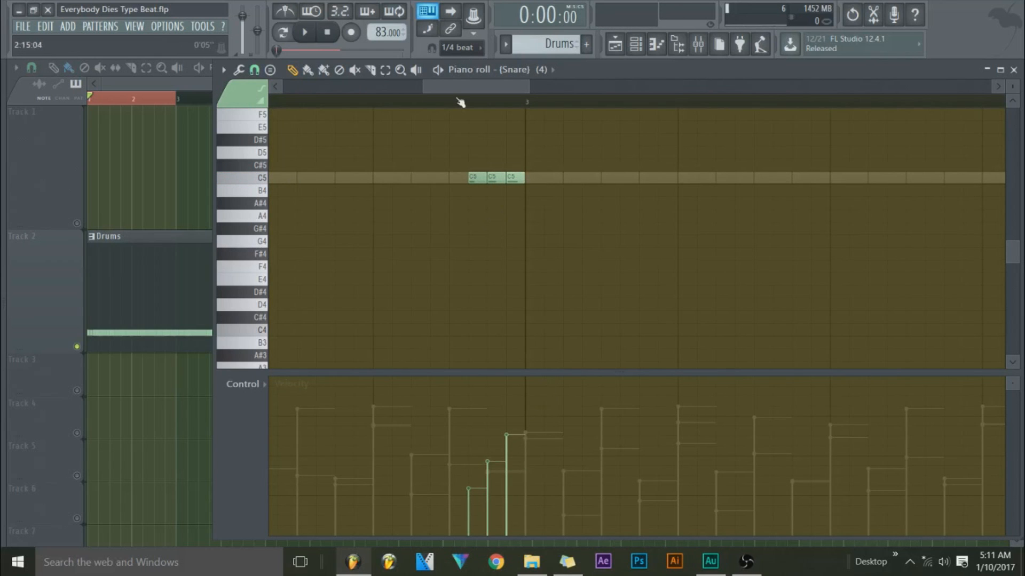
Step: Play the Drums pattern in pattern mode from late in bar 2 to hear the snare roll
scroll(460, 103, down, 3)
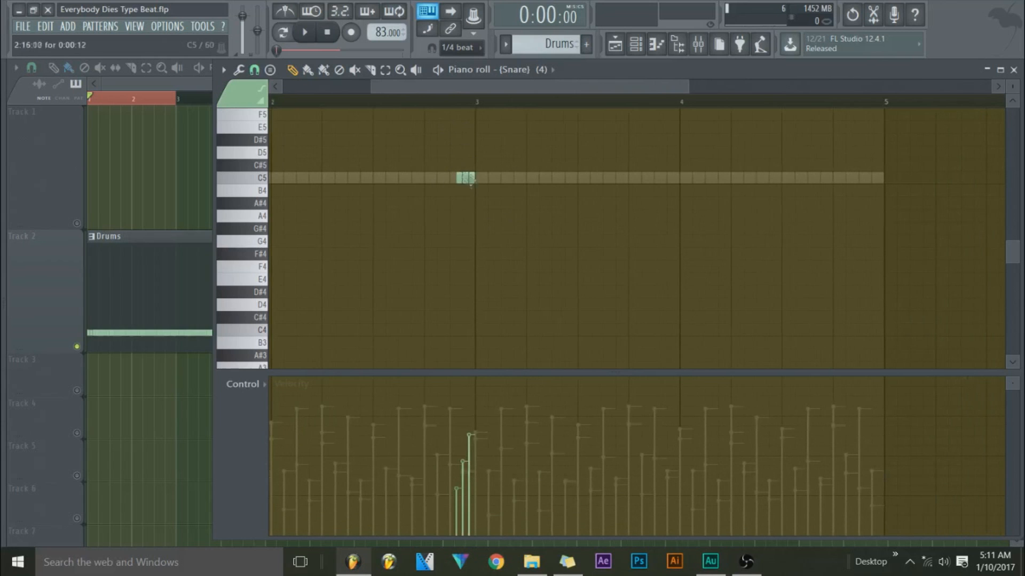
key(space)
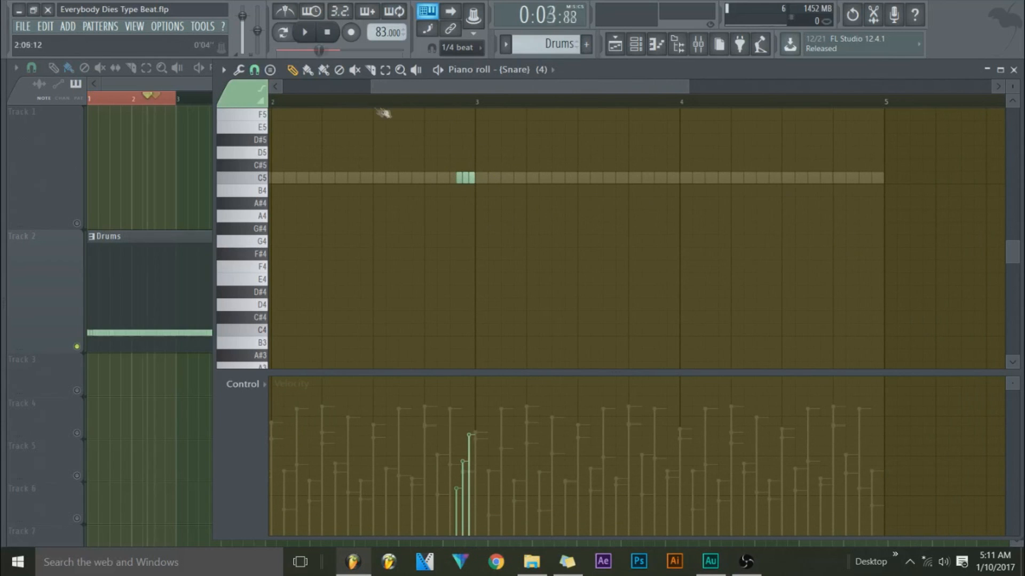
key(space)
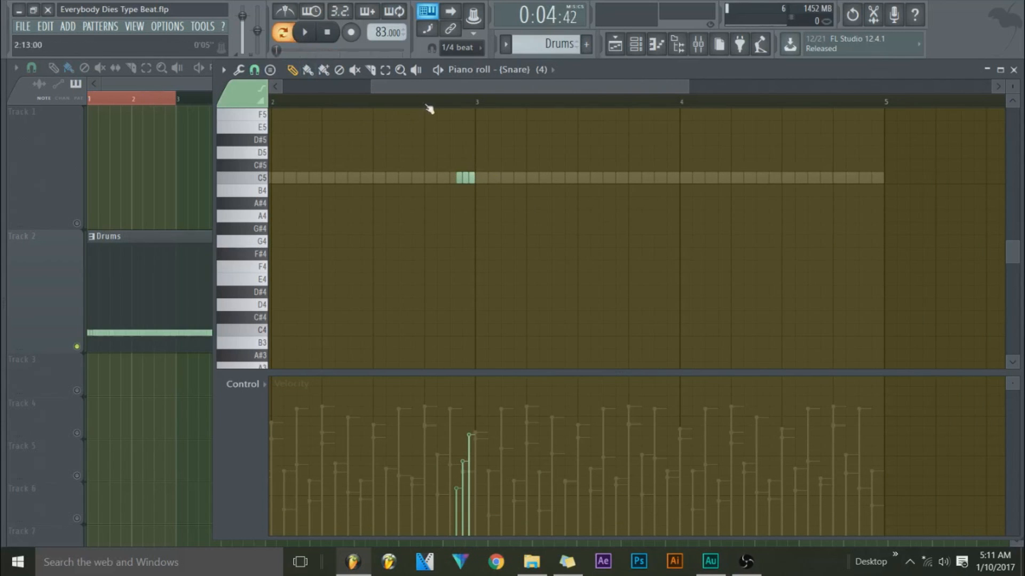
click(305, 32)
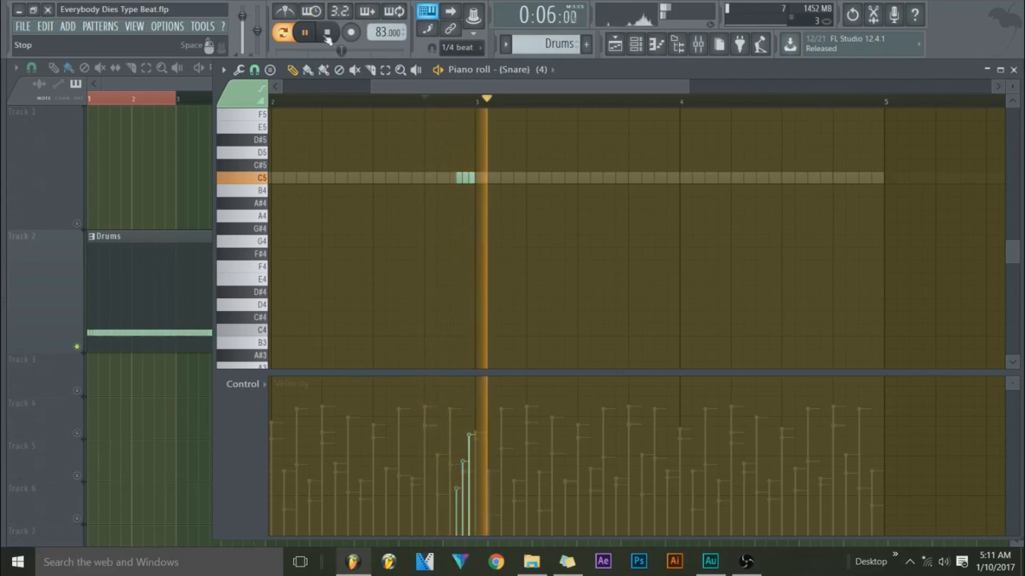
click(326, 35)
Step: Copy the three-note {Snare} (4) roll to the end of bar 4
drag(462, 178, 872, 180)
ctrl+click(776, 159)
drag(495, 89, 284, 105)
scroll(332, 106, down, 4)
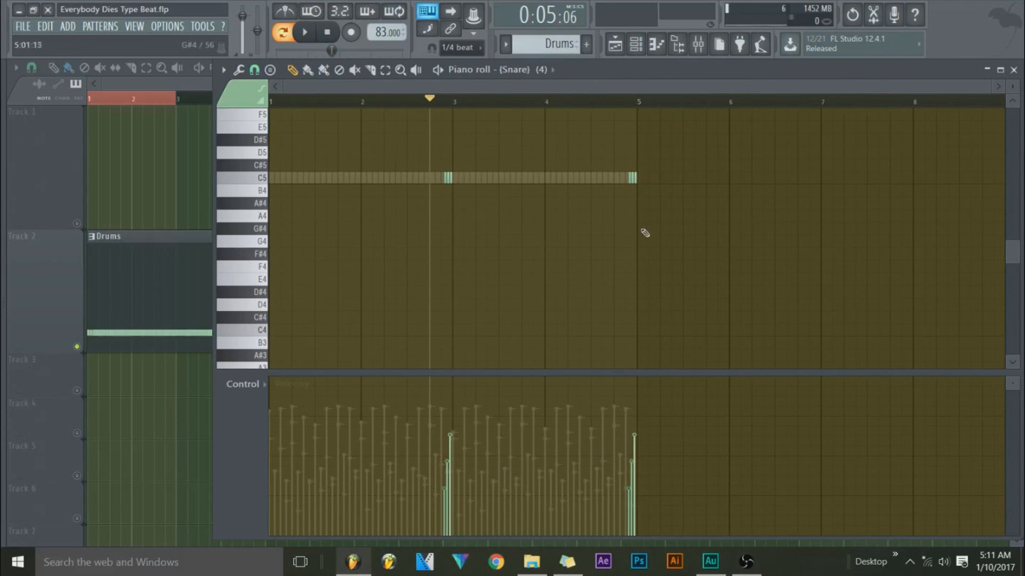
Step: Turn the {Snare} (4) channel's volume down slightly and open {Kick} JCole in the piano roll
click(636, 44)
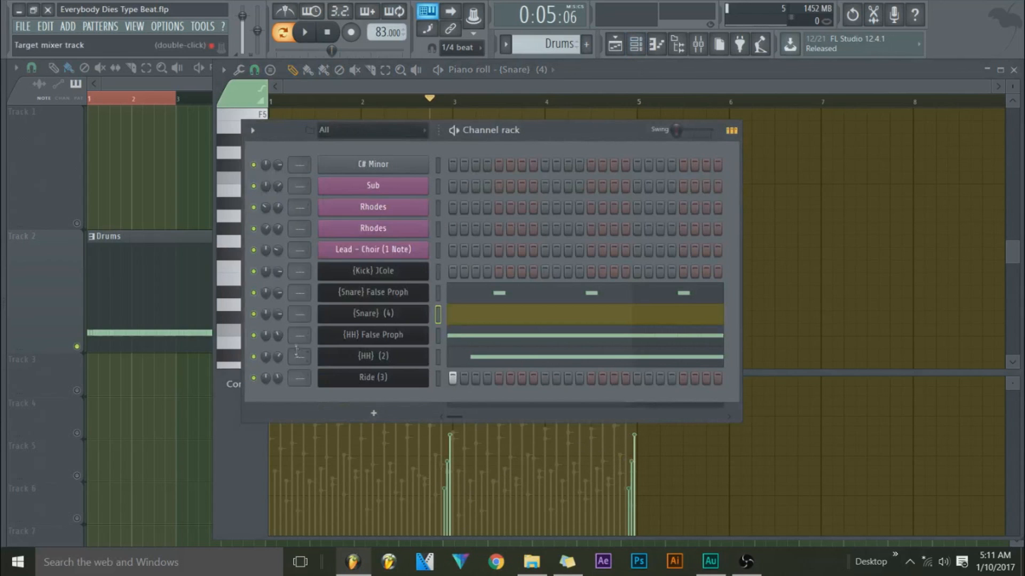
drag(283, 319, 283, 327)
right_click(405, 276)
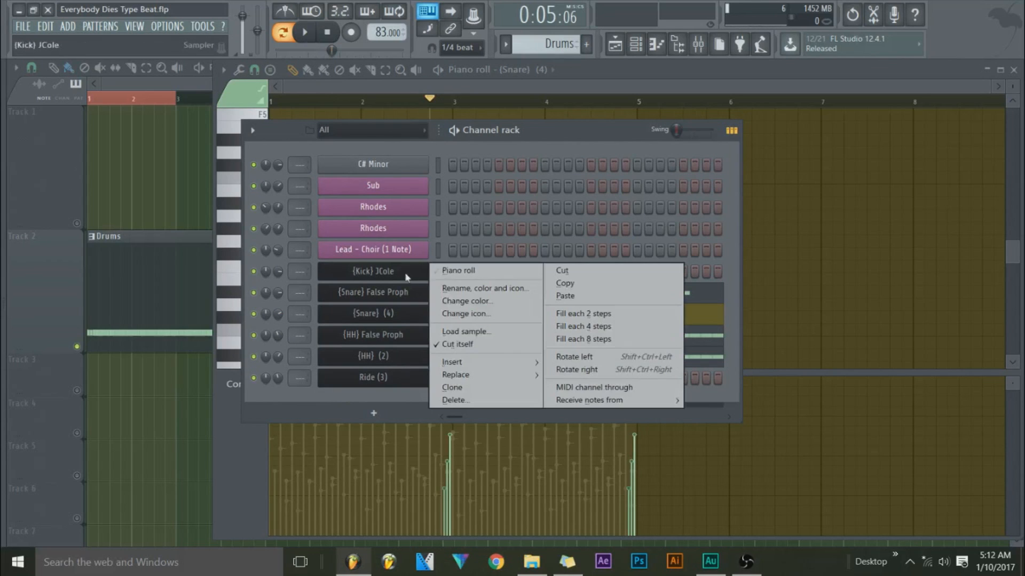
click(442, 272)
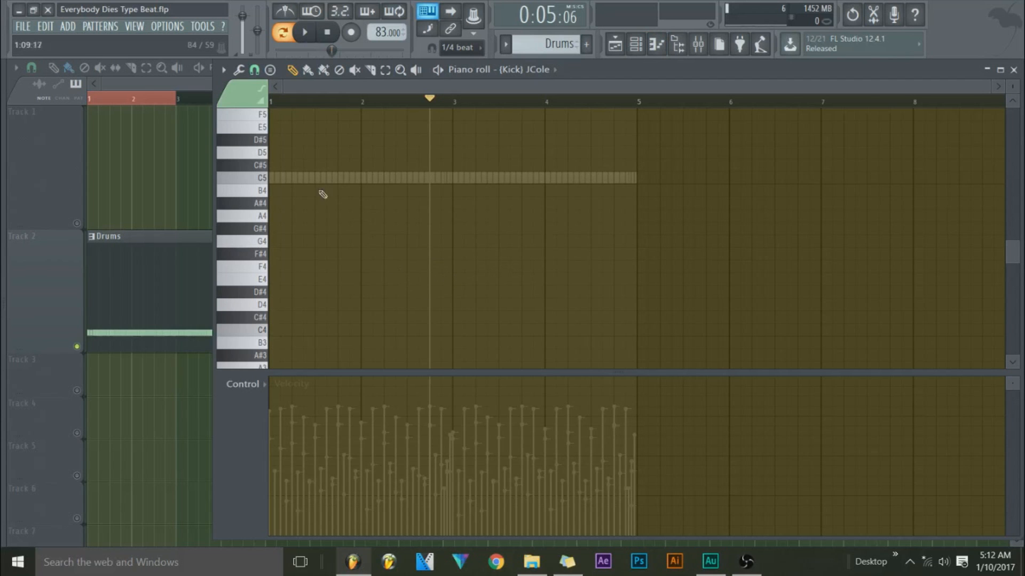
Step: Place a one-step C5 kick at the start of bar 1, raise its velocity, and play it back
scroll(311, 92, up, 5)
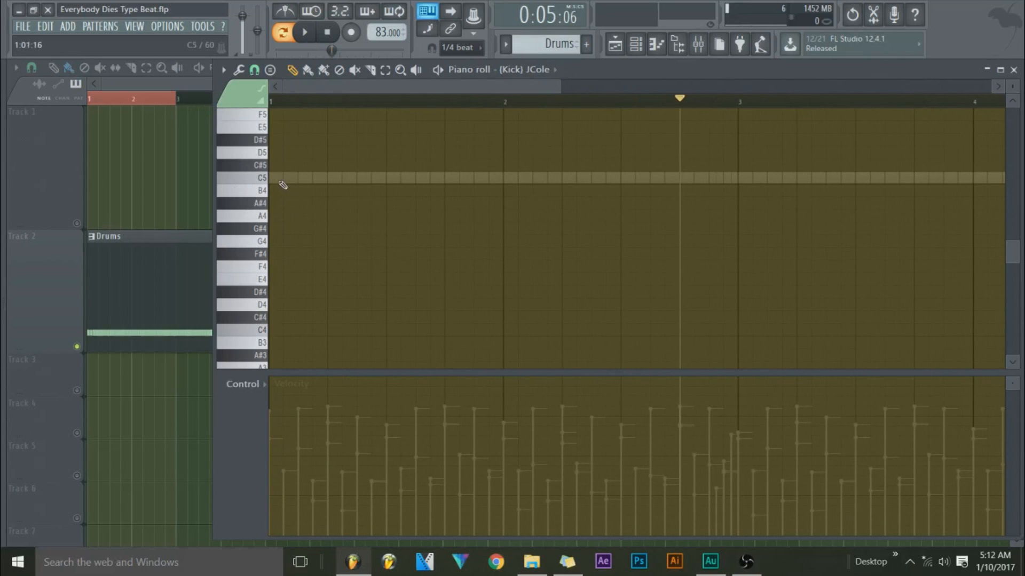
click(328, 32)
drag(293, 178, 274, 180)
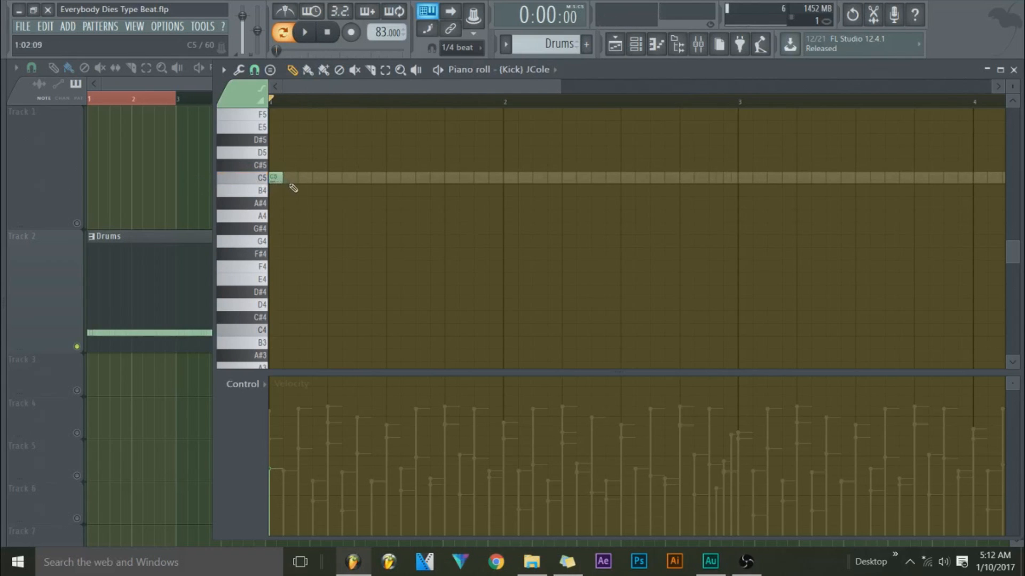
click(284, 413)
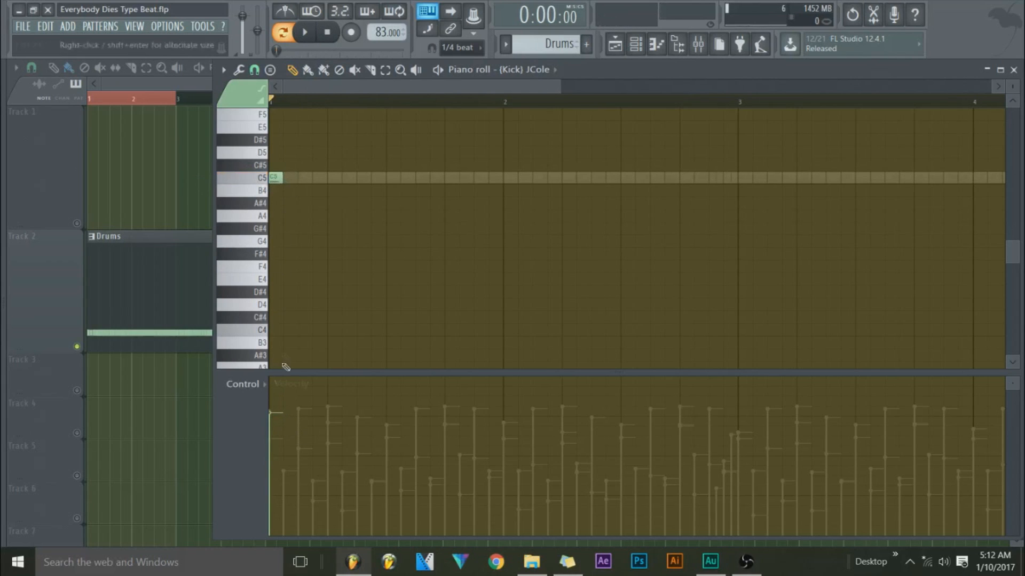
click(305, 33)
click(327, 37)
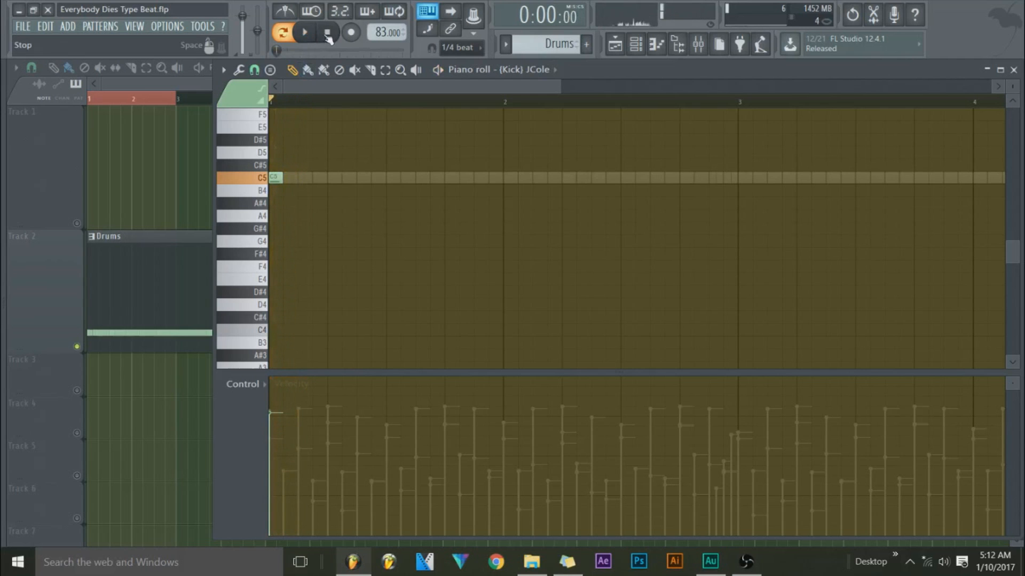
Step: Add two one-step C5 kicks right after the first, with progressively lower velocities, and play the opening
click(290, 178)
click(305, 178)
click(304, 34)
click(327, 37)
drag(289, 452, 298, 491)
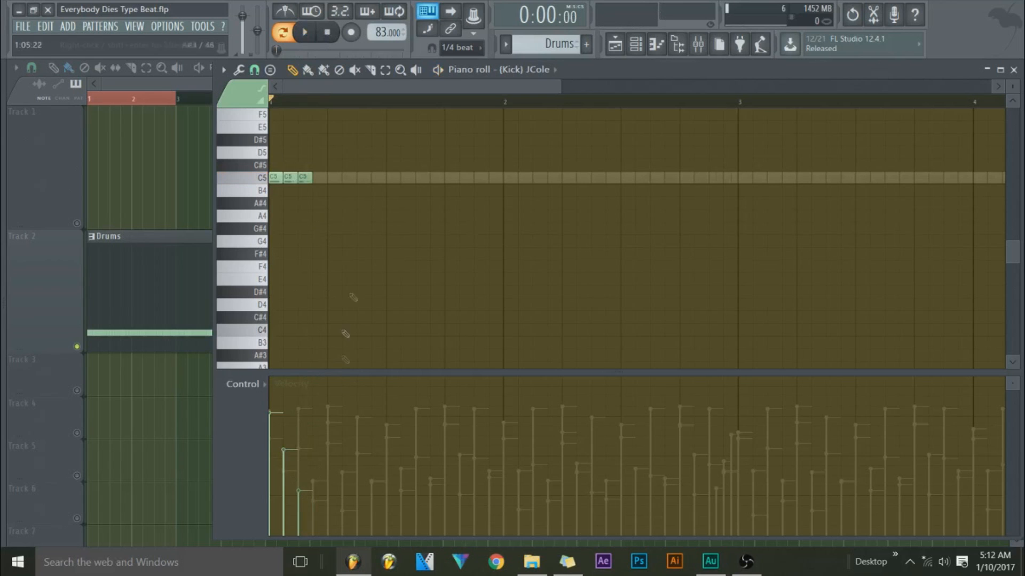
click(305, 33)
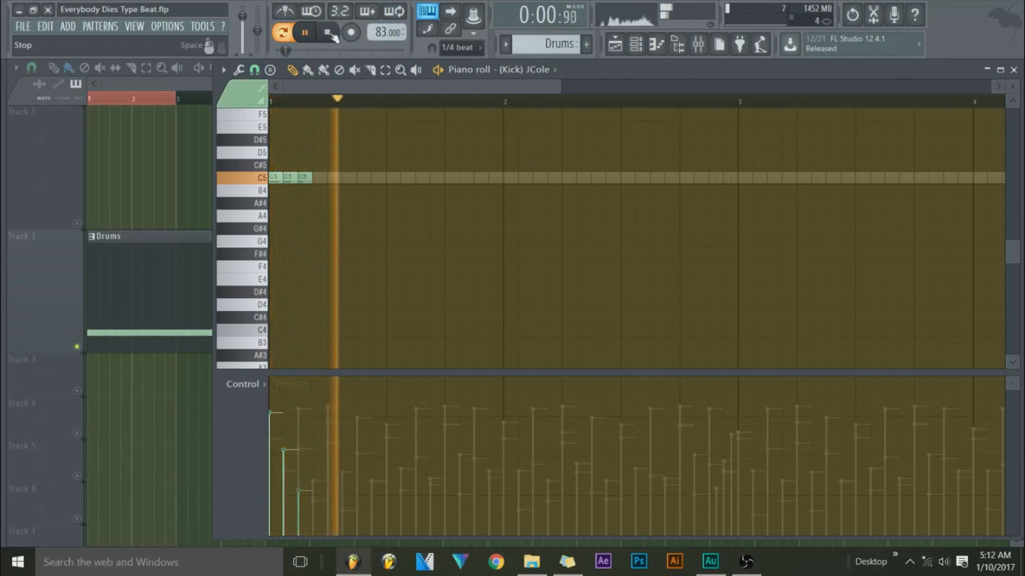
click(329, 34)
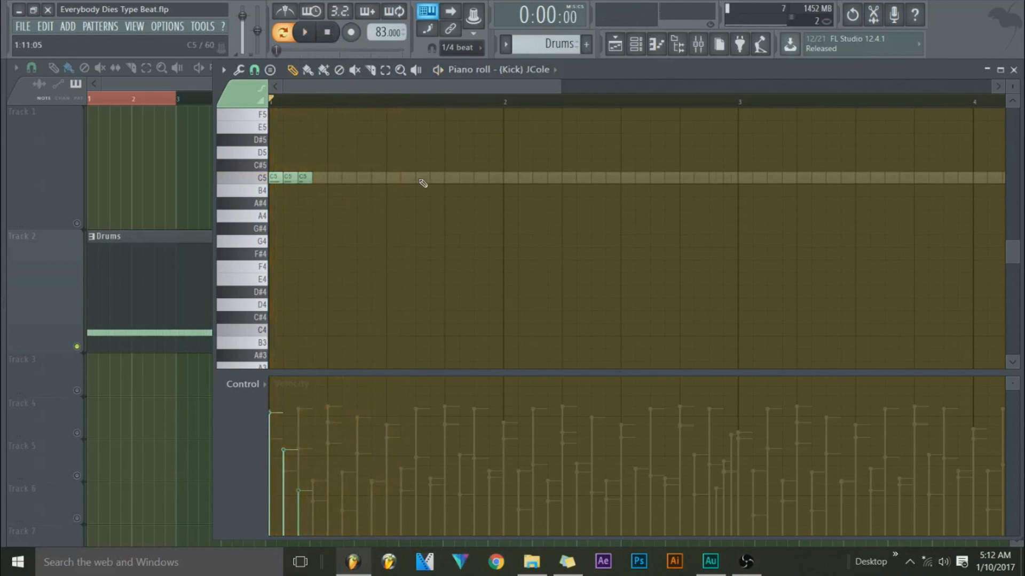
Step: Add C5 kicks on steps 12, 14 and 15 of bar 1 with high velocities, the middle one lower, and play them
click(435, 178)
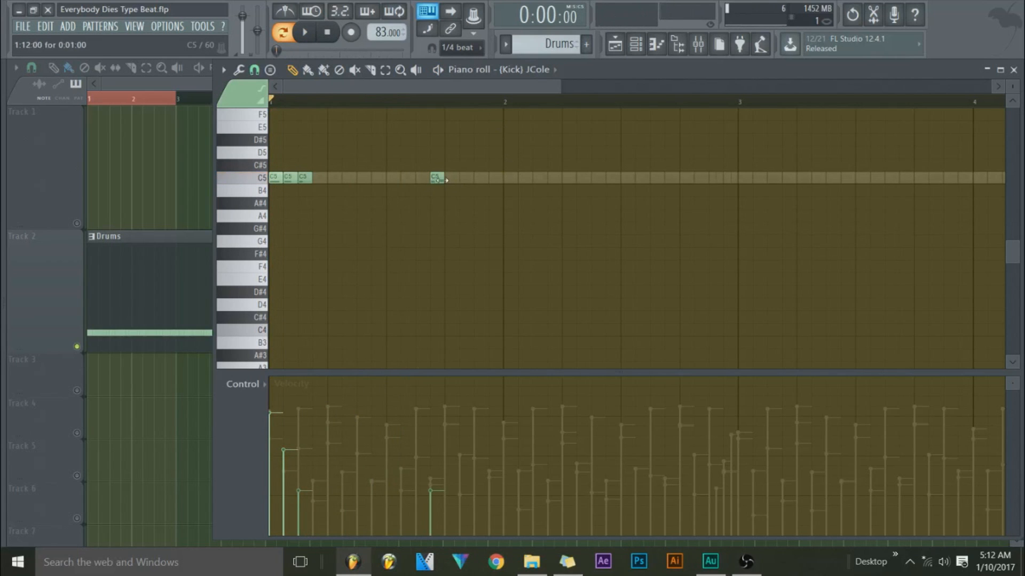
click(461, 182)
drag(483, 168, 477, 180)
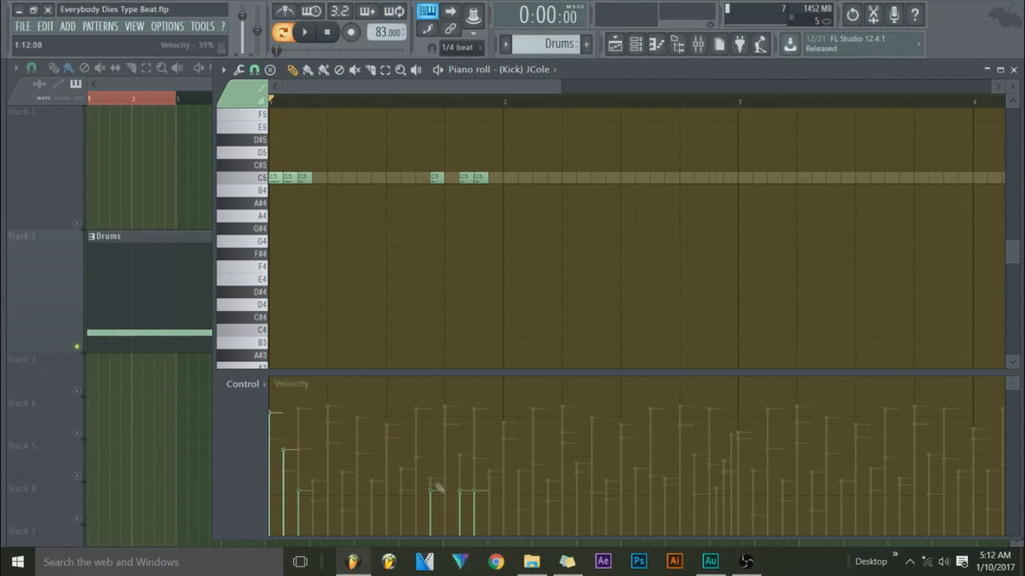
click(426, 420)
drag(461, 434, 483, 410)
click(314, 35)
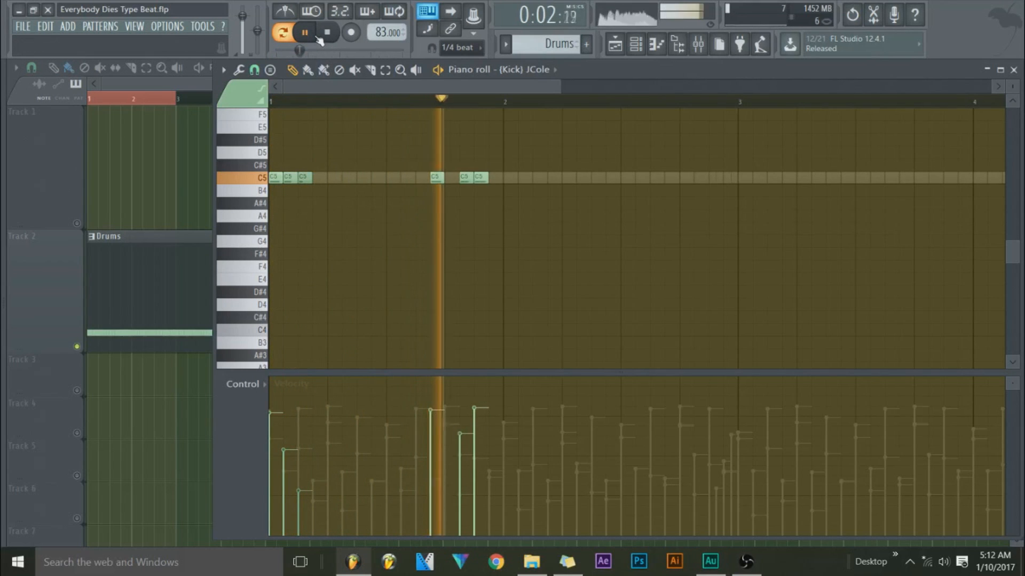
click(328, 32)
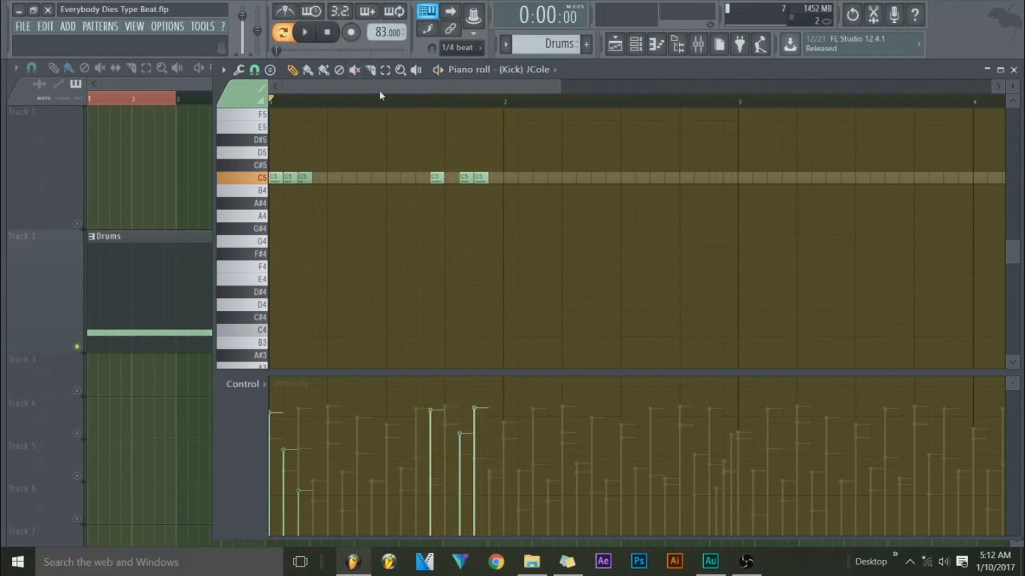
Step: Copy the three-kick group from late bar 1 to steps 4, 6 and 7 of bar 2, and again to steps 12, 14 and 15
click(385, 69)
drag(418, 154, 600, 266)
click(292, 69)
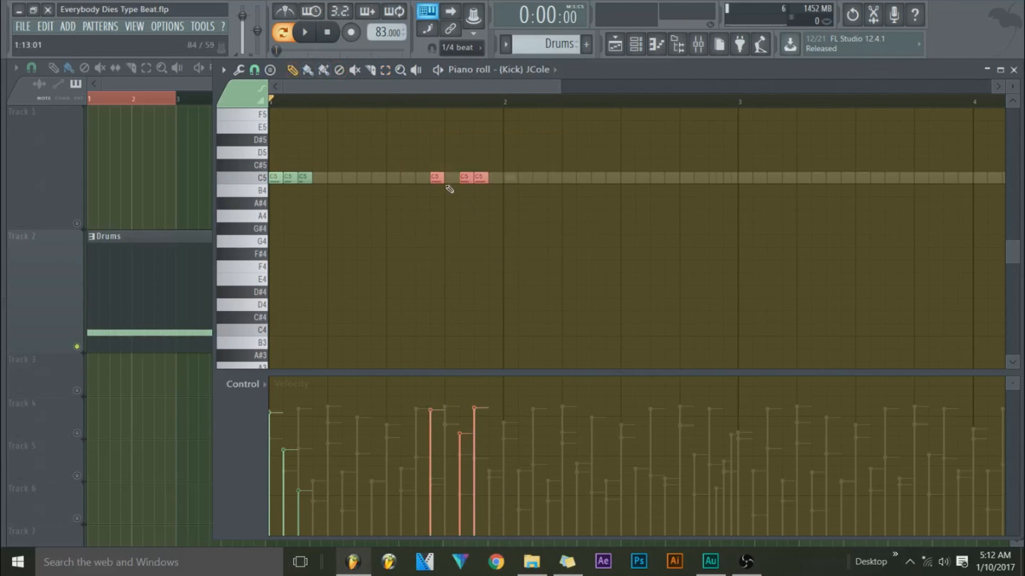
drag(437, 180, 547, 180)
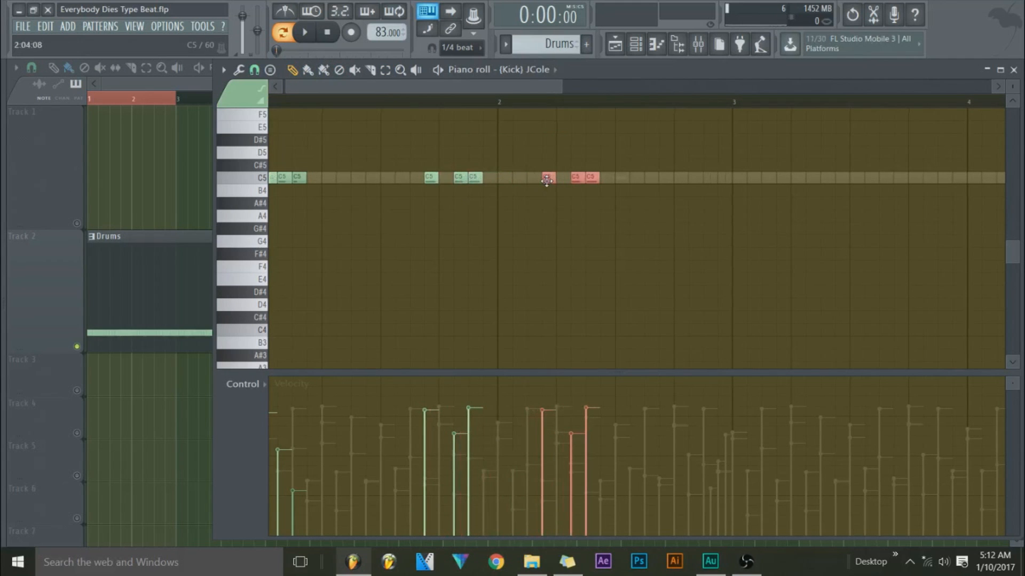
drag(548, 177, 661, 178)
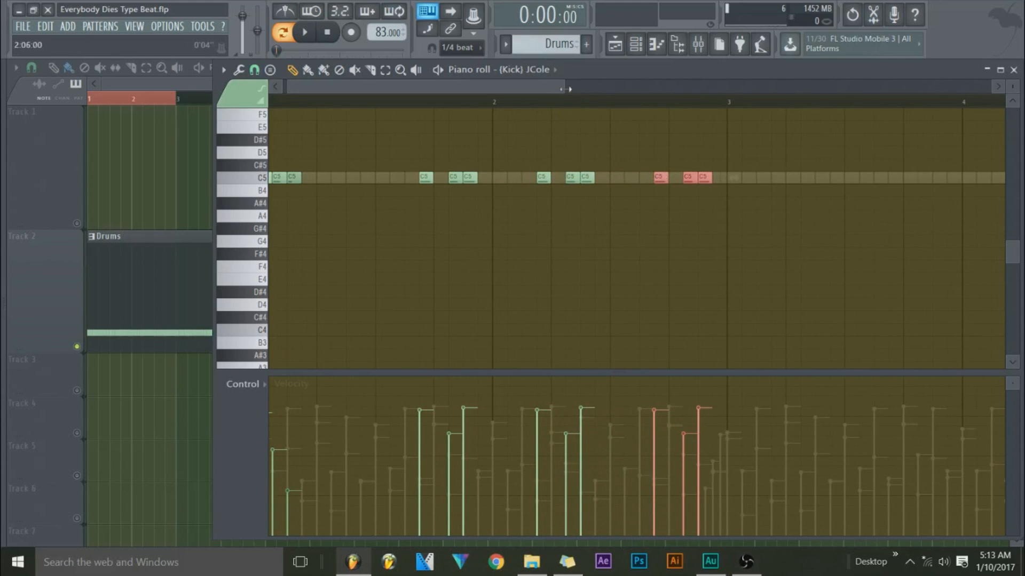
Step: Play the Drums pattern from the start to check how the kicks sit with the other drums
drag(568, 89, 721, 137)
click(443, 119)
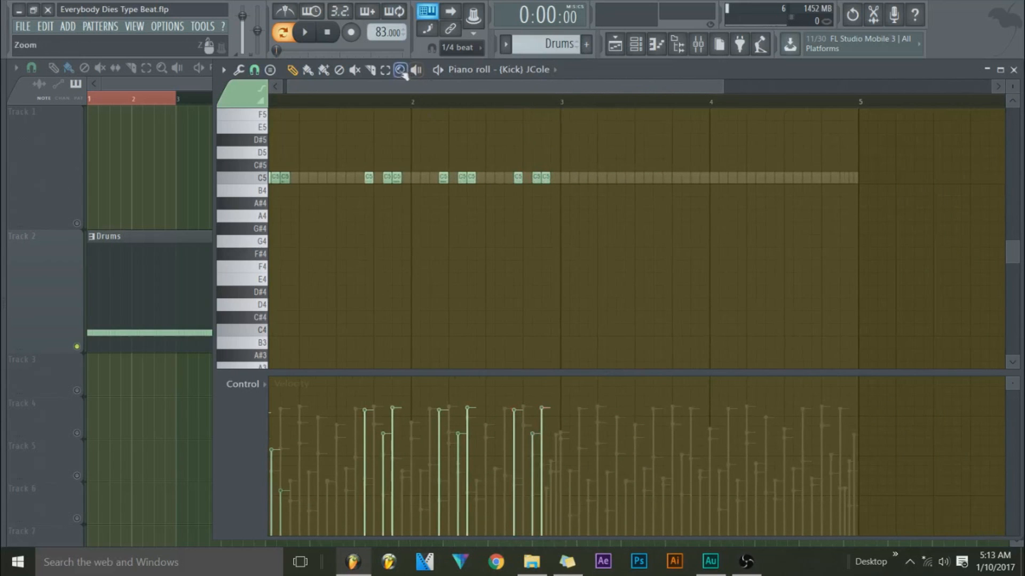
drag(375, 89, 346, 87)
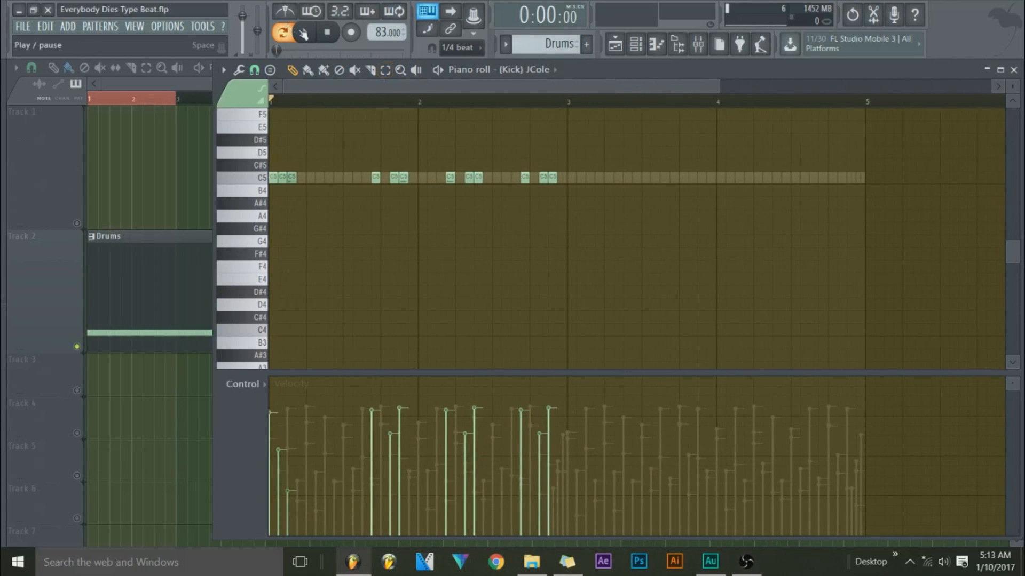
click(303, 34)
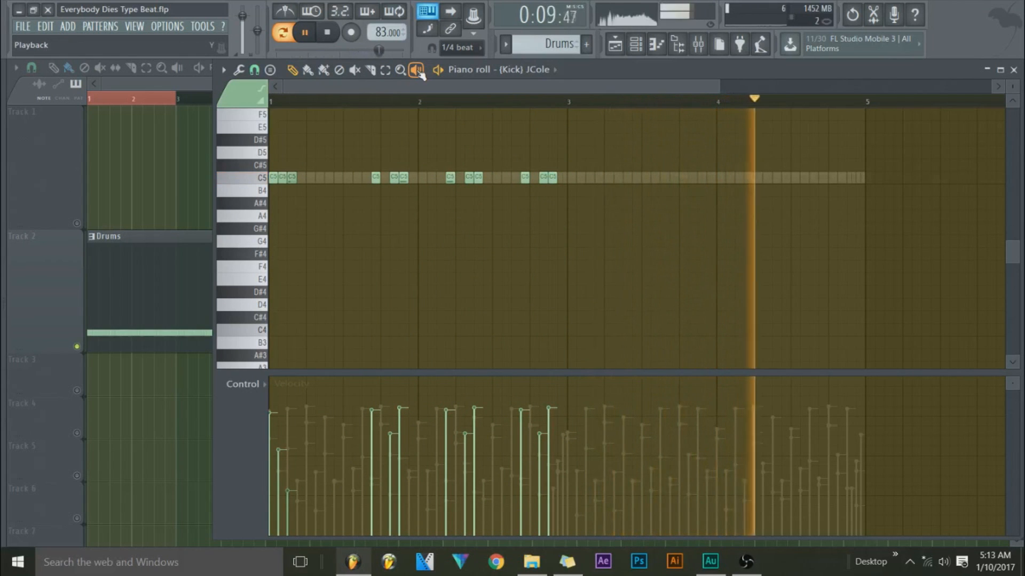
click(328, 32)
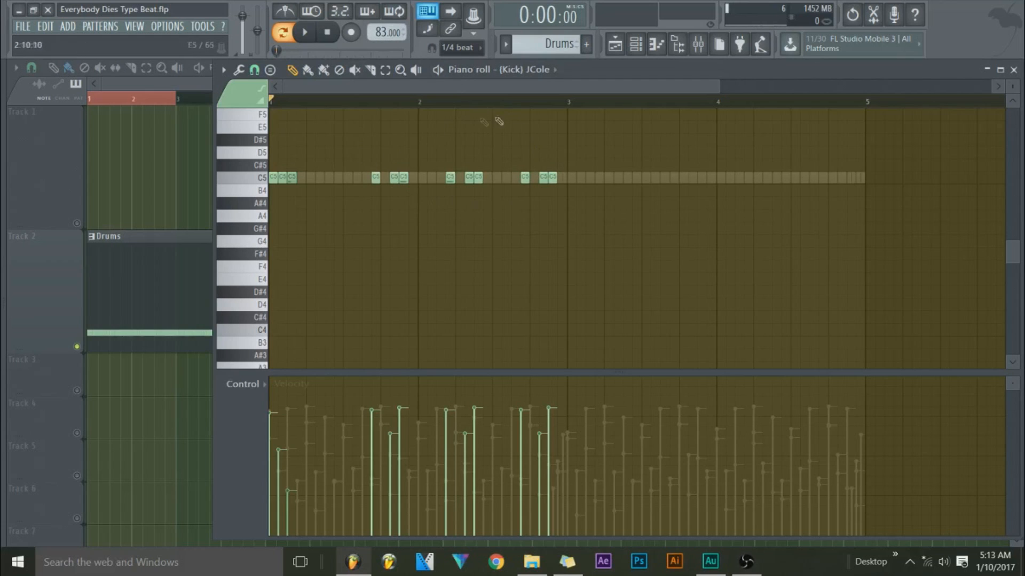
click(385, 70)
drag(363, 163, 555, 187)
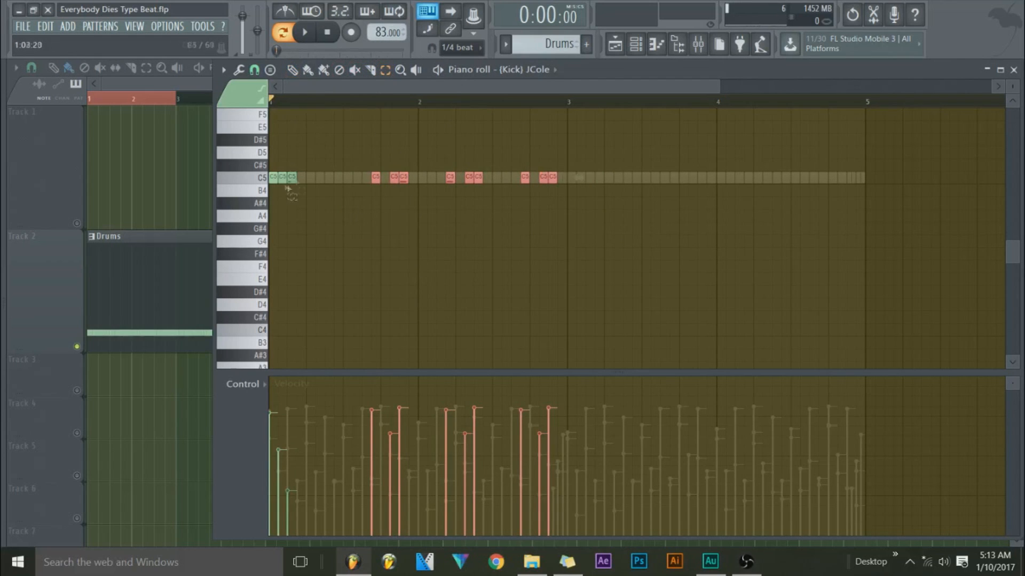
click(292, 69)
key(ctrl+d)
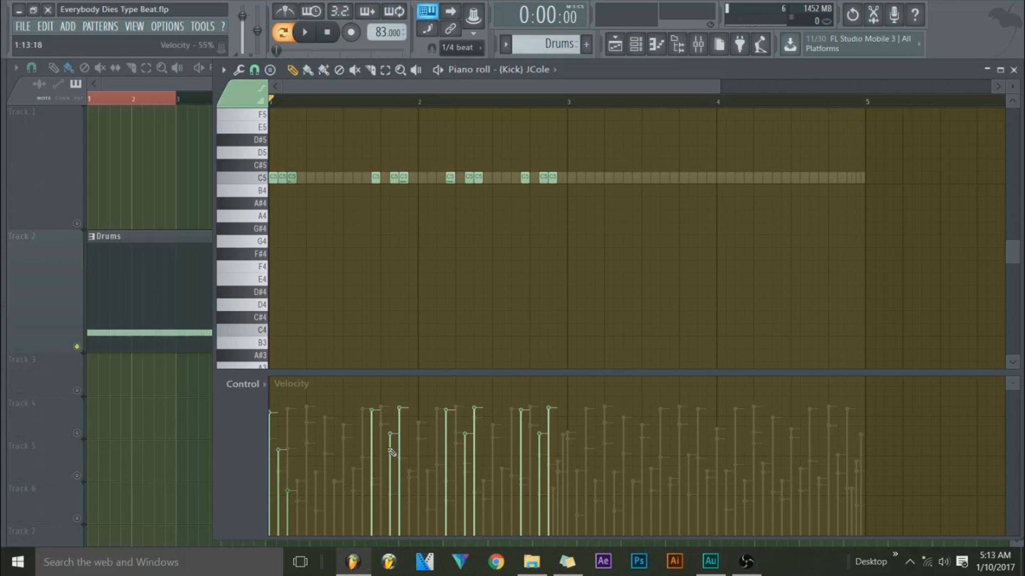
Step: Move the nine kicks after the opening three four steps earlier, so the first falls on step 8 of bar 1
drag(318, 185, 402, 196)
drag(353, 148, 679, 206)
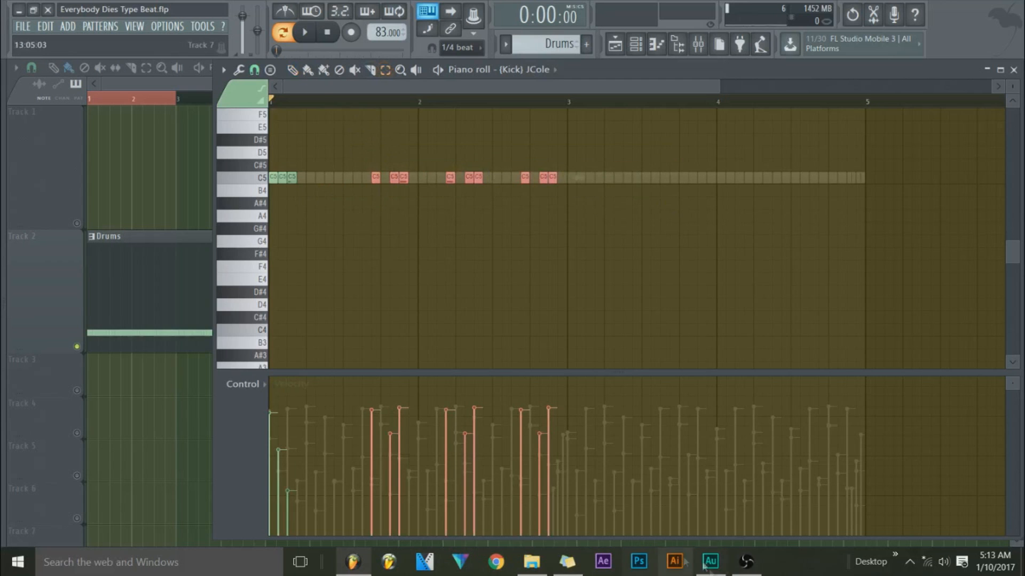
click(747, 566)
click(292, 69)
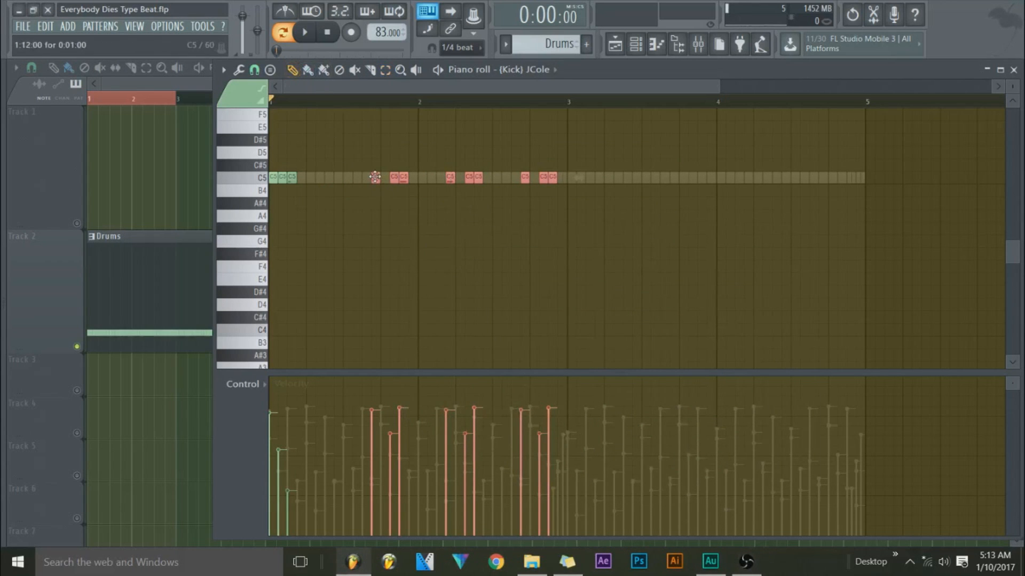
drag(375, 179, 336, 183)
click(533, 199)
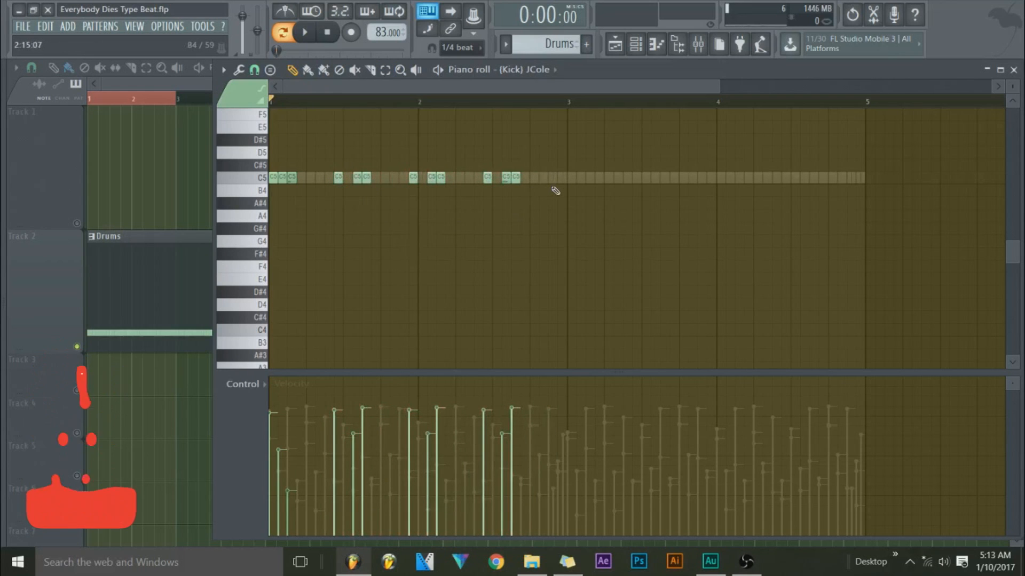
Step: Add a C5 kick on the last step of bar 2 and copy the ten kicks after the opening three to start on step 8 of bar 3
click(564, 182)
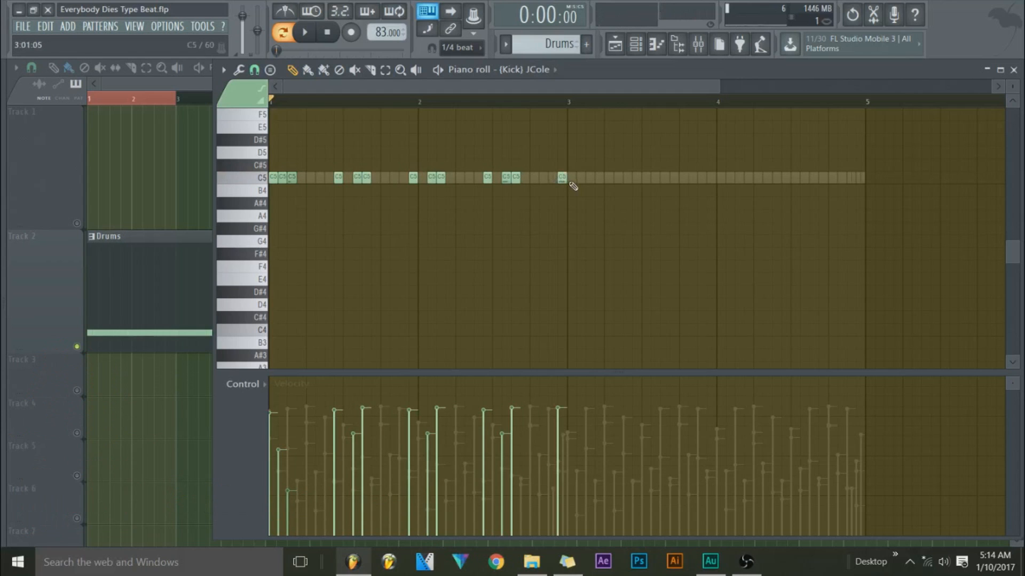
click(385, 69)
drag(322, 151, 693, 259)
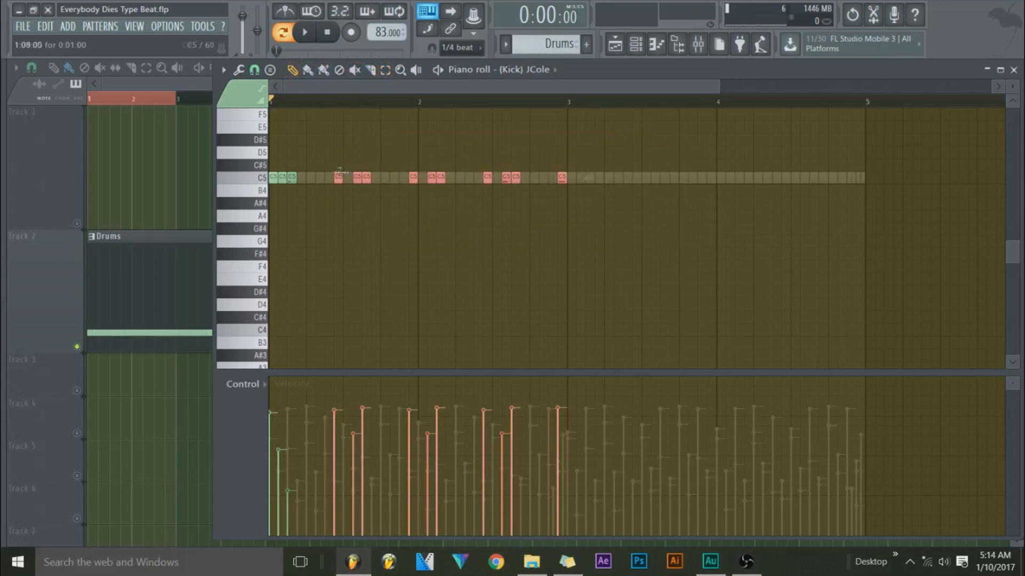
click(304, 32)
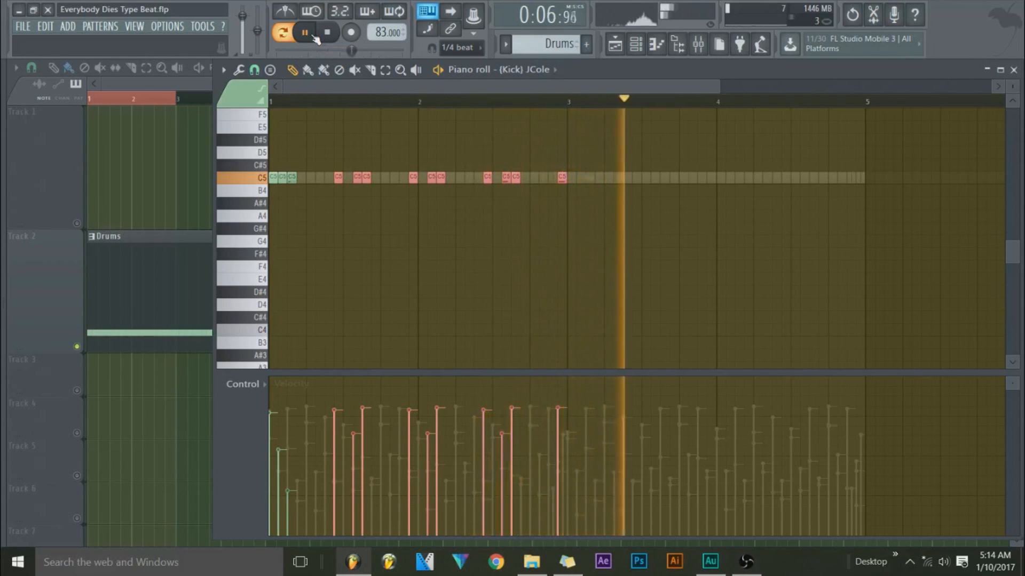
drag(336, 180, 593, 184)
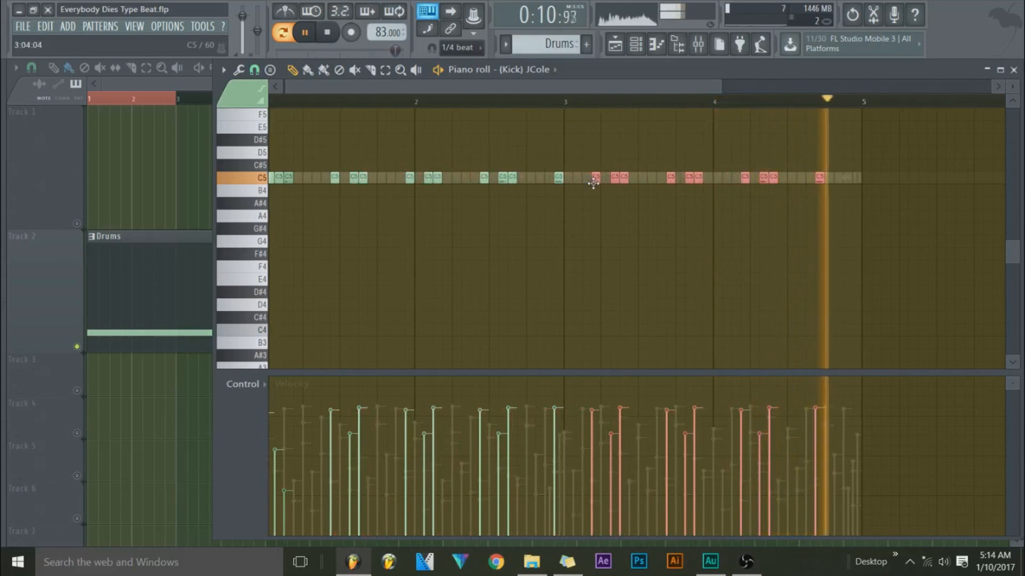
drag(596, 182, 629, 183)
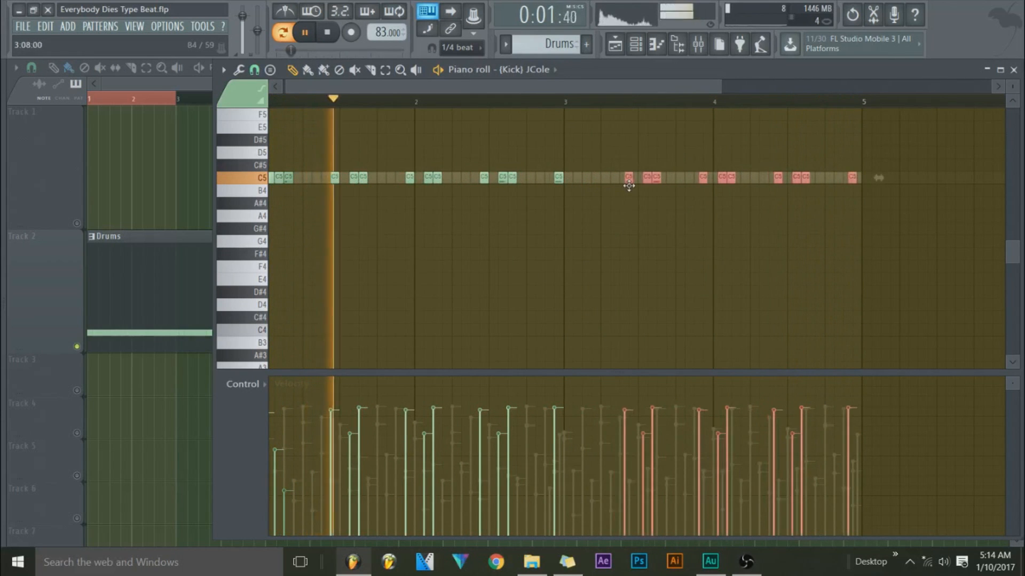
click(623, 201)
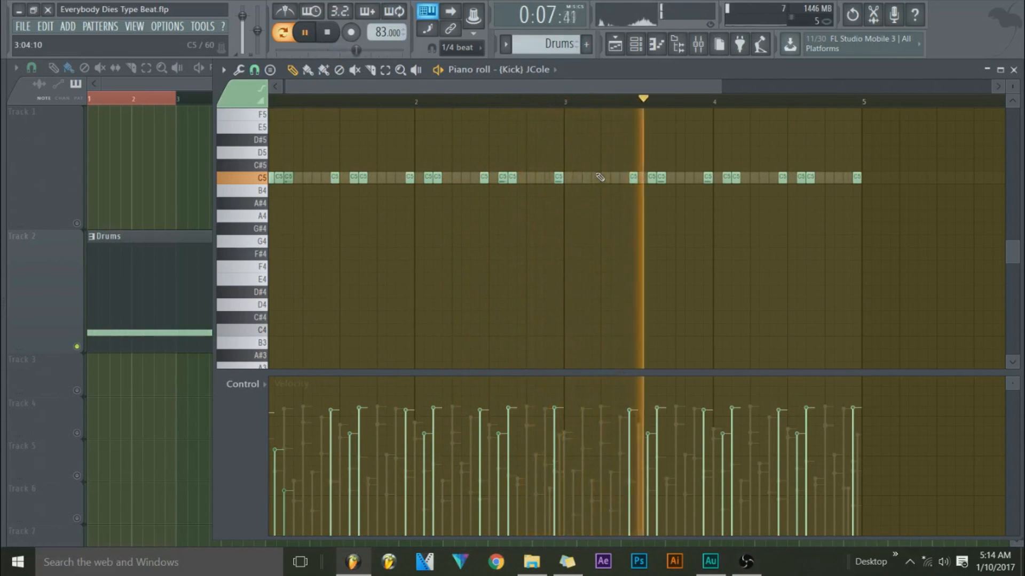
click(328, 33)
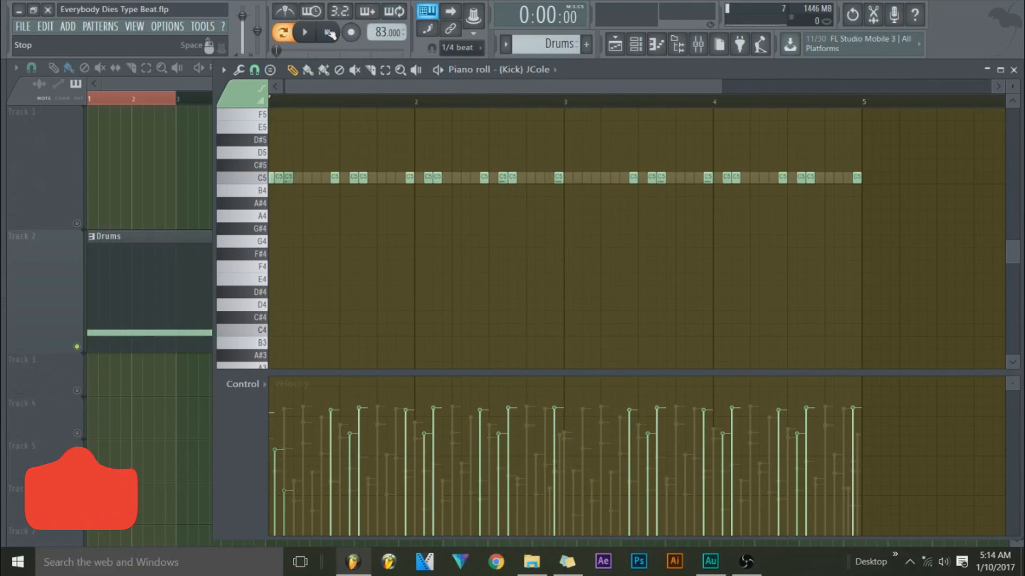
Step: Bring up the playlist in place of the piano roll and show the channel rack
click(615, 45)
click(615, 44)
click(618, 47)
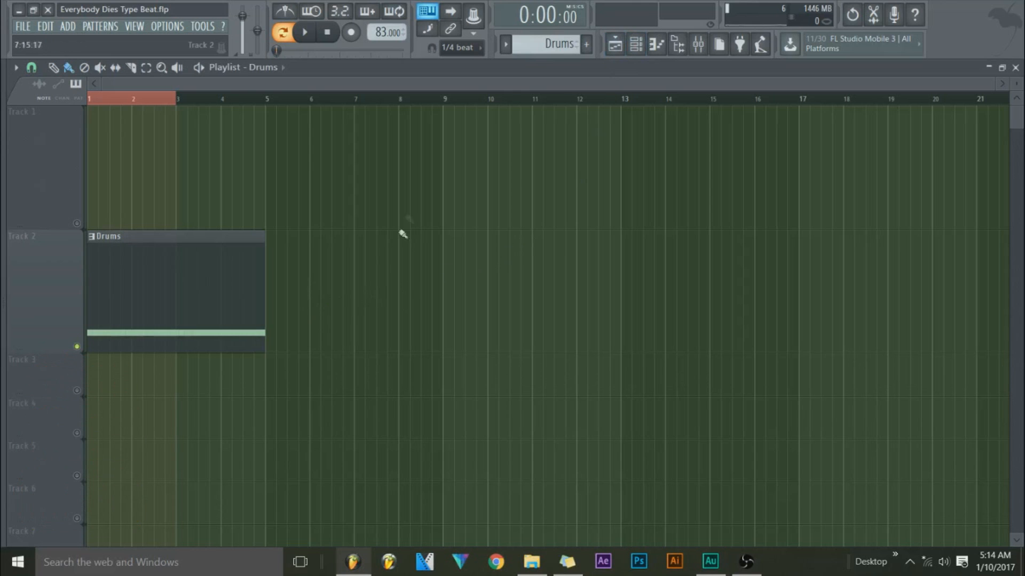
click(636, 44)
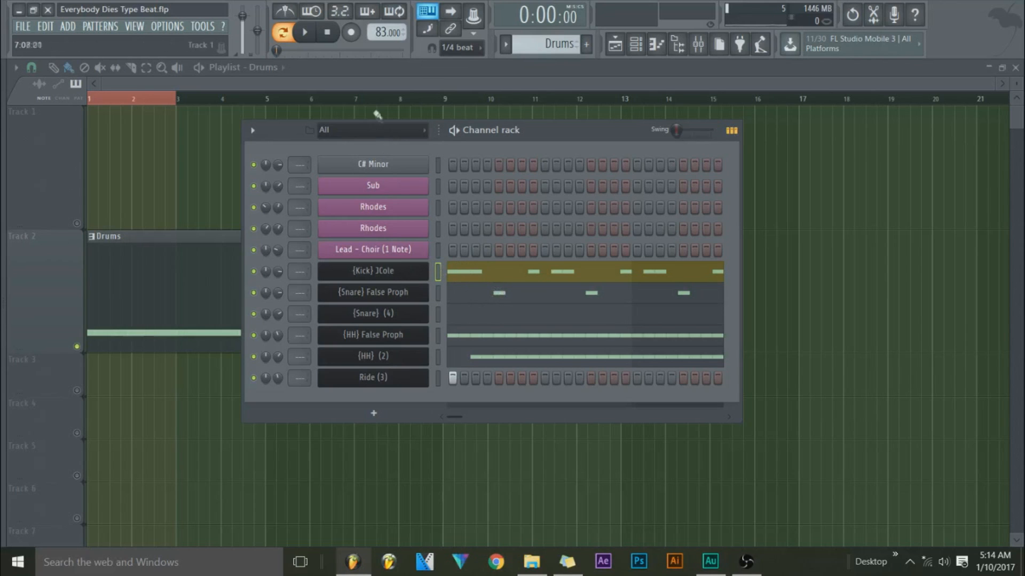
Step: Zoom the playlist in to about the first 14 bars and move the channel rack clear of the Drums clip
click(366, 86)
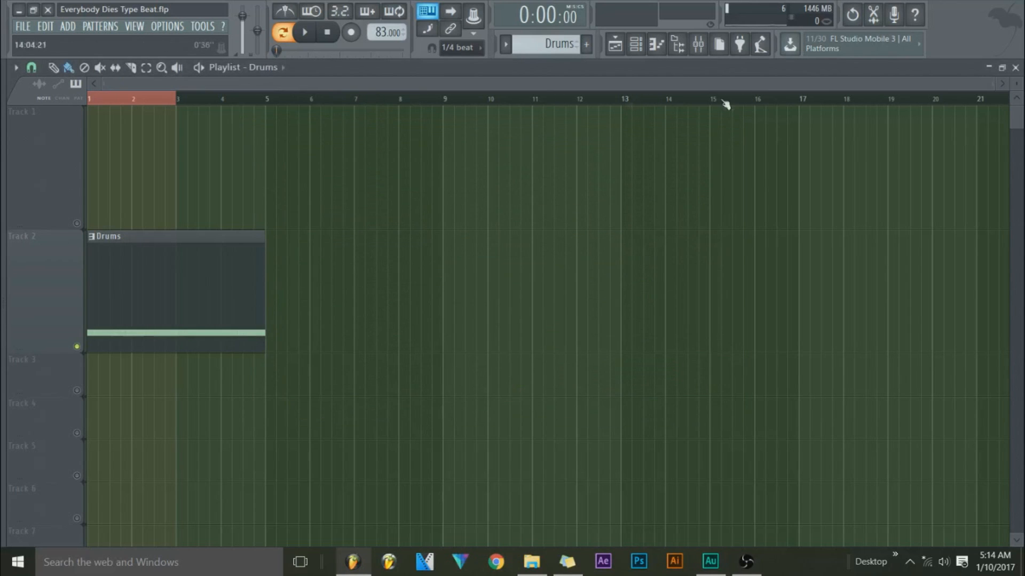
drag(993, 81, 723, 82)
click(636, 45)
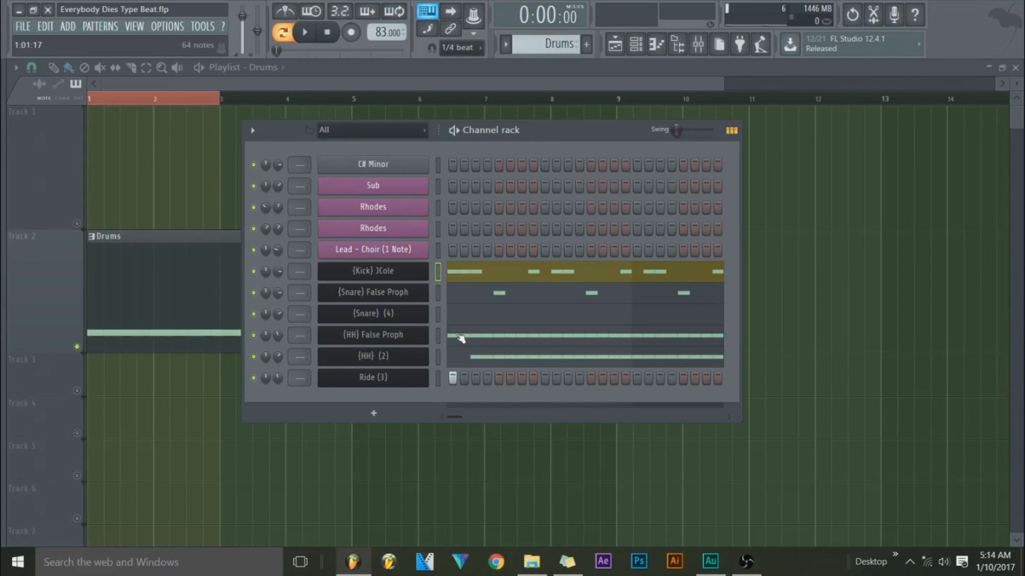
drag(488, 133, 582, 132)
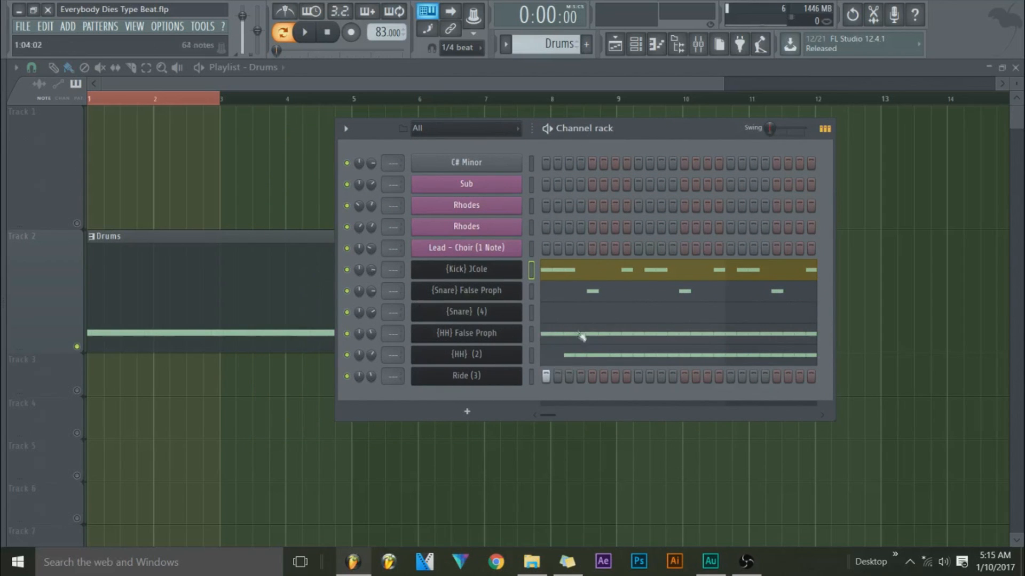
drag(382, 131, 428, 137)
Step: Hide the channel rack and play the playlist arrangement in song mode instead of pattern mode
click(251, 86)
click(303, 32)
click(282, 43)
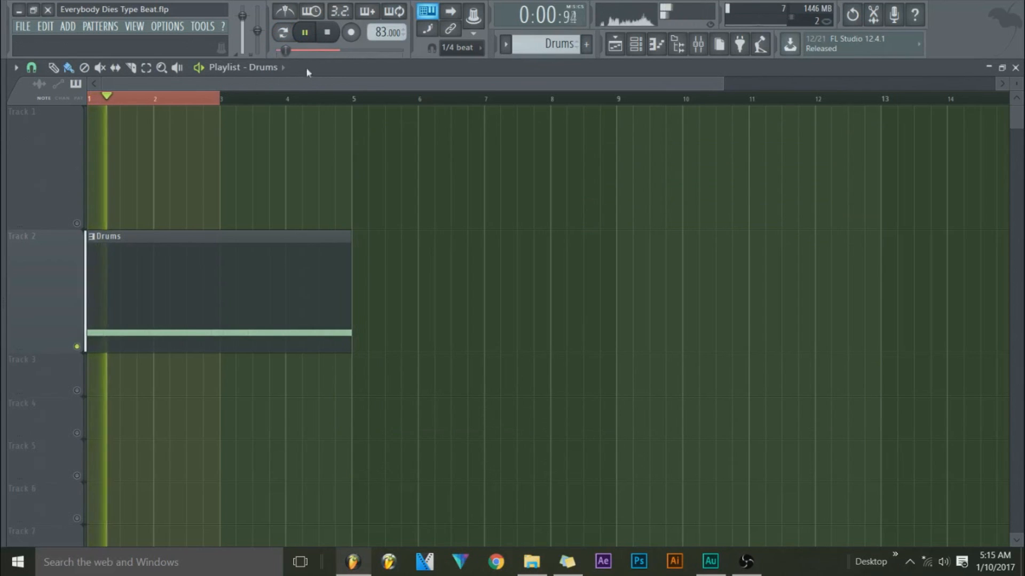
Step: Place the Instruments pattern at bar 1 of Track 1, extend it to two bars, and unmute the track
scroll(560, 46, down, 1)
scroll(559, 45, up, 2)
click(354, 170)
drag(354, 169, 80, 171)
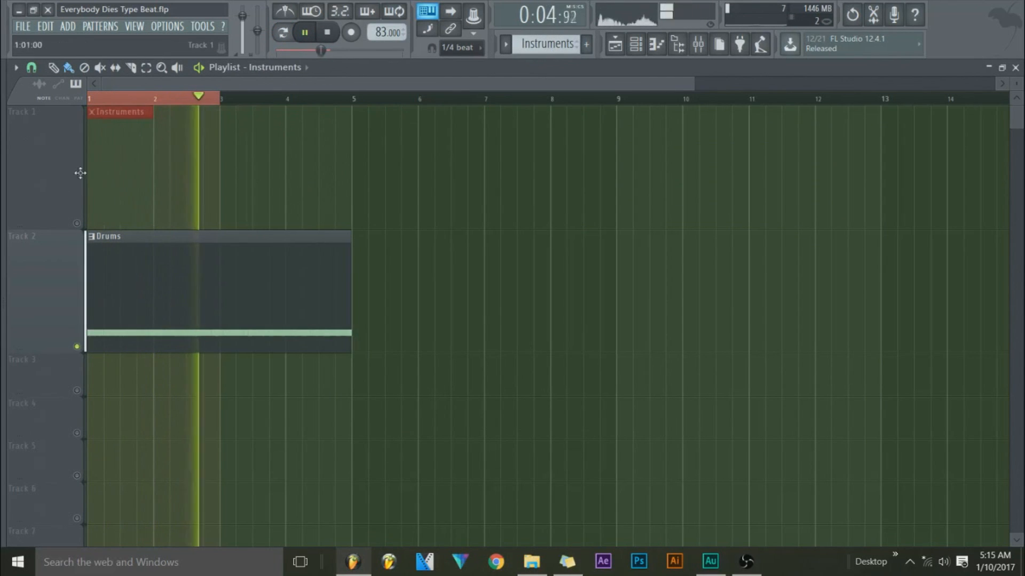
drag(185, 169, 218, 169)
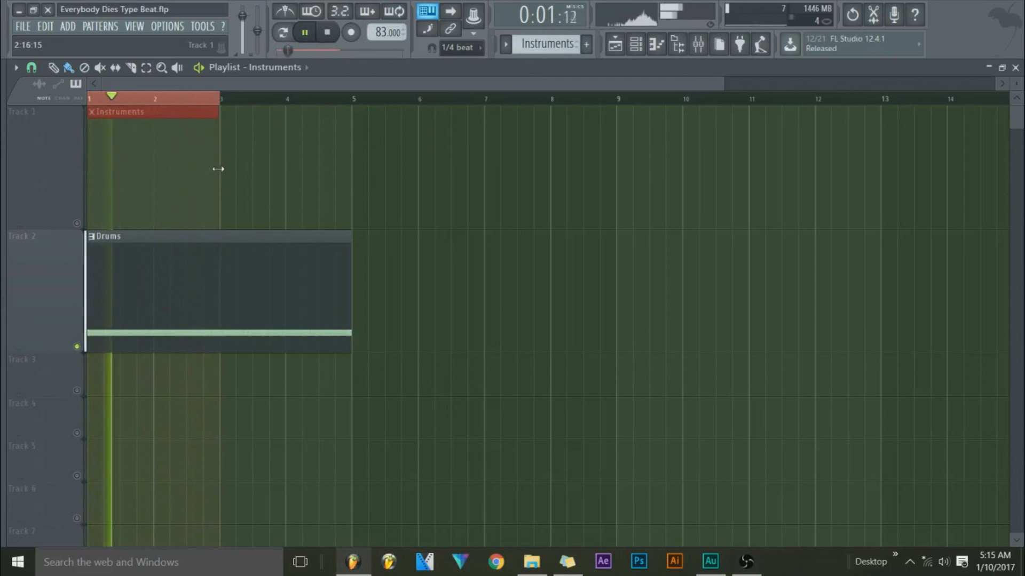
click(325, 35)
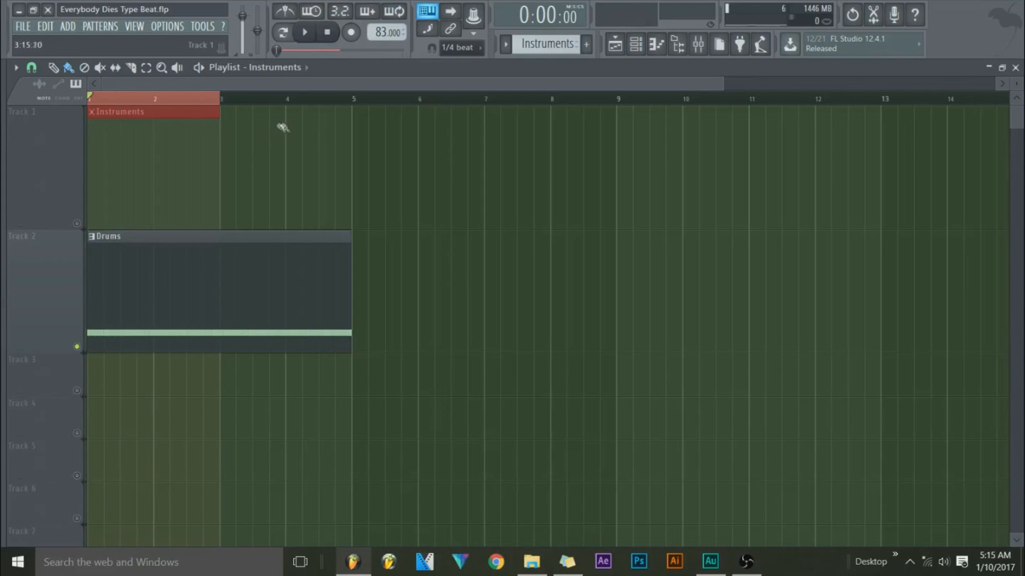
click(77, 223)
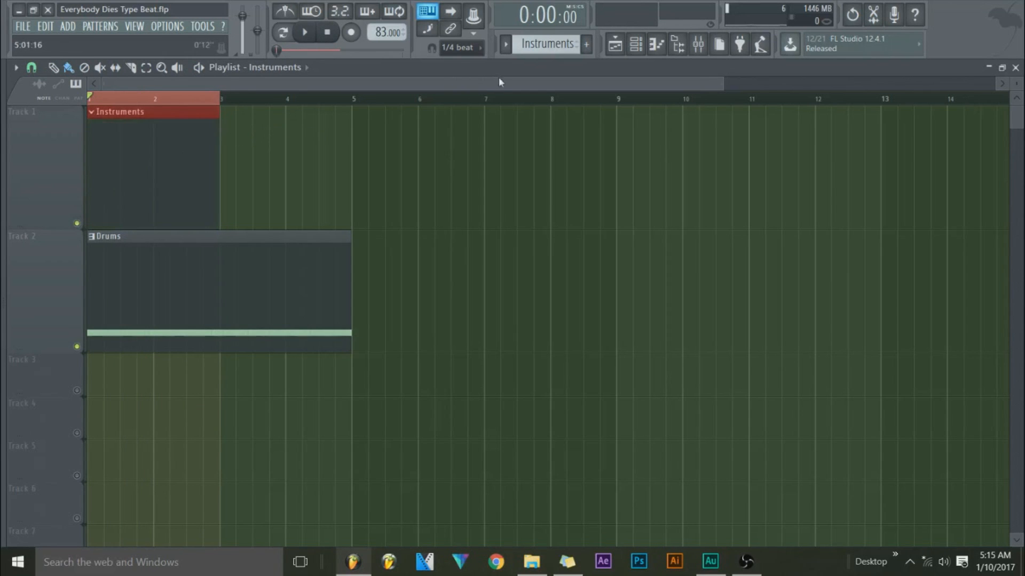
Step: Show the second Rhodes channel's piano roll with a taller note area and choose the Major 7th chord stamp
click(614, 45)
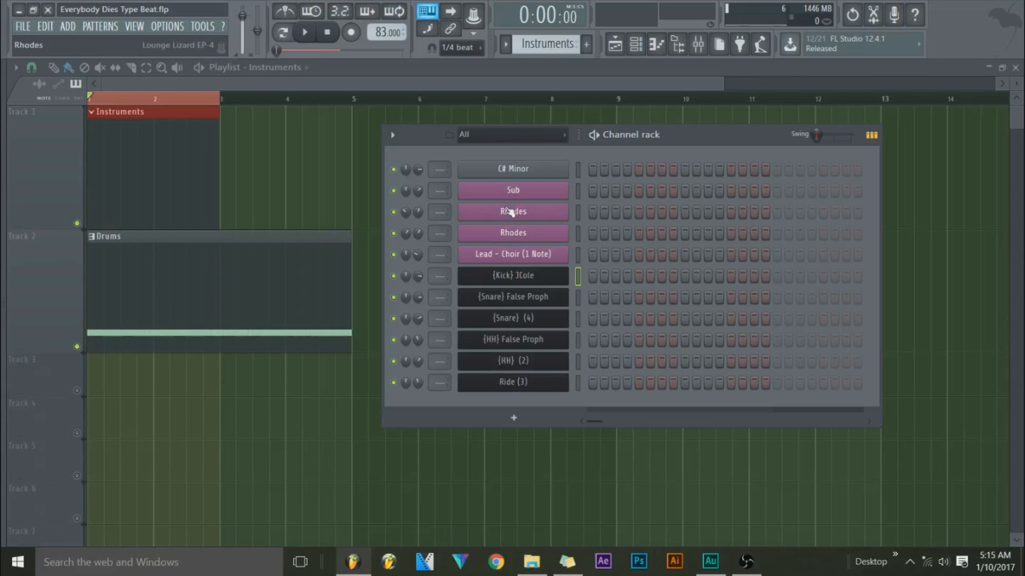
right_click(523, 240)
click(606, 235)
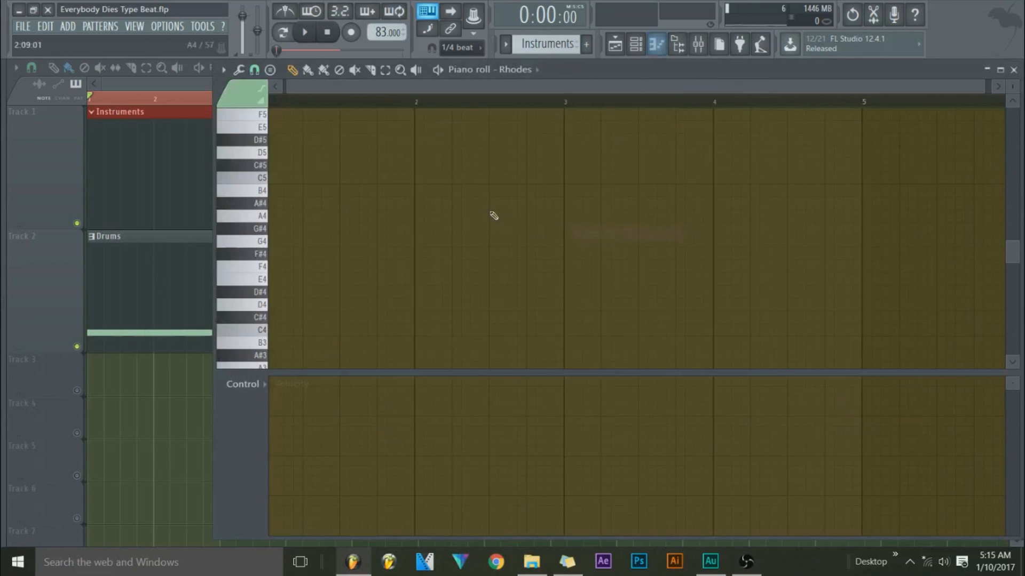
drag(465, 371, 464, 443)
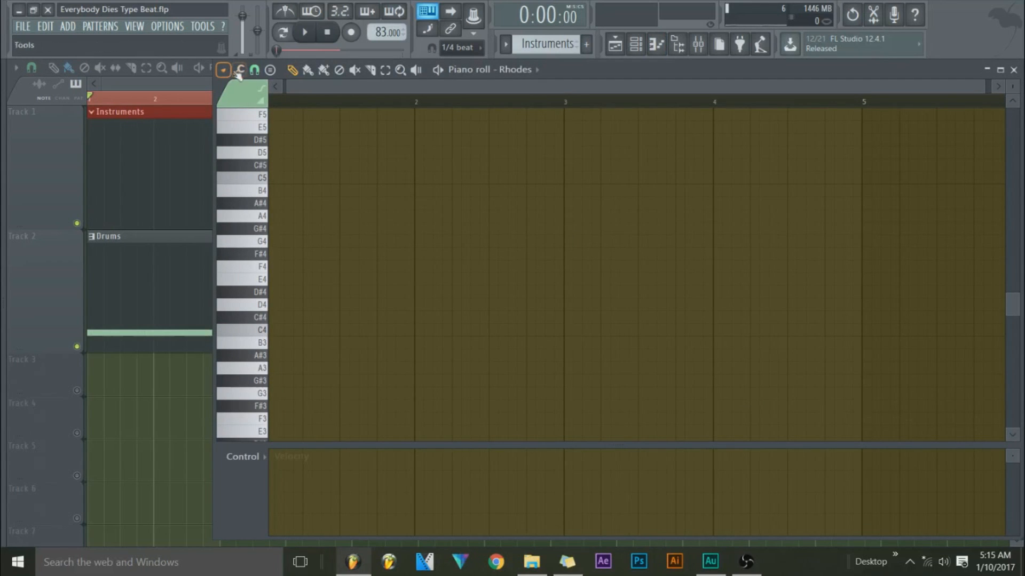
click(270, 70)
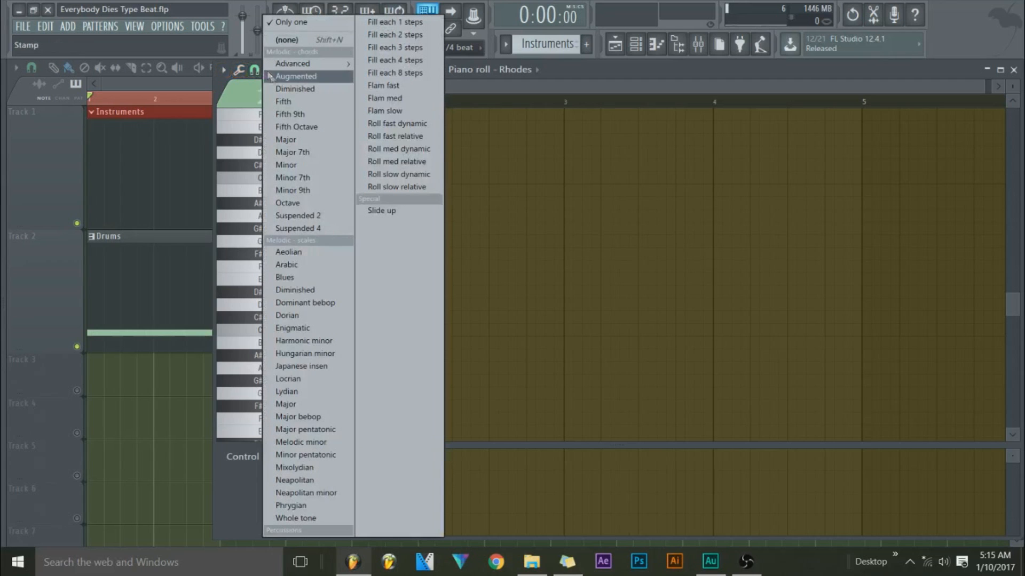
click(299, 154)
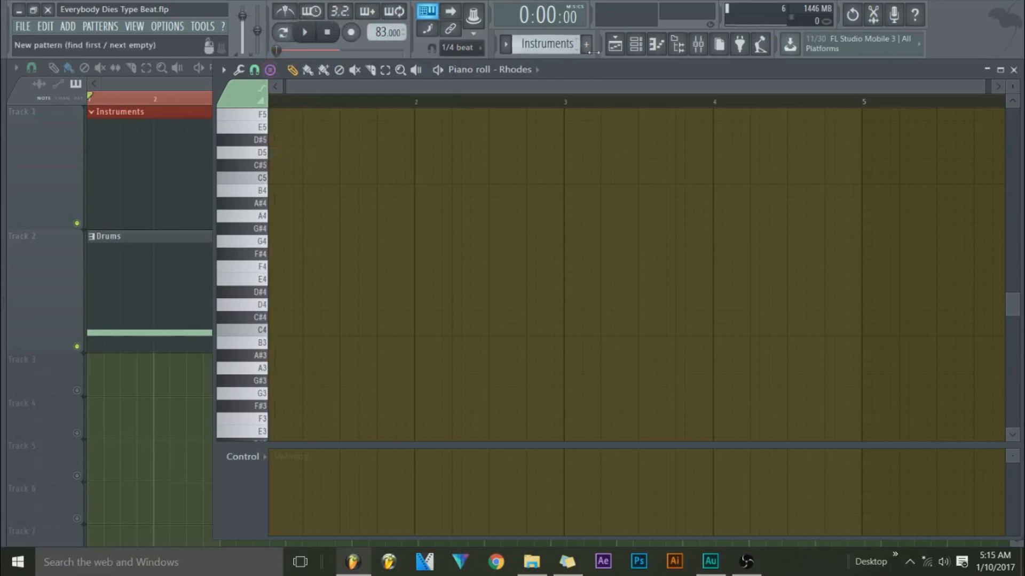
Step: Transfer the C# Minor channel's scale notes from Pattern 3 into the same channel of the Instruments pattern
click(636, 44)
scroll(541, 47, down, 2)
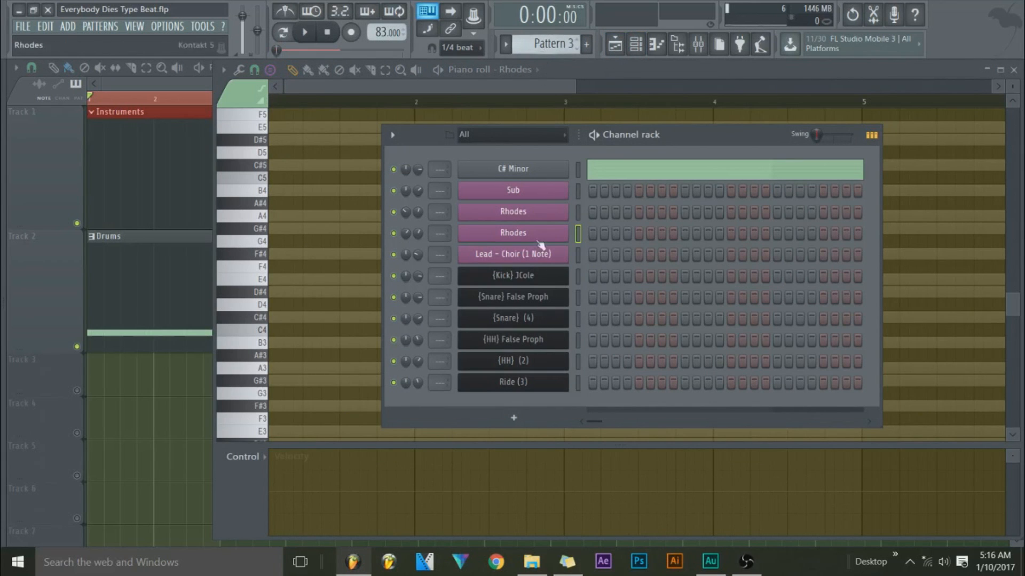
right_click(545, 169)
click(699, 168)
scroll(541, 47, up, 2)
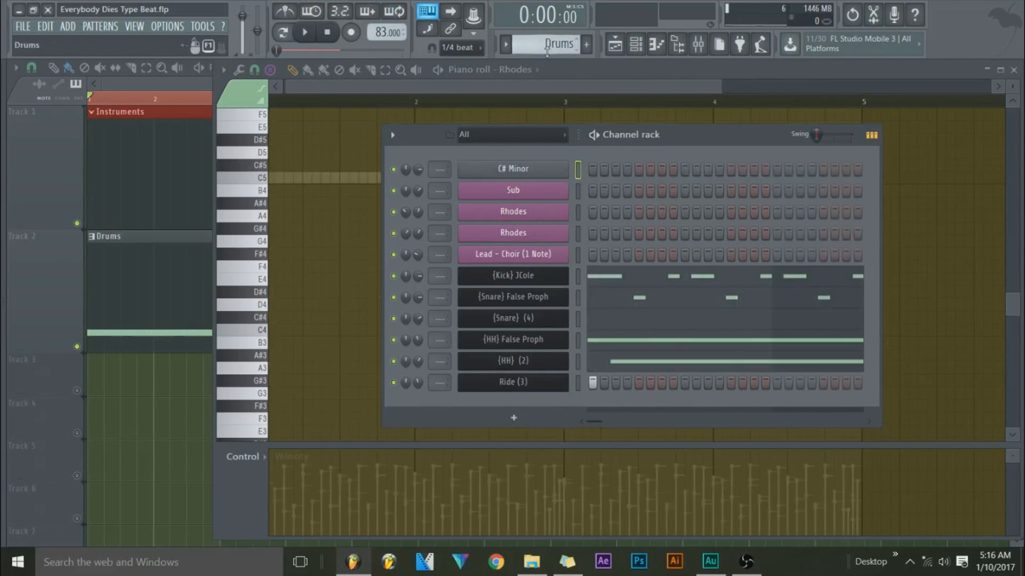
right_click(526, 170)
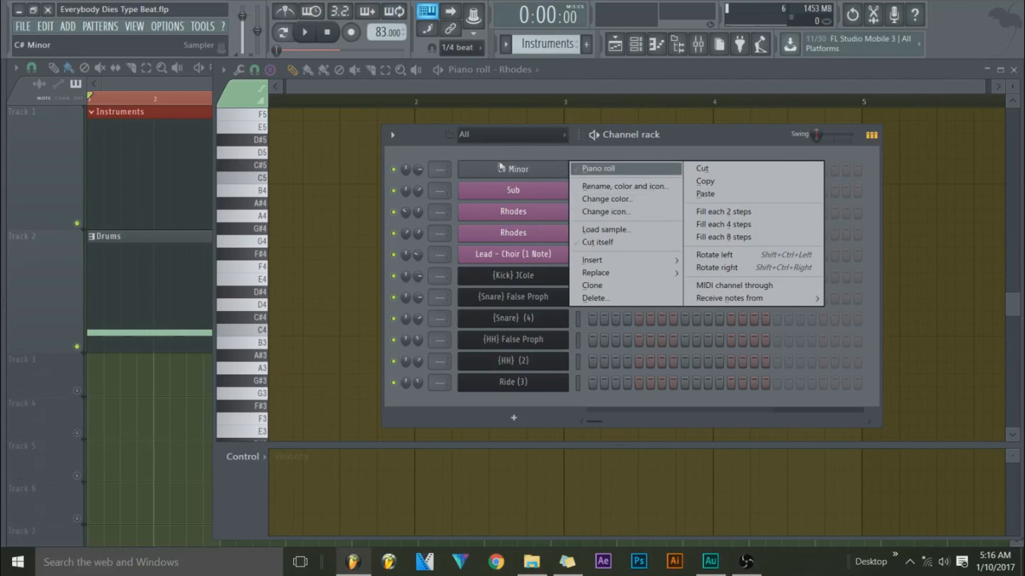
click(692, 194)
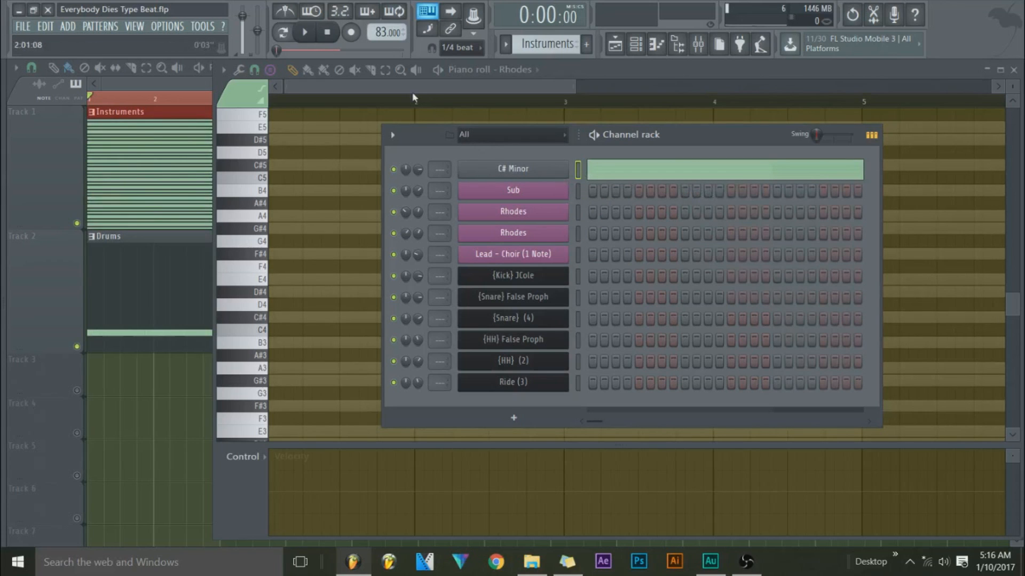
Step: Return to the second Rhodes channel's piano roll with the C# Minor guide notes behind it and check the chord stamp
right_click(539, 232)
click(548, 232)
right_click(549, 235)
click(587, 234)
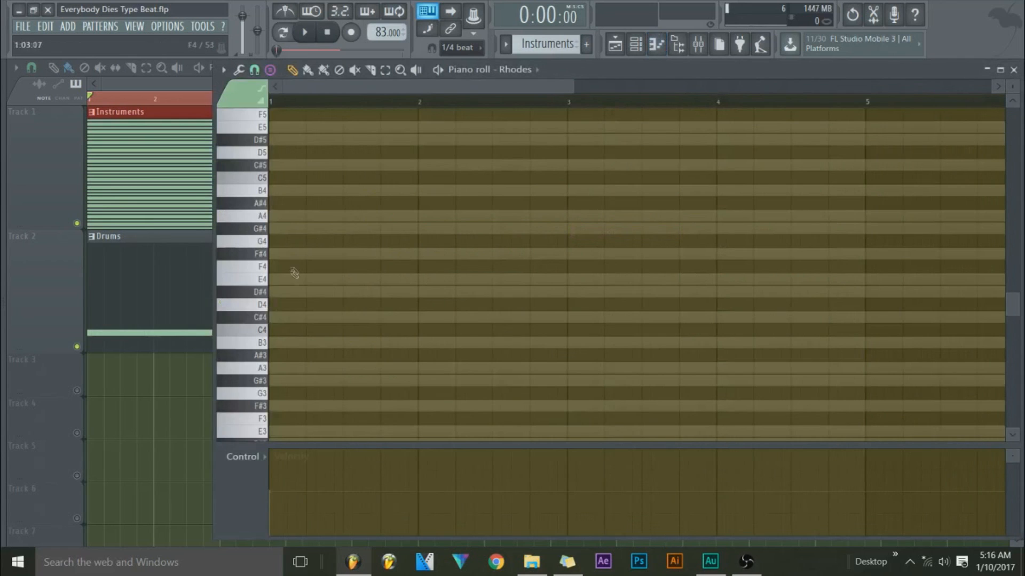
click(270, 70)
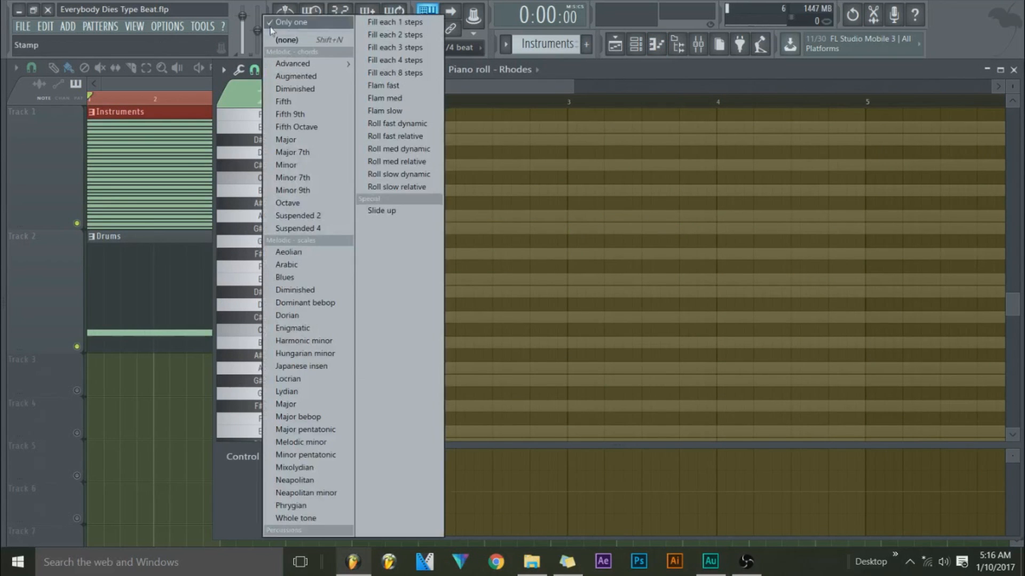
click(505, 86)
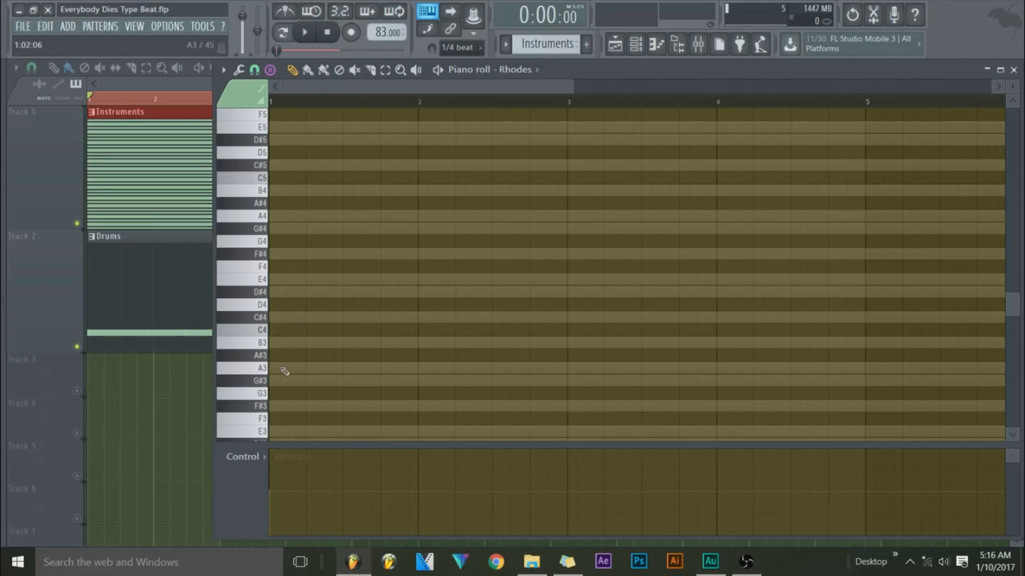
Step: Stamp a Major 7th chord on A4 at the start of bar 1 and lengthen it to half a bar
scroll(275, 320, up, 3)
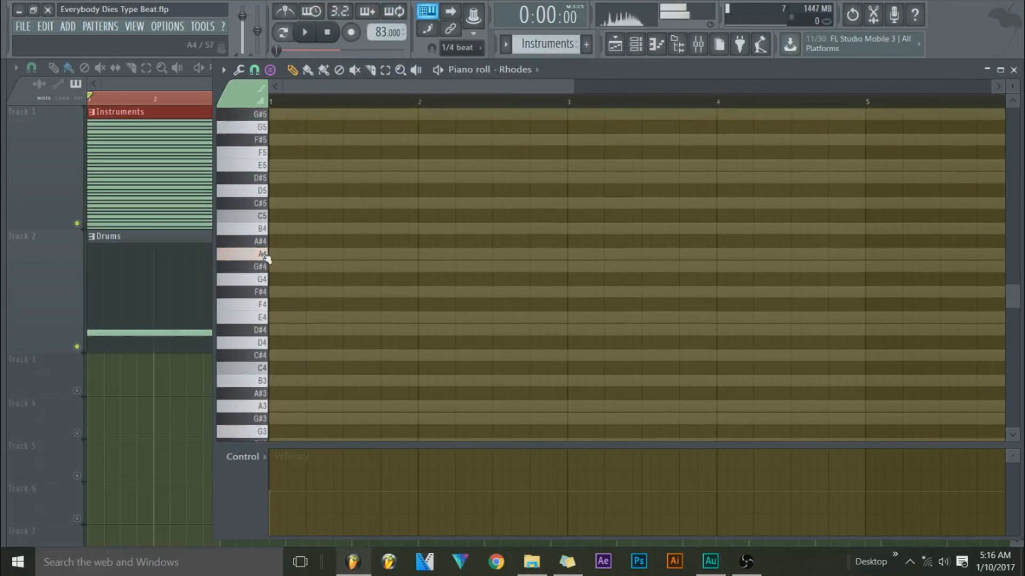
click(272, 294)
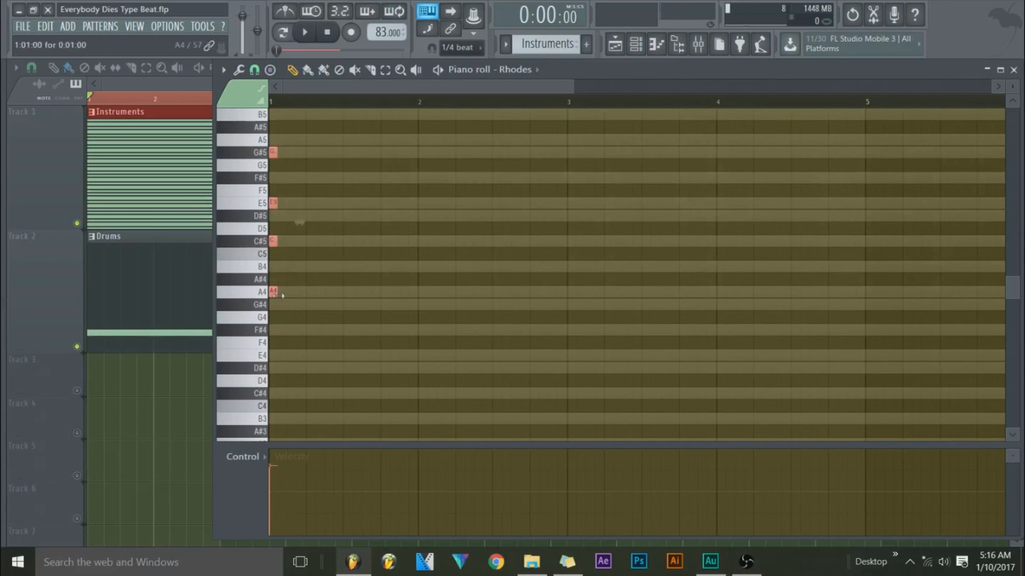
drag(288, 295, 340, 301)
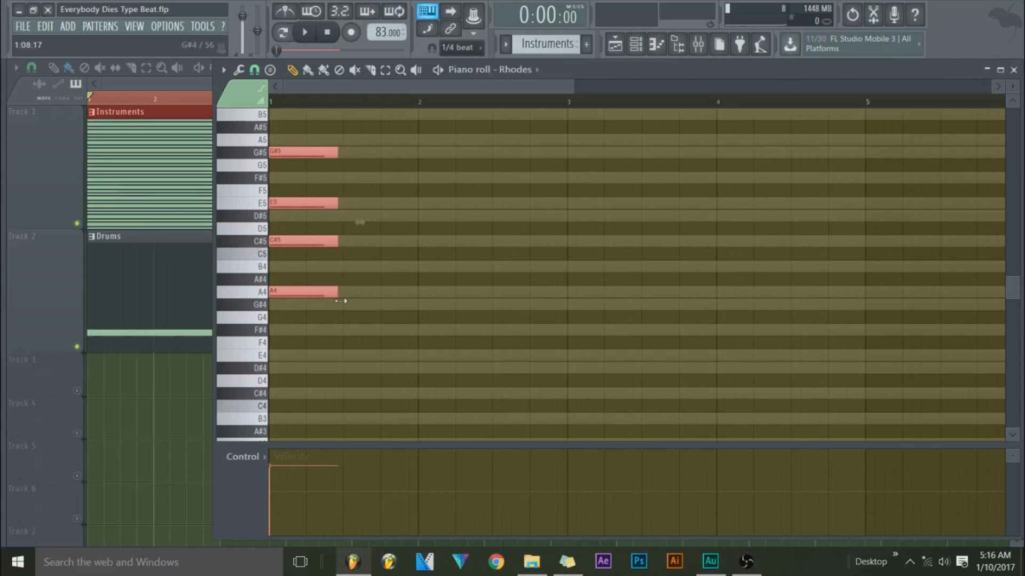
click(368, 273)
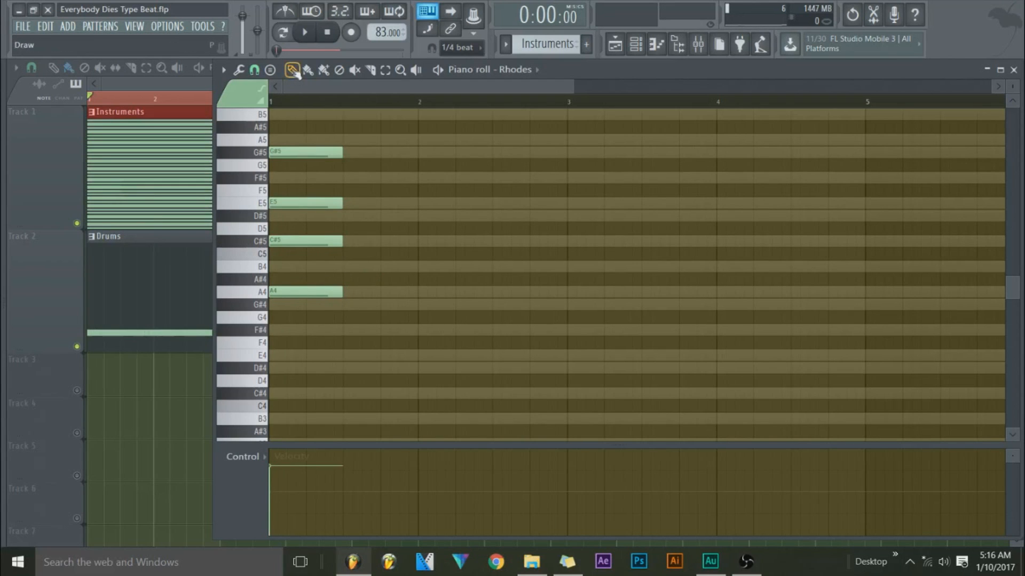
Step: Play the A4 chord with the drums and extend its G#5 note to the end of bar 1
click(305, 32)
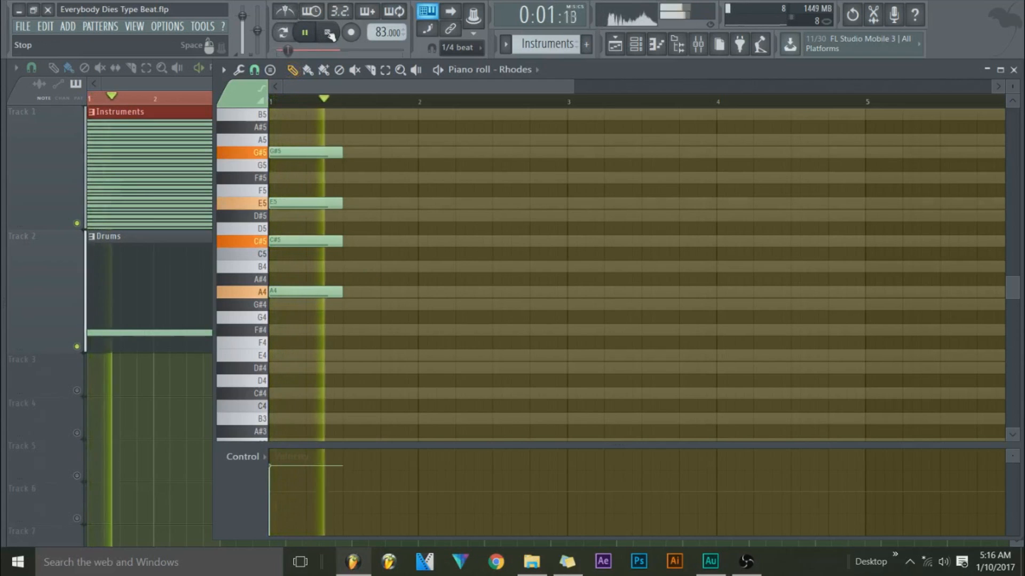
click(330, 34)
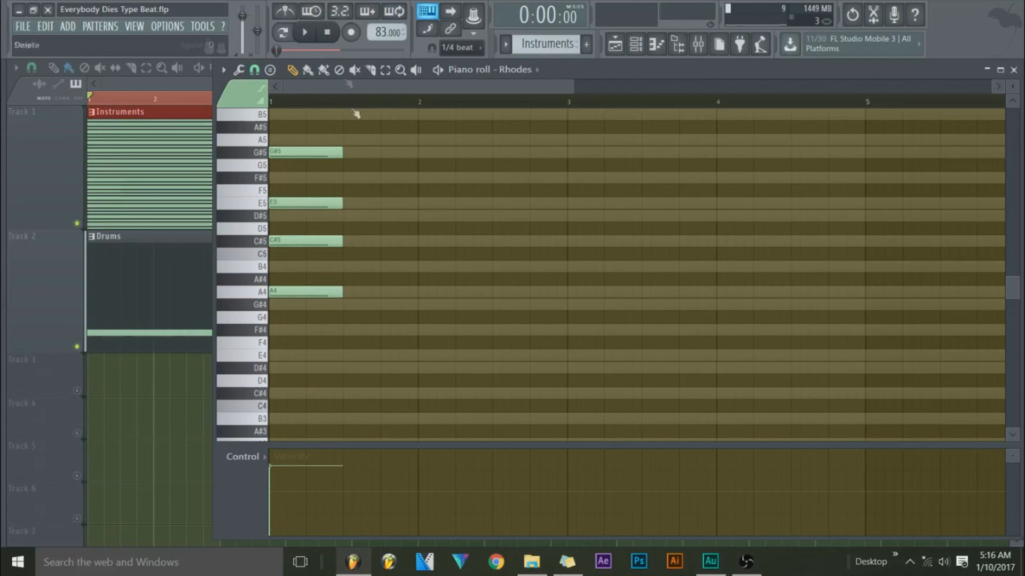
drag(341, 154, 414, 164)
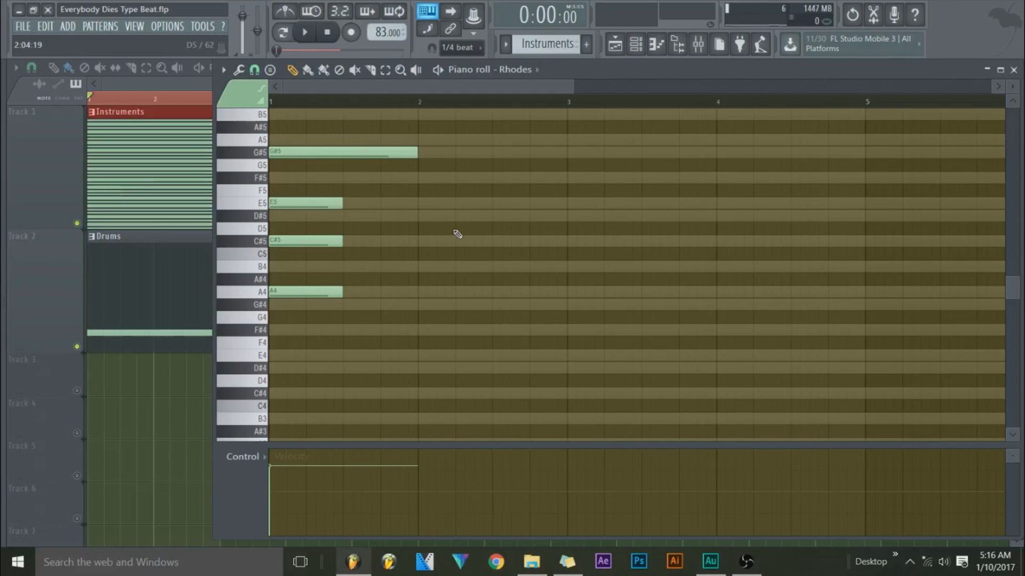
Step: Stamp a second Major 7th chord with its root on G#4, starting halfway through bar 1
click(270, 70)
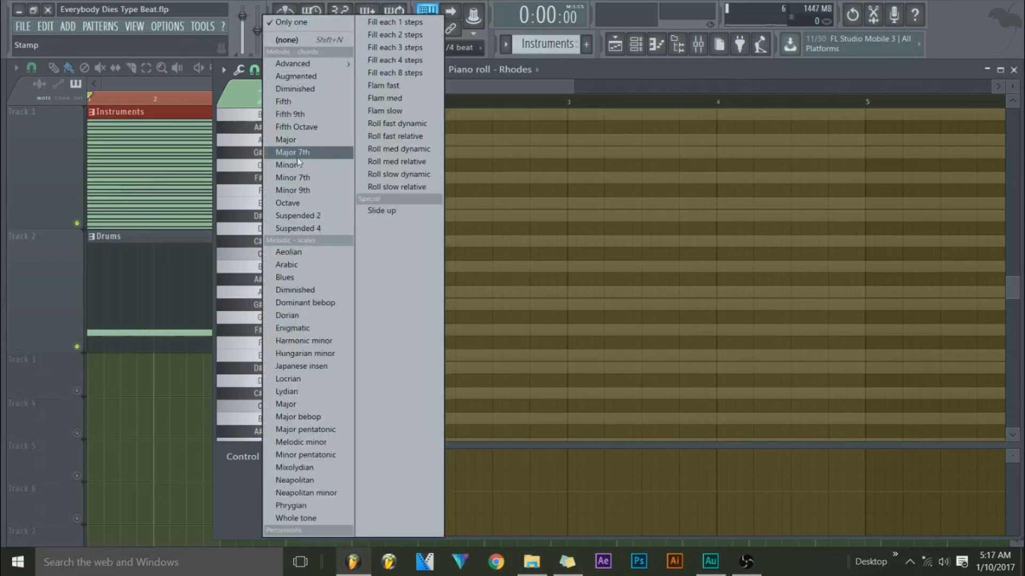
click(298, 154)
click(348, 305)
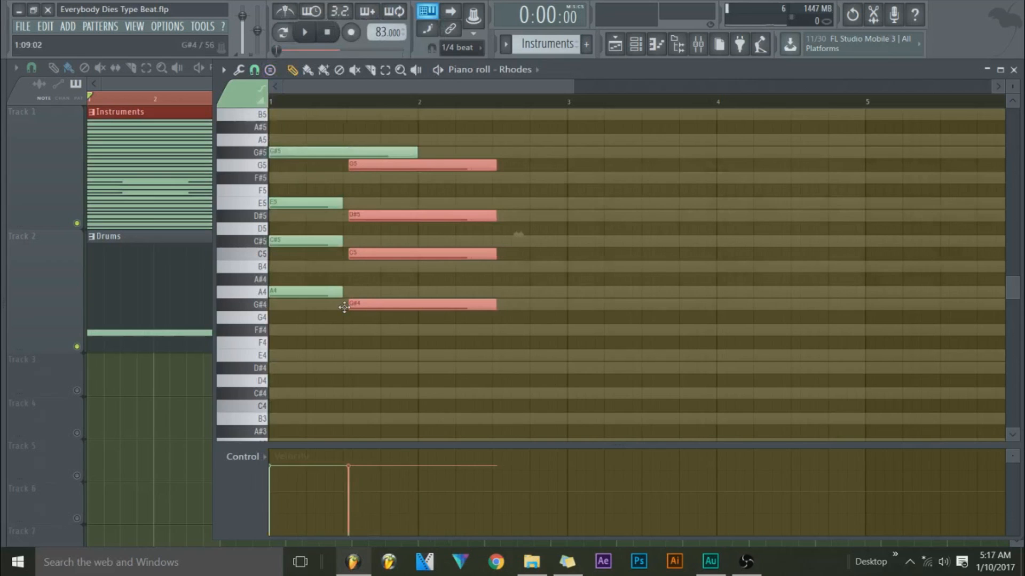
drag(344, 308, 343, 330)
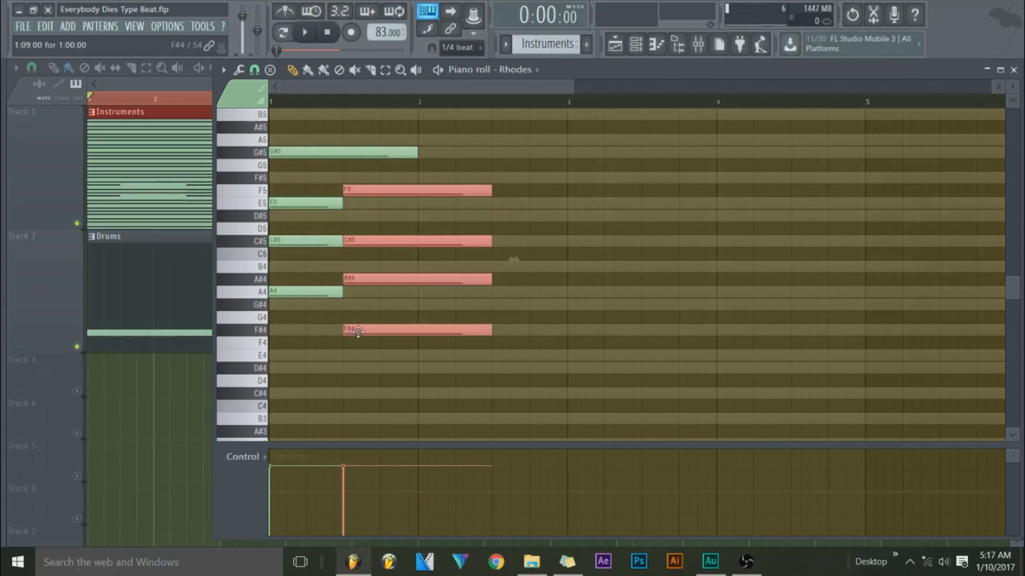
drag(358, 332, 361, 300)
ctrl+click(364, 338)
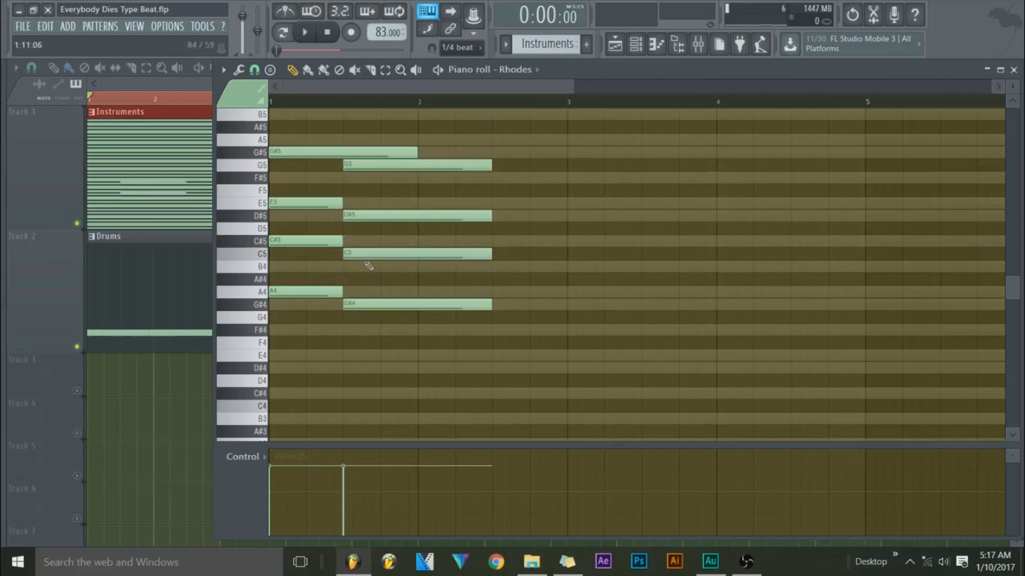
Step: Lower the second chord's C5 note to B4 and delete its G5 note
drag(365, 258, 364, 271)
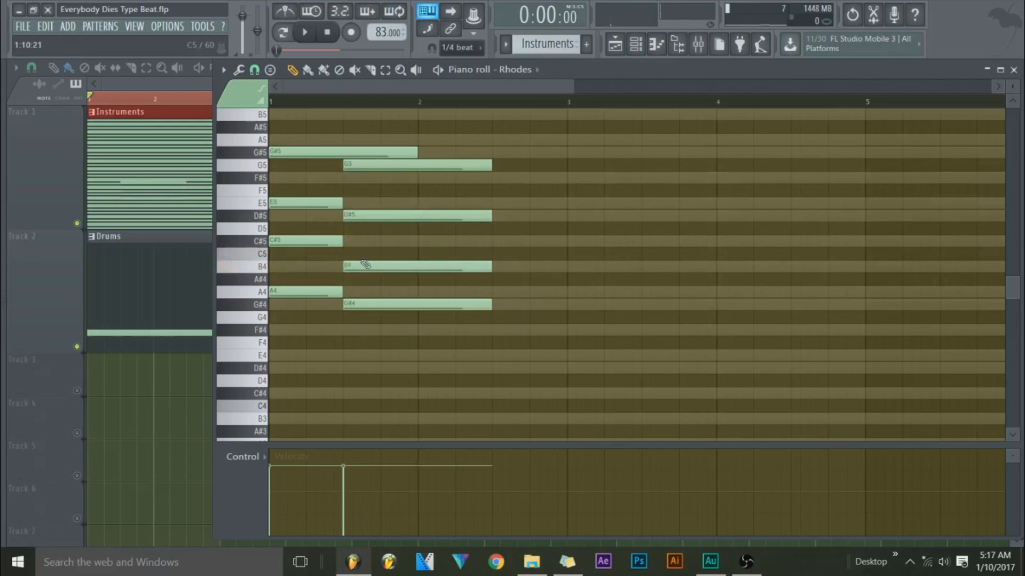
right_click(372, 166)
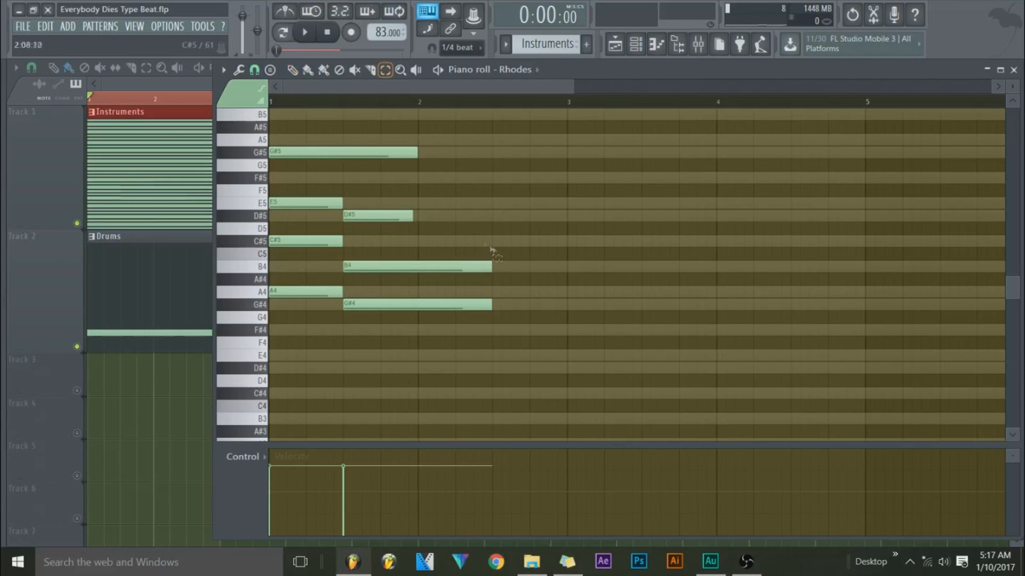
Step: Shorten the second chord's B4 and G#4 notes to the end of bar 1 and play the result
drag(484, 245, 496, 321)
drag(490, 267, 434, 289)
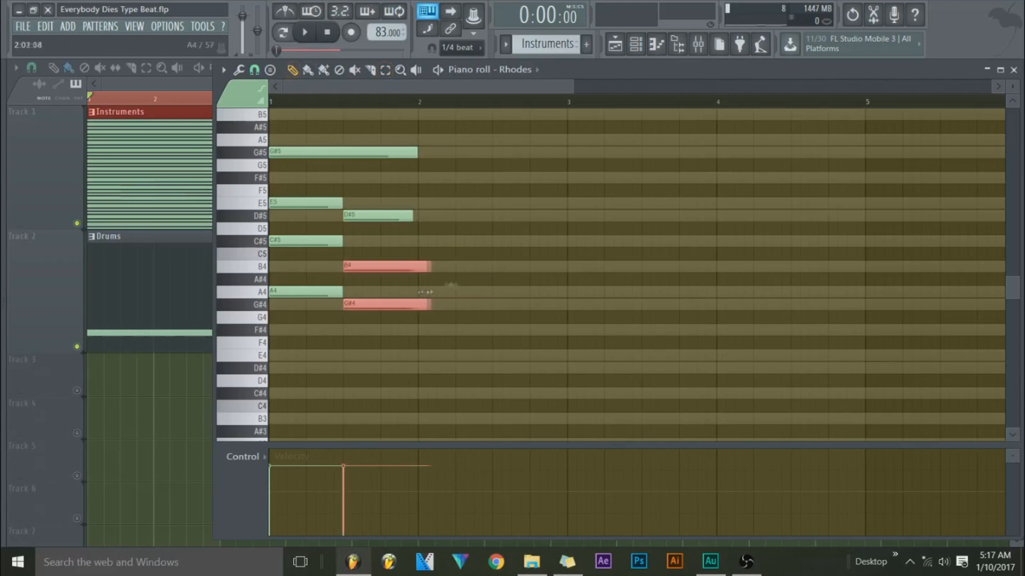
ctrl+click(416, 297)
click(311, 34)
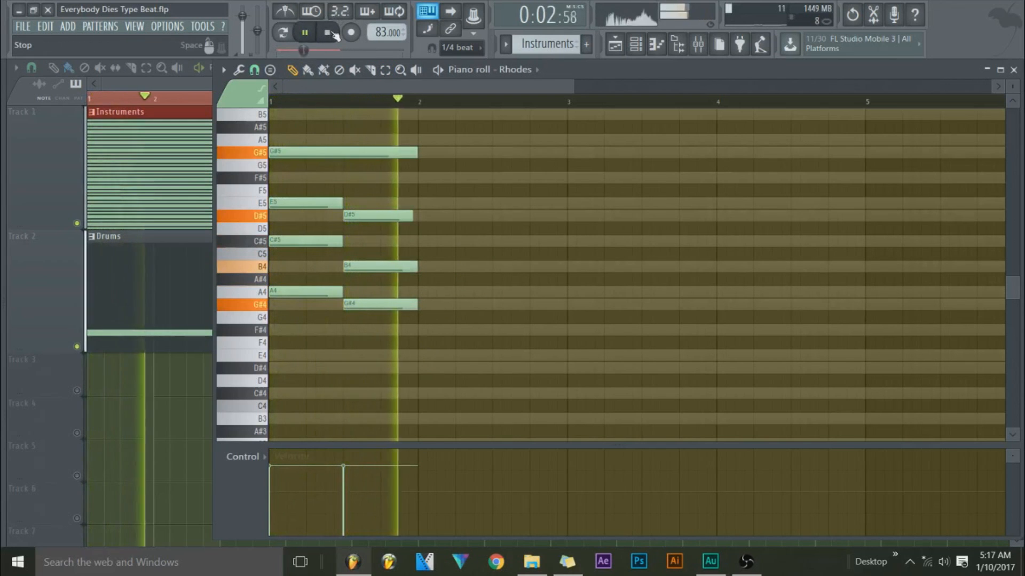
Step: Stop playback and shorten the first chord's G#5 note to the first half of bar 1
click(329, 32)
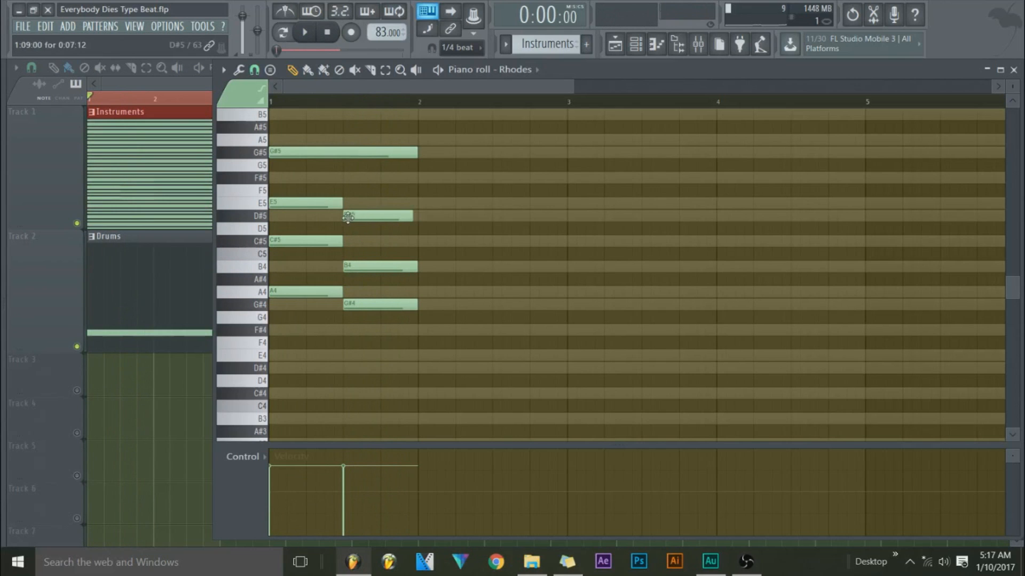
mouse_move(304, 208)
mouse_down()
mouse_move(305, 179)
mouse_move(307, 214)
mouse_up()
click(298, 246)
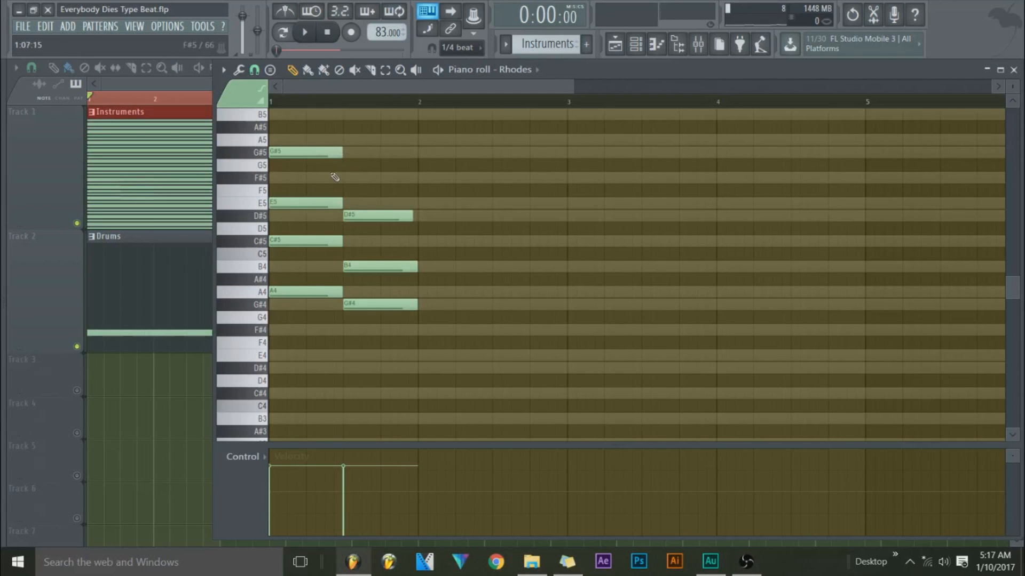
Step: Add an F#5 note to the second chord, halfway through bar 1, and play the result
scroll(334, 177, up, 3)
click(328, 166)
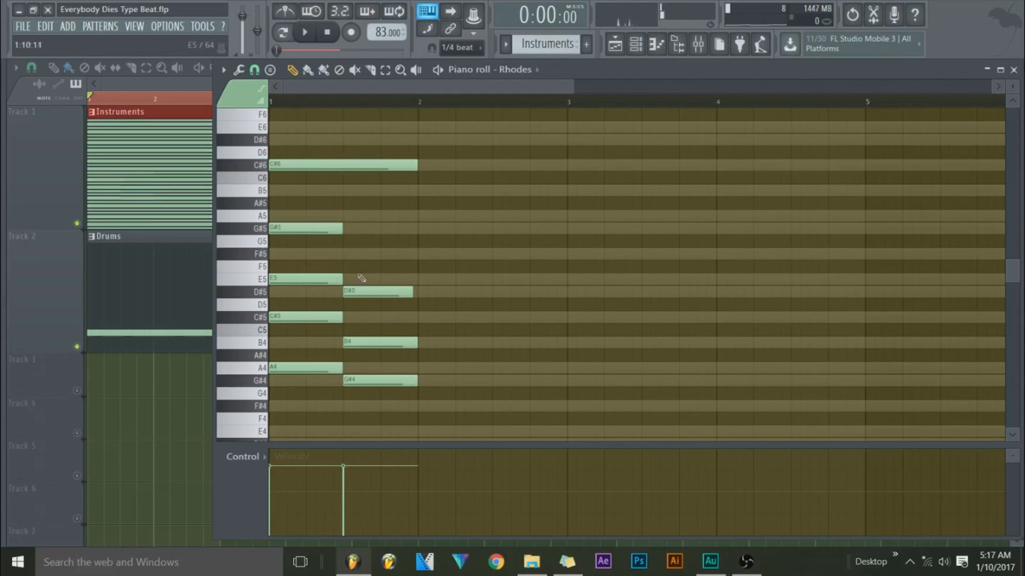
click(344, 254)
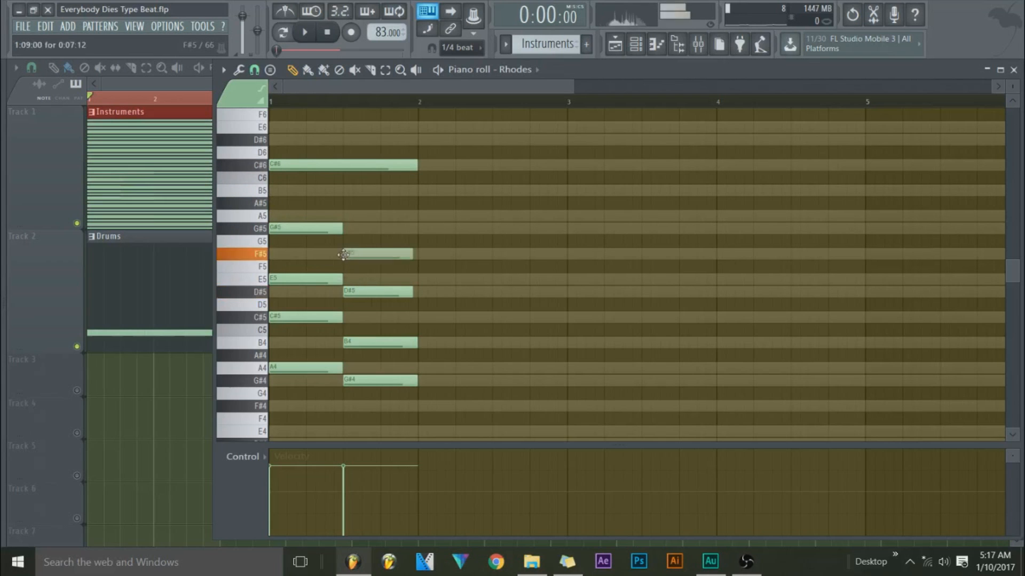
click(313, 33)
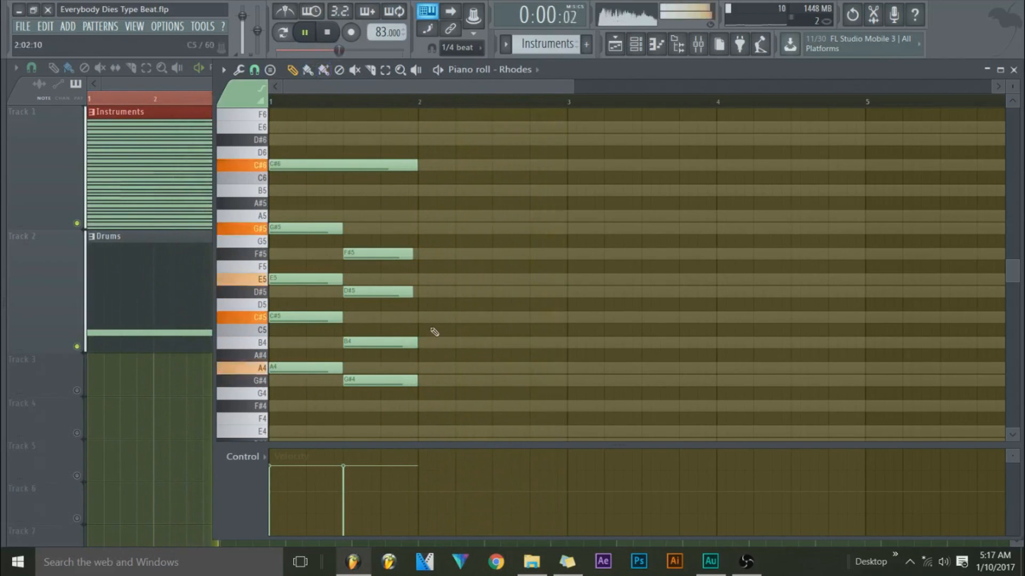
Step: Add a half-bar chord of E4, B4 and D#5 at the start of bar 2
scroll(436, 330, down, 2)
click(420, 357)
drag(419, 359, 432, 359)
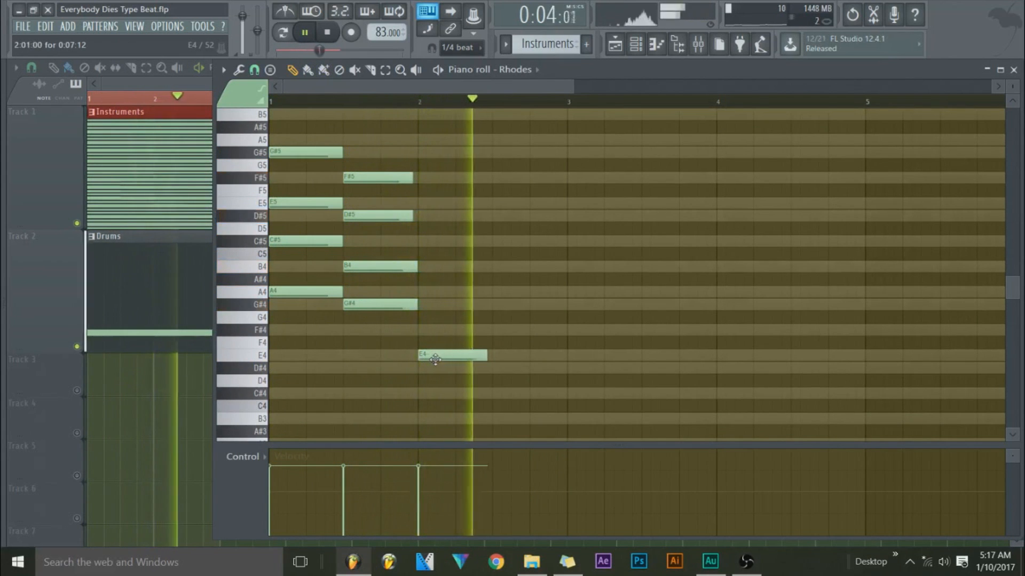
click(398, 269)
drag(447, 280, 422, 266)
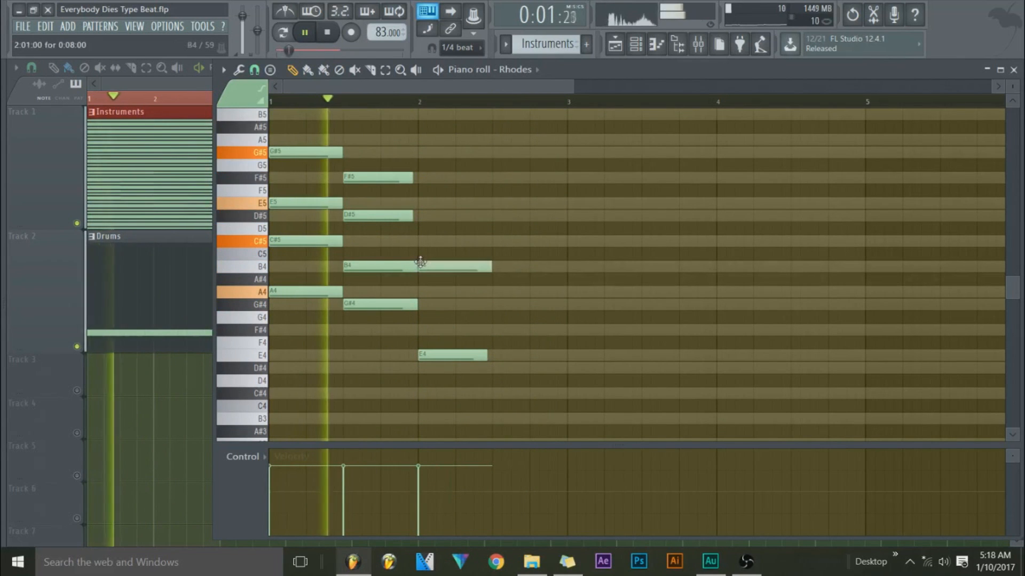
click(425, 216)
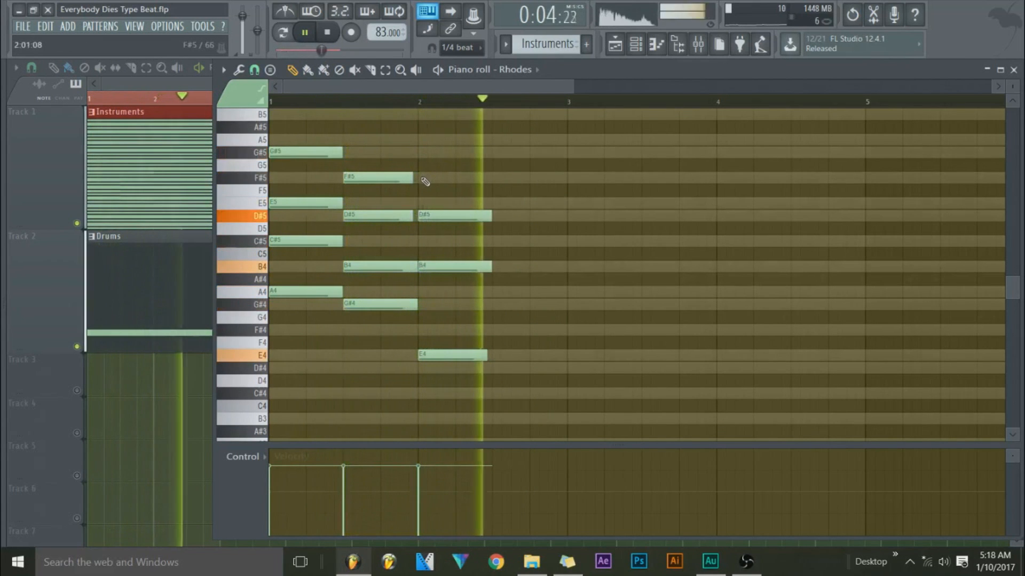
Step: Add a chord of G#5, E5, C#5 and G#4 about halfway through bar 2
click(499, 179)
click(500, 202)
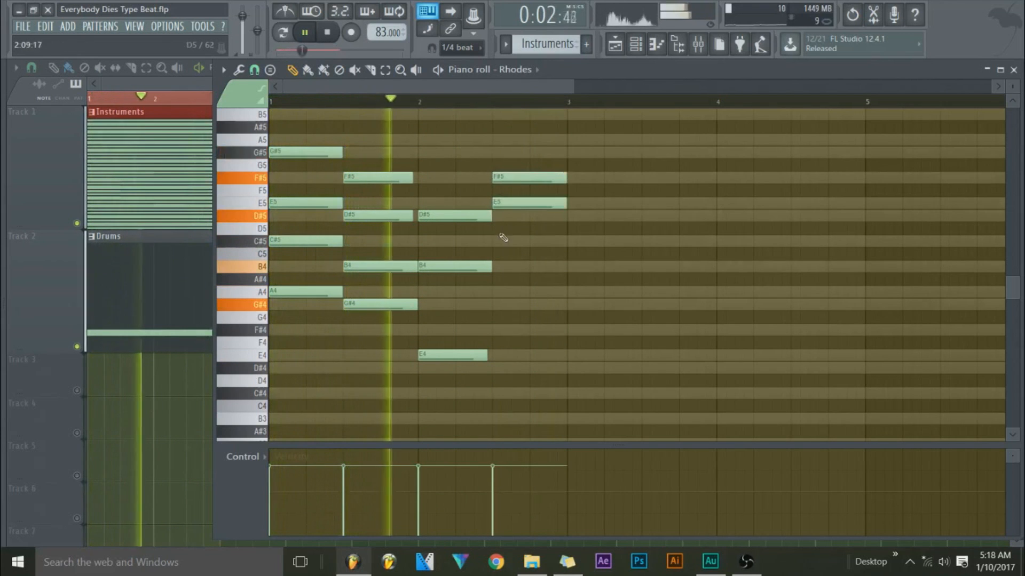
drag(511, 179, 510, 153)
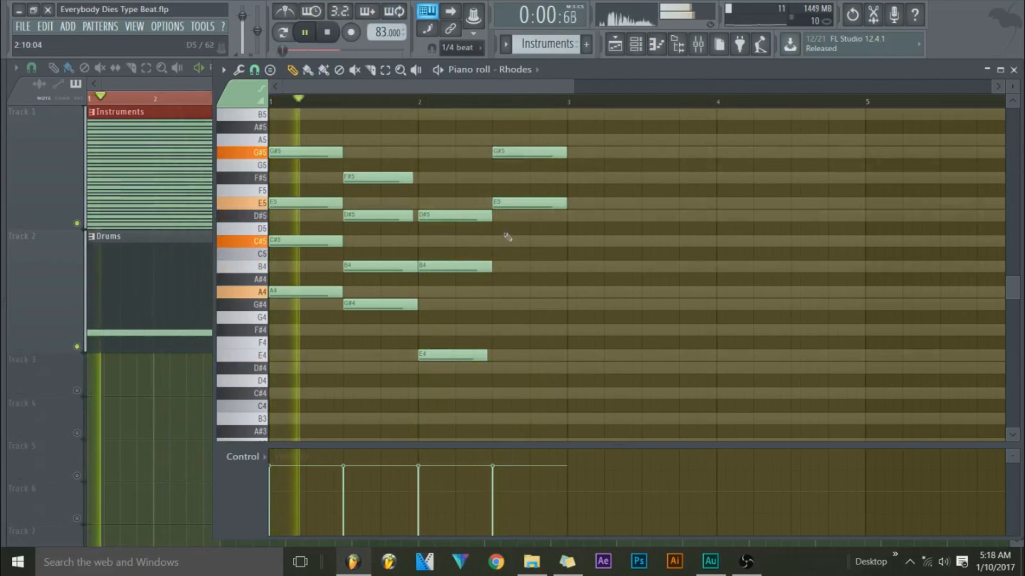
click(501, 240)
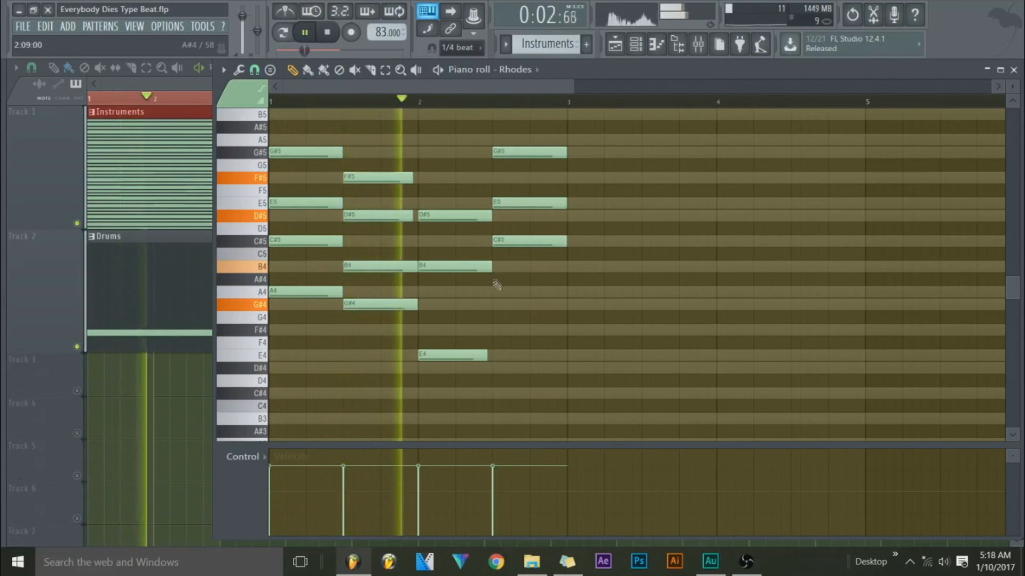
click(499, 305)
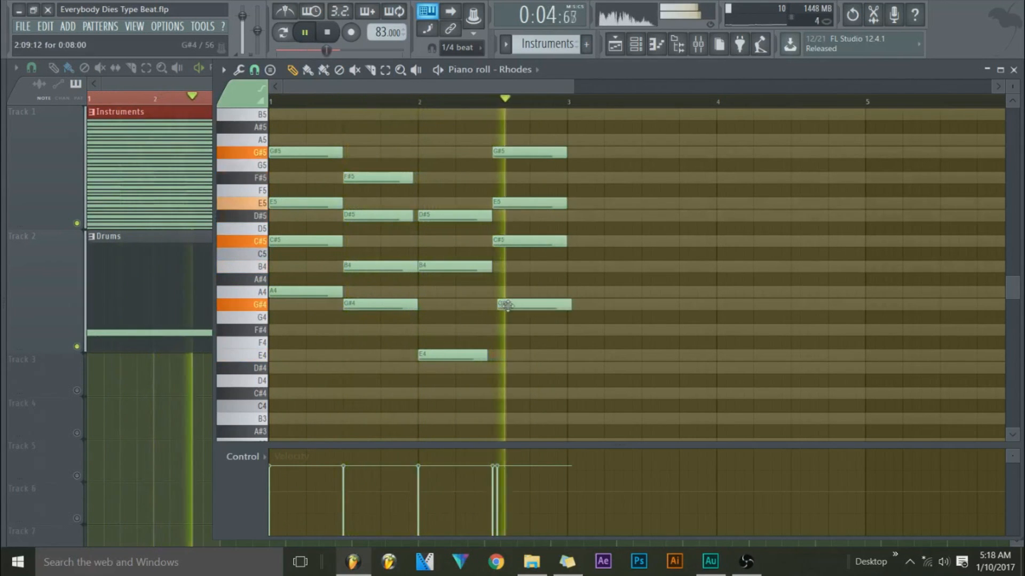
Step: Trim the starts of the last chord's four notes so they fill only the final beat of bar 2
drag(512, 305, 530, 308)
drag(508, 134, 534, 259)
click(292, 70)
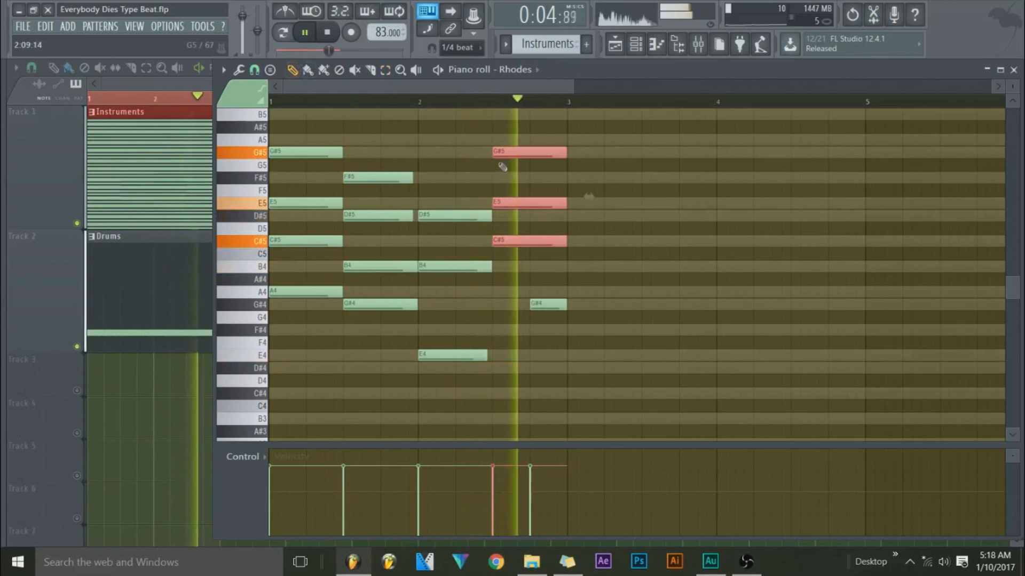
drag(493, 152, 530, 152)
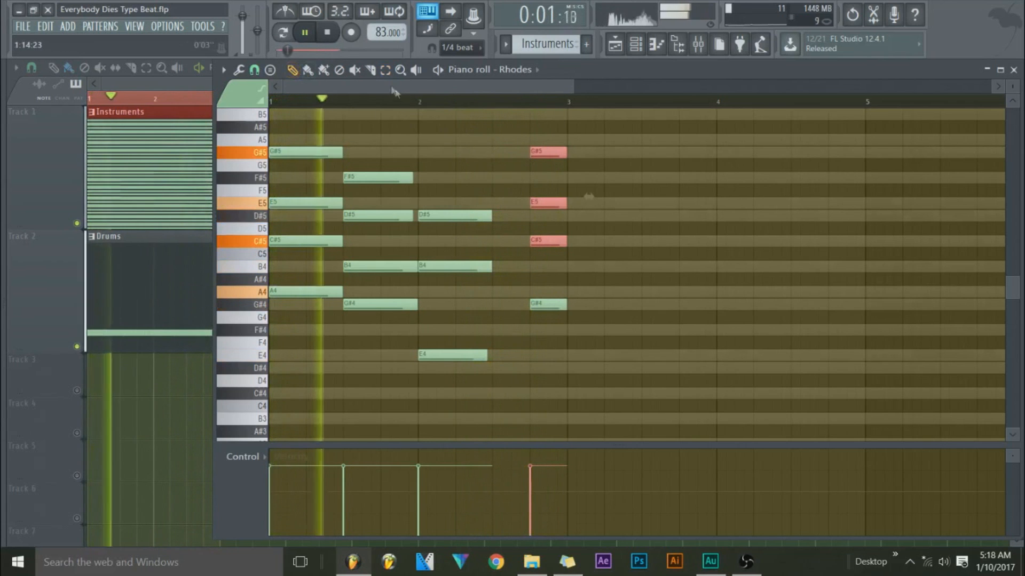
Step: Lengthen the E4, B4 and D#5 chord in bar 2 up to the last beat of the bar
drag(423, 202, 491, 428)
click(292, 71)
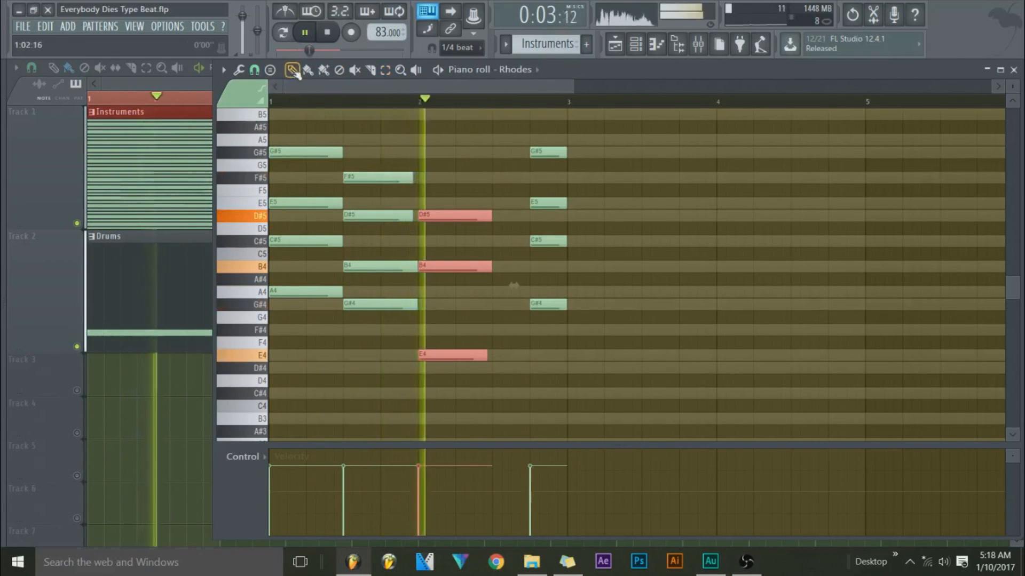
drag(491, 216, 527, 217)
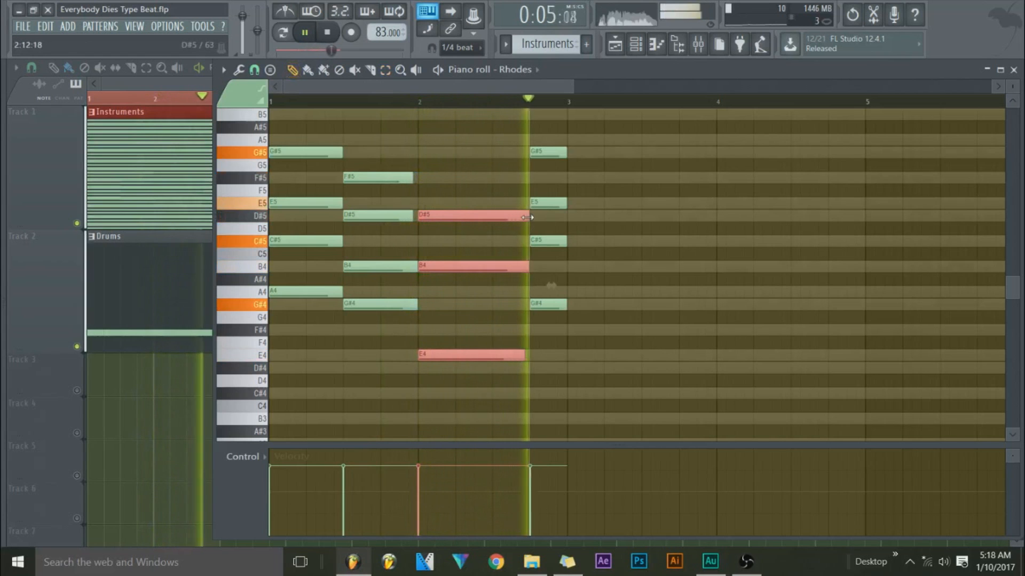
click(492, 195)
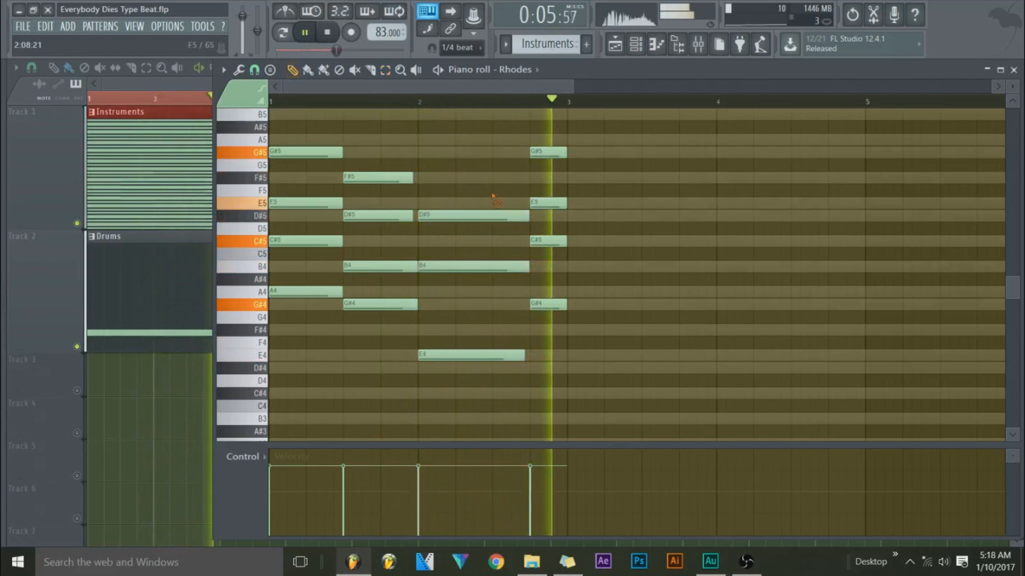
Step: Try a G#5 note over the E4 chord in bar 2, delete it and stop playback
click(431, 153)
drag(450, 152, 525, 153)
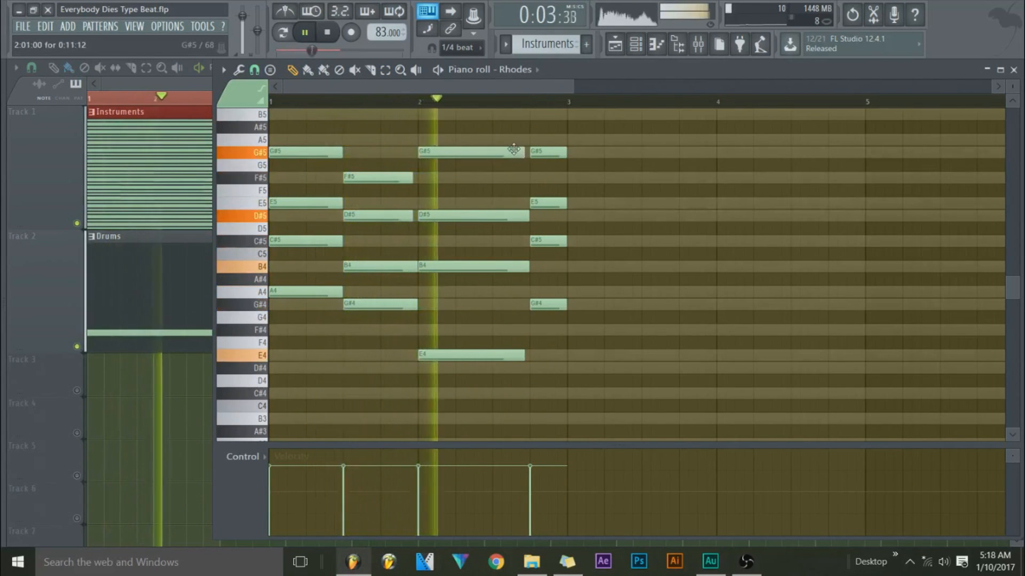
right_click(515, 152)
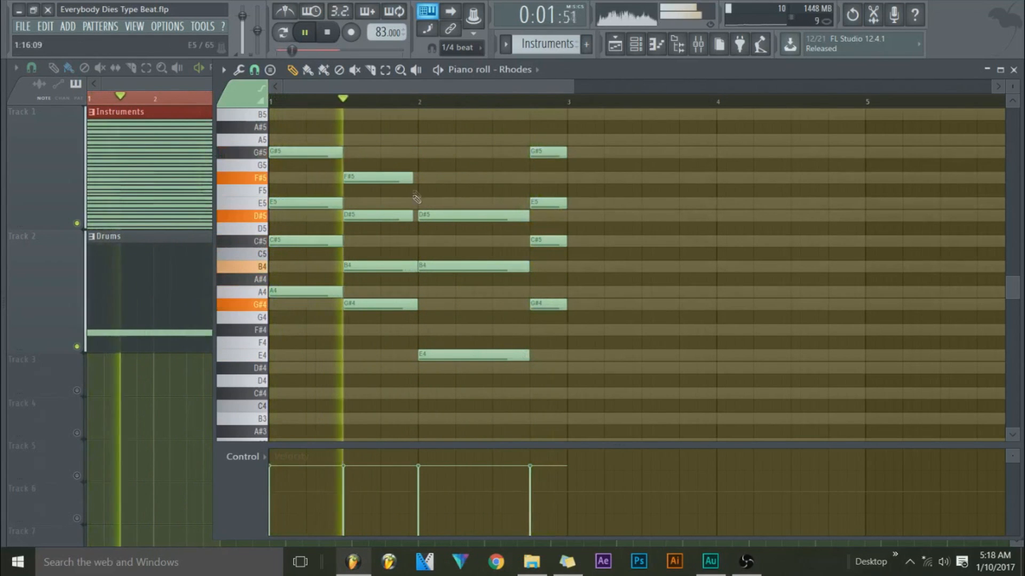
click(328, 33)
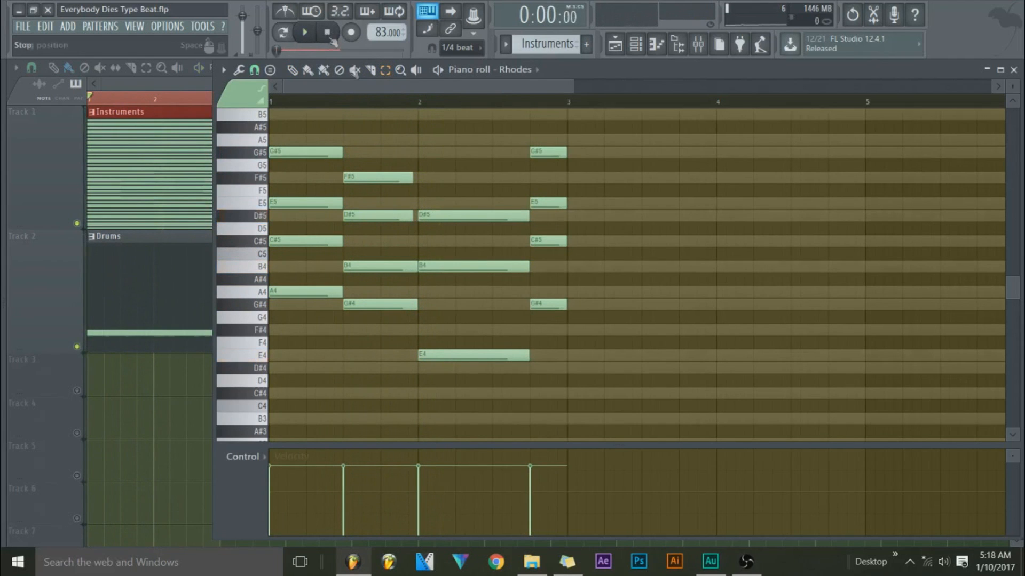
Step: Try stamping a Major 7th chord with its root on G#4 halfway through bar 1, and delete the stamped notes
drag(385, 128, 273, 338)
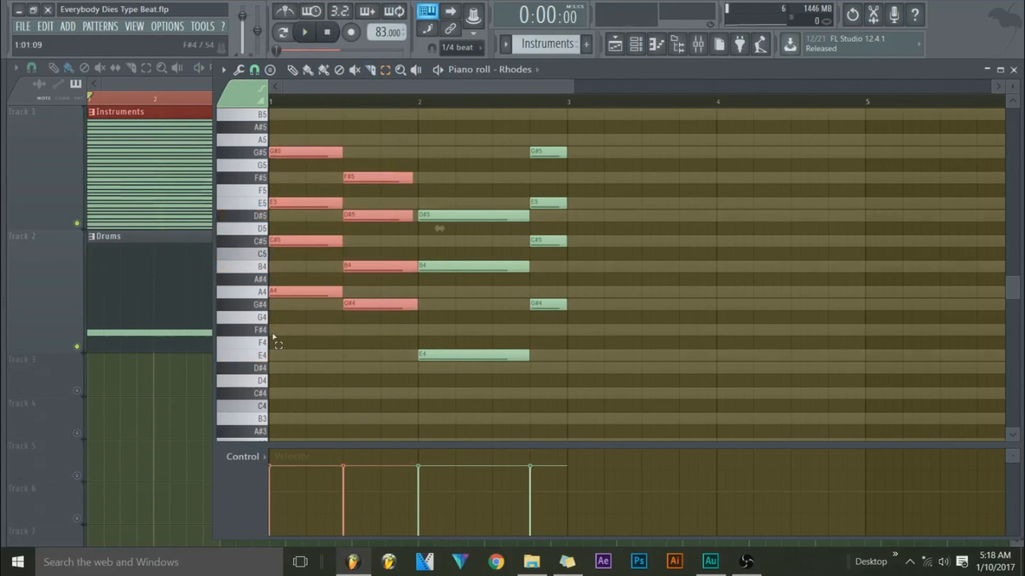
click(270, 70)
click(255, 70)
click(270, 70)
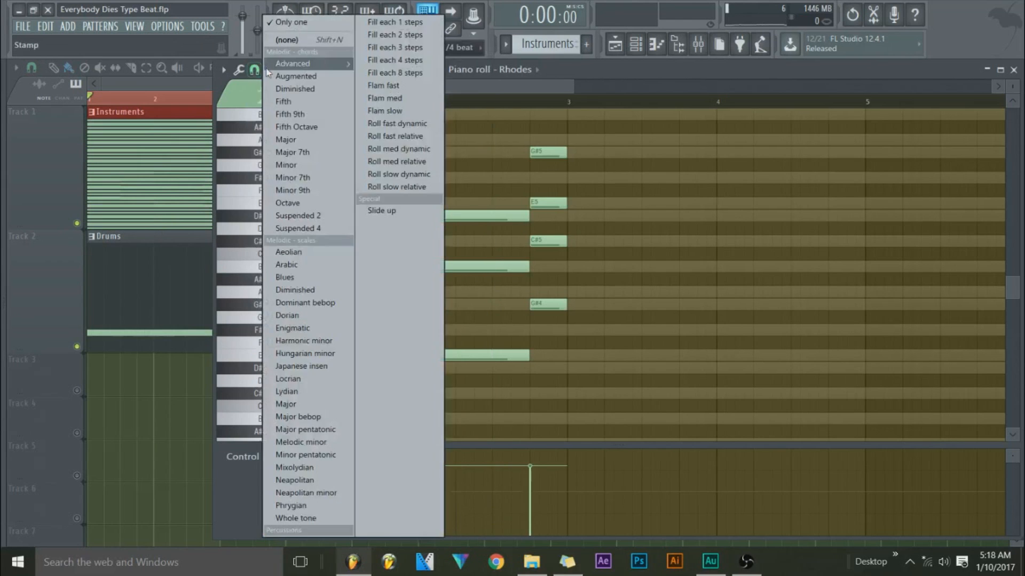
click(287, 152)
ctrl+click(397, 134)
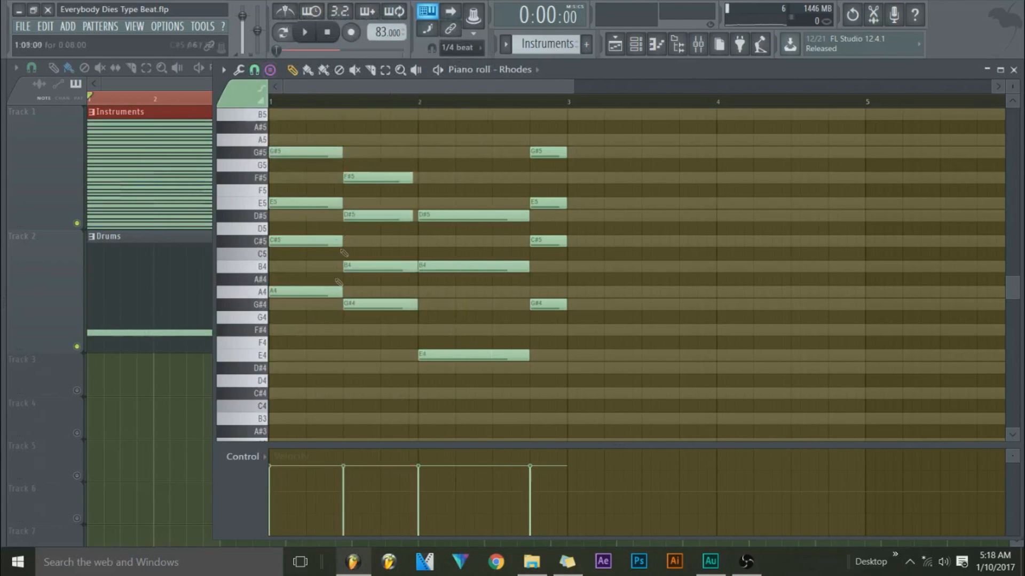
drag(275, 306, 345, 307)
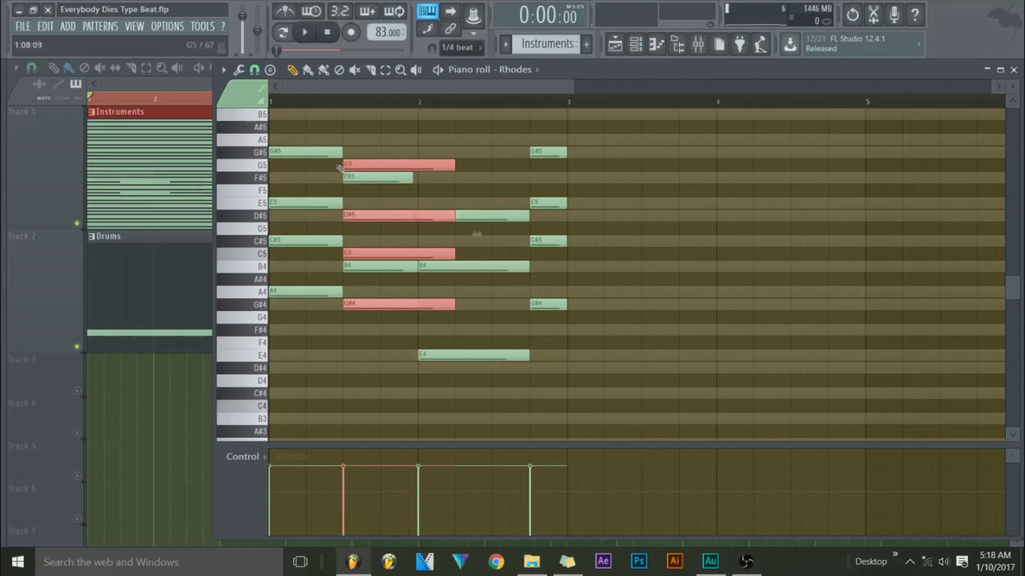
mouse_move(370, 165)
mouse_down()
mouse_move(283, 148)
mouse_move(370, 151)
mouse_move(370, 164)
mouse_up()
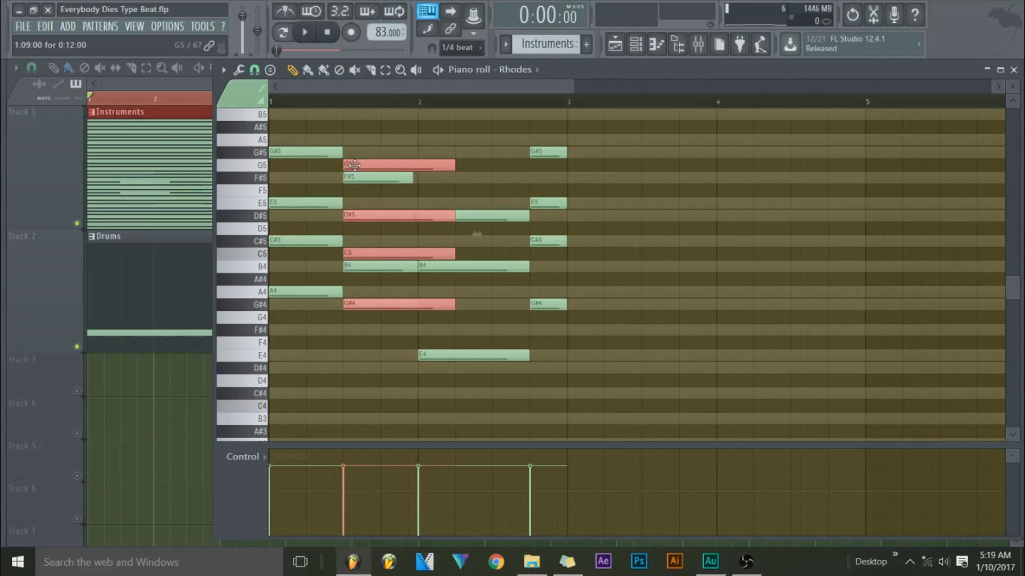
key(Delete)
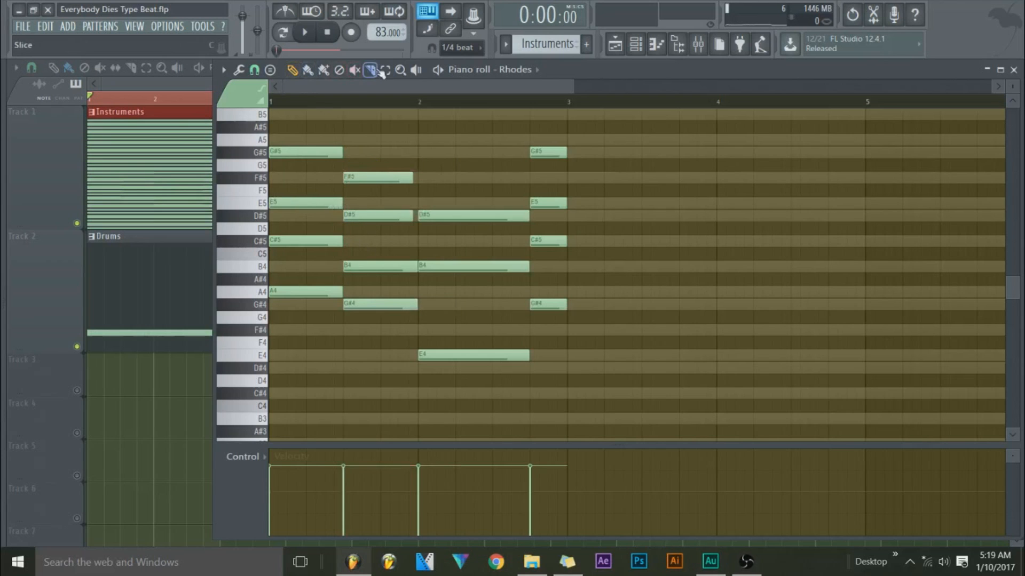
drag(271, 136, 576, 162)
drag(564, 199, 254, 216)
click(316, 331)
drag(574, 297, 270, 294)
drag(575, 279, 688, 286)
Step: Duplicate the two bars of chords into bars 3 and 4, and add a G#5 note over the E4 chord in bar 4
drag(580, 123, 235, 376)
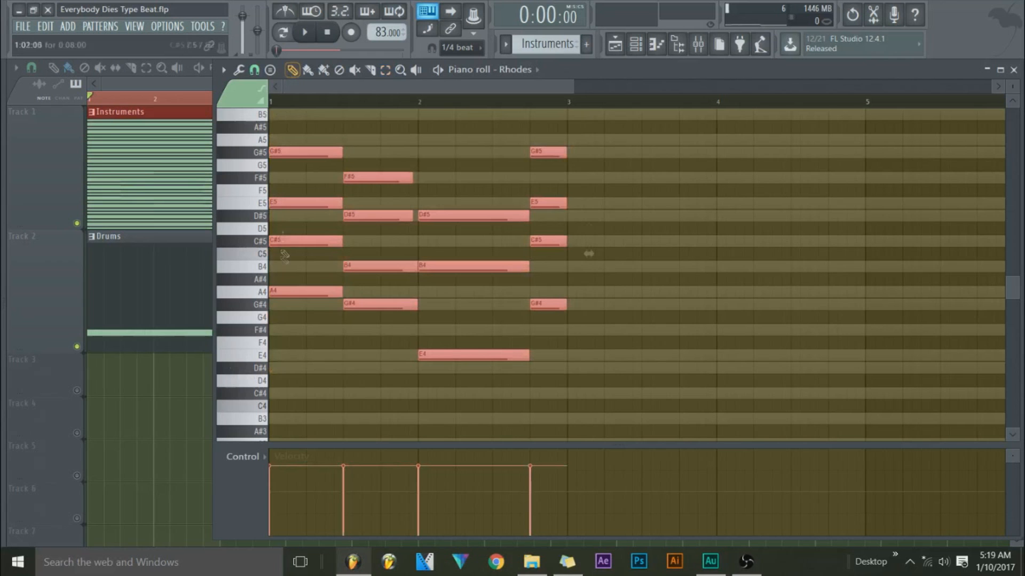
drag(281, 289, 573, 292)
key(ctrl+d)
click(753, 152)
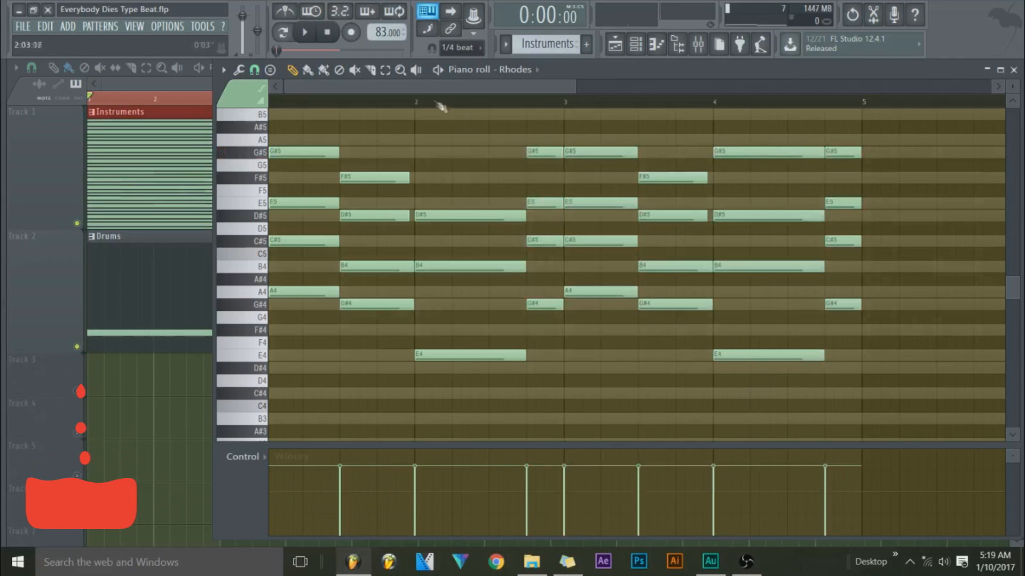
Step: Slightly randomize the velocities of all the Rhodes notes across the four bars
drag(858, 120, 266, 448)
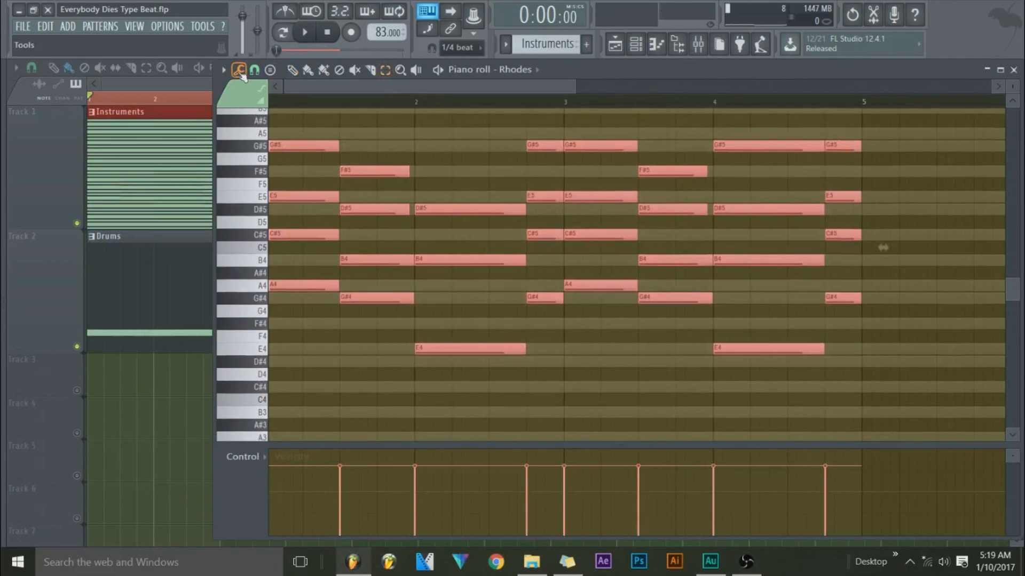
click(240, 71)
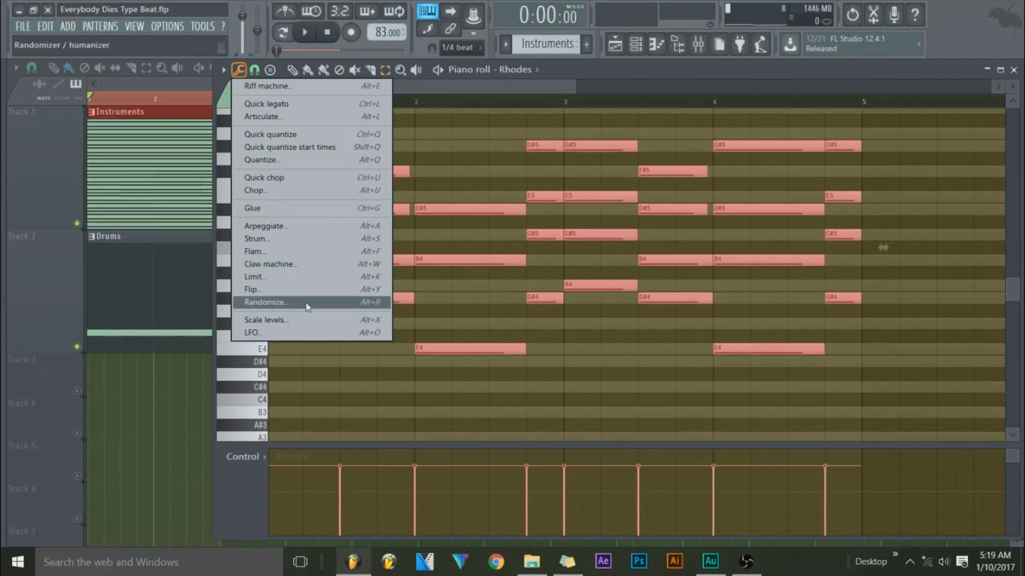
click(307, 303)
drag(867, 319, 867, 330)
click(970, 391)
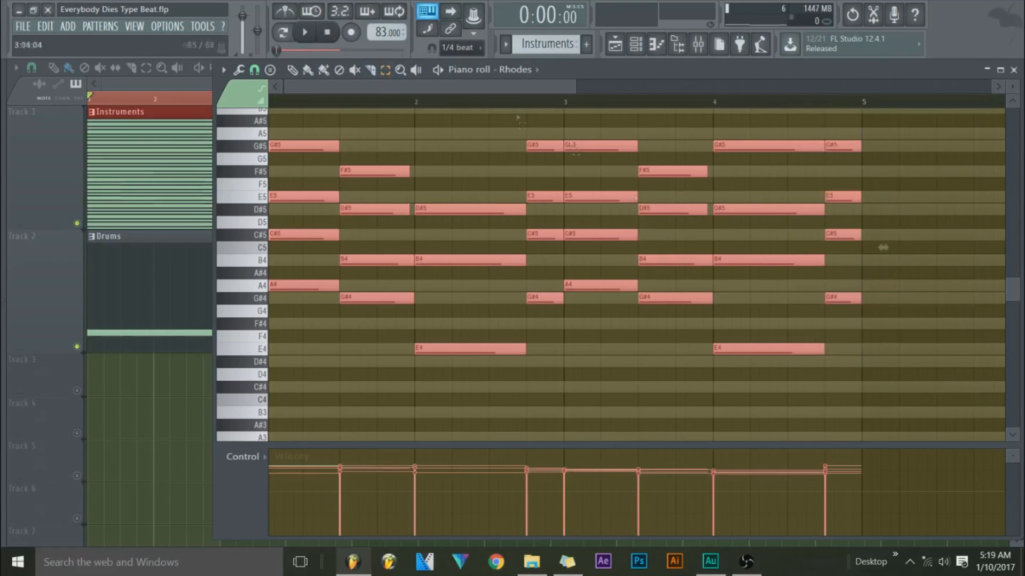
Step: Strum the A4 chord at the start of bar 3 with staggered note starts and ends, and play the progression
click(594, 142)
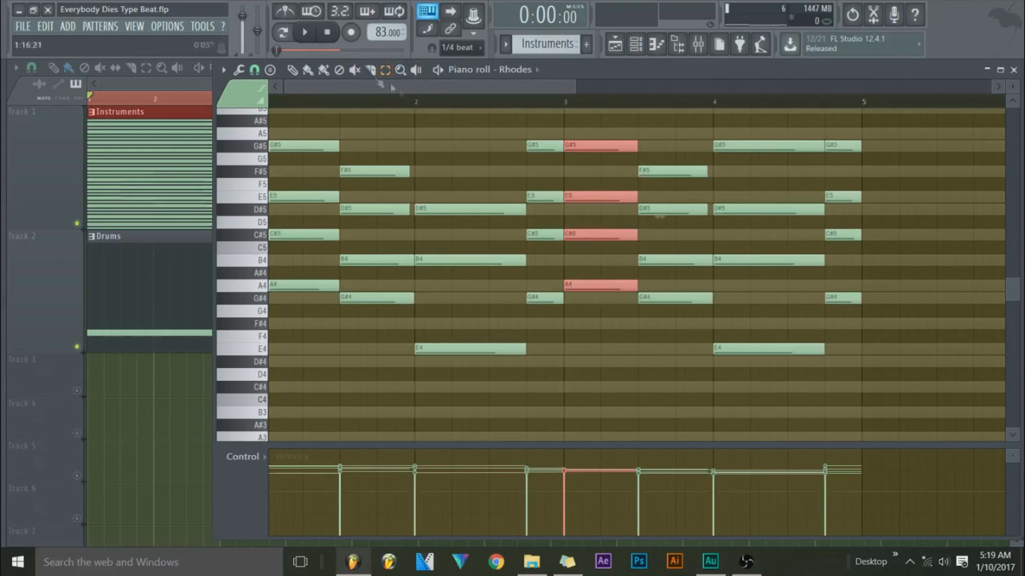
click(245, 71)
click(267, 239)
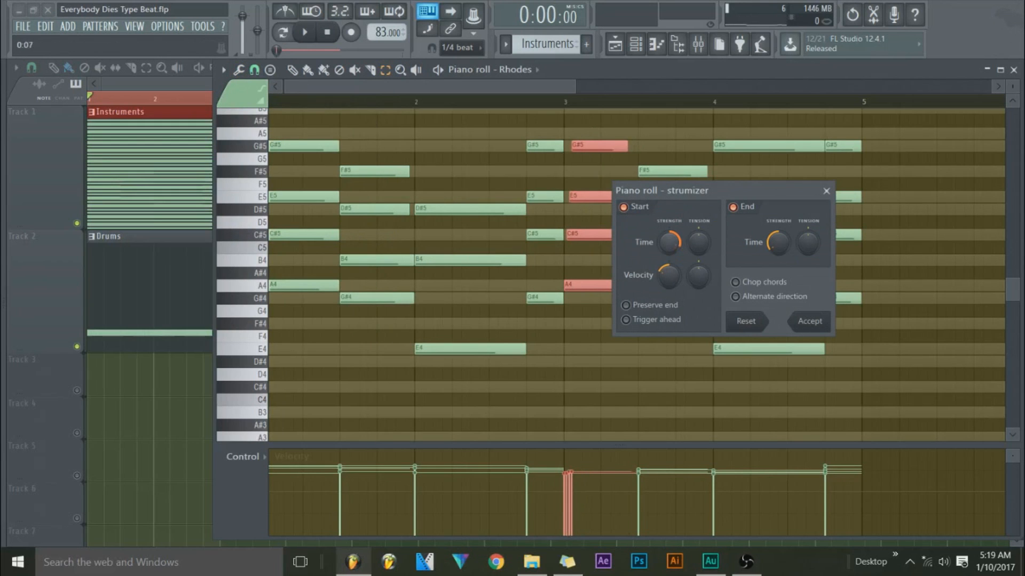
click(808, 321)
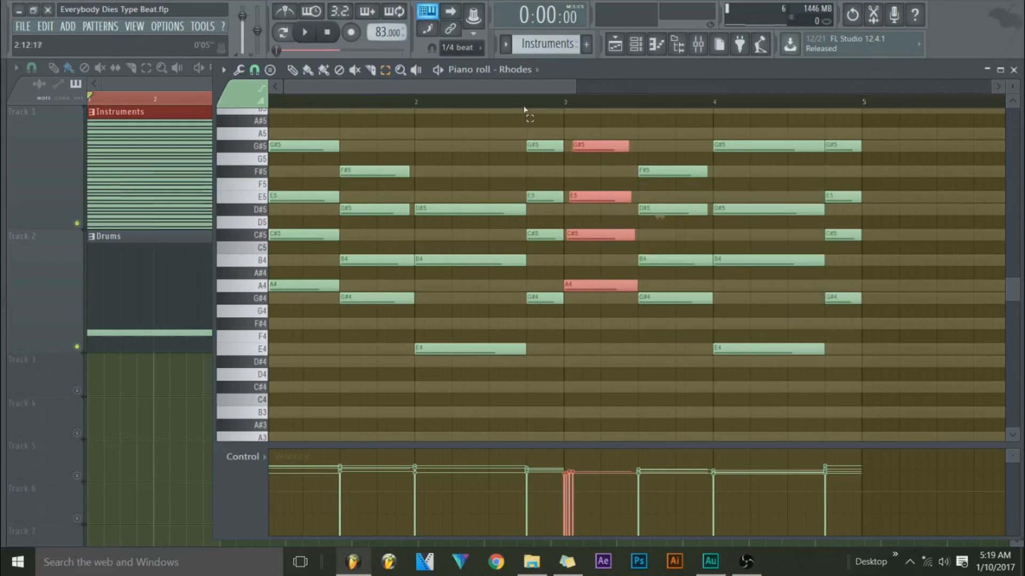
click(524, 110)
click(304, 33)
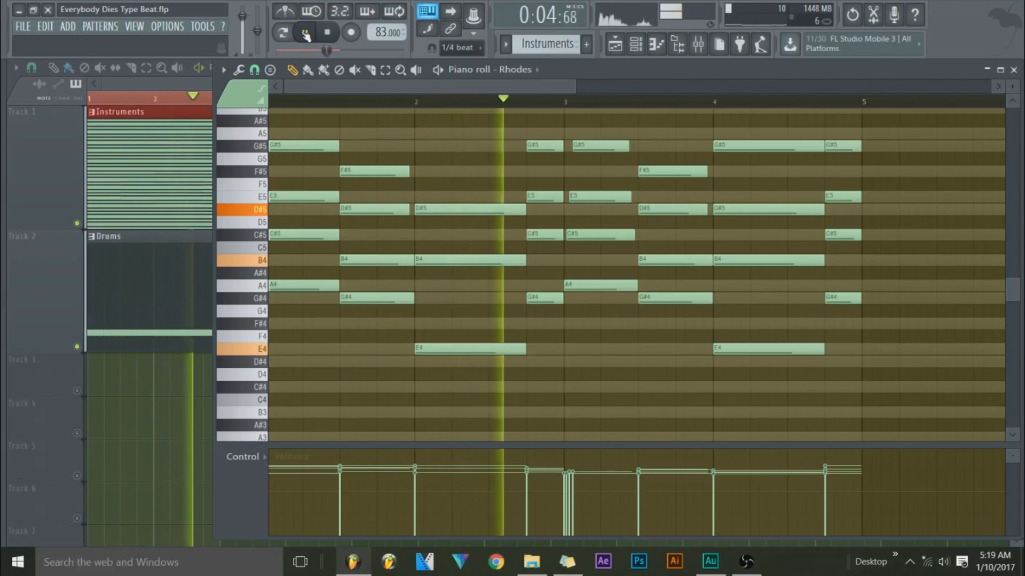
Step: Switch playback to pattern mode and trim the long G#5 note in bar 4 to start slightly later and end slightly earlier than its chord
click(283, 32)
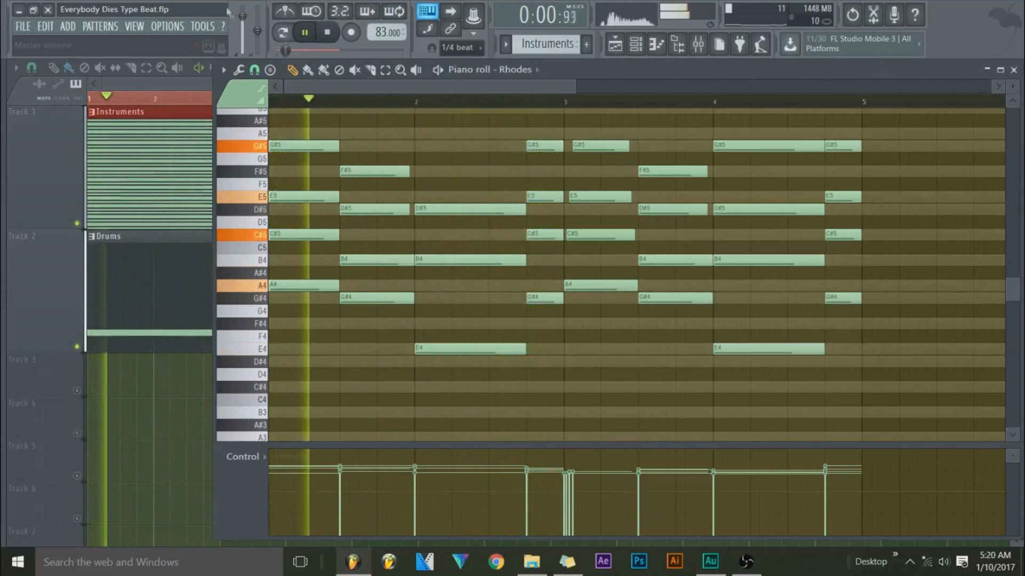
click(507, 101)
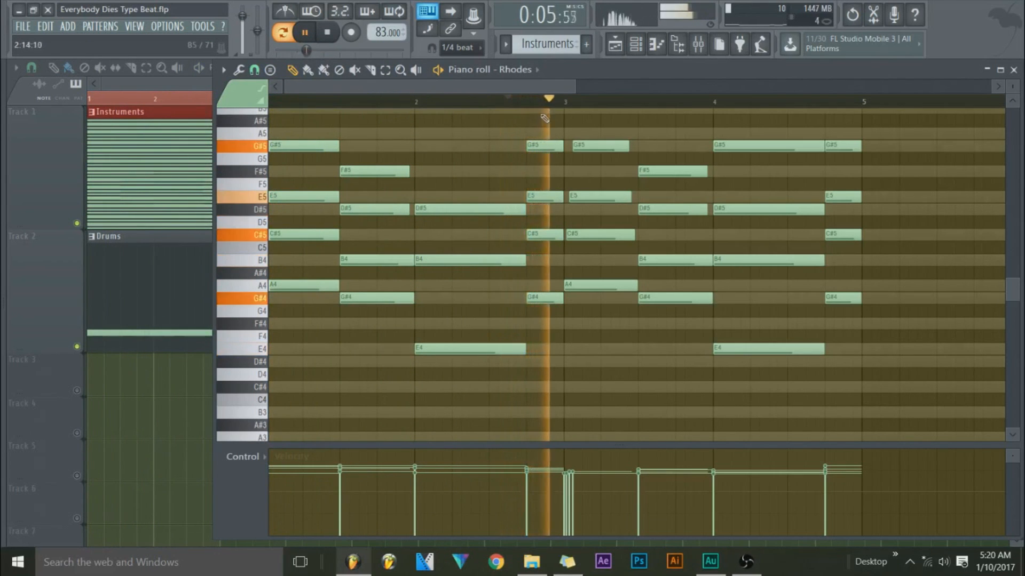
drag(726, 148, 732, 148)
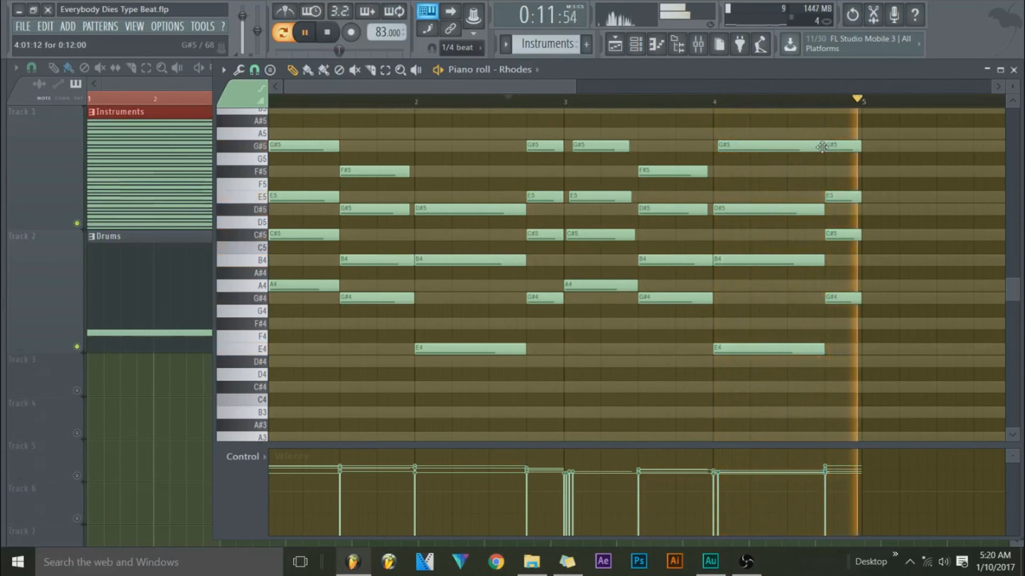
drag(827, 150, 826, 151)
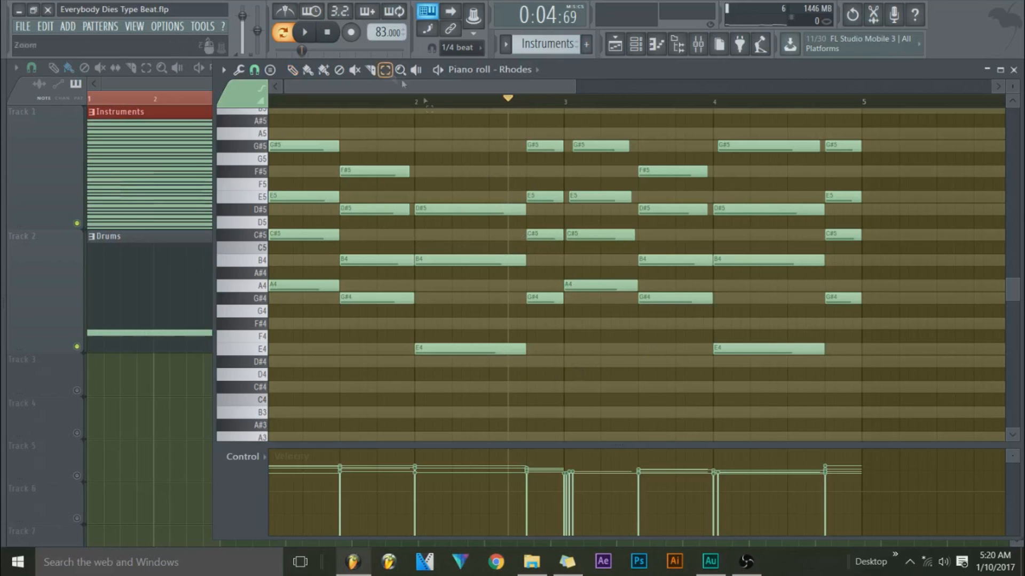
Step: Select all the Rhodes notes in the piano roll and lower their velocities slightly together
drag(875, 121, 254, 392)
drag(869, 405, 271, 214)
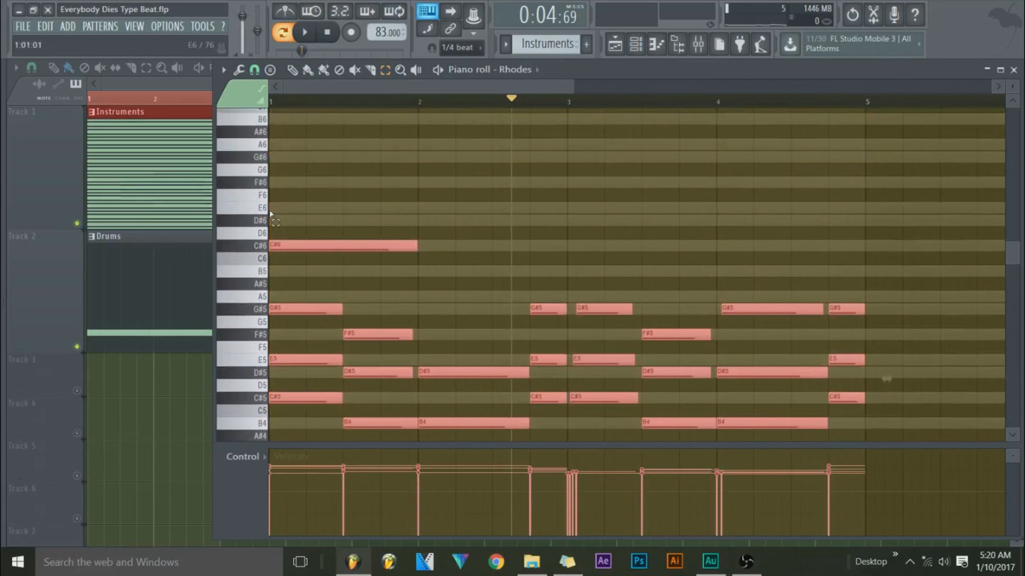
scroll(271, 213, down, 3)
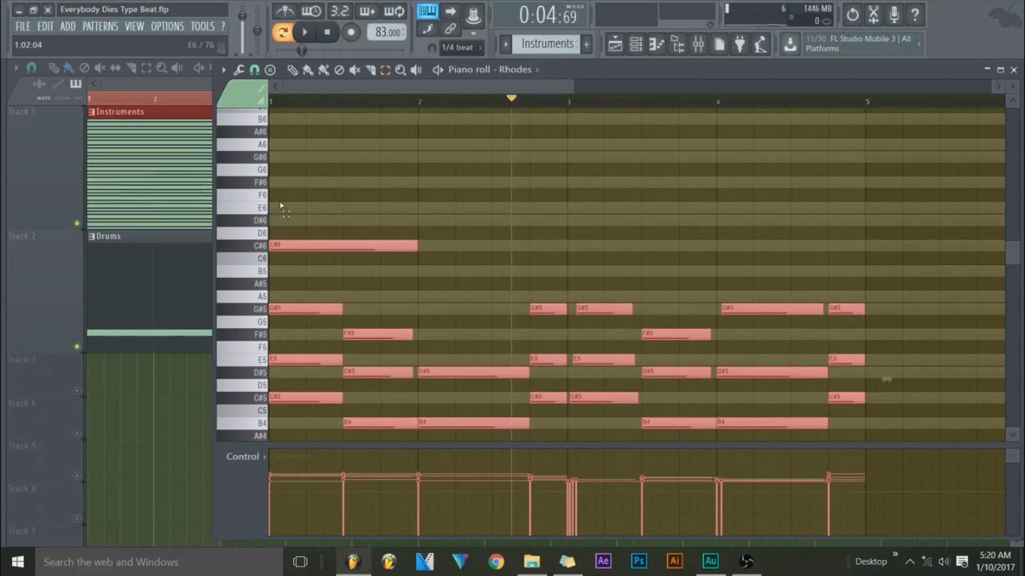
click(391, 156)
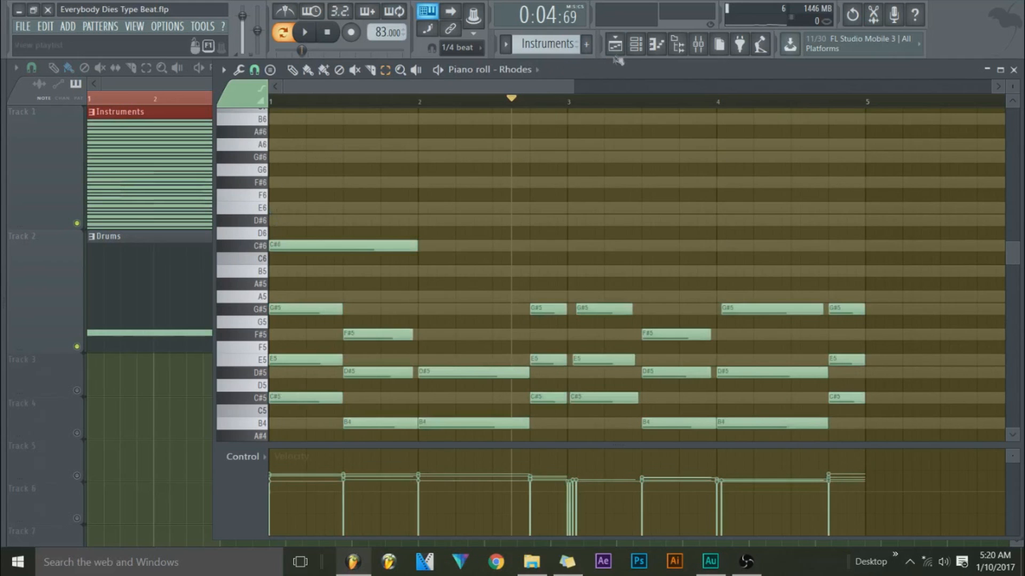
Step: Copy the note data from the Kontakt 5 Rhodes channel and paste it into the Lounge Lizard EP-4 Rhodes channel
click(635, 46)
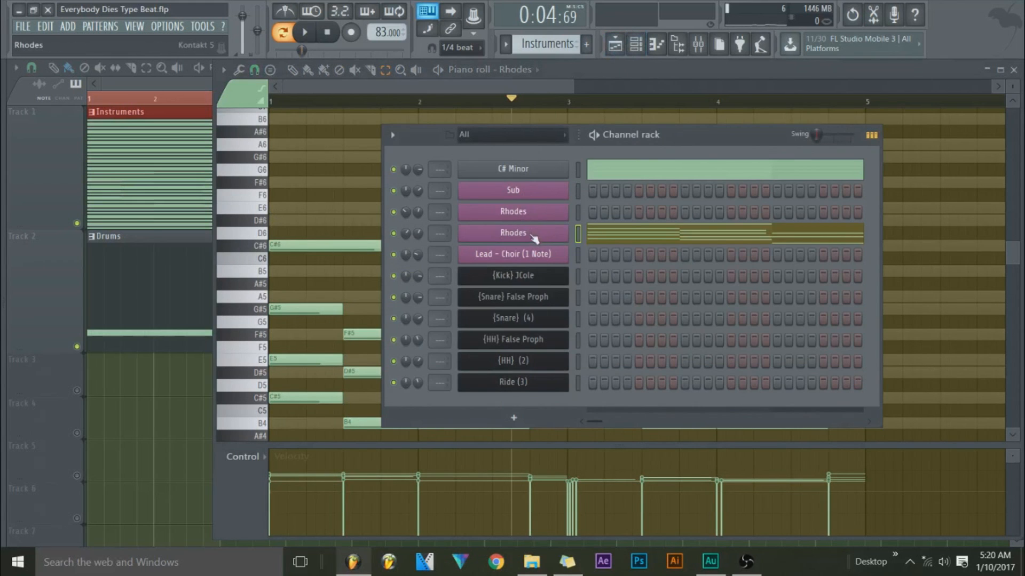
right_click(534, 237)
click(706, 245)
right_click(519, 215)
click(519, 215)
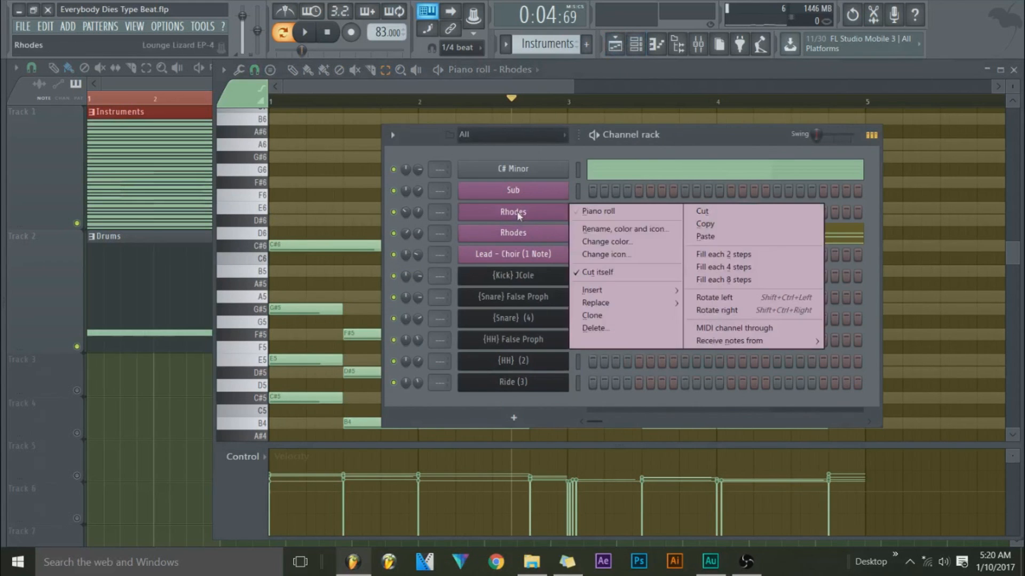
click(707, 237)
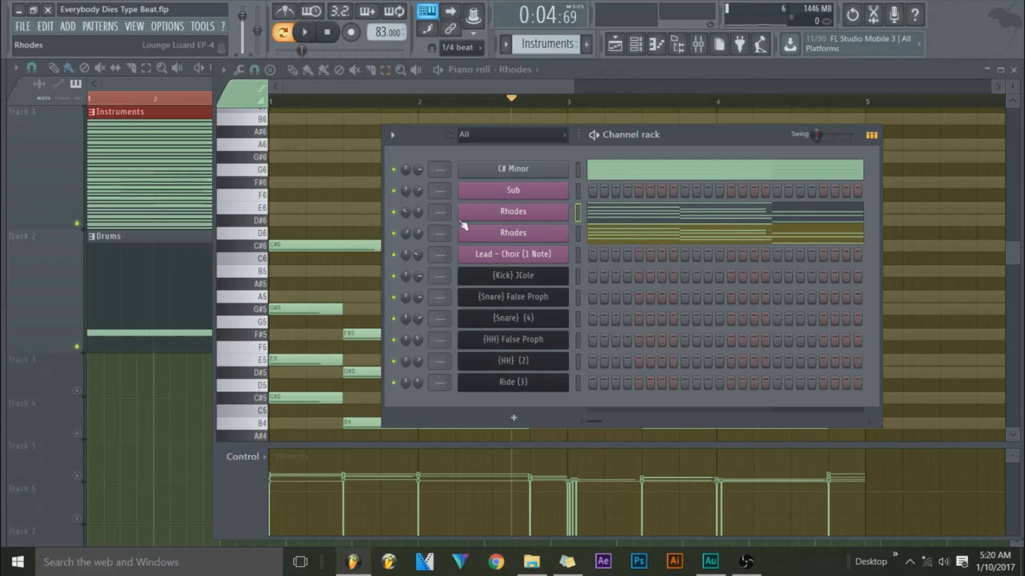
Step: Play the Instruments pattern from the start to hear both Rhodes channels layered together
click(308, 34)
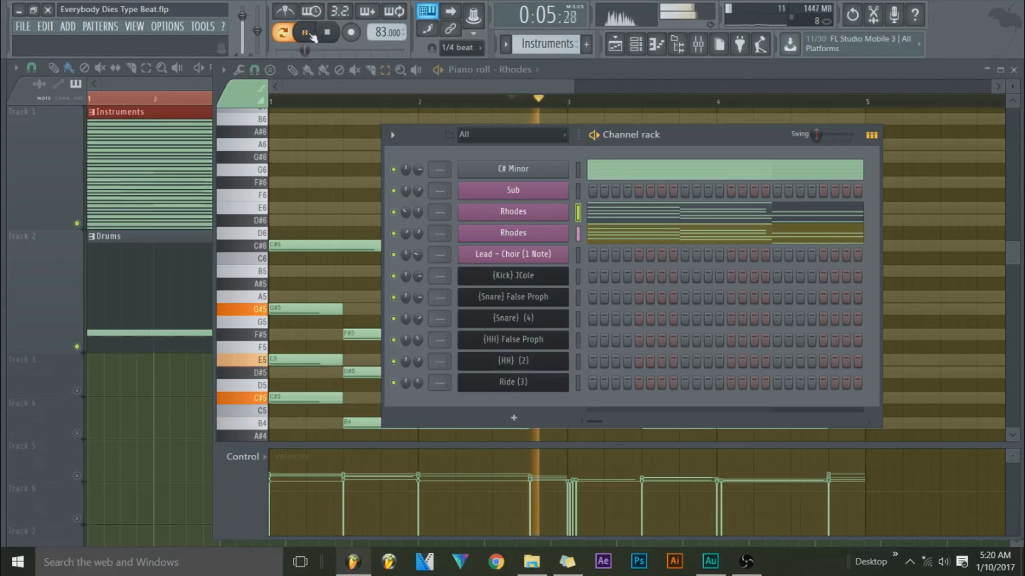
click(325, 35)
click(308, 34)
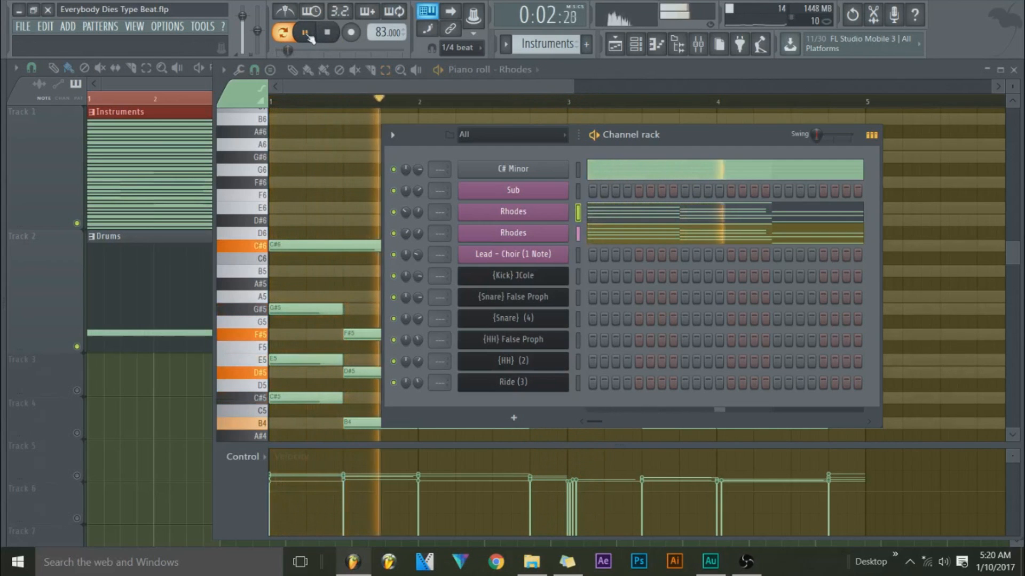
Step: Extend the Instruments clip on playlist Track 1 to bar 5, bring back the channel rack, and stop playback
click(615, 45)
drag(219, 154, 354, 160)
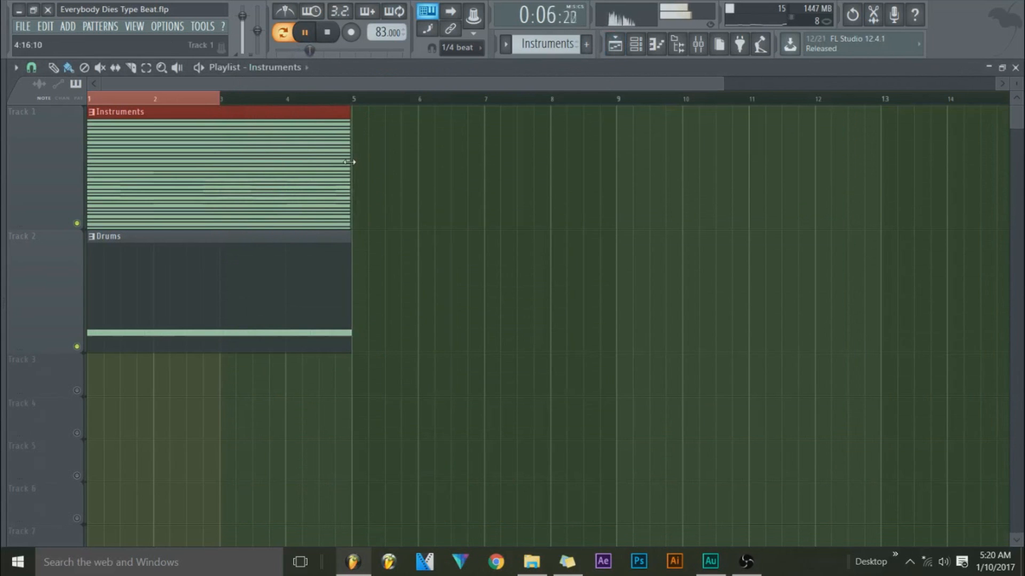
scroll(355, 102, up, 2)
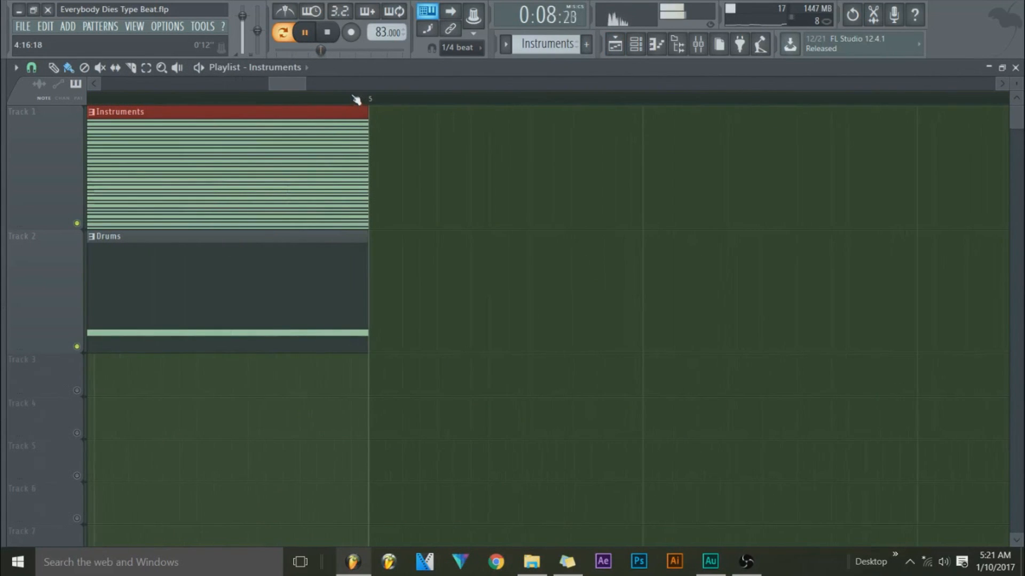
scroll(355, 101, down, 2)
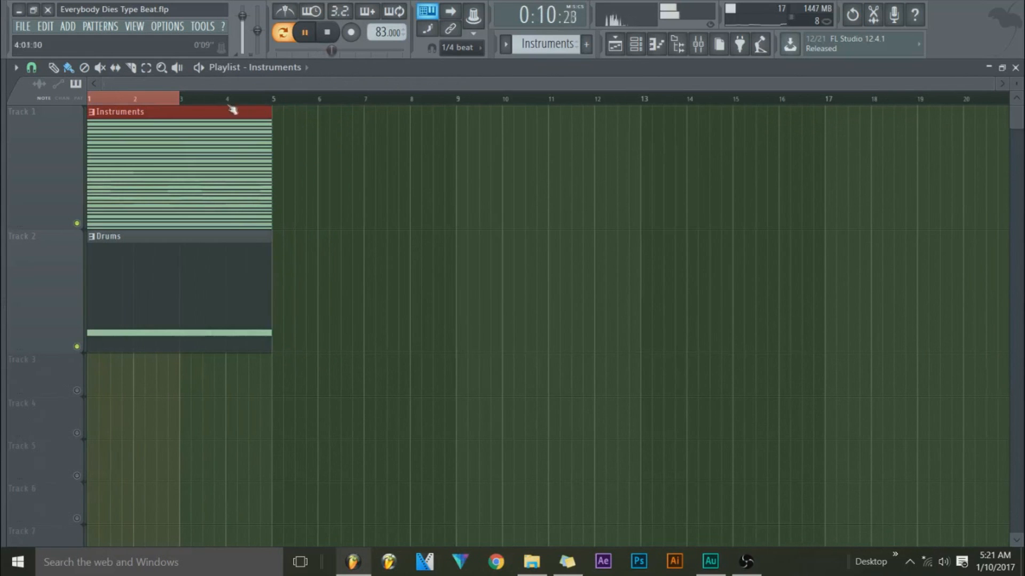
drag(1016, 83, 1016, 86)
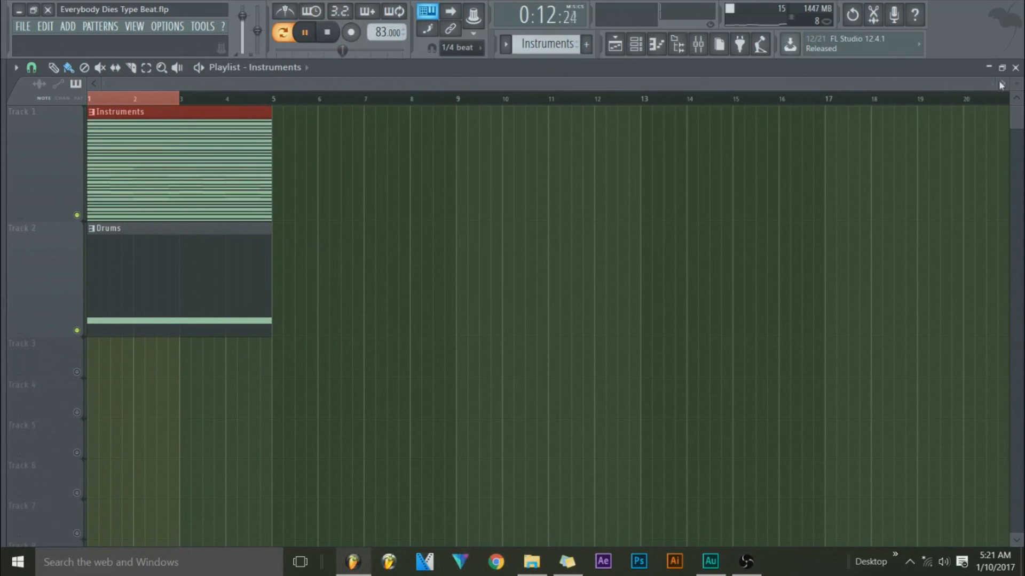
click(641, 47)
click(333, 33)
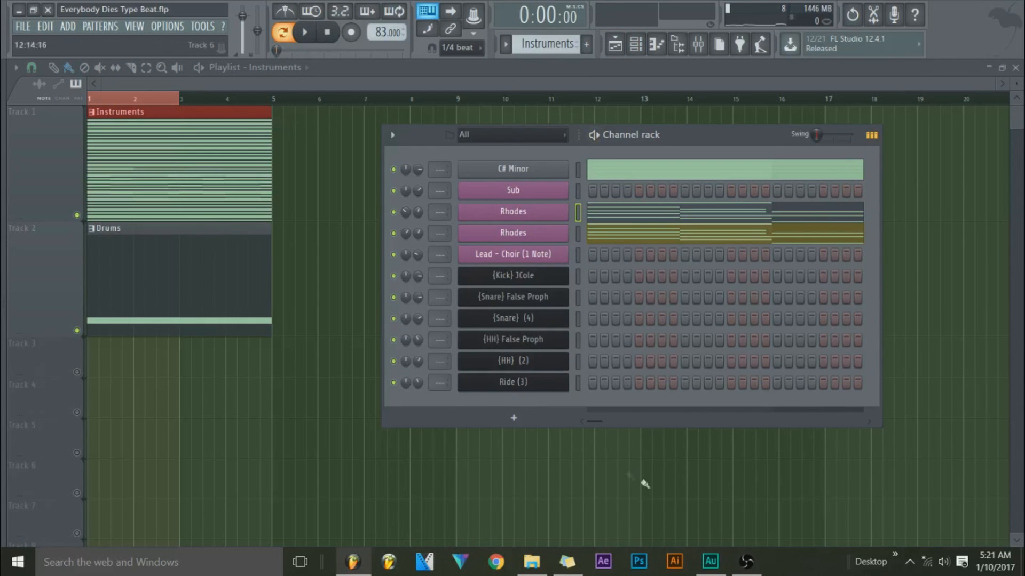
click(746, 561)
click(746, 561)
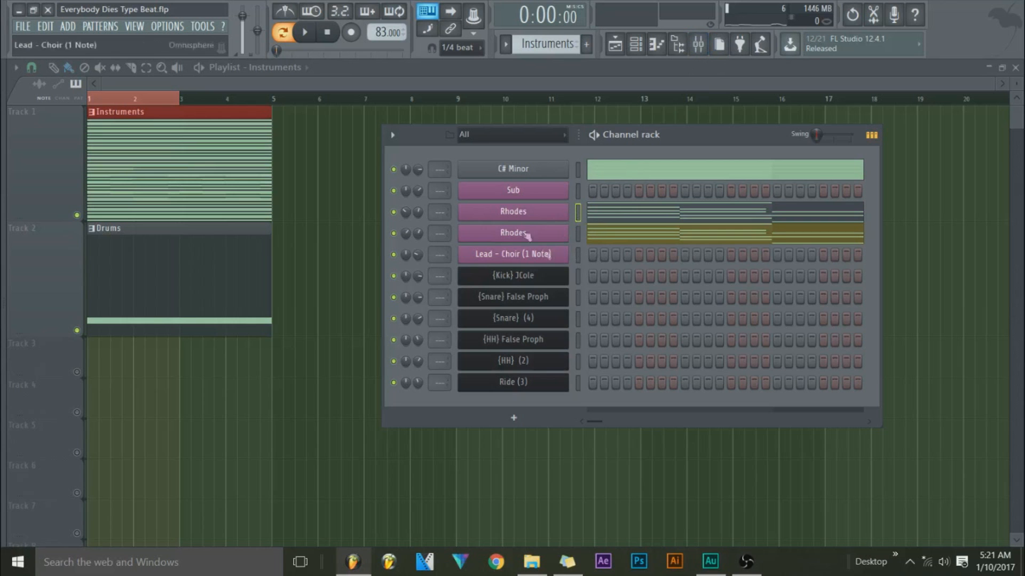
click(702, 44)
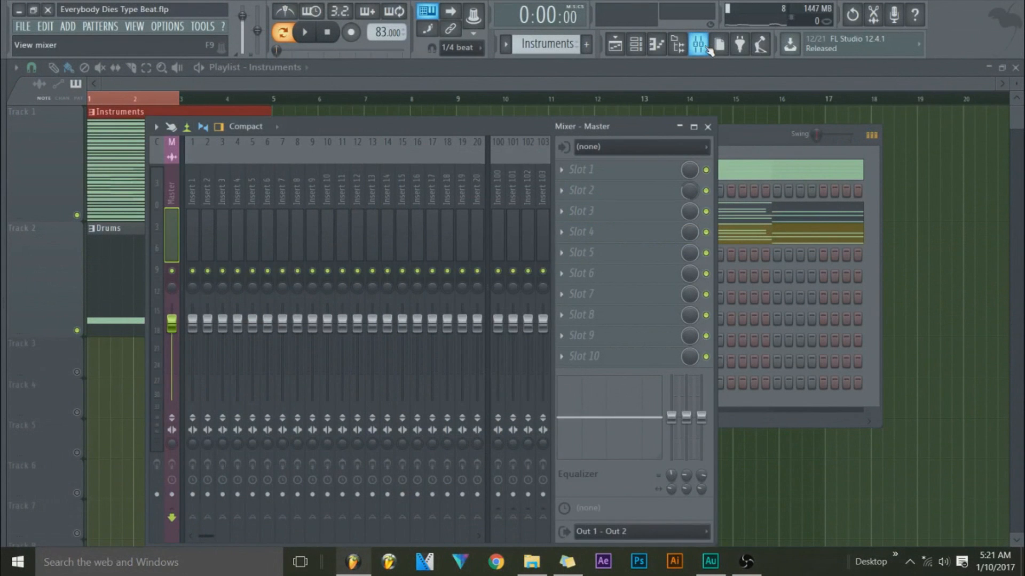
click(706, 47)
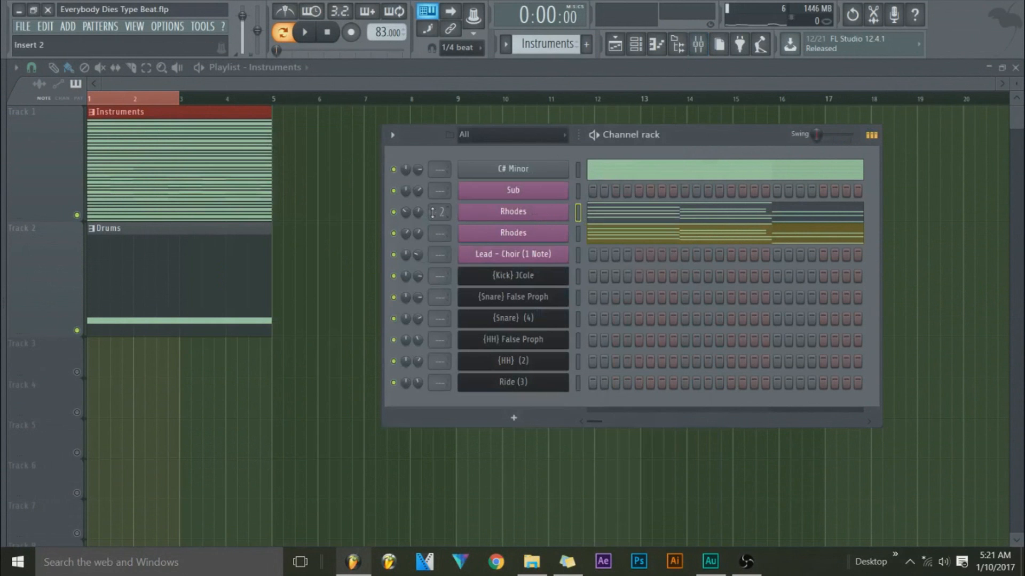
Step: Route the two Rhodes channels to mixer tracks 1 and 2, and arm the Master track for recording
scroll(429, 232, up, 2)
click(697, 44)
click(200, 248)
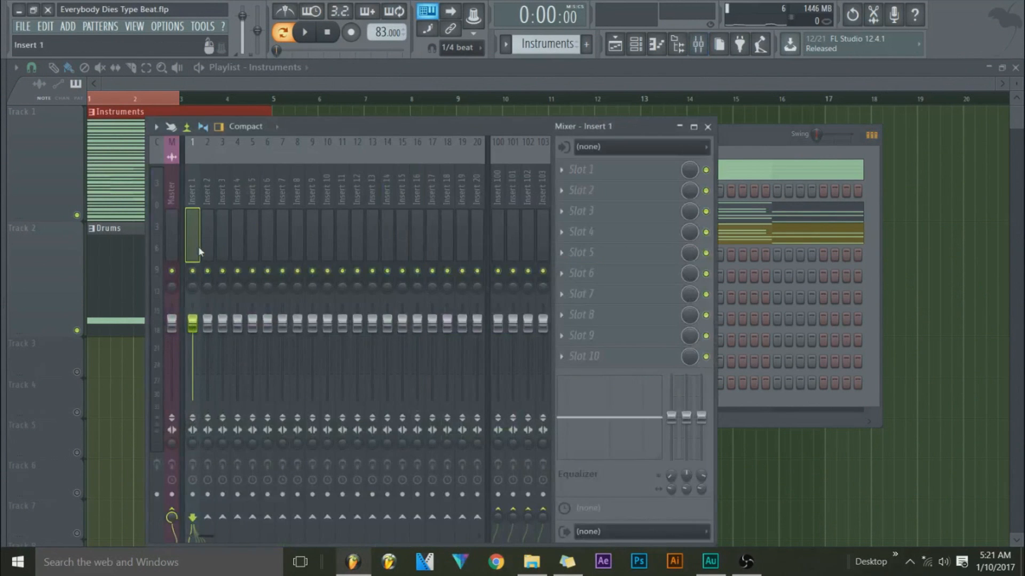
click(171, 494)
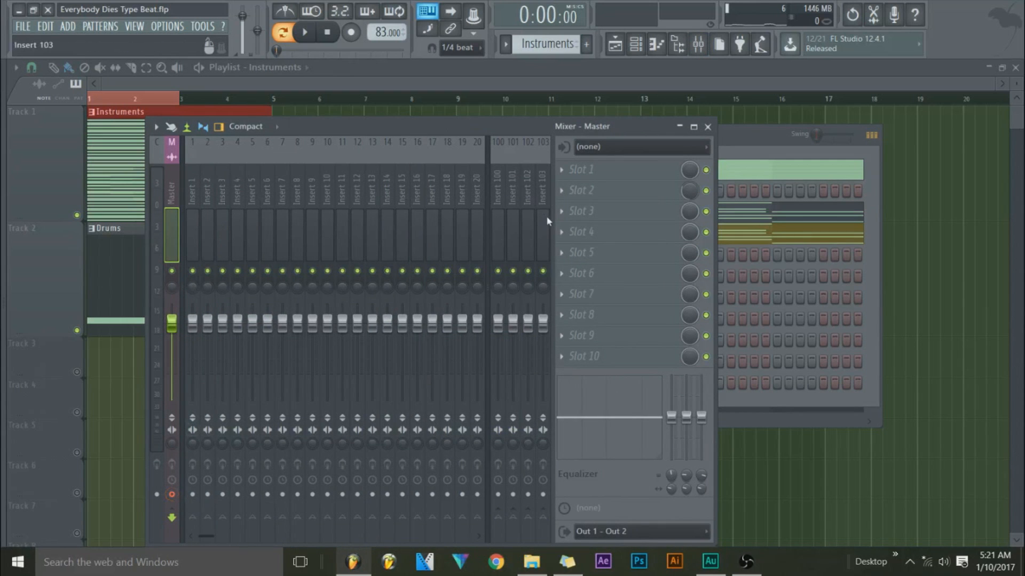
Step: Examine the Rhodes notes in the piano roll, selecting the first chord and viewing the available chord and scale stamps
click(775, 177)
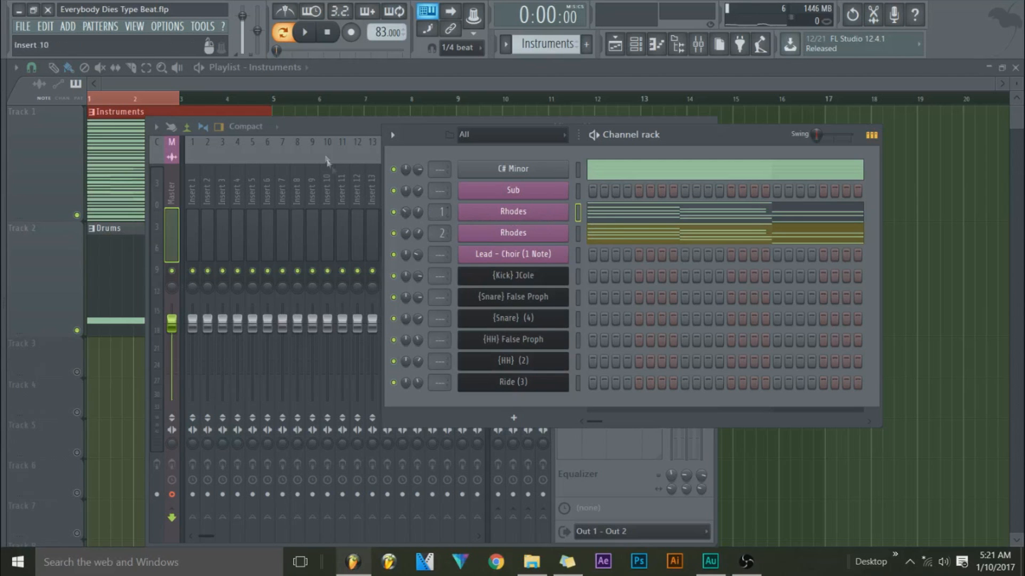
click(671, 222)
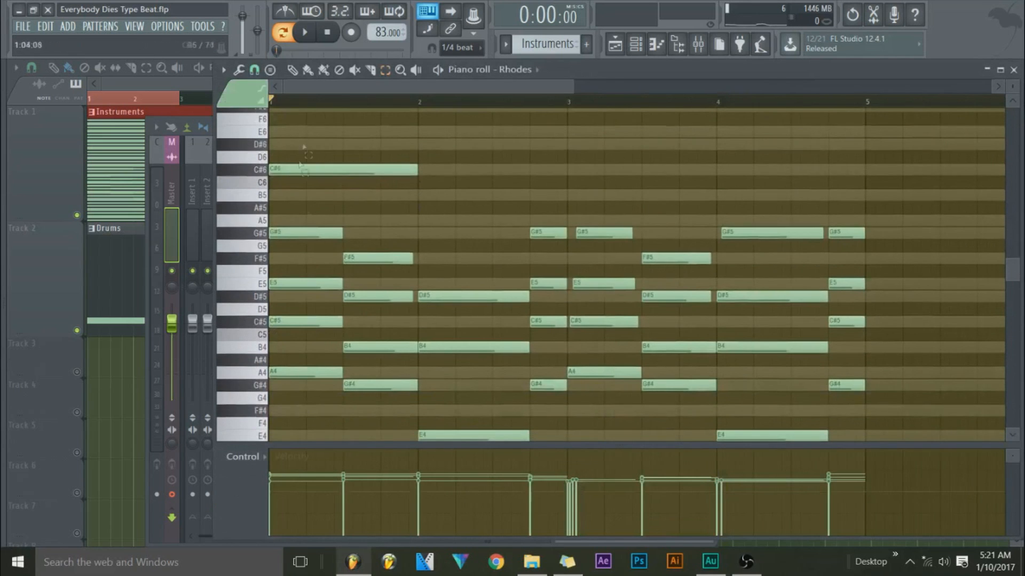
scroll(422, 295, down, 2)
scroll(437, 297, up, 1)
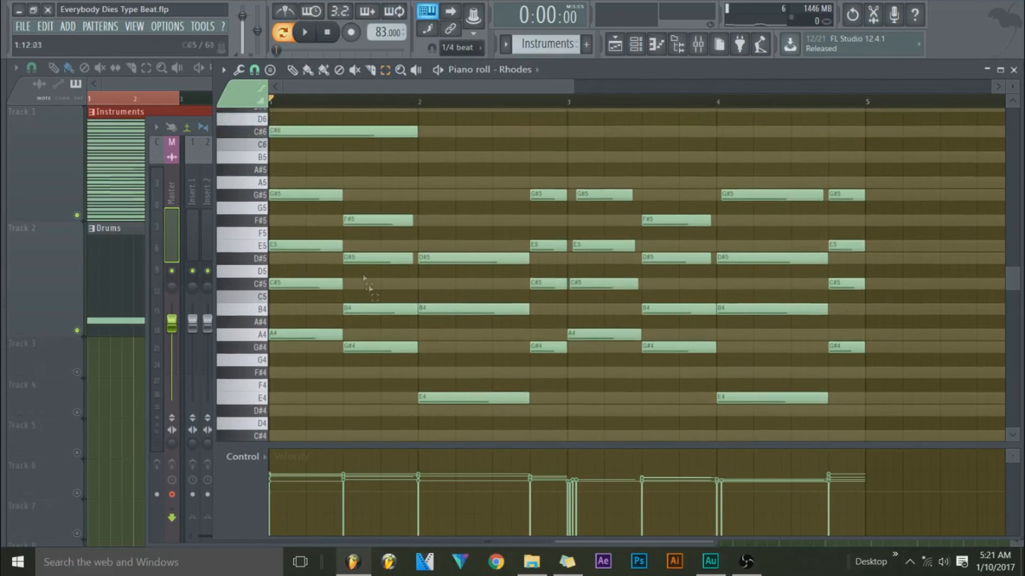
drag(320, 184, 294, 335)
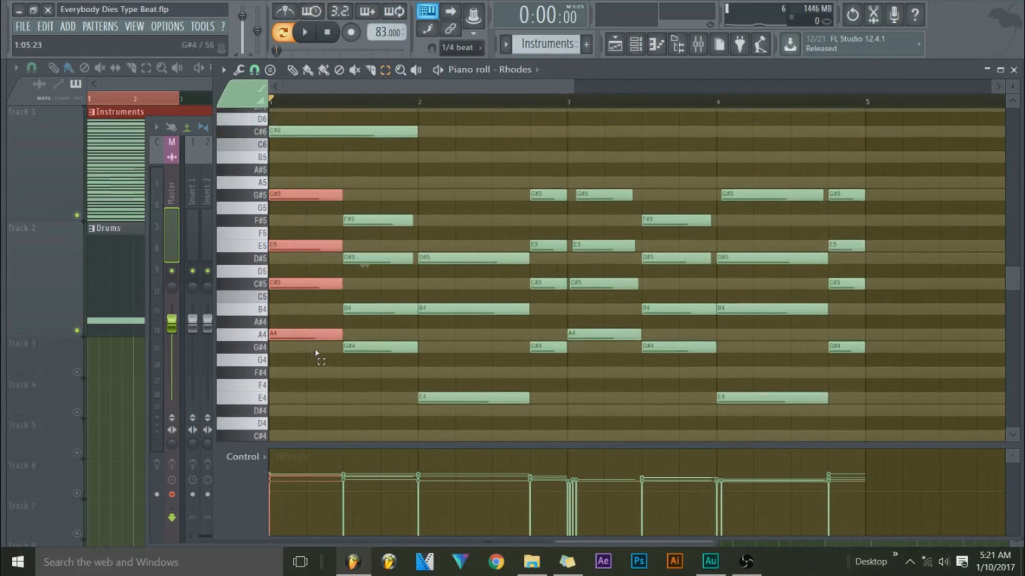
click(270, 69)
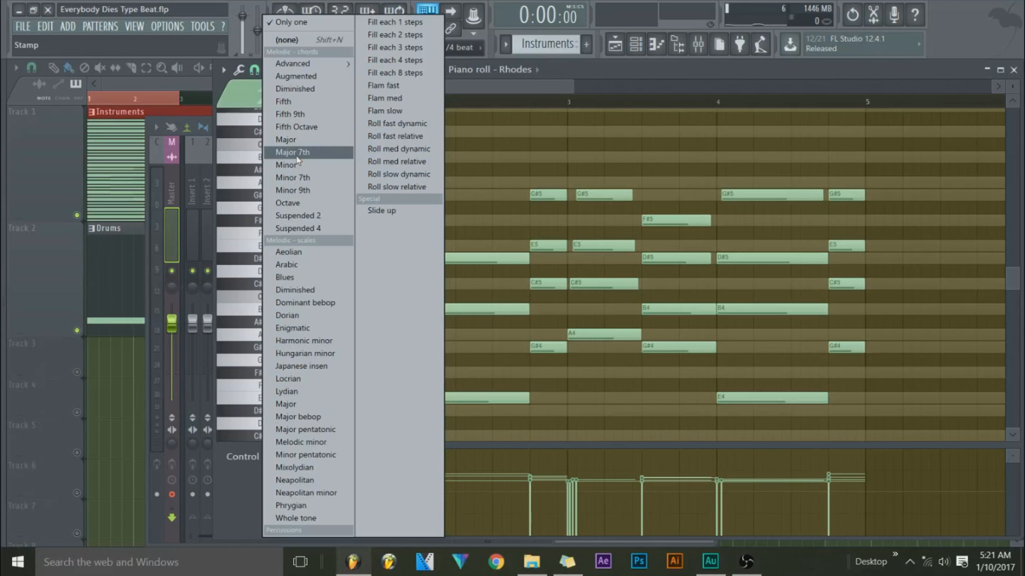
click(477, 93)
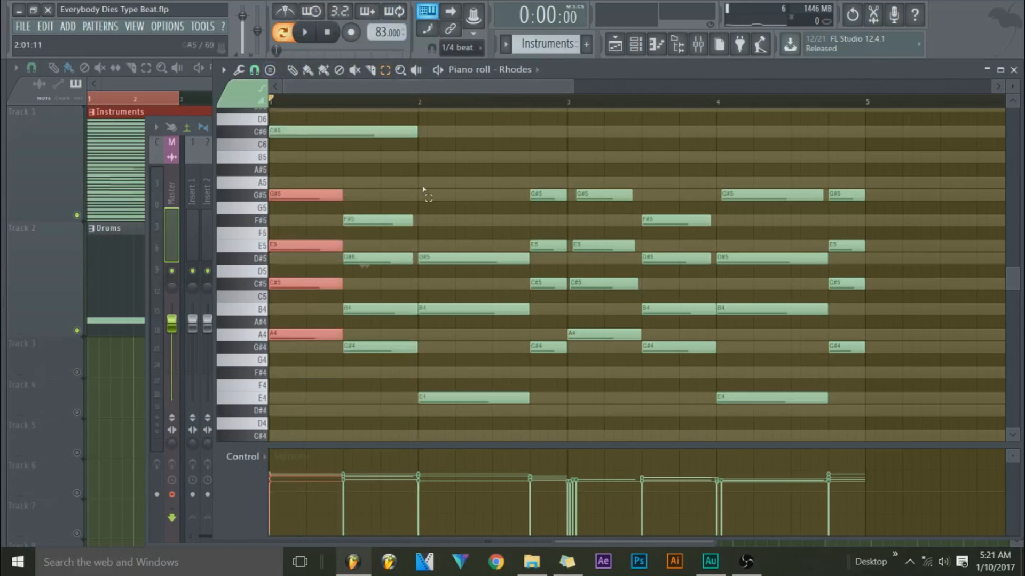
Step: Set the playlist snap to Bar and make the time selection cover bars 1 to 4 of the Instruments and Drums clips
click(615, 45)
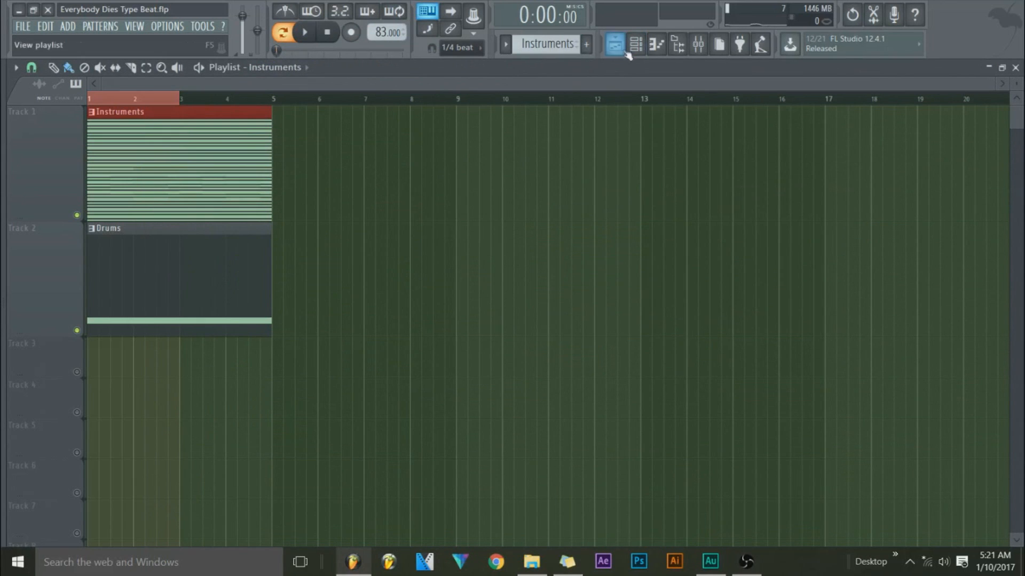
click(635, 46)
right_click(274, 101)
drag(274, 101, 178, 100)
click(32, 67)
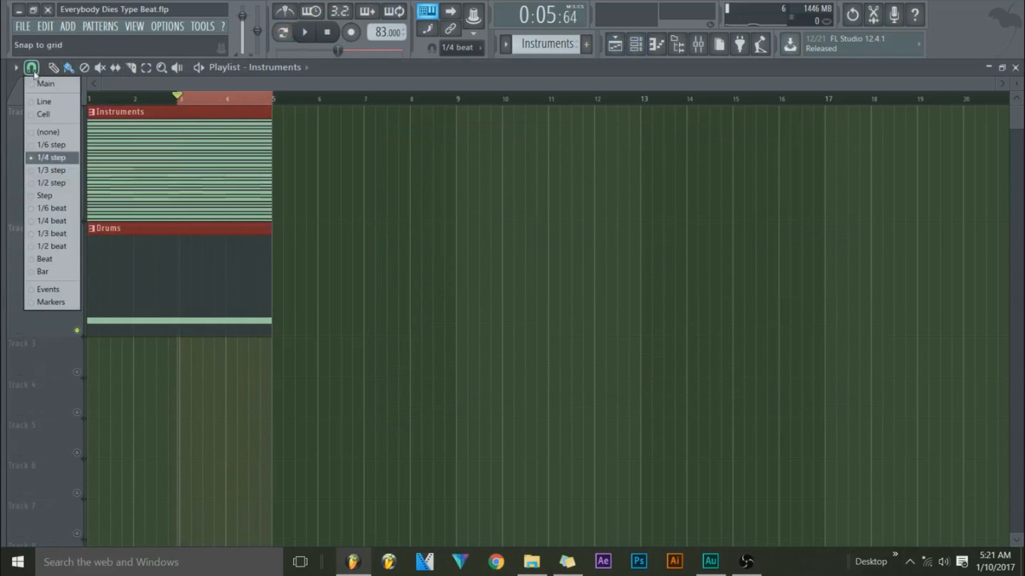
click(35, 261)
mouse_move(264, 99)
mouse_down()
mouse_move(228, 107)
mouse_move(273, 106)
mouse_up()
drag(273, 106, 8, 116)
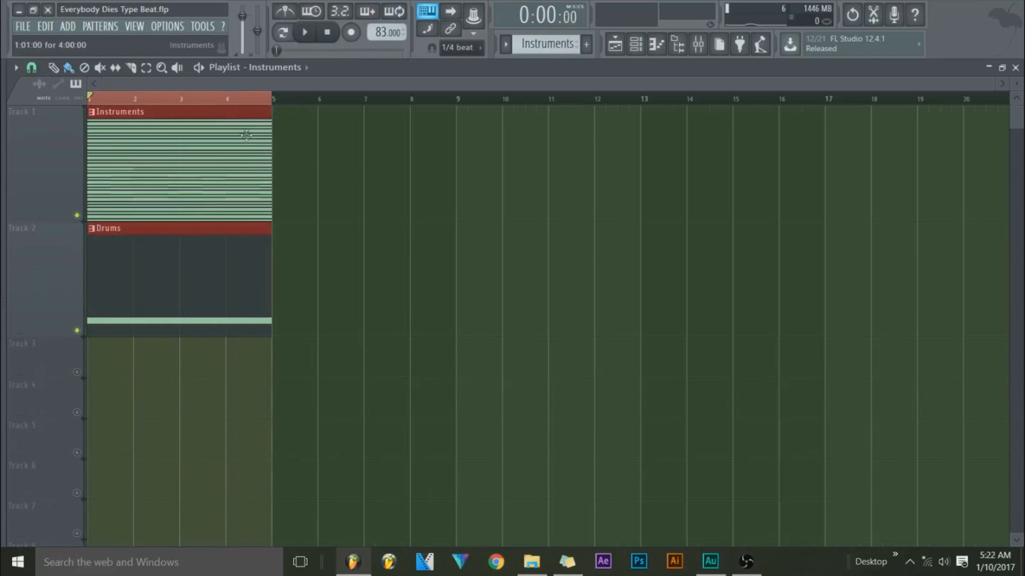
Step: Render the armed Master mixer track to a wave file, using the song selection as the range
click(635, 44)
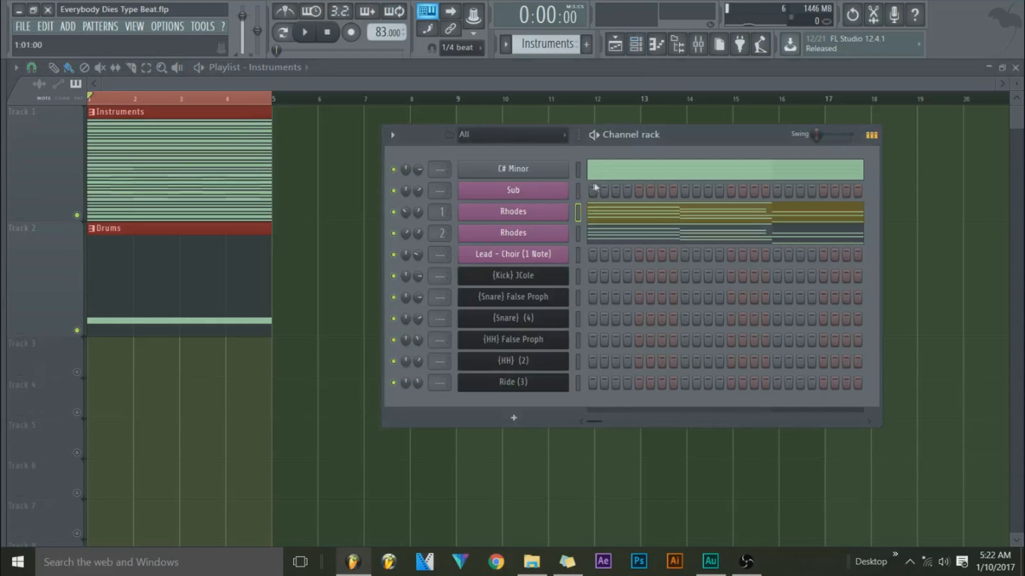
click(698, 43)
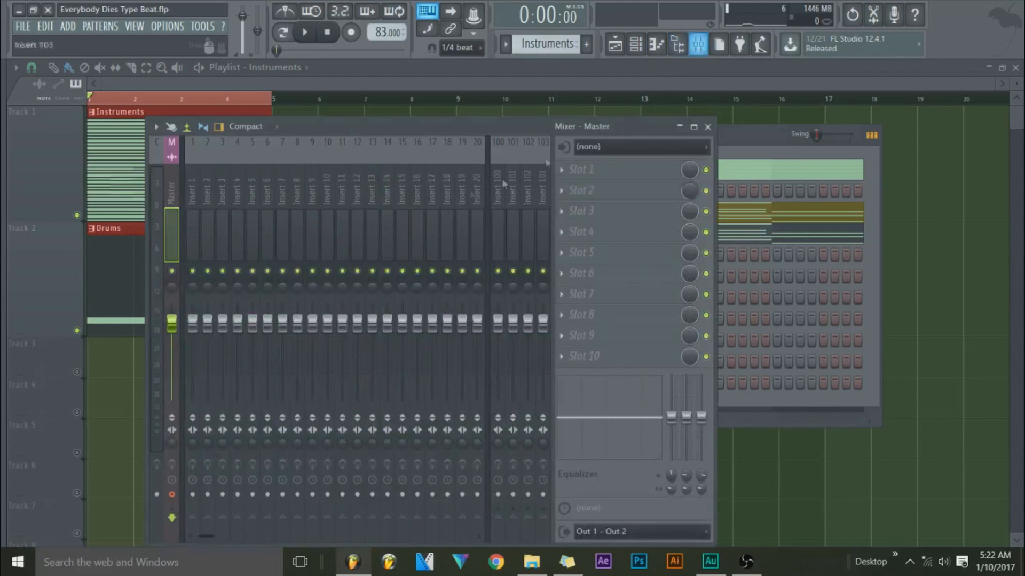
click(155, 127)
mouse_move(267, 155)
click(321, 155)
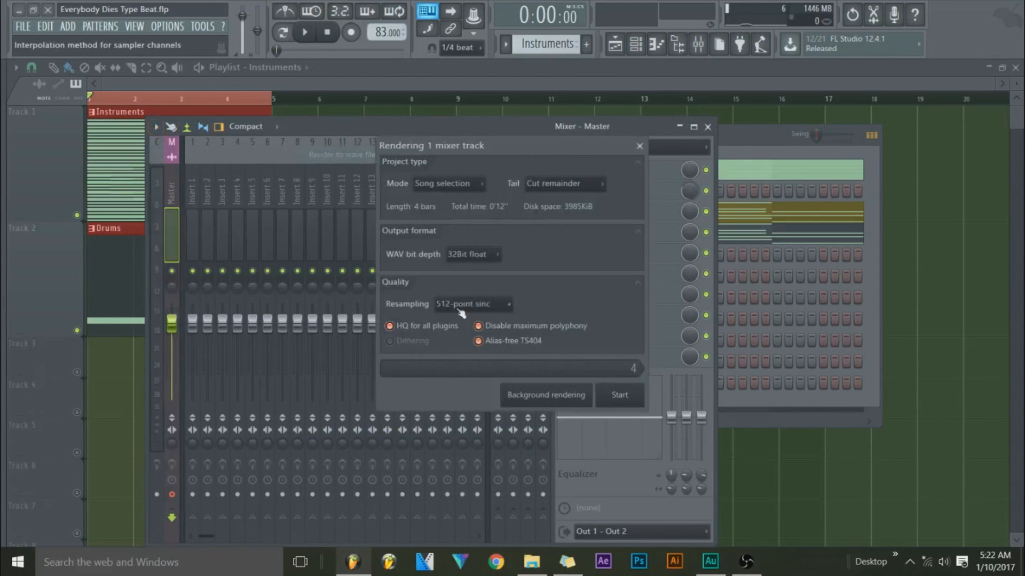
click(632, 396)
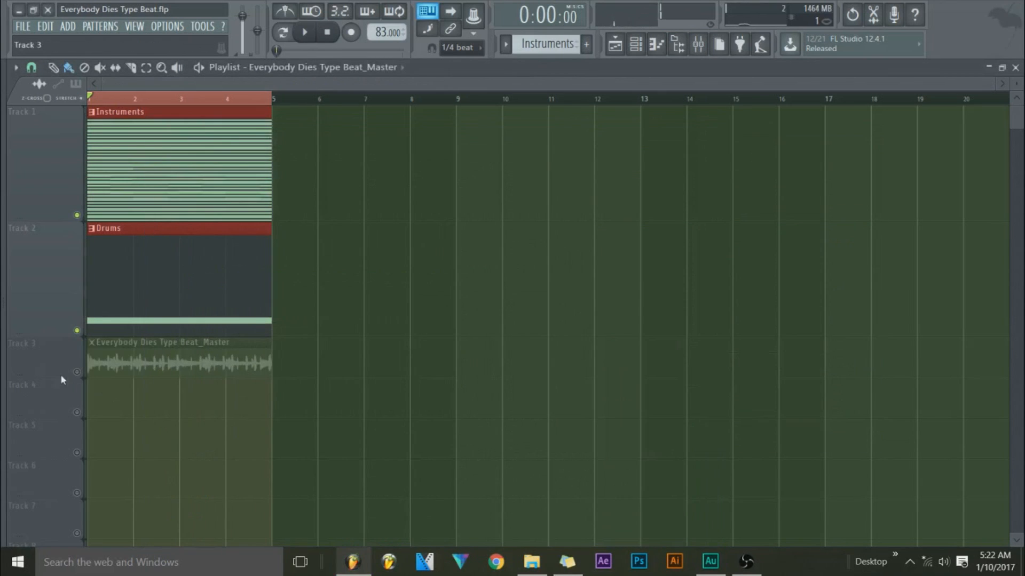
Step: Audition the rendered Master clip with Track 3 soloed, and delete the clip from the playlist
right_click(78, 373)
click(305, 32)
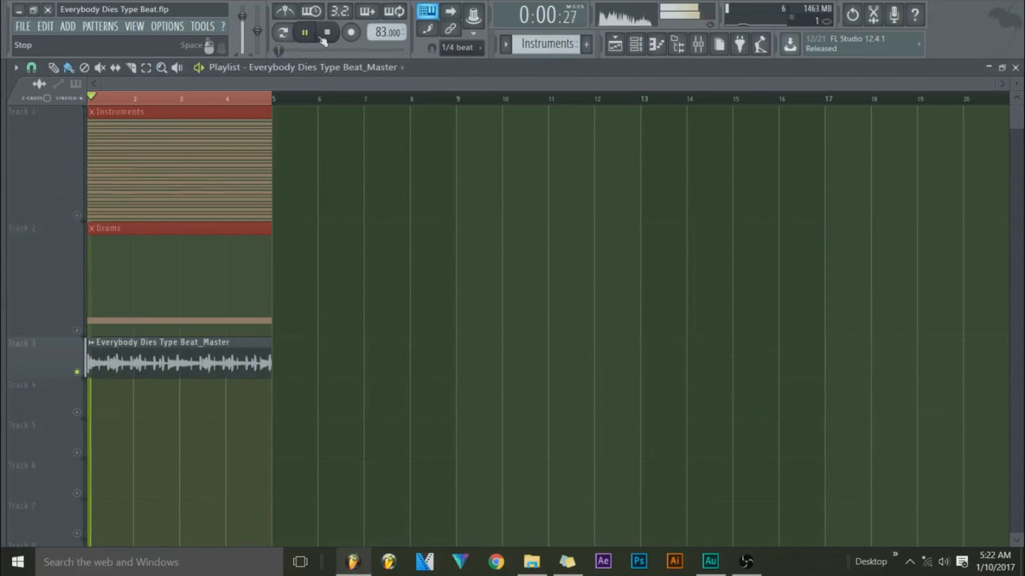
click(330, 37)
right_click(115, 346)
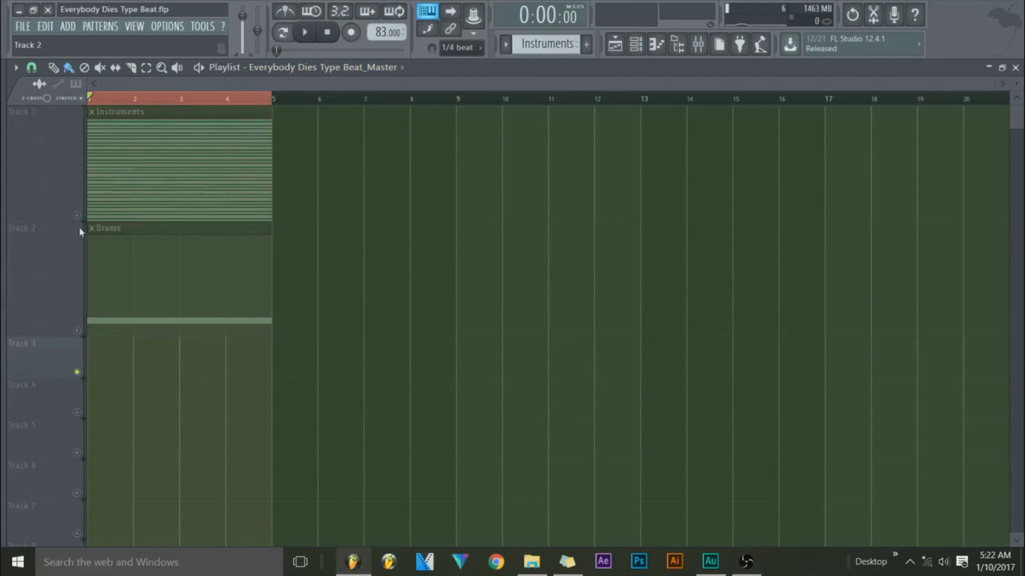
Step: Solo the Instruments track and render the armed Master mixer track to a wave file
right_click(76, 215)
click(698, 44)
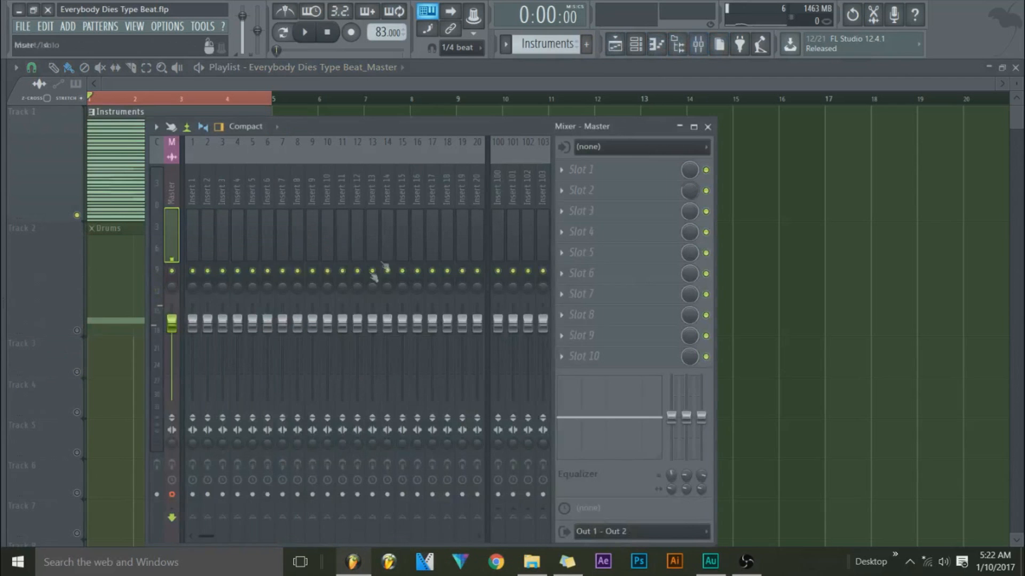
click(155, 126)
mouse_move(183, 155)
click(343, 157)
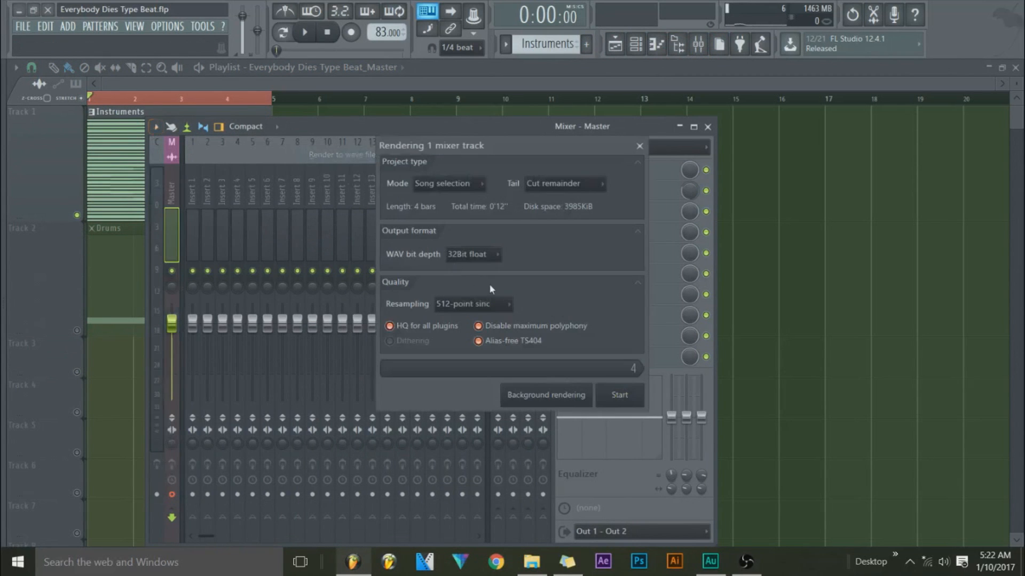
click(619, 394)
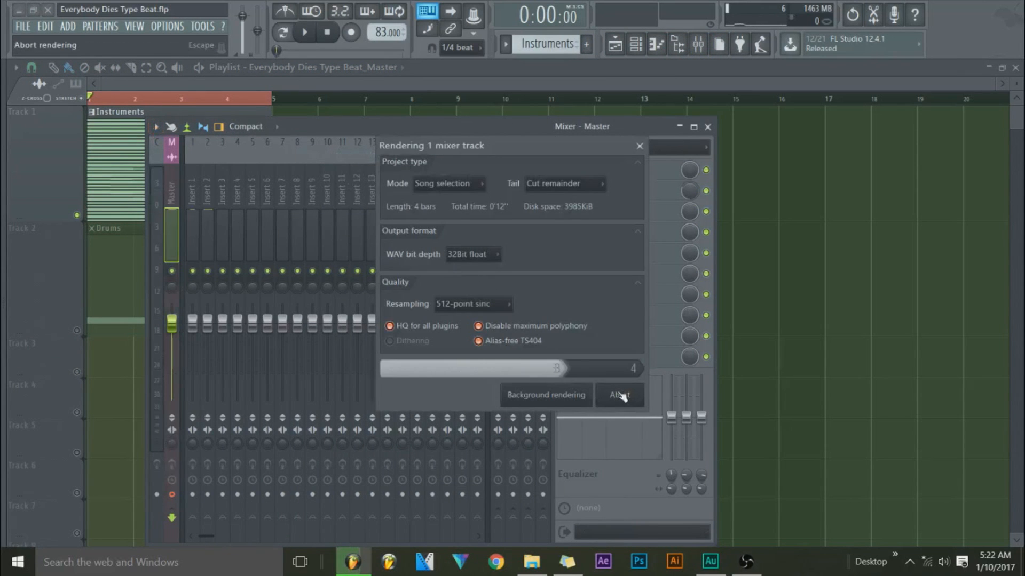
Step: Solo Track 3 and play back the instruments-only audio clip
click(190, 84)
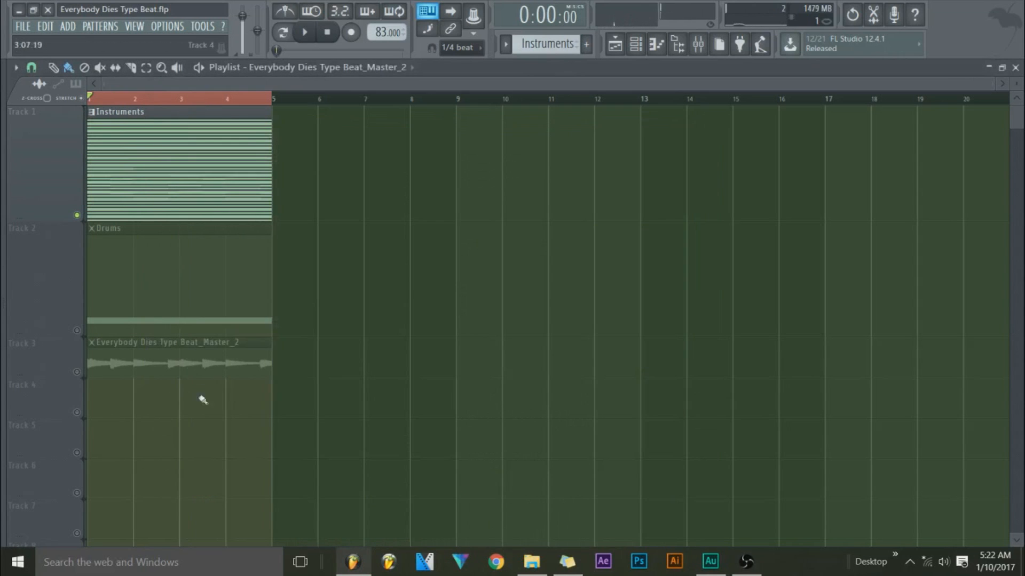
click(85, 374)
click(304, 35)
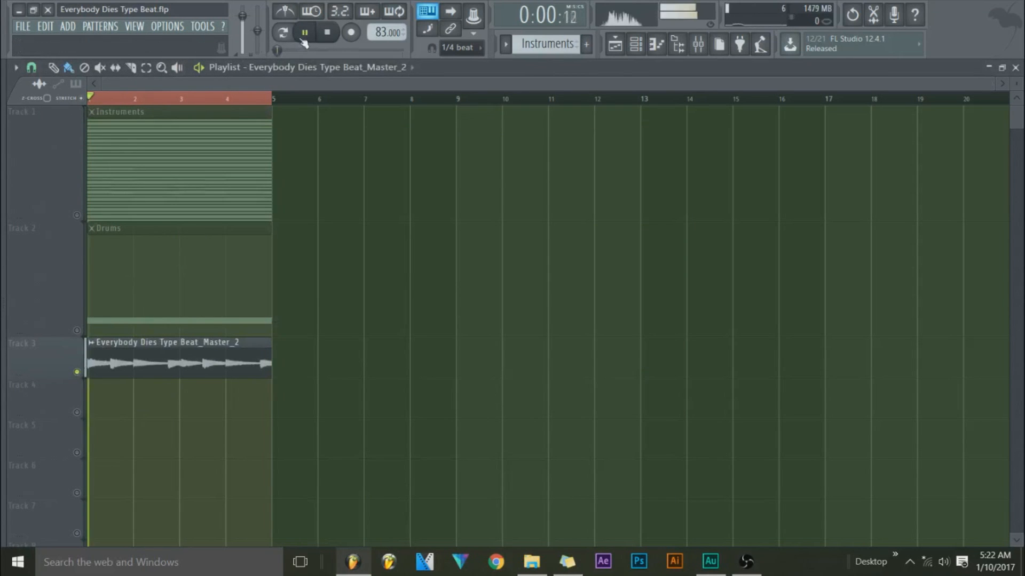
Step: Cut the notes from the second Rhodes channel and stop playback
click(656, 44)
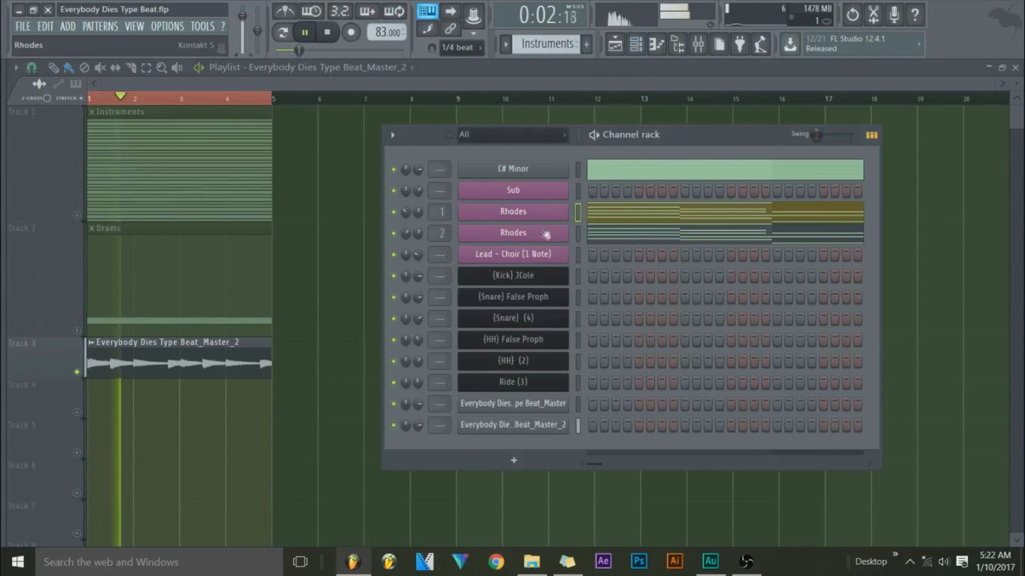
right_click(555, 233)
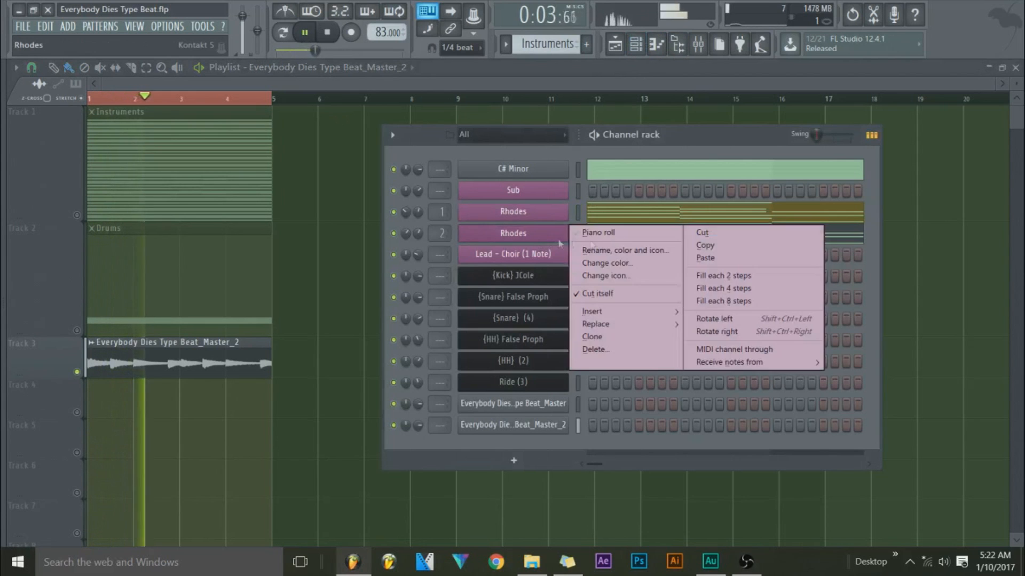
click(716, 236)
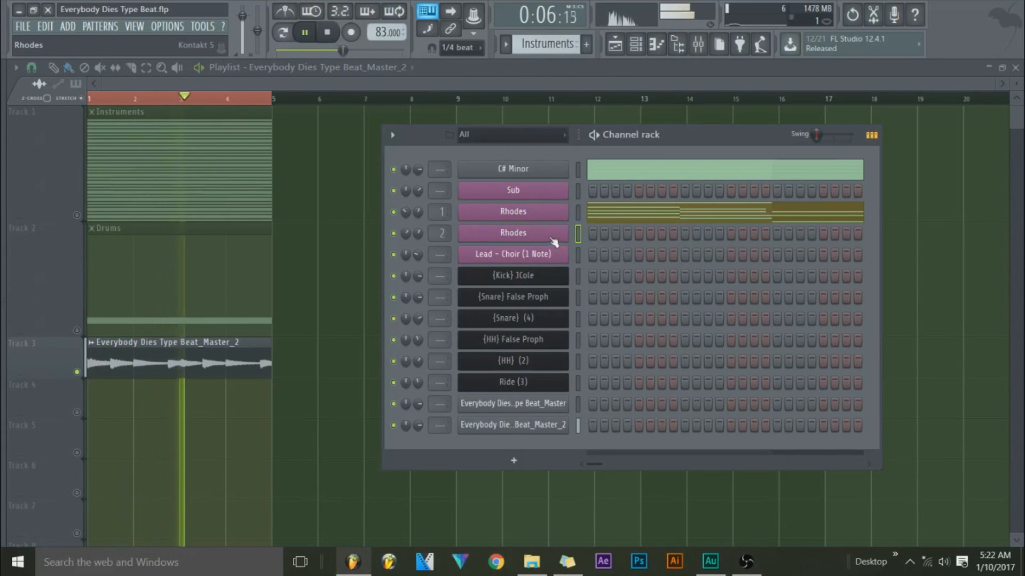
click(328, 33)
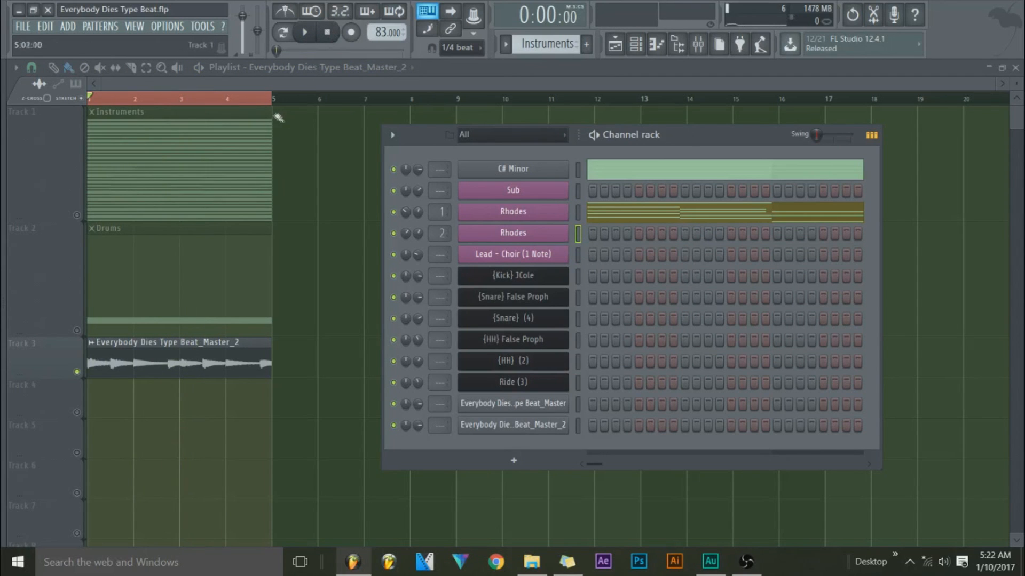
Step: Route the two rendered audio channels to mixer tracks 1 and 2, and rename the first one "R1"
scroll(435, 410, up, 2)
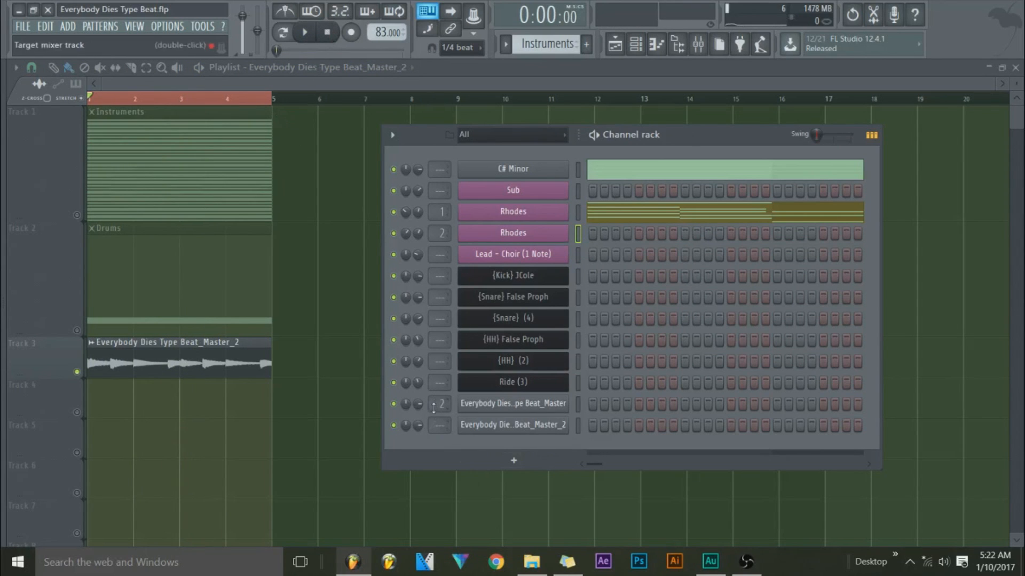
scroll(435, 424, up, 1)
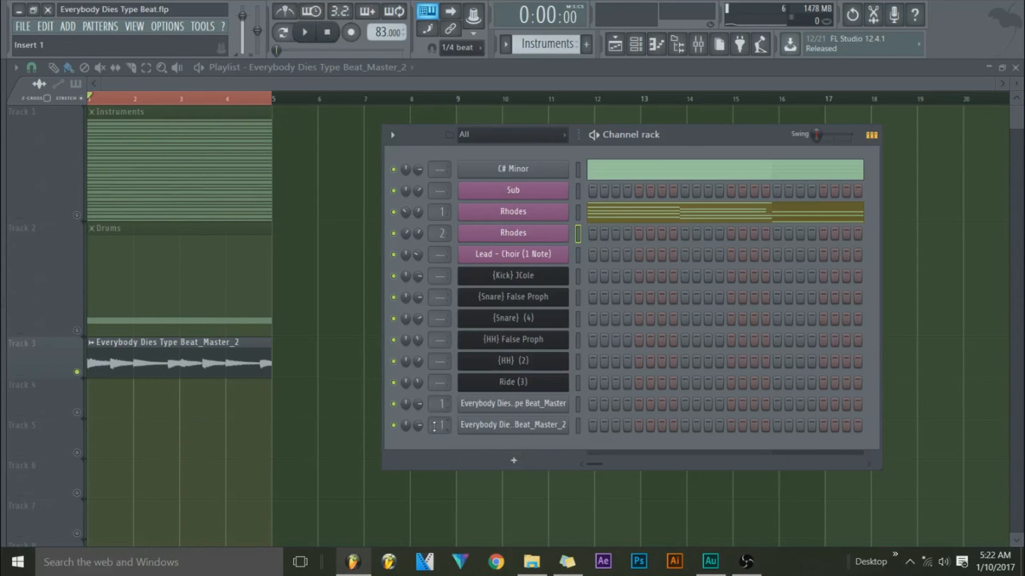
right_click(515, 405)
click(595, 418)
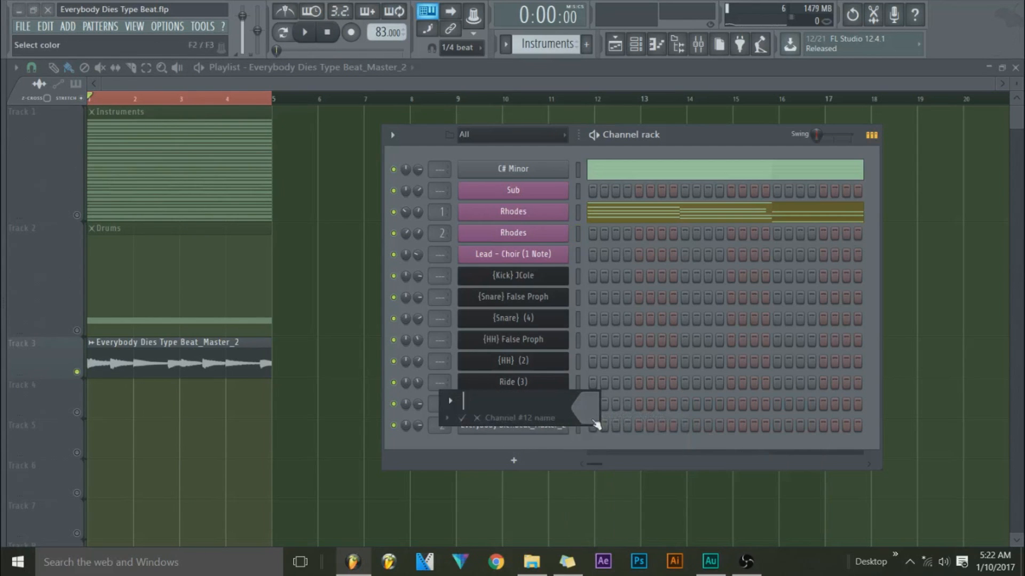
text(R1)
key(Return)
right_click(565, 426)
click(579, 418)
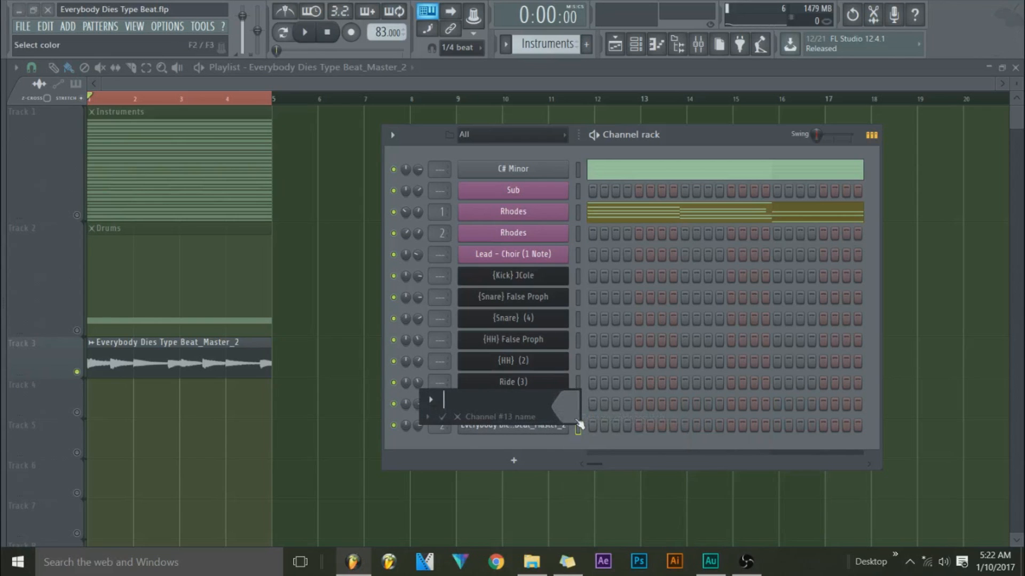
key(Escape)
Step: Rename the second rendered audio channel, Everybody Dies Type Beat_Master_2, as "Rhodes"
right_click(567, 426)
click(601, 417)
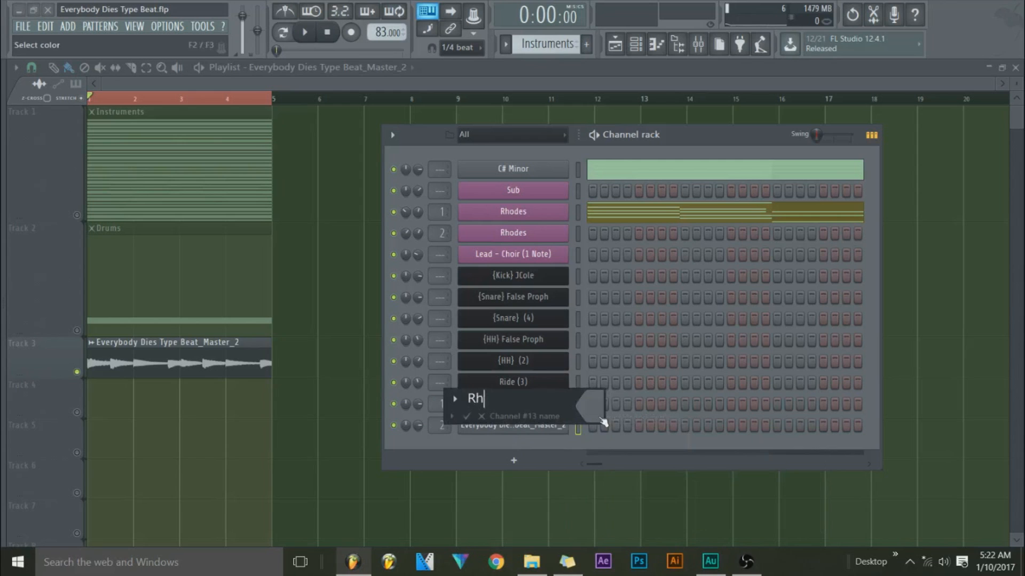
text(Rhodes)
key(Return)
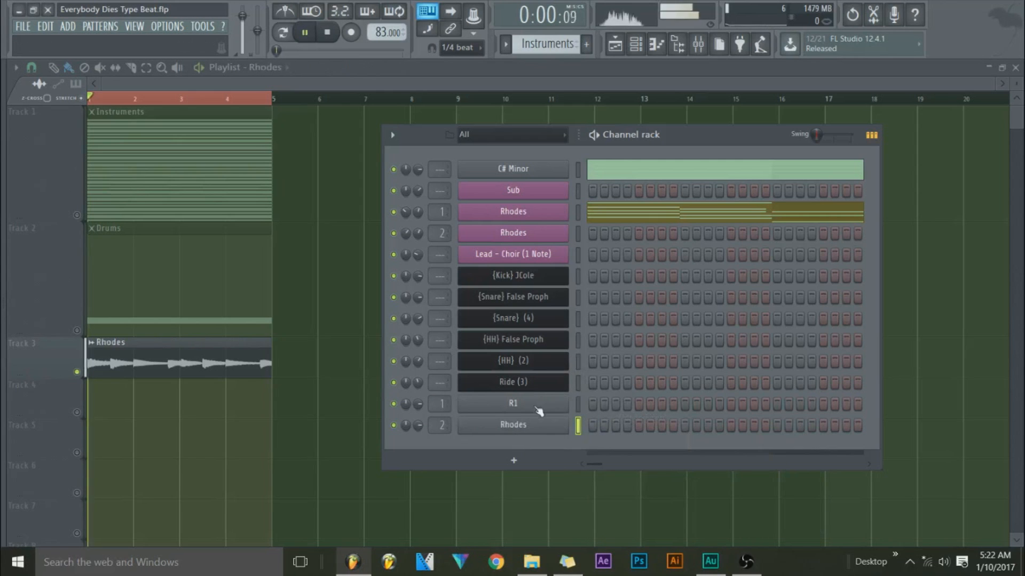
Step: Delete the R1 audio channel and move the Rhodes audio channel directly below the second Rhodes instrument channel
right_click(539, 410)
click(584, 528)
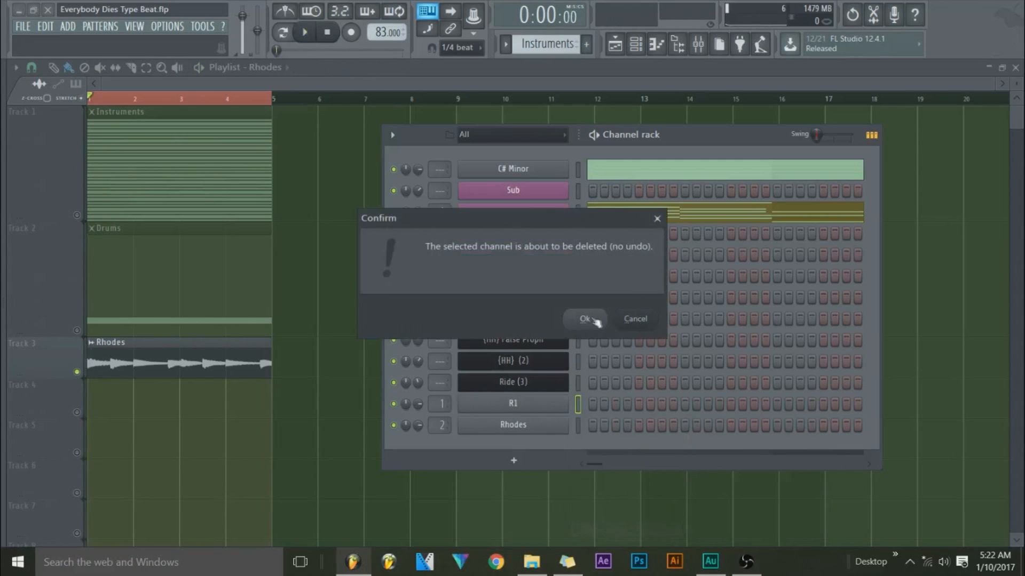
click(589, 318)
drag(534, 398, 534, 257)
right_click(534, 233)
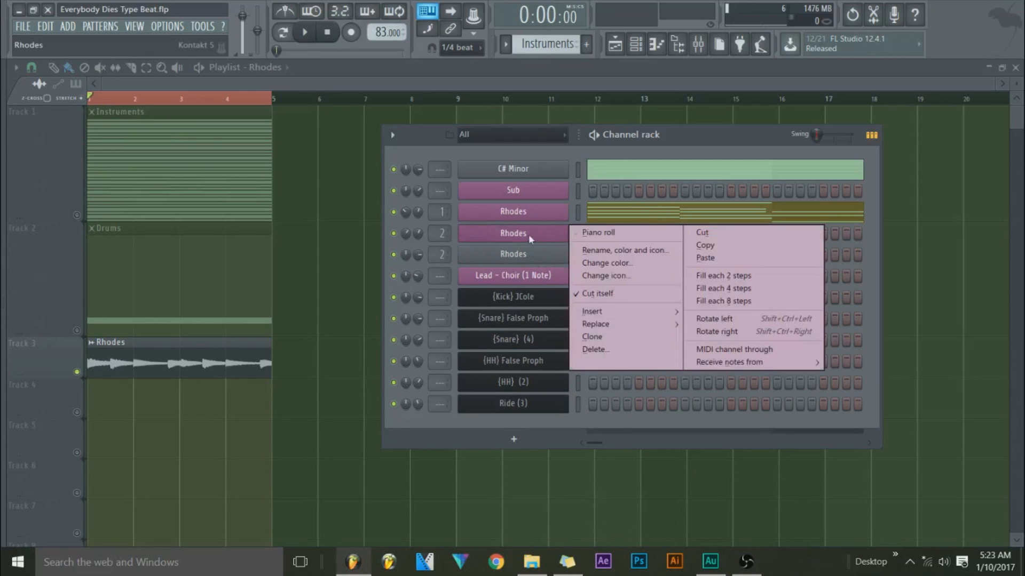
click(592, 151)
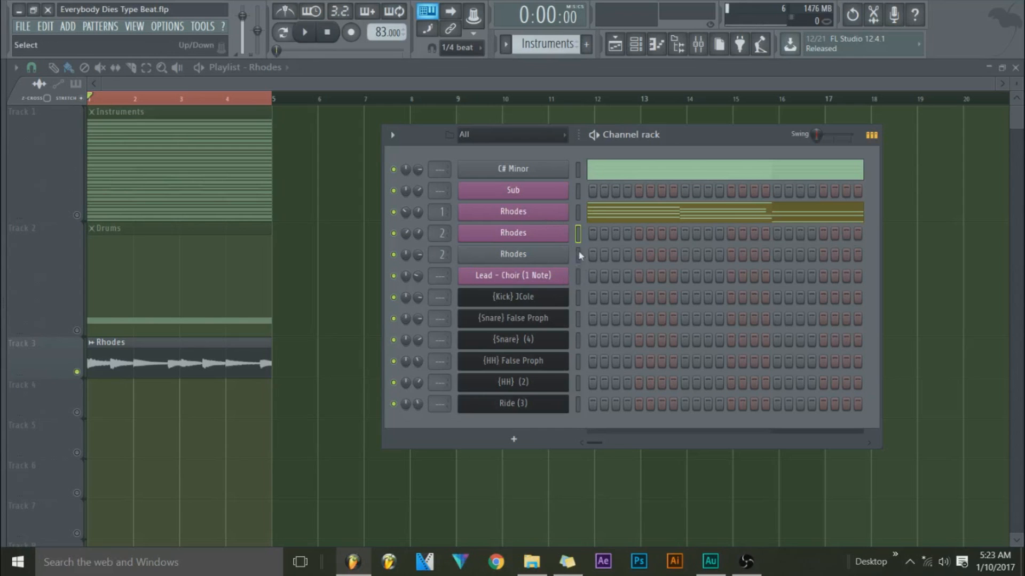
right_click(559, 237)
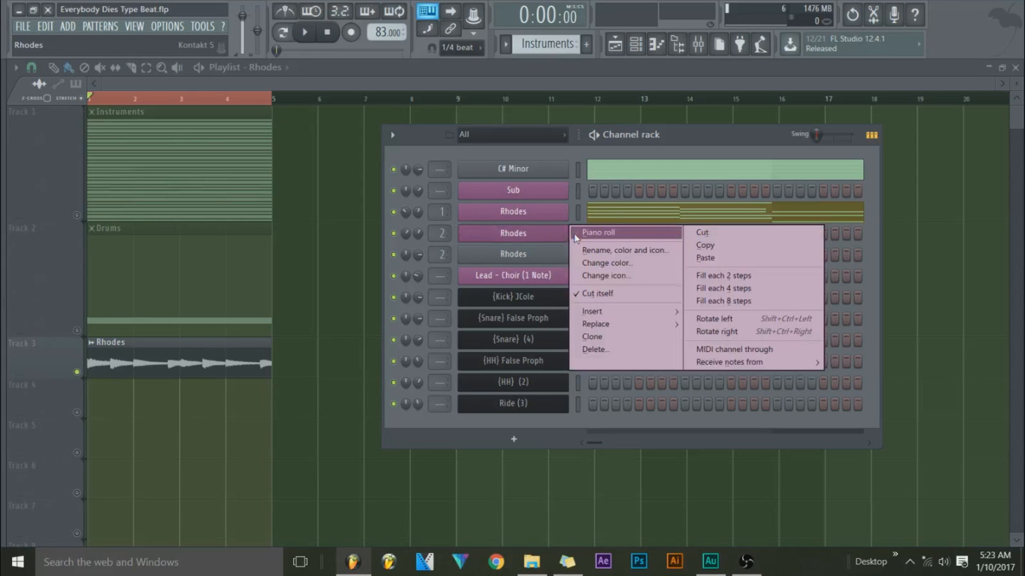
click(26, 268)
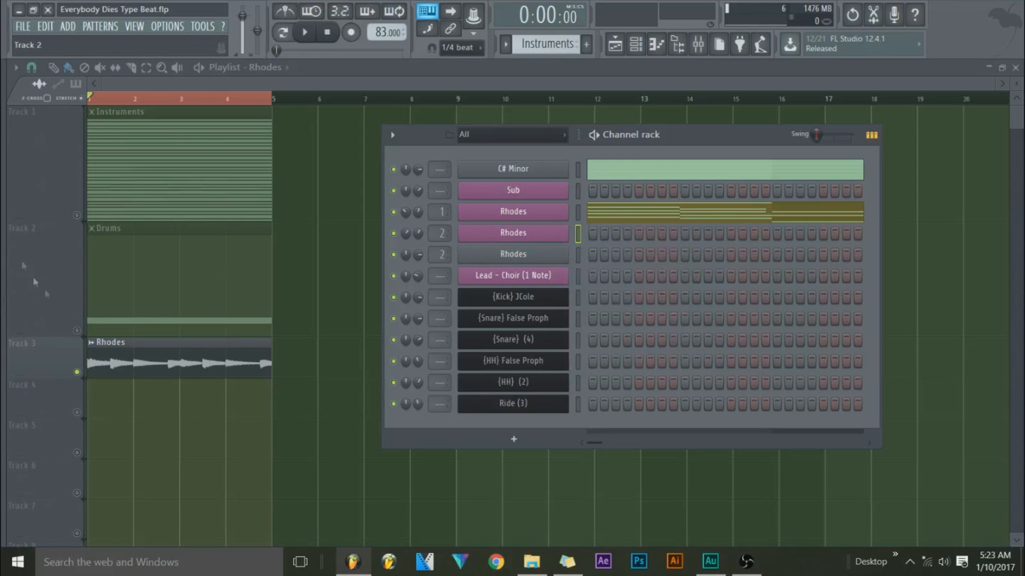
Step: Unmute the playlist track that holds the Instruments pattern
click(80, 329)
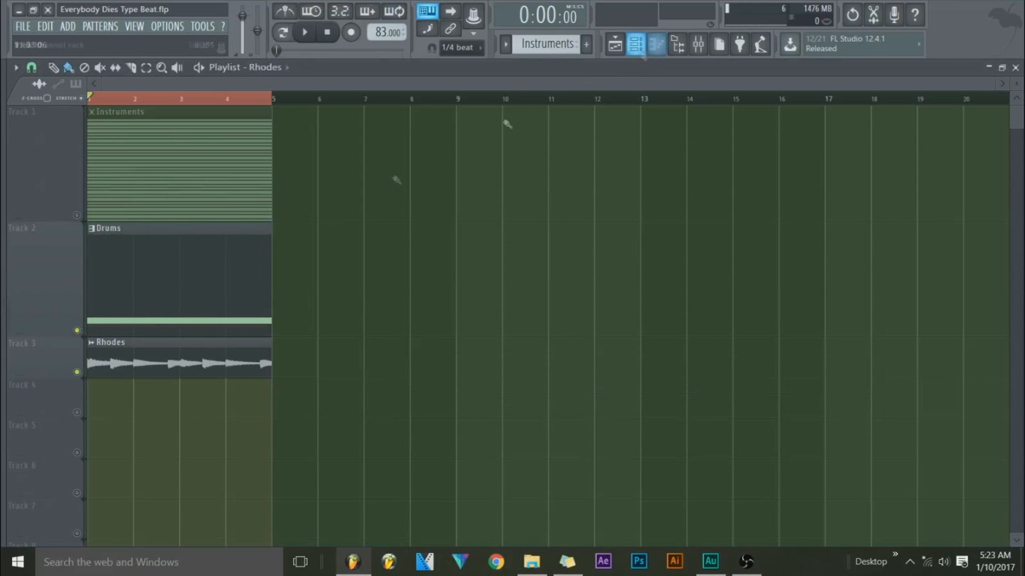
click(79, 330)
mouse_move(146, 160)
mouse_down()
mouse_move(428, 155)
mouse_move(143, 148)
mouse_up()
click(77, 216)
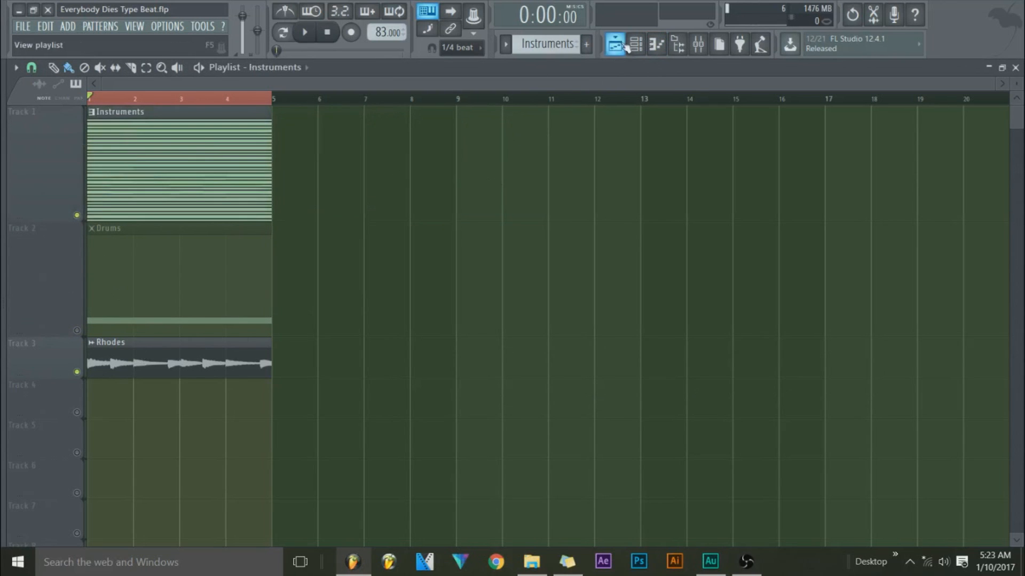
Step: Mute the first Rhodes instrument channel and open the piano roll of the second Rhodes instrument
click(635, 44)
click(394, 212)
right_click(512, 233)
click(622, 233)
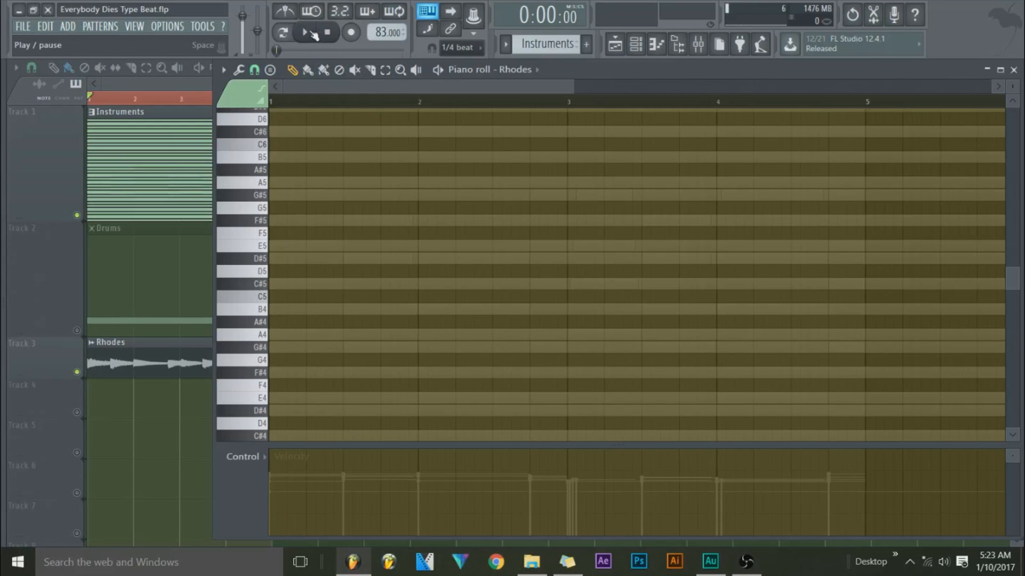
Step: Play the loop with the second Rhodes piano roll open and restart it from bar 1
click(312, 33)
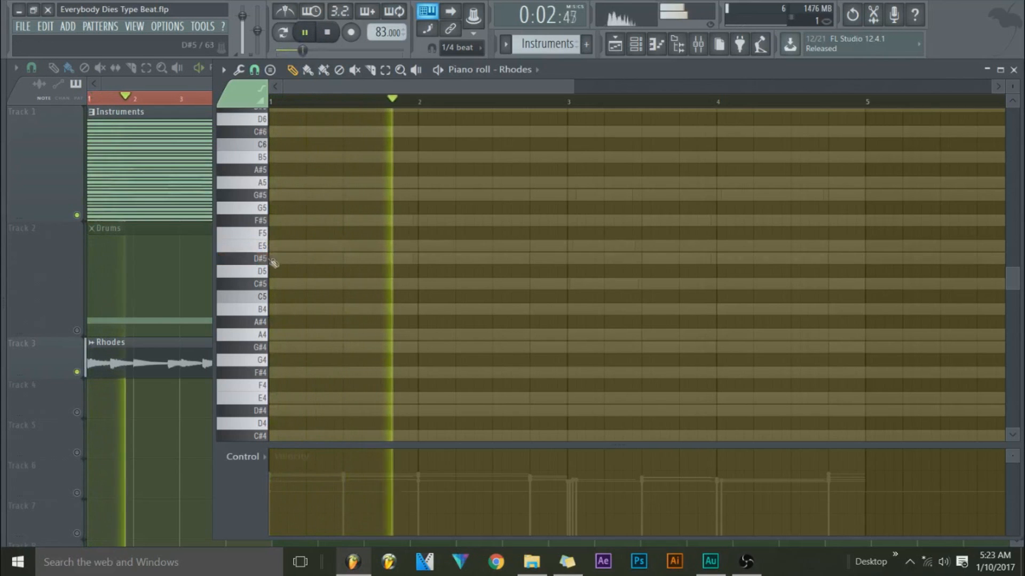
click(272, 101)
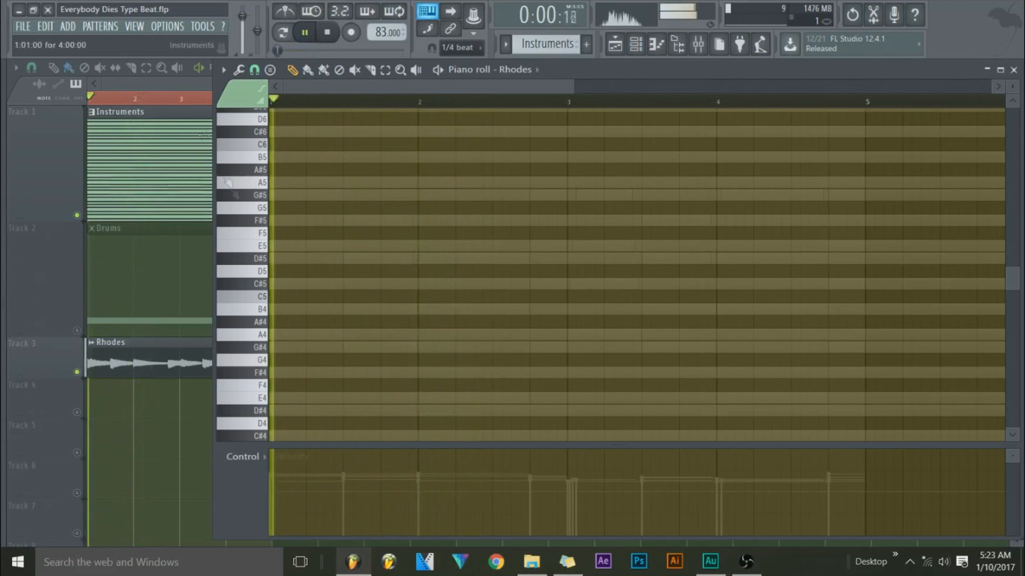
key(super)
key(super)
Step: Draw a short D#5, an E5 and another D#5 note early in bar 1 and stop playback
click(293, 259)
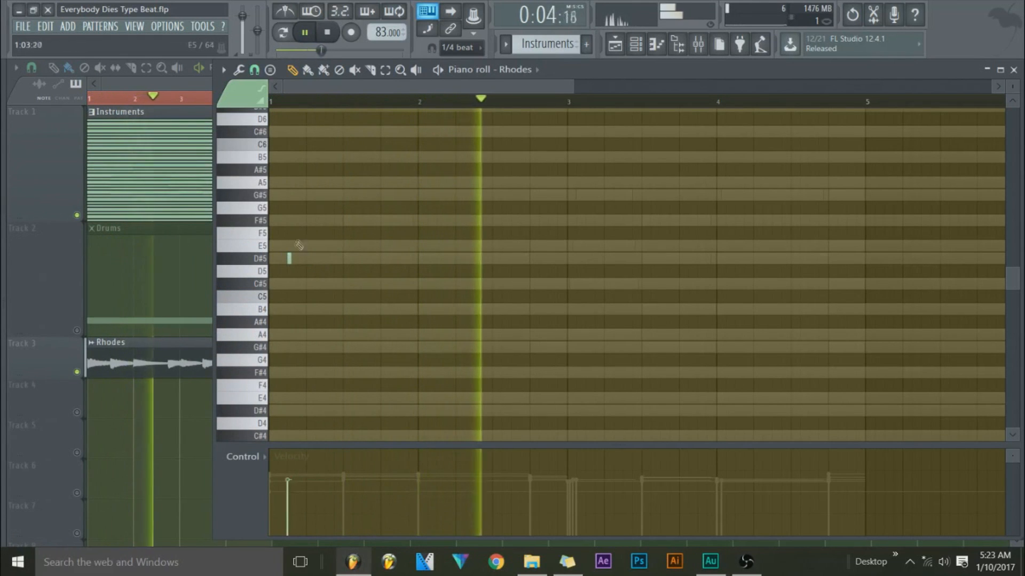
click(294, 245)
drag(296, 247, 308, 247)
click(309, 259)
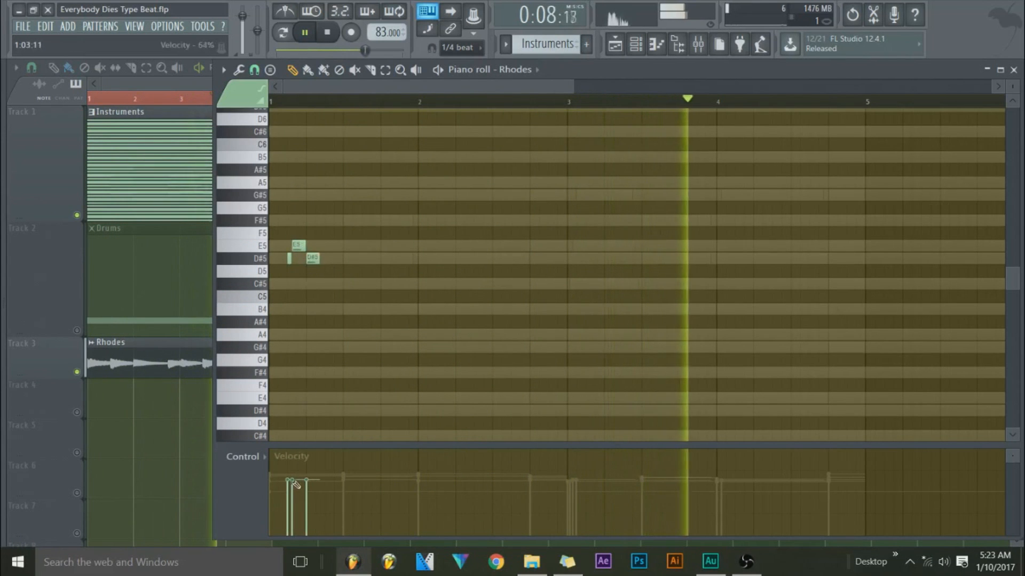
key(space)
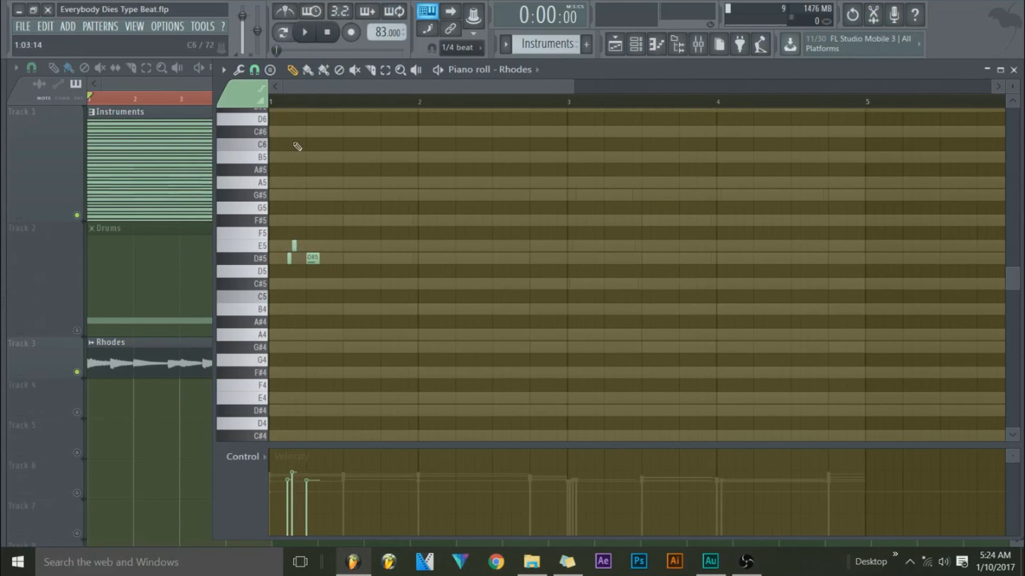
Step: Place the second D#5 directly after the E5, extend it to just past the middle of bar 1, and play the phrase
scroll(294, 104, up, 2)
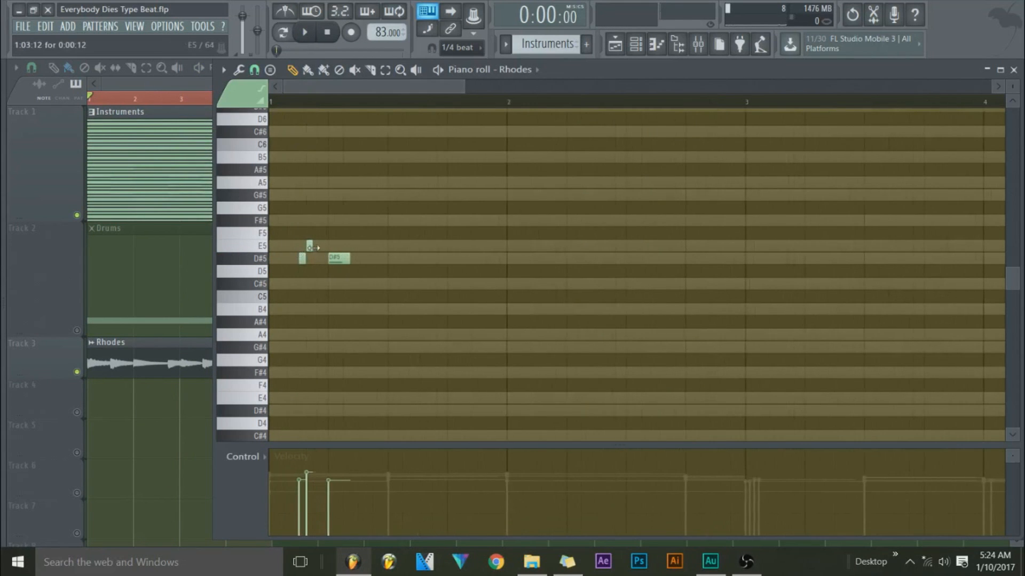
drag(339, 263, 337, 260)
key(space)
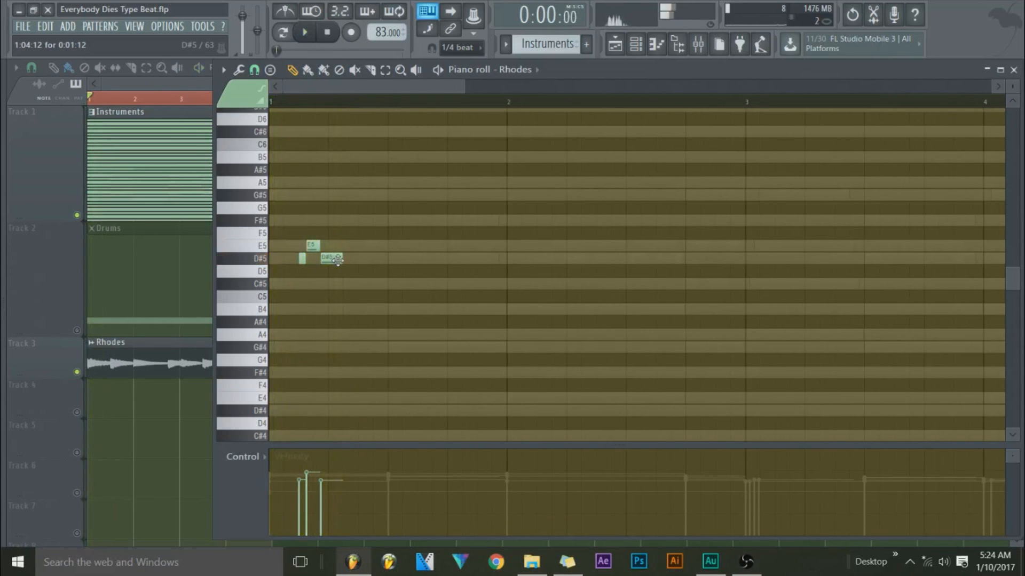
double_click(341, 261)
click(604, 181)
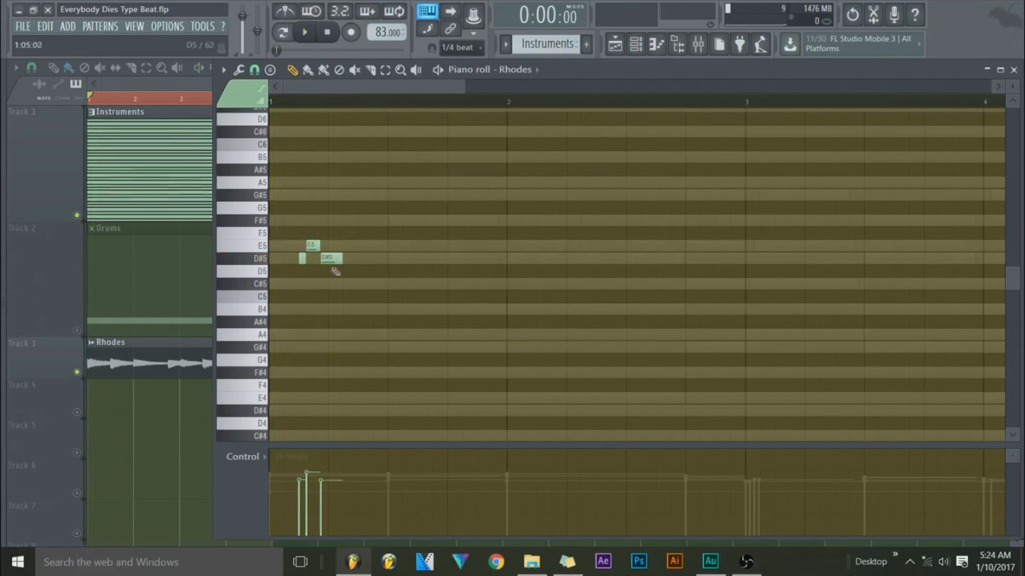
drag(356, 262, 394, 260)
key(space)
click(335, 470)
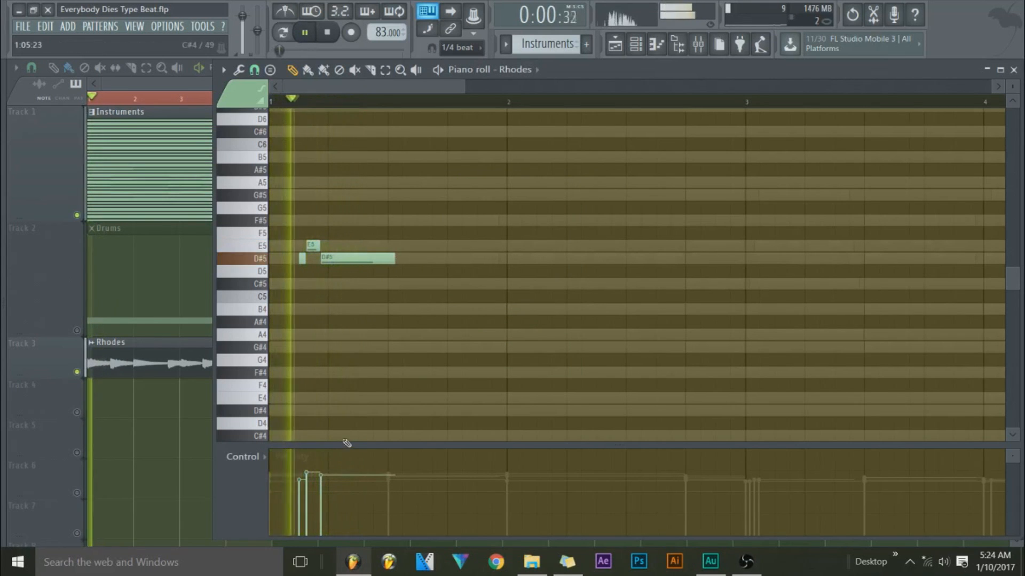
key(space)
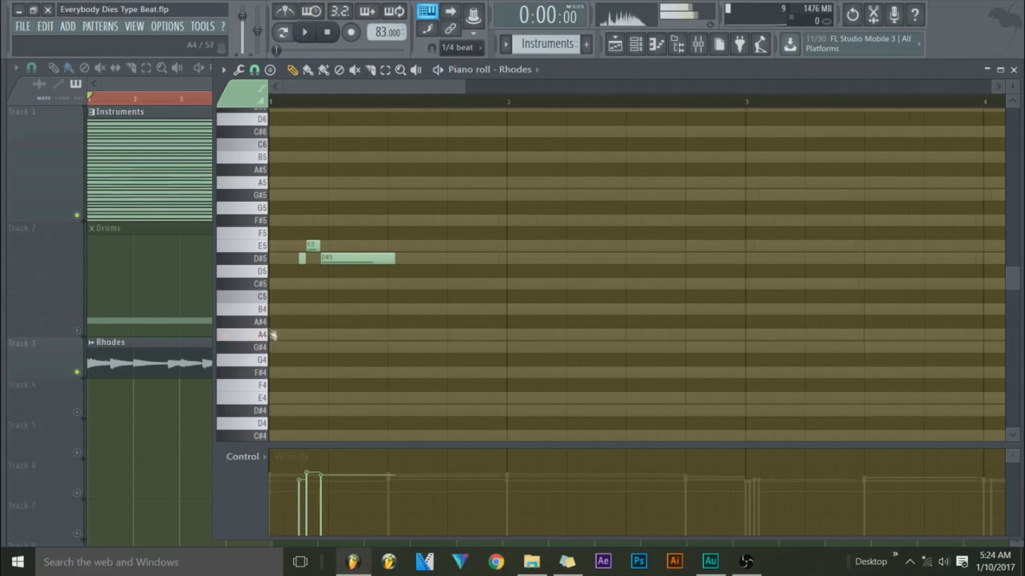
Step: Copy the three-note phrase down to B4 in the second half of bar 1, using C#5 as its middle note
drag(329, 260, 411, 312)
double_click(413, 311)
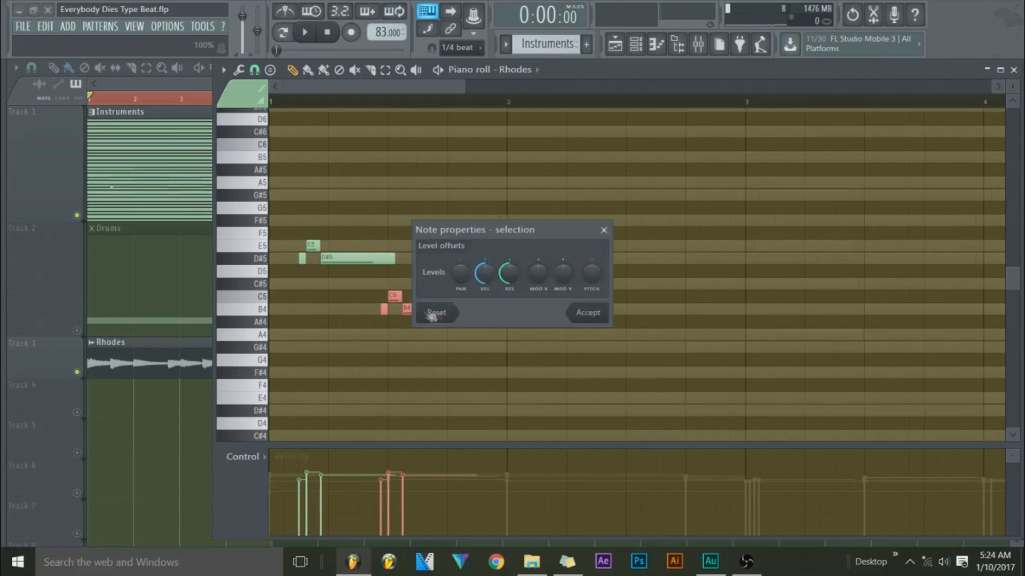
click(603, 231)
key(space)
drag(447, 308, 482, 308)
ctrl+click(459, 341)
key(space)
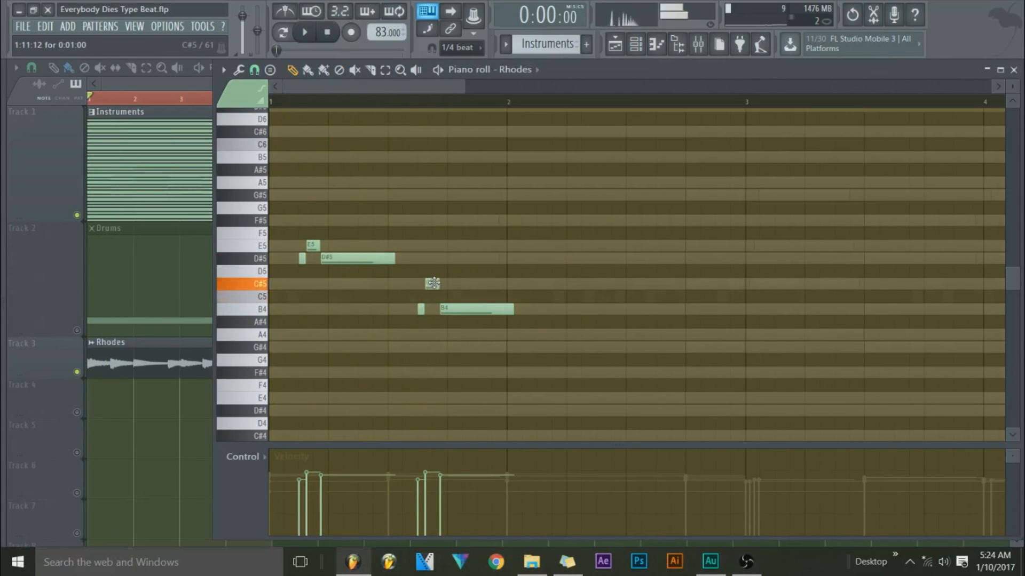
Step: Extend the long D#5 note up to the start of the B4 phrase and check it in playback
key(space)
drag(402, 265, 423, 265)
key(space)
Step: Copy the phrase down to G#4 in bar 2, raise its middle note to B4, and play it
drag(479, 292, 583, 351)
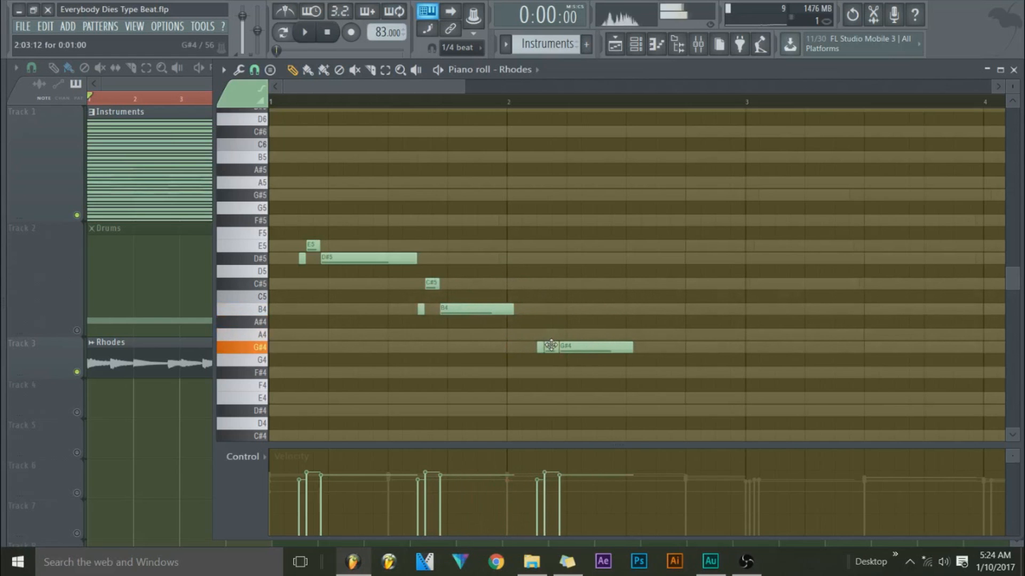
key(space)
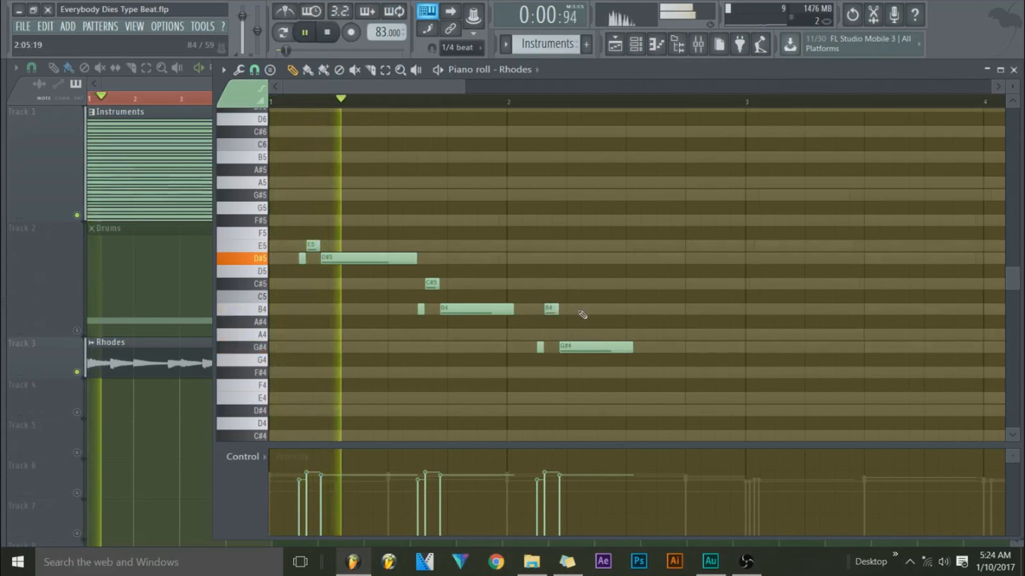
Step: Copy the phrase down to F#4 with a G#4 middle note late in bar 2, double its opening pair, and play it
drag(588, 291, 532, 363)
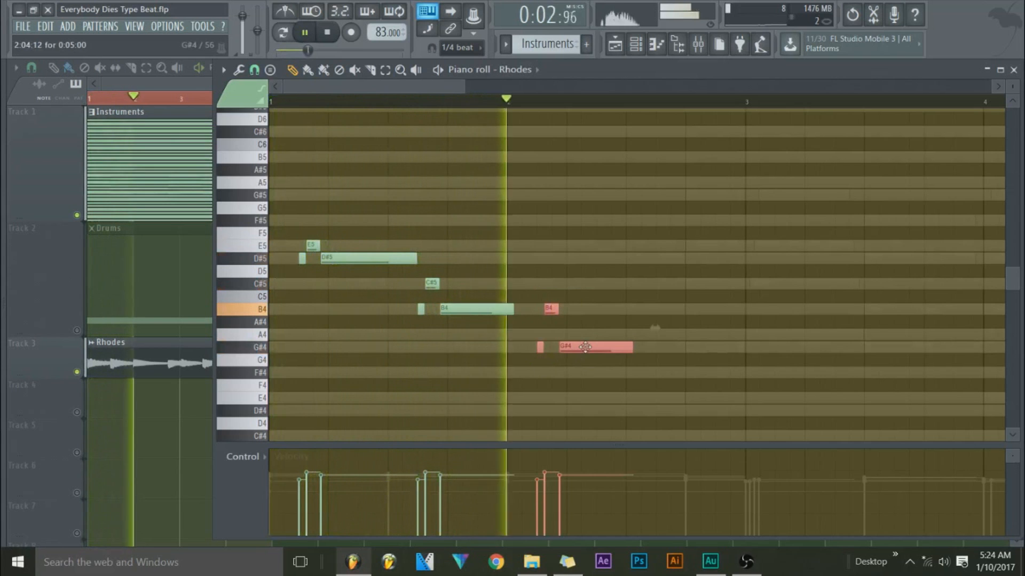
drag(587, 347, 703, 368)
ctrl+click(698, 361)
drag(670, 335, 722, 371)
drag(702, 333, 652, 378)
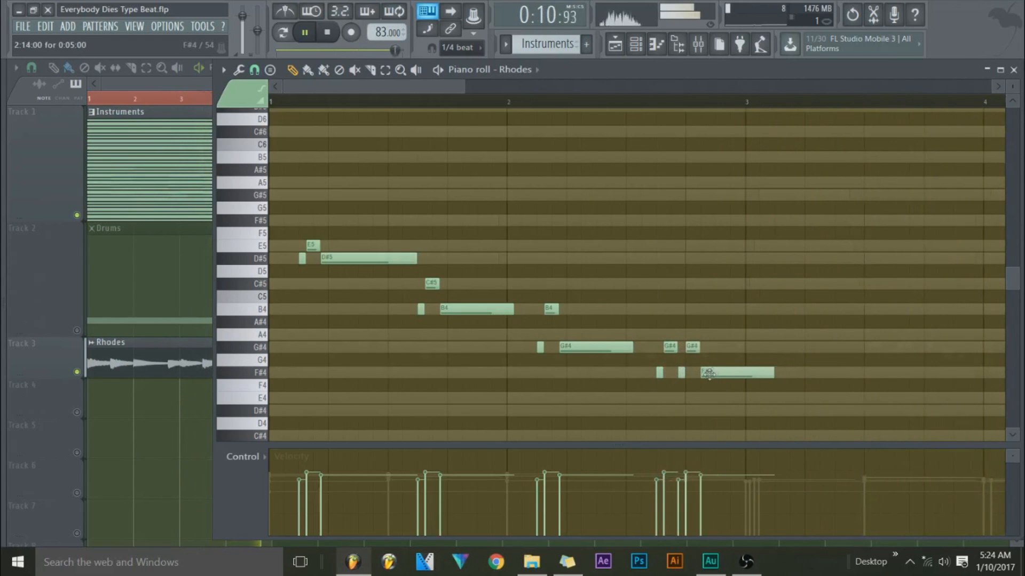
key(space)
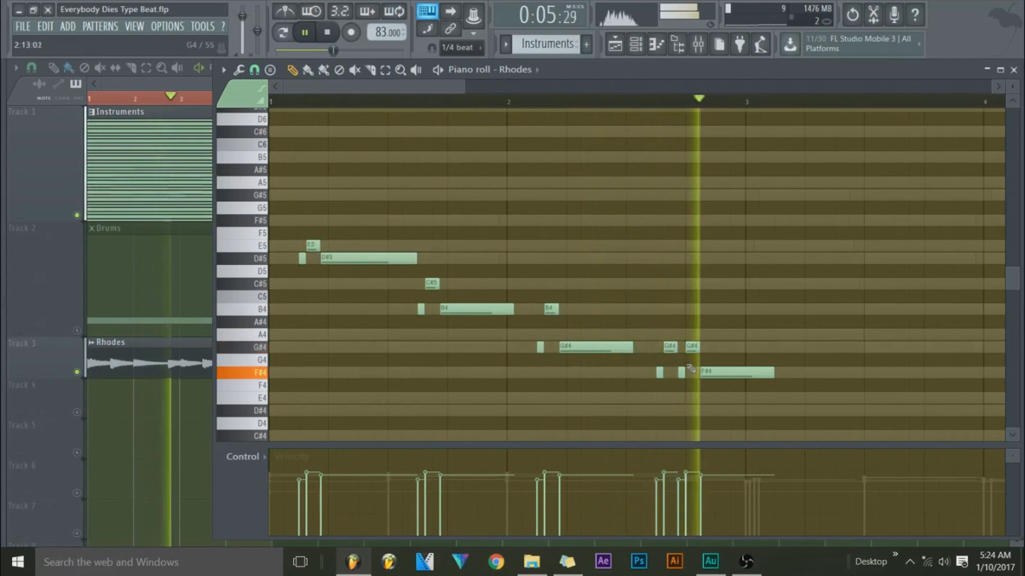
Step: End bar 2 with a shorter F#4 and an E4, and place the extra F#4–G#4 pair after the long G#4
key(space)
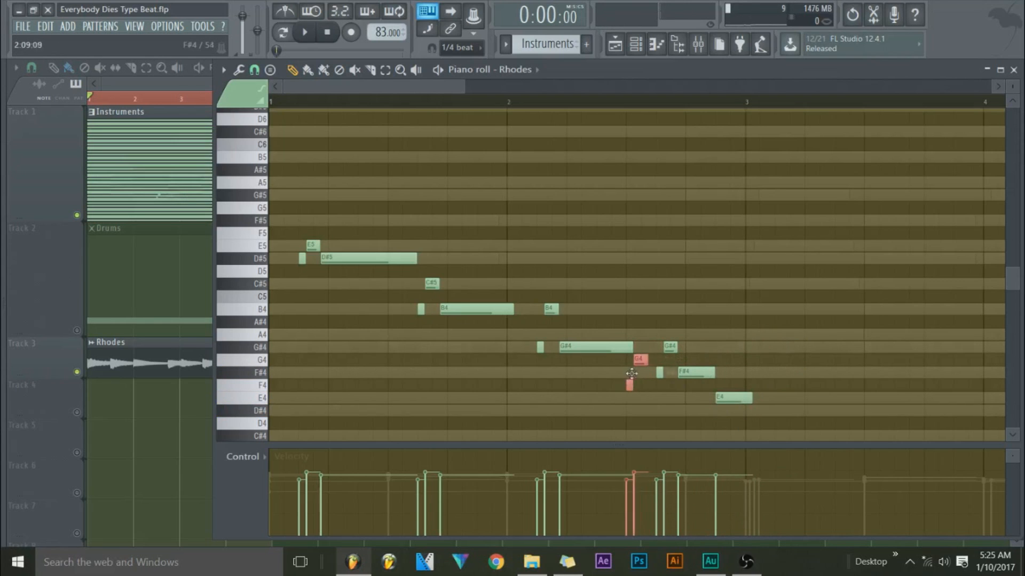
key(space)
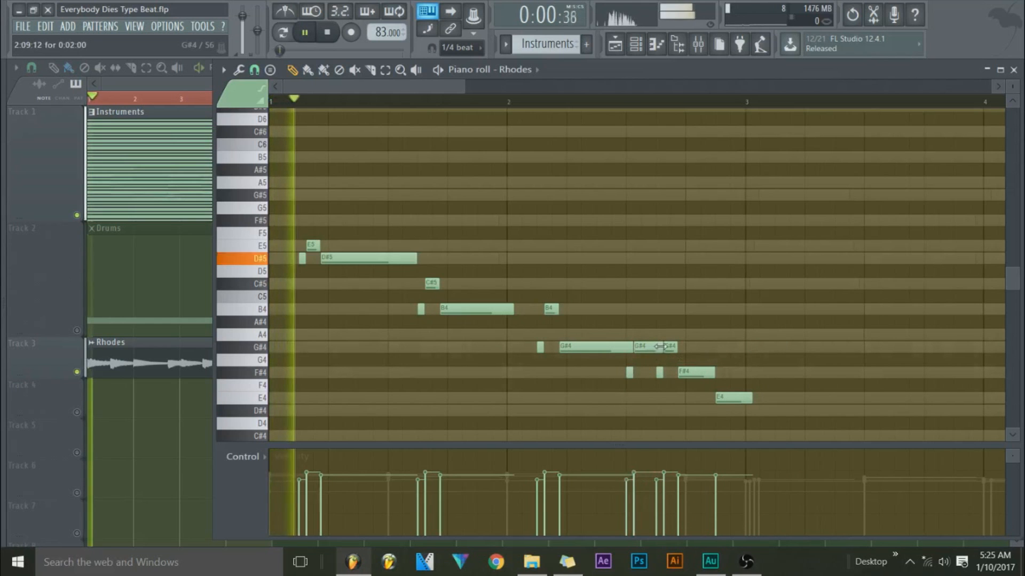
drag(660, 348, 629, 377)
scroll(633, 378, down, 3)
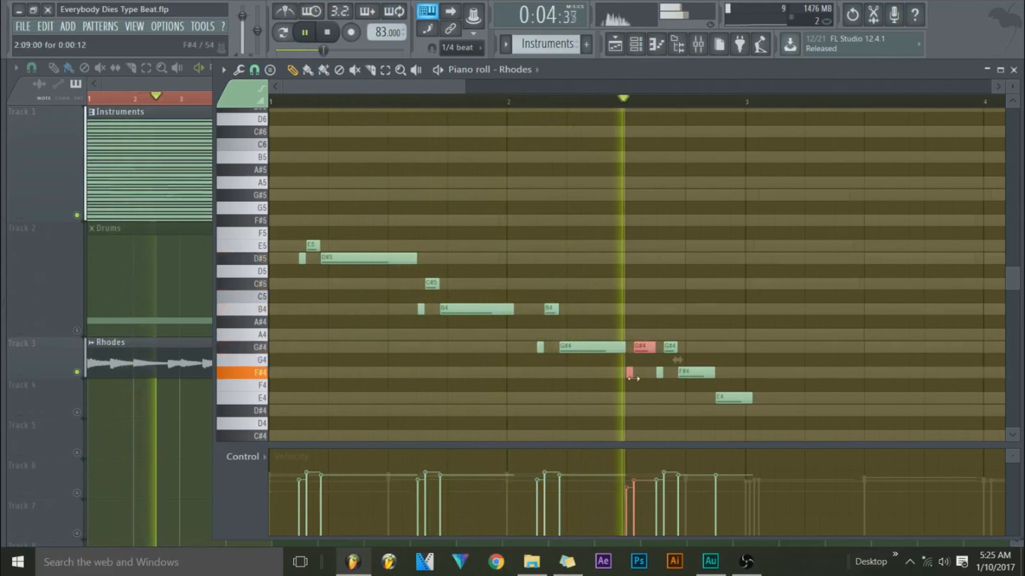
key(space)
key(space)
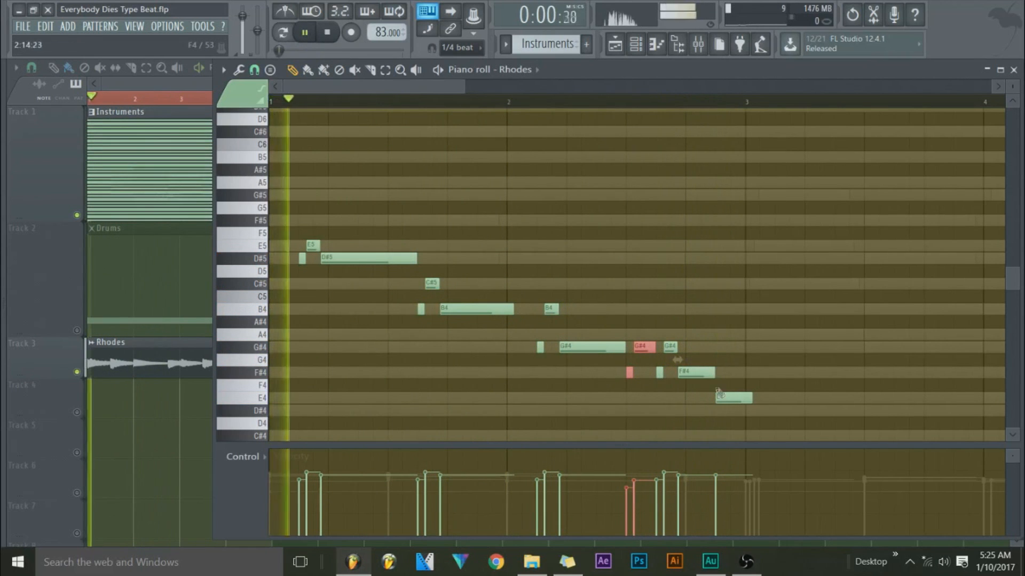
Step: Replay the melody and shift the second F#4–G#4 pair slightly later, shortening the F#4 that follows
ctrl+click(642, 327)
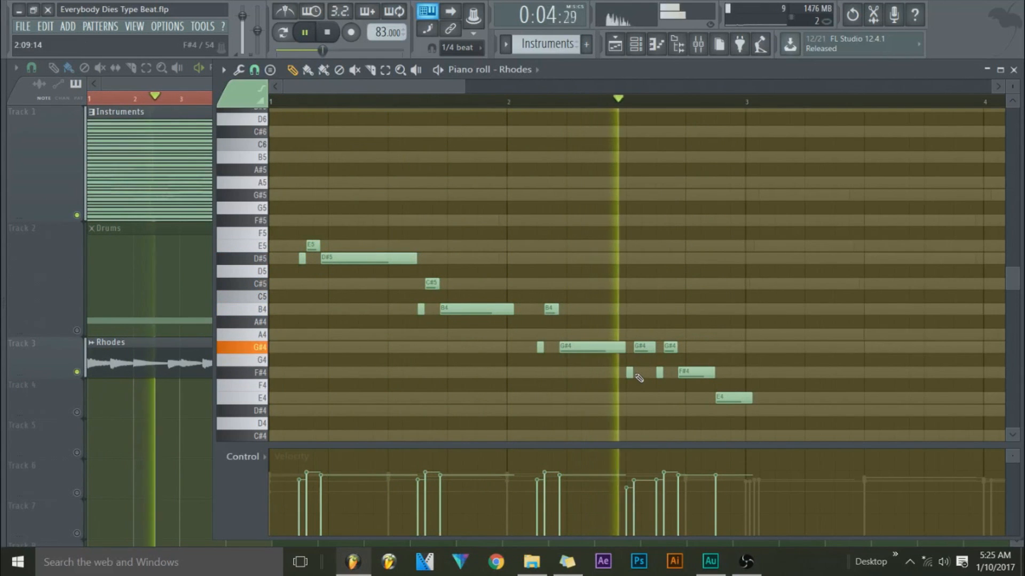
key(space)
key(space)
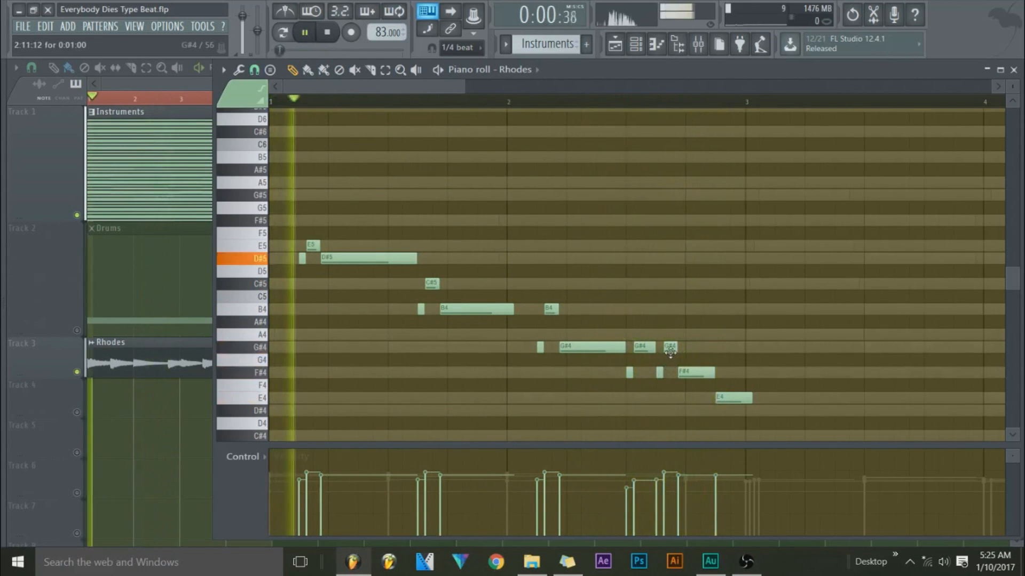
drag(660, 342, 712, 374)
ctrl+click(705, 406)
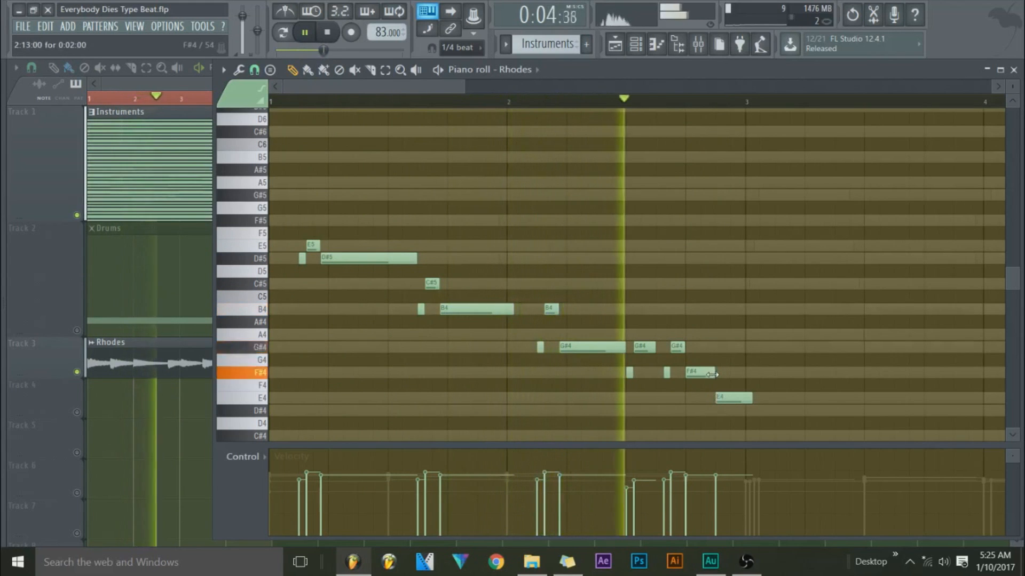
key(space)
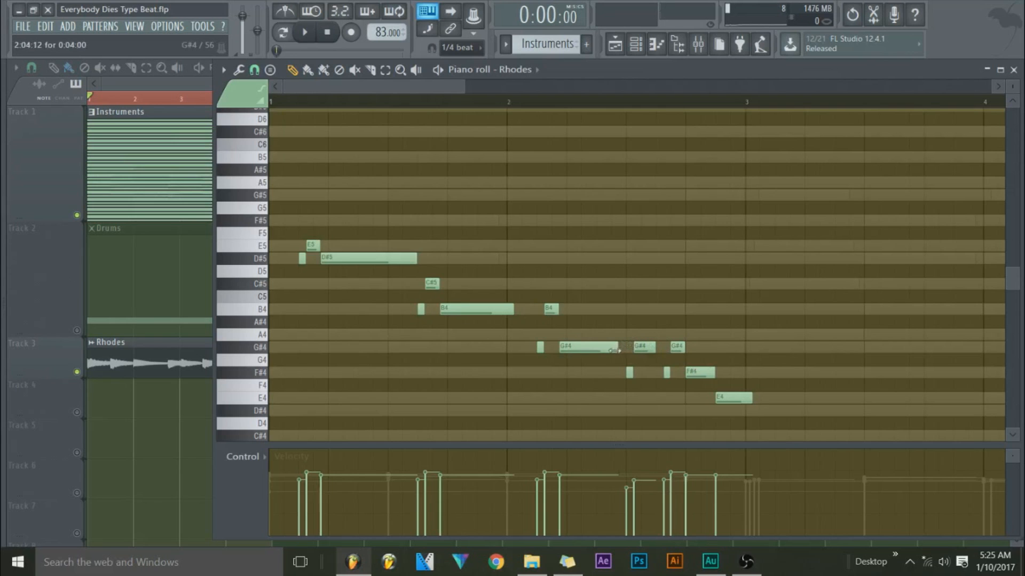
Step: Move bar 2's closing F#4, G#4 and E4 notes slightly earlier, shorten the long G#4 before them, and play back
drag(629, 332, 717, 398)
click(694, 370)
key(space)
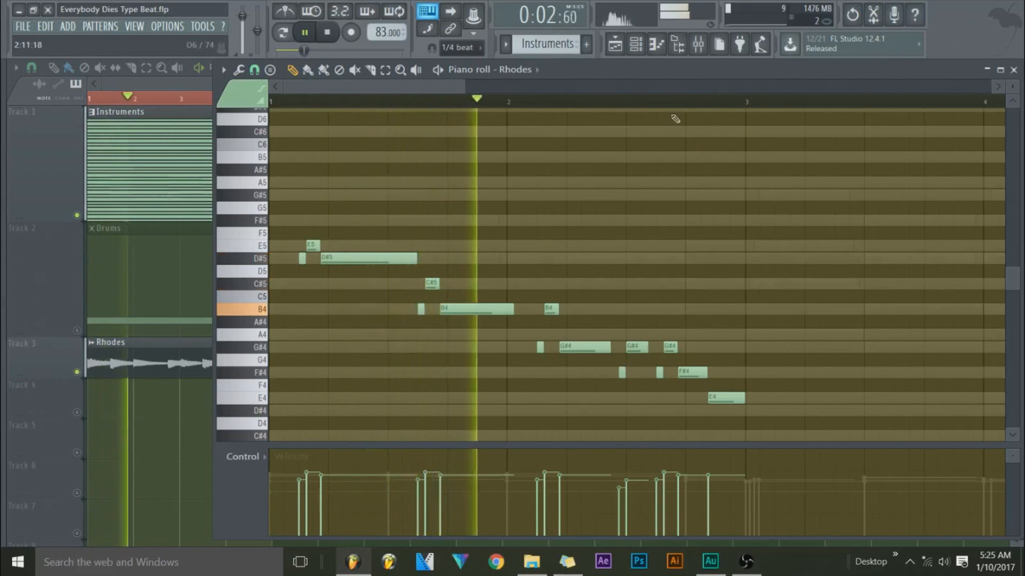
scroll(704, 151, up, 2)
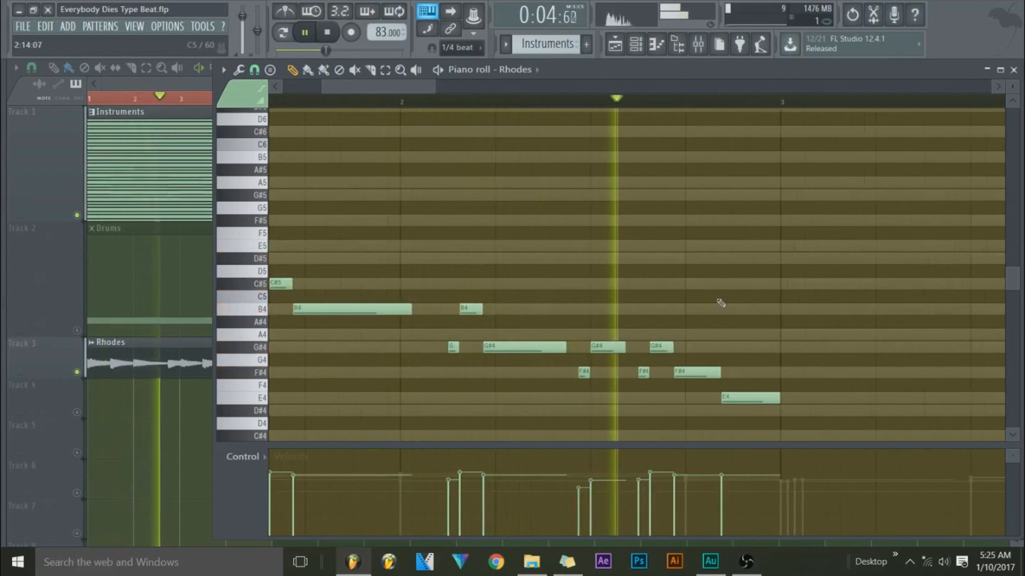
Step: Lengthen the G#4 near bar 2's end and move the closing F#4 and E4 later, inserting another F#4–G#4 pair before them
key(space)
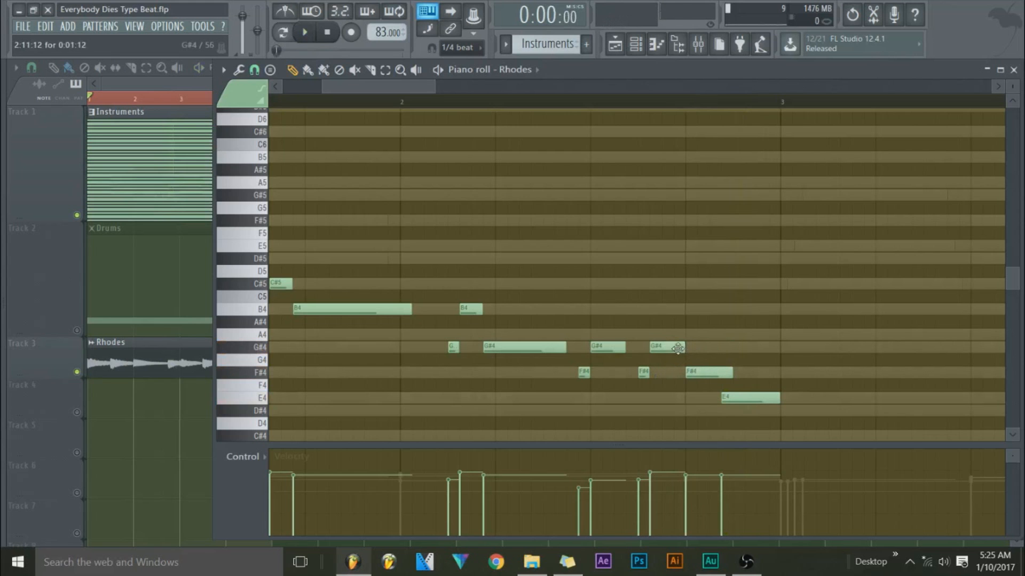
drag(700, 371, 793, 397)
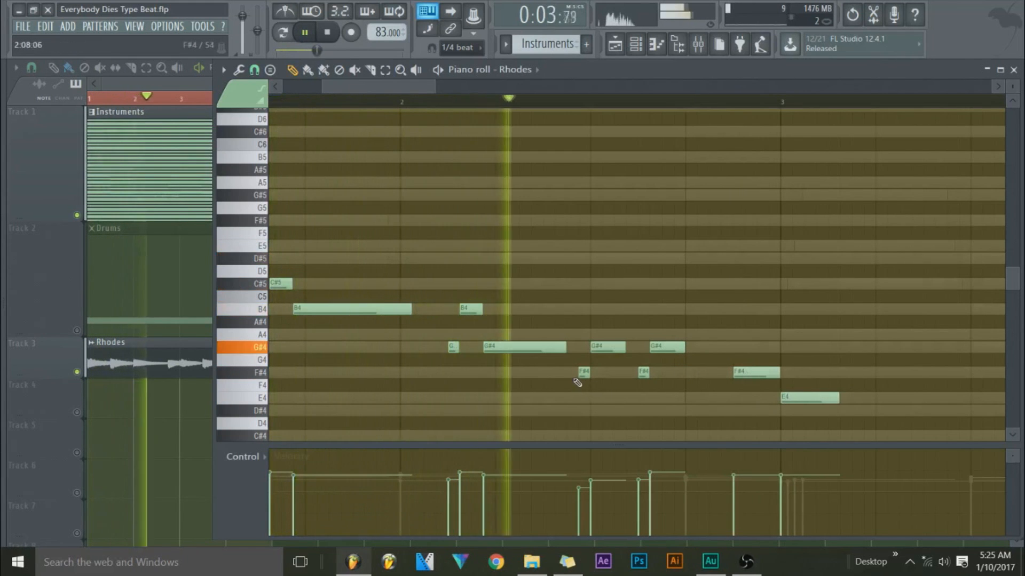
key(space)
click(685, 373)
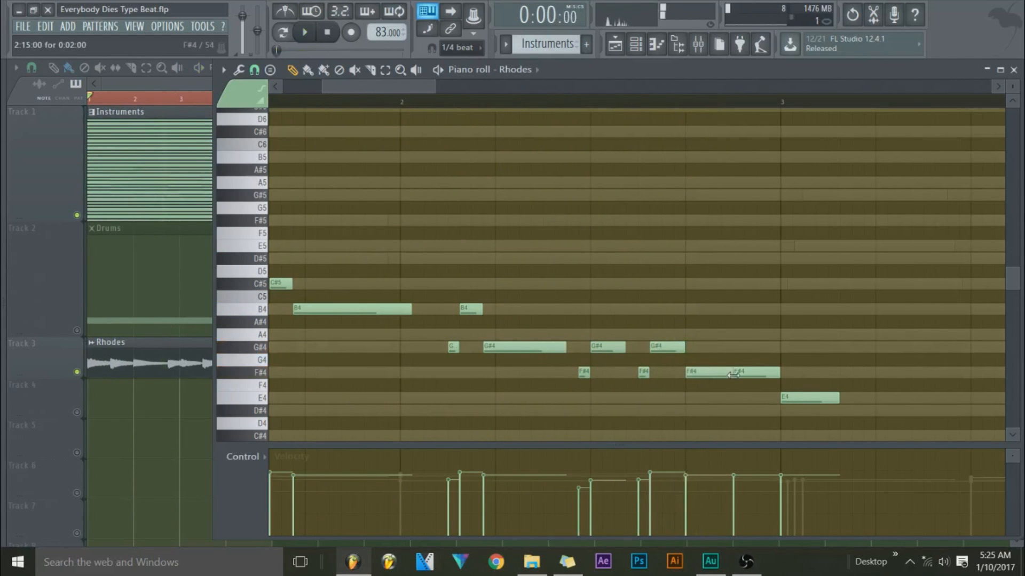
drag(686, 334, 635, 392)
ctrl+click(738, 340)
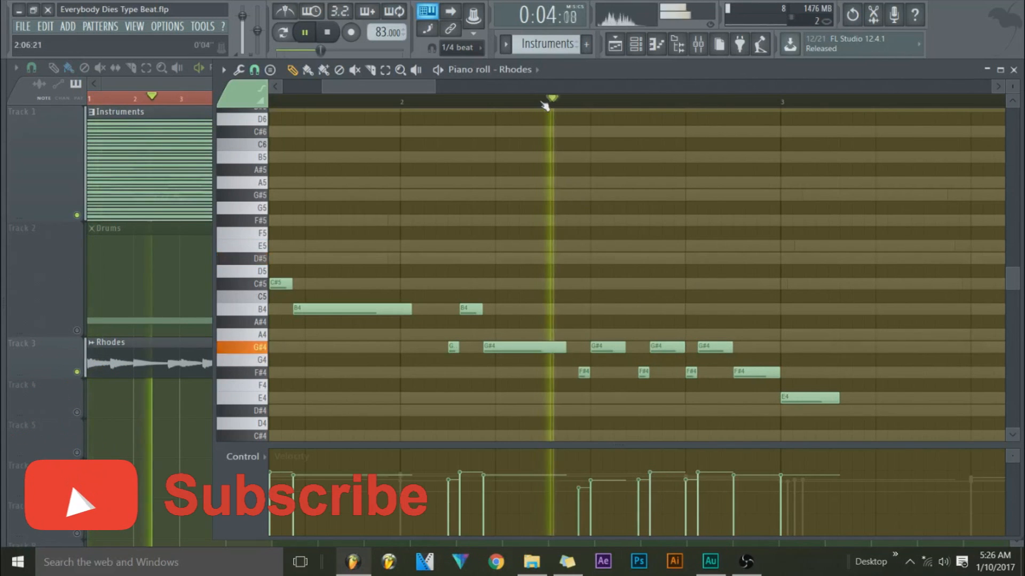
Step: Shorten and tighten the last G#4, F#4 and E4 so they finish within bar 2, lowering the velocities of the closing F#4 and E4
drag(747, 372, 710, 353)
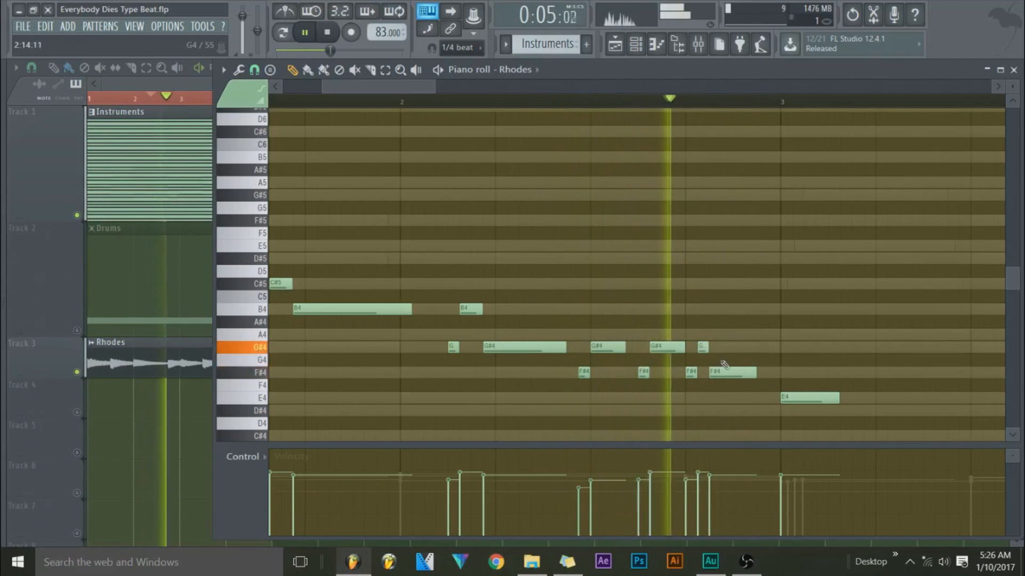
key(space)
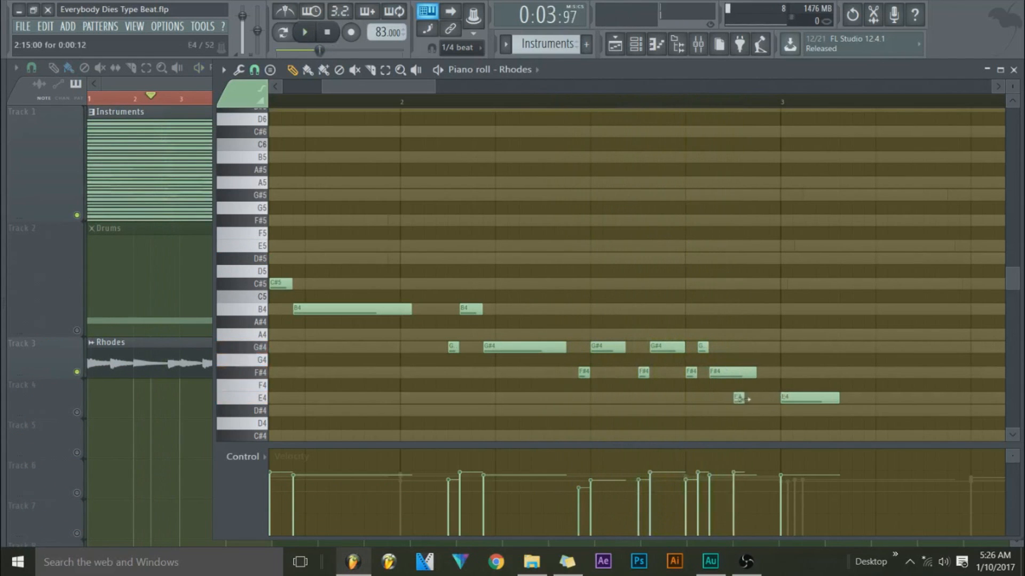
key(space)
drag(755, 372, 732, 373)
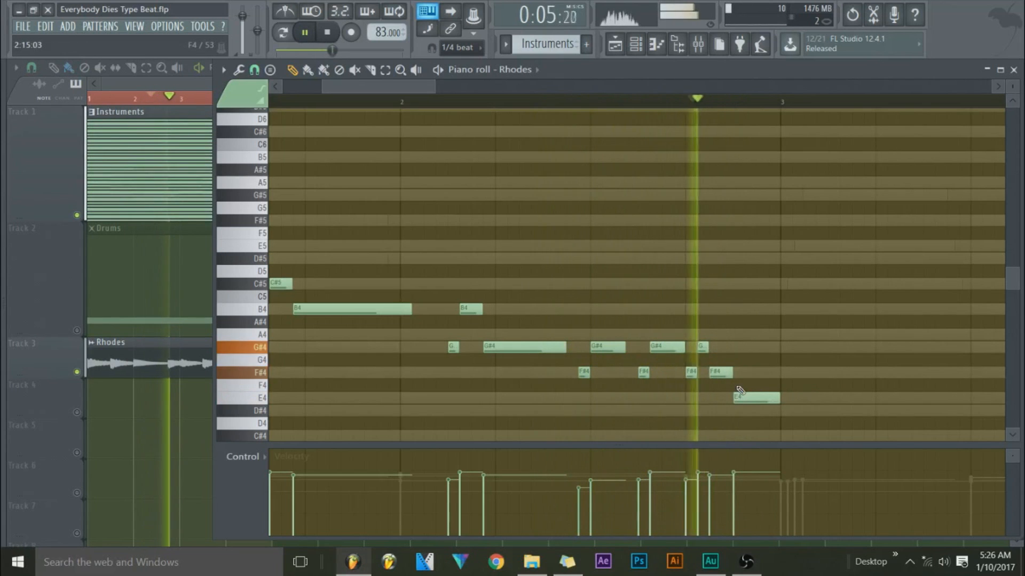
key(space)
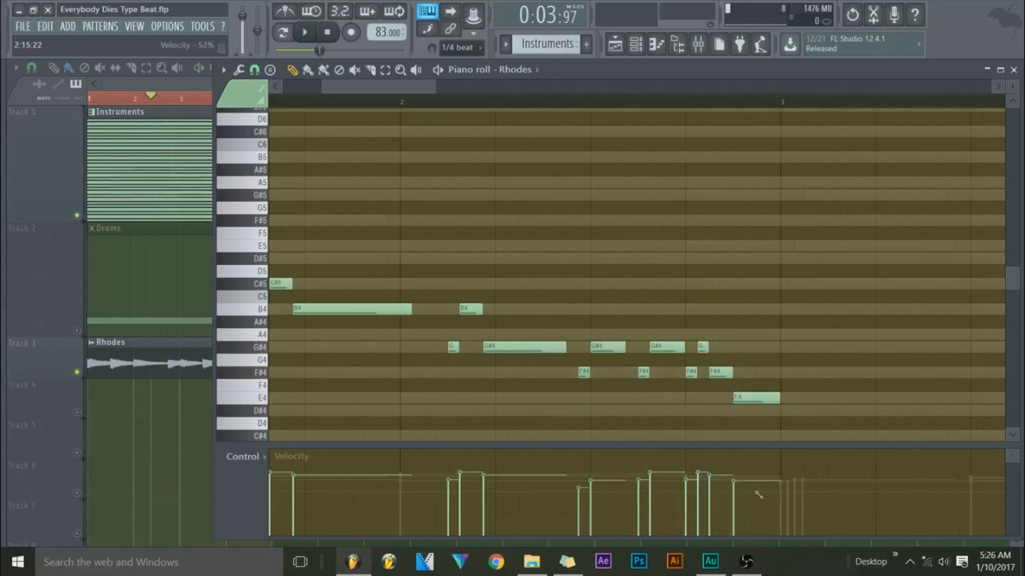
key(space)
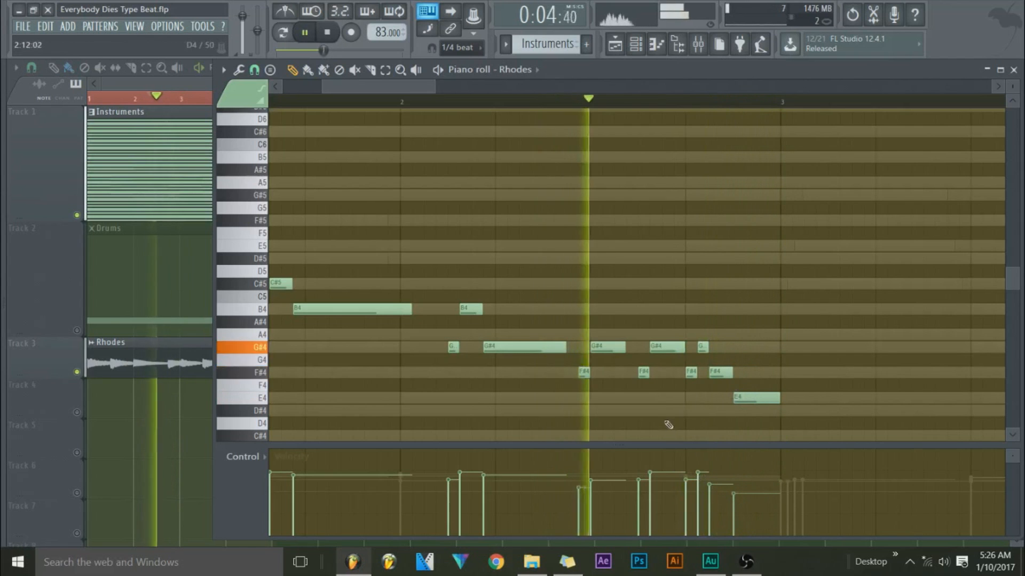
Step: Extend the long D#5, B4 and G#4 notes to fill the gaps before the following notes, and remove the stray A4
drag(623, 351, 634, 350)
drag(564, 349, 574, 348)
drag(409, 312, 432, 313)
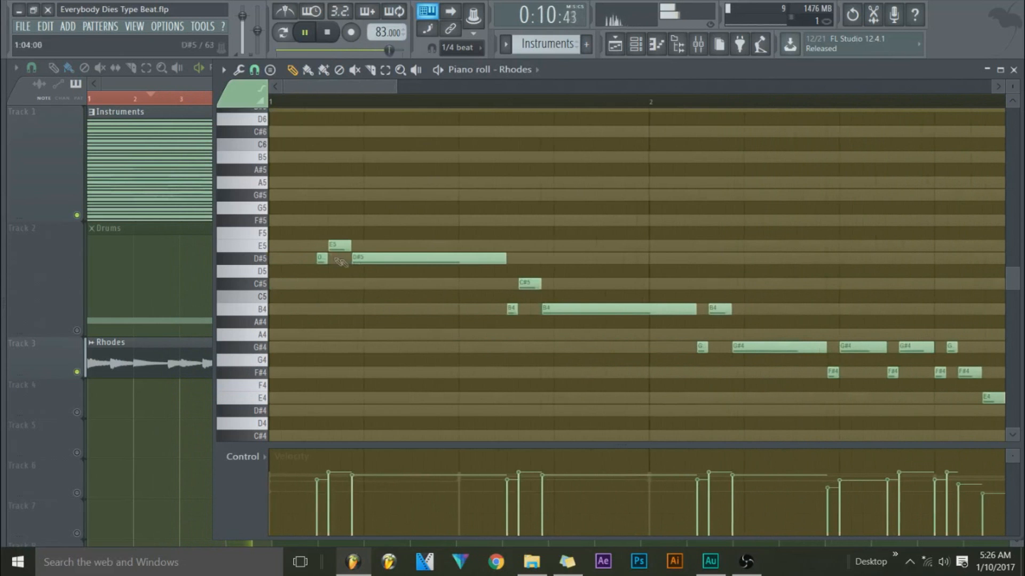
key(space)
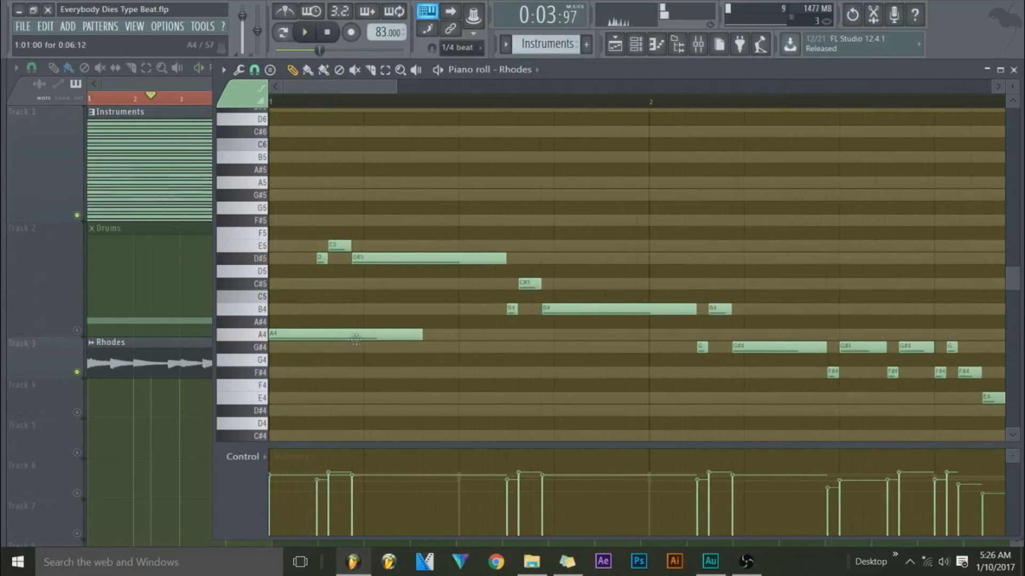
key(space)
right_click(341, 335)
Step: Duplicate the whole two-bar melody into bars 3 and 4, align it with the original rhythm, and play it back
scroll(389, 101, down, 4)
drag(689, 190, 275, 440)
drag(333, 246, 591, 246)
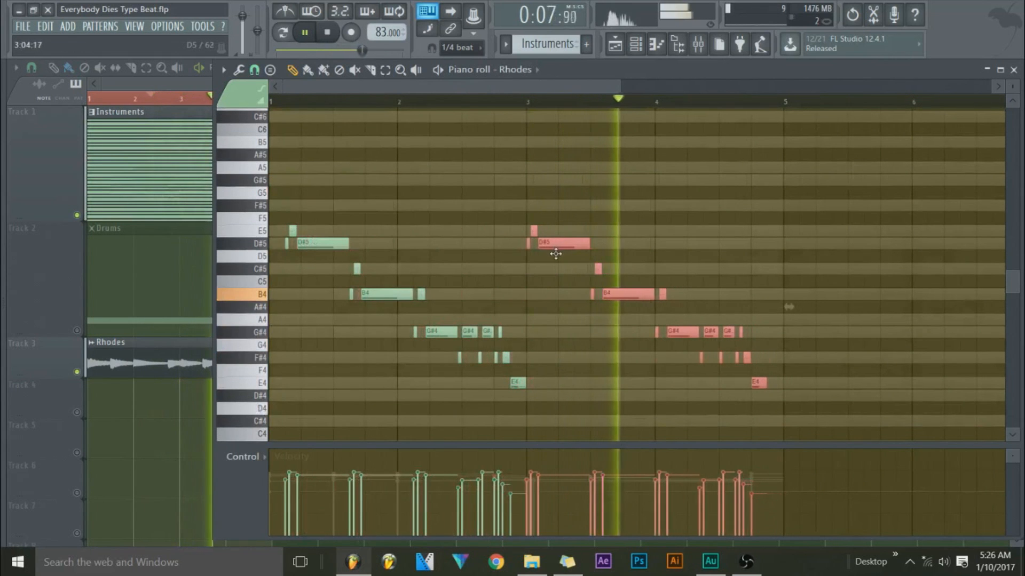
ctrl+click(584, 316)
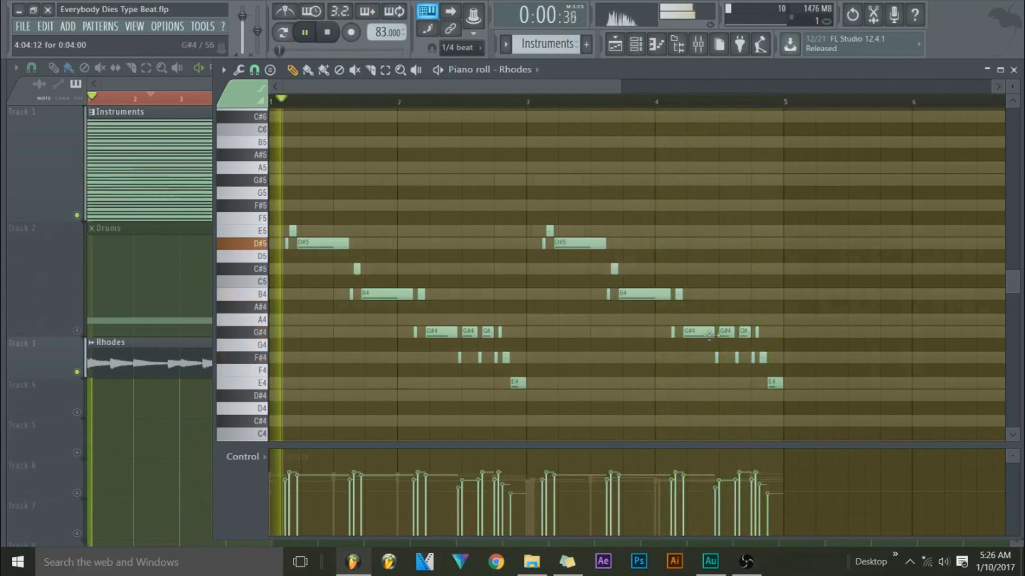
click(328, 32)
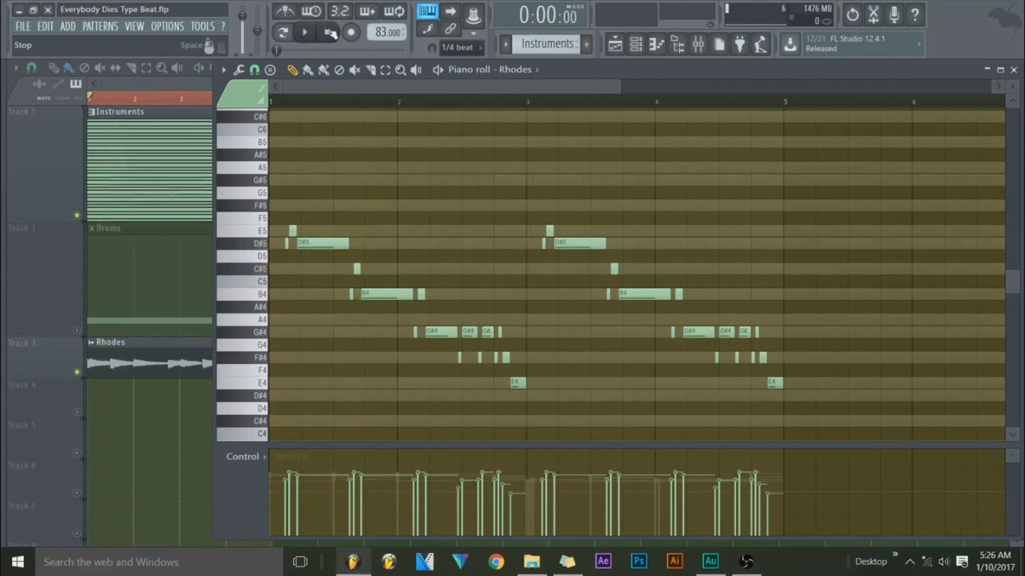
Step: Examine the descending melody's note groups and their repetition across all four bars
scroll(372, 97, up, 3)
drag(368, 88, 221, 109)
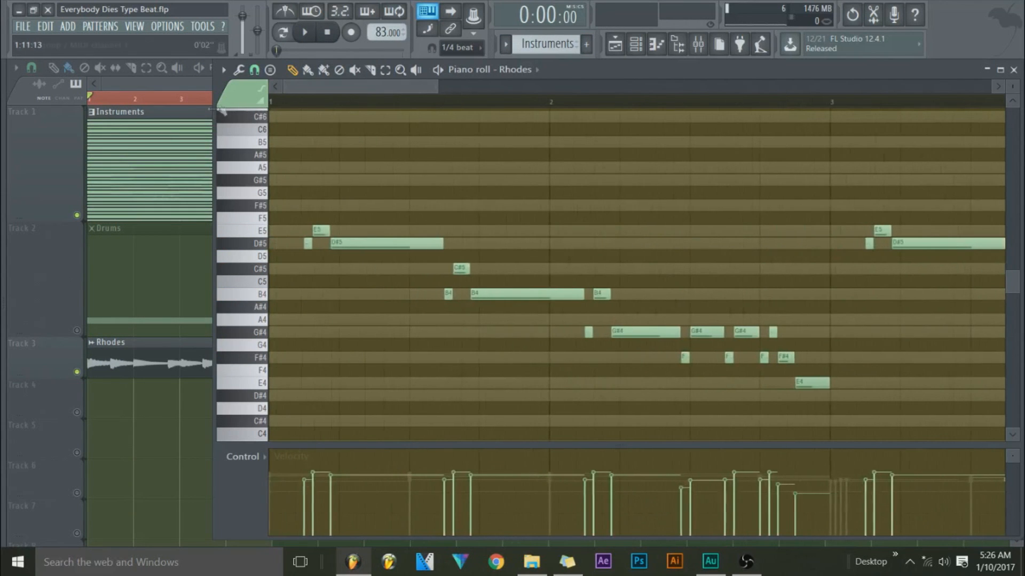
scroll(310, 102, up, 3)
drag(327, 90, 715, 89)
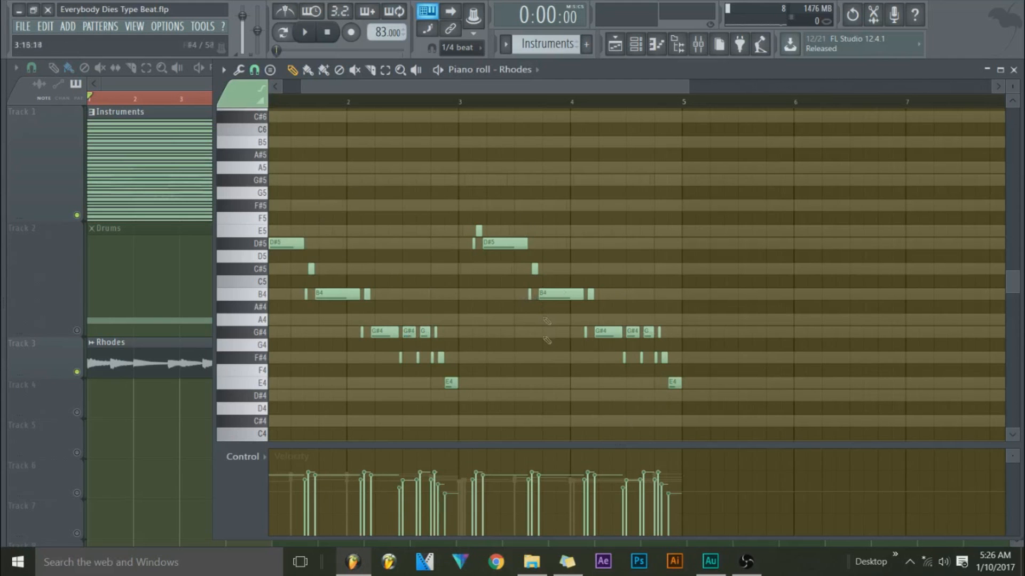
drag(491, 87, 377, 94)
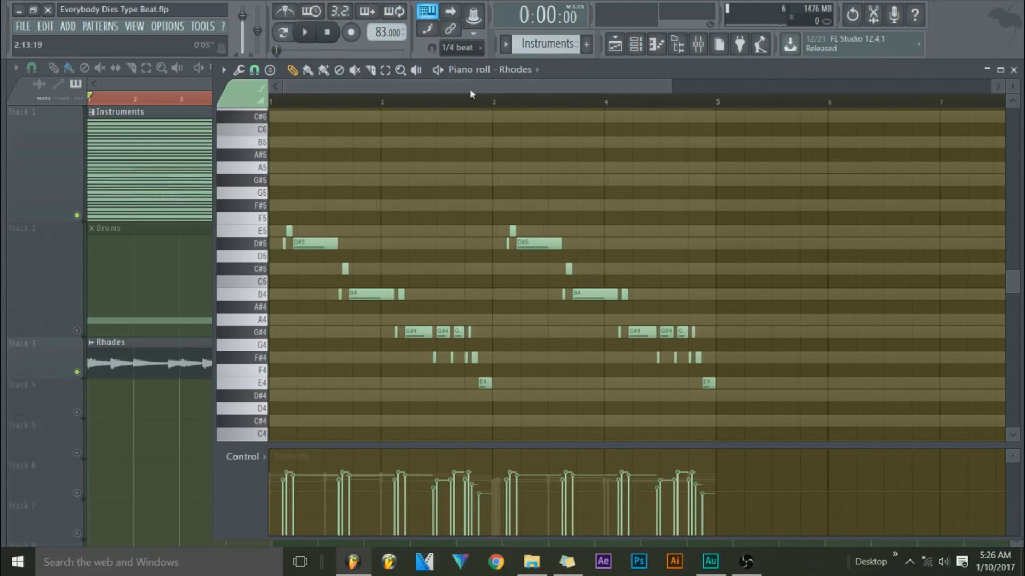
scroll(455, 127, up, 5)
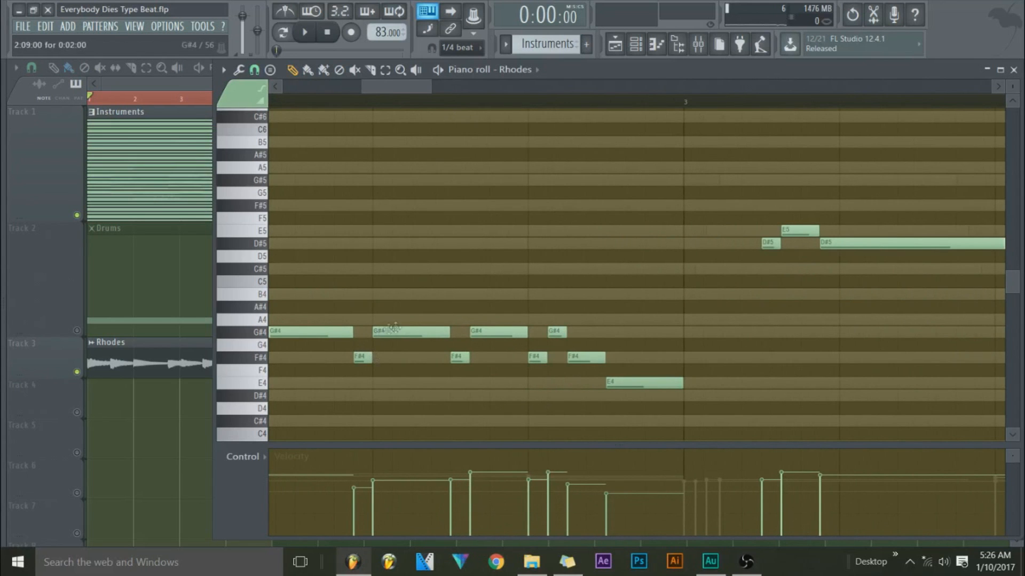
scroll(447, 110, down, 3)
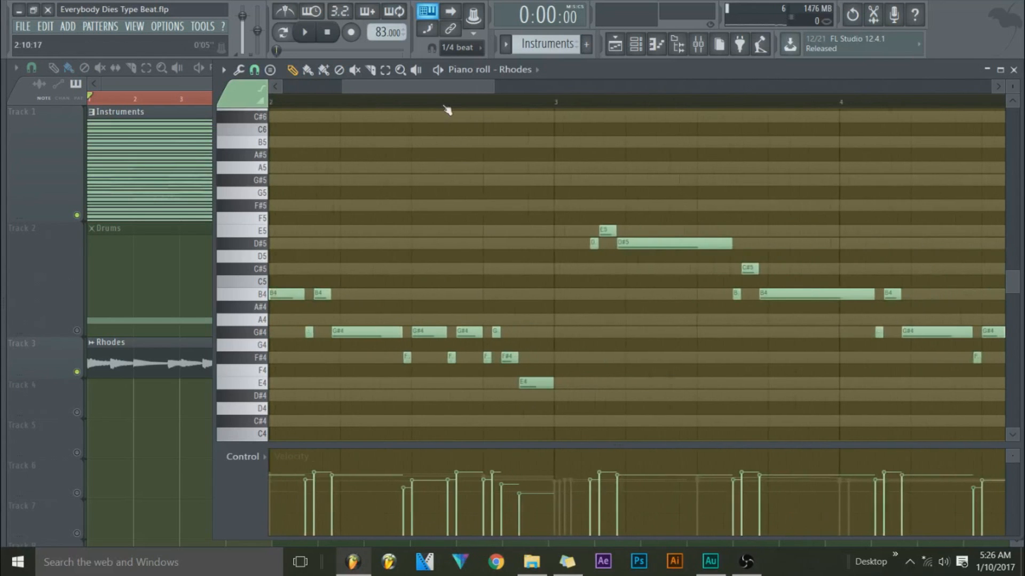
scroll(447, 110, down, 2)
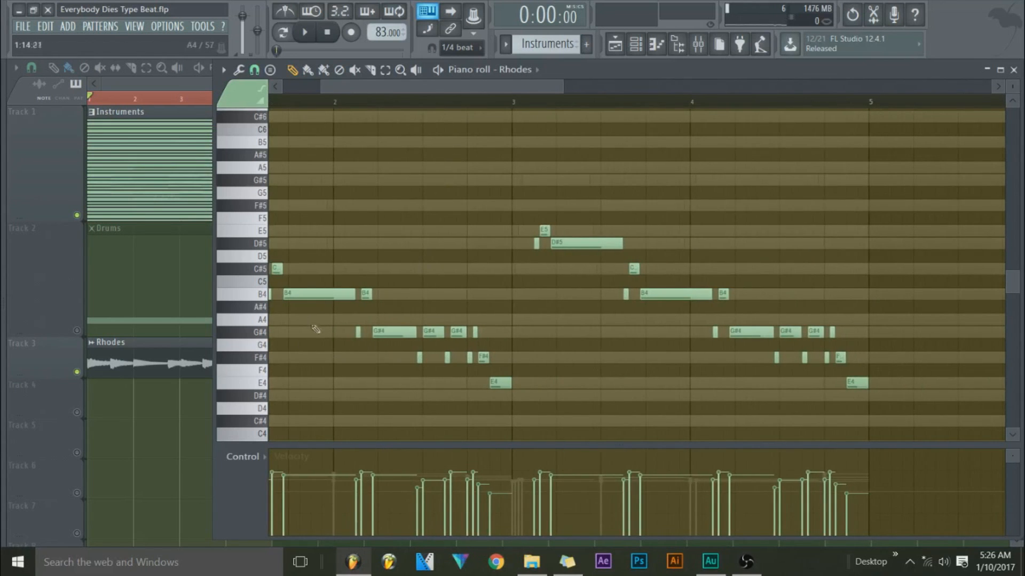
drag(584, 346, 546, 347)
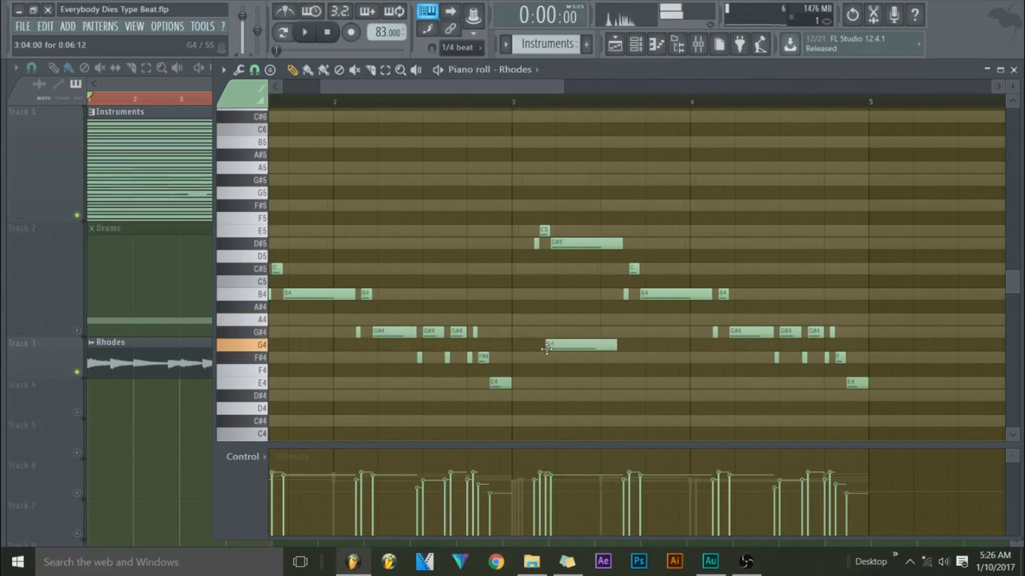
drag(491, 185, 629, 261)
drag(696, 315, 788, 340)
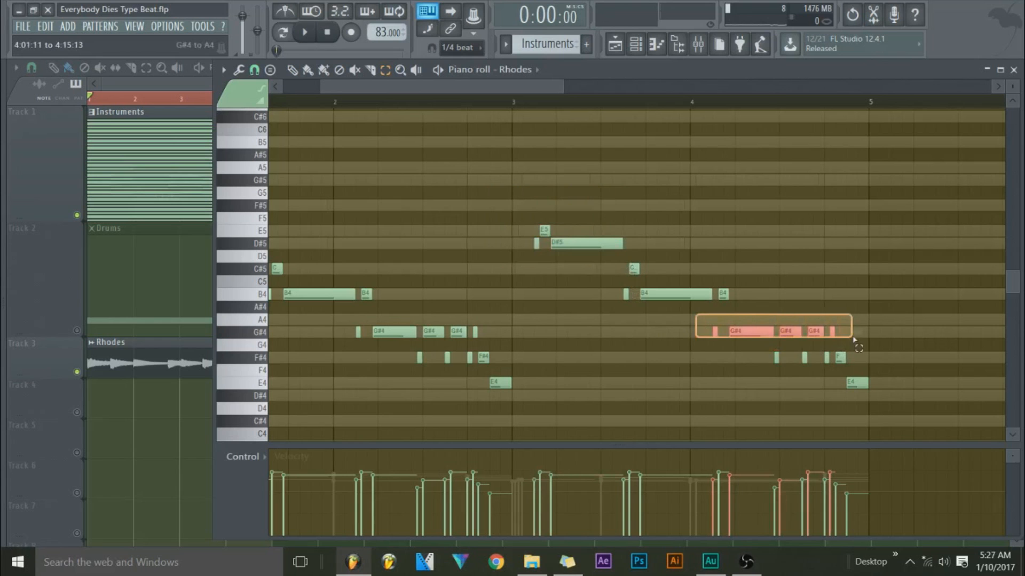
drag(853, 338, 852, 338)
drag(377, 89, 328, 90)
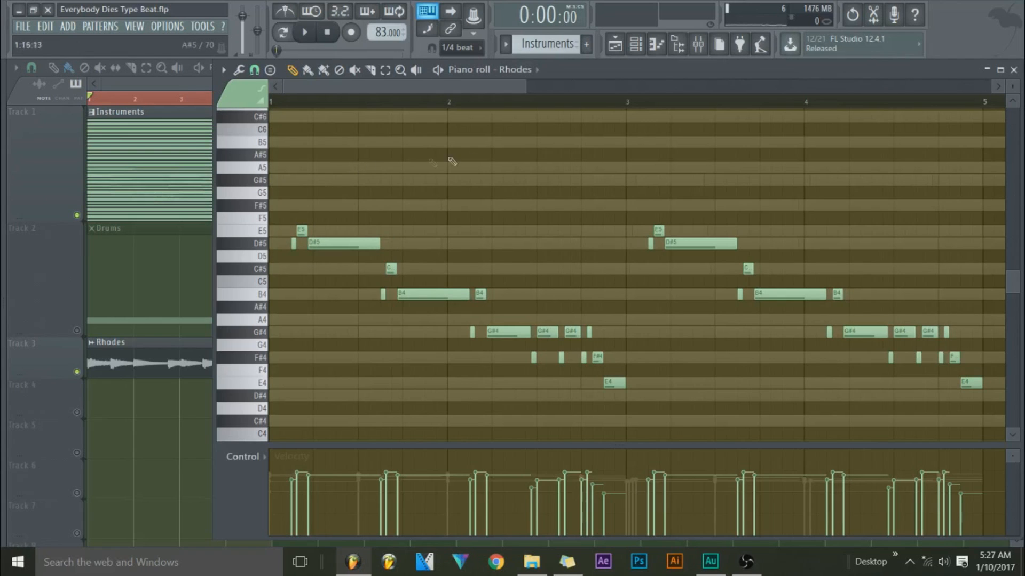
Step: Copy the second Rhodes channel's melody and paste it into the first Rhodes channel, replacing its chords
click(636, 47)
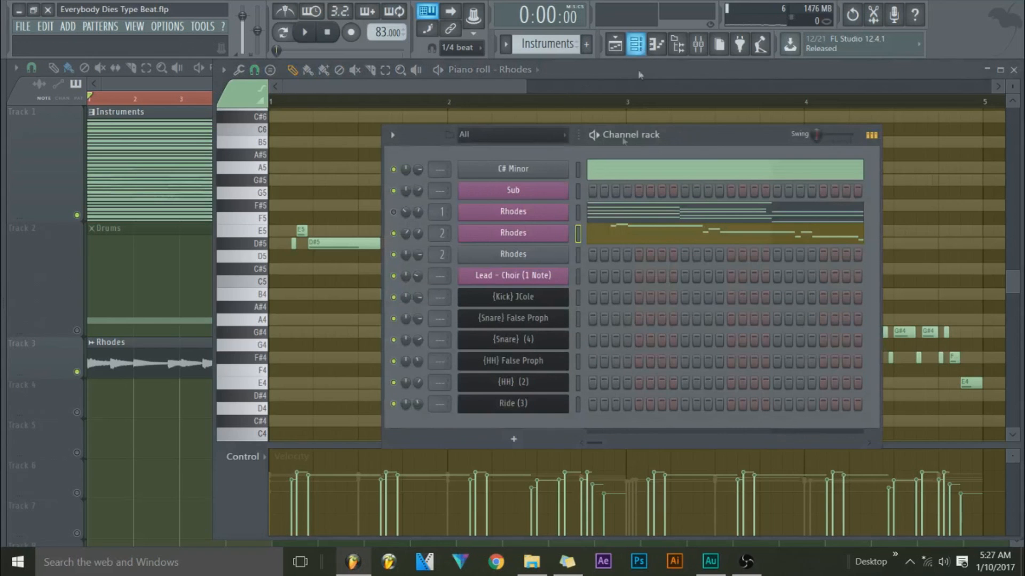
right_click(545, 236)
click(732, 245)
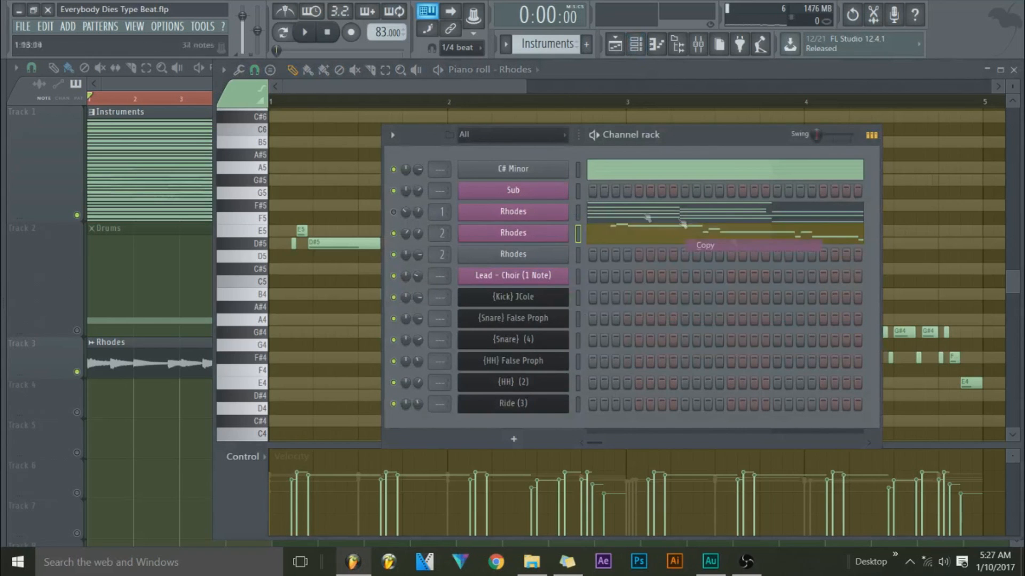
right_click(545, 213)
click(748, 241)
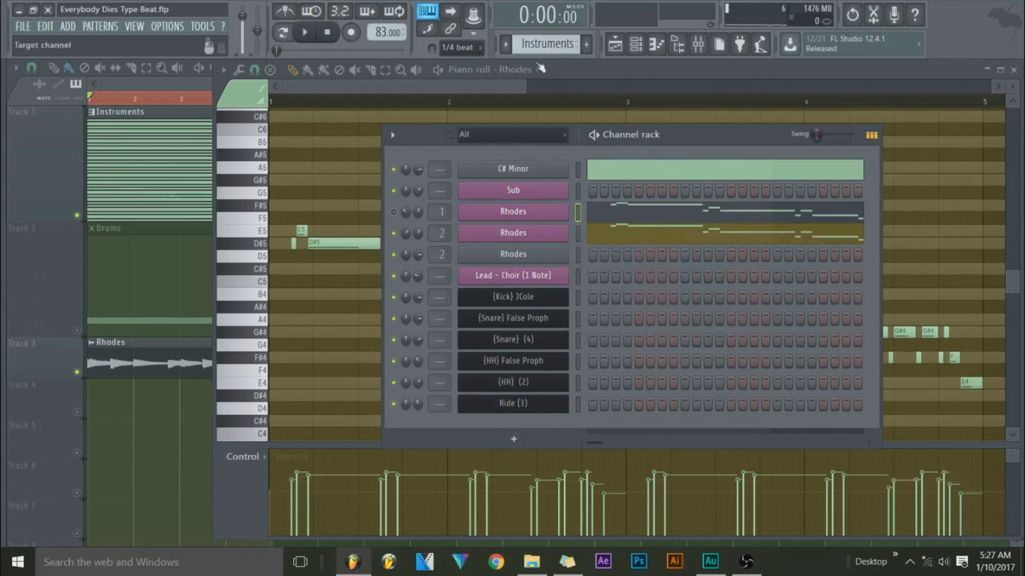
click(622, 46)
click(356, 289)
right_click(393, 293)
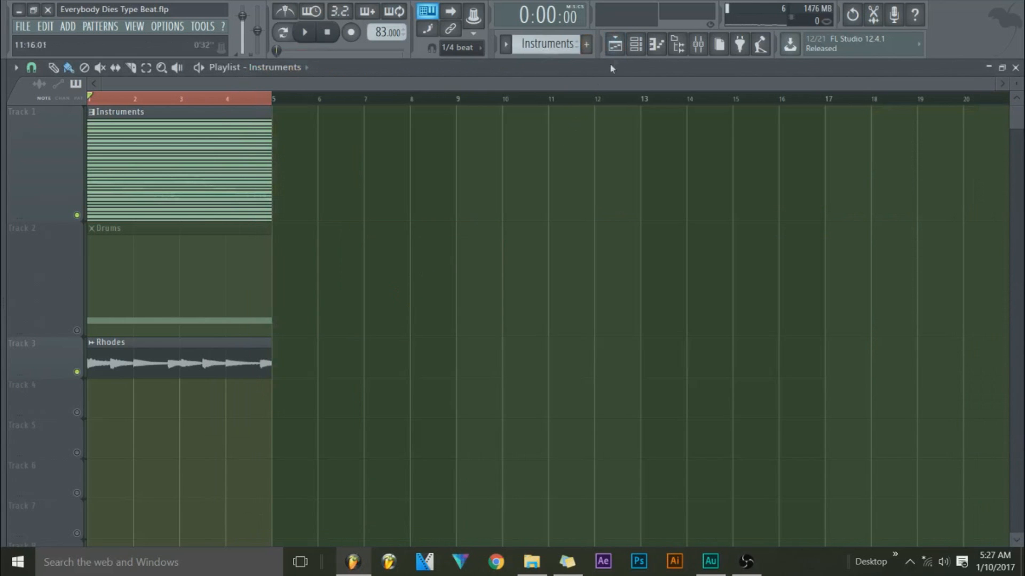
click(644, 42)
click(638, 44)
key(F6)
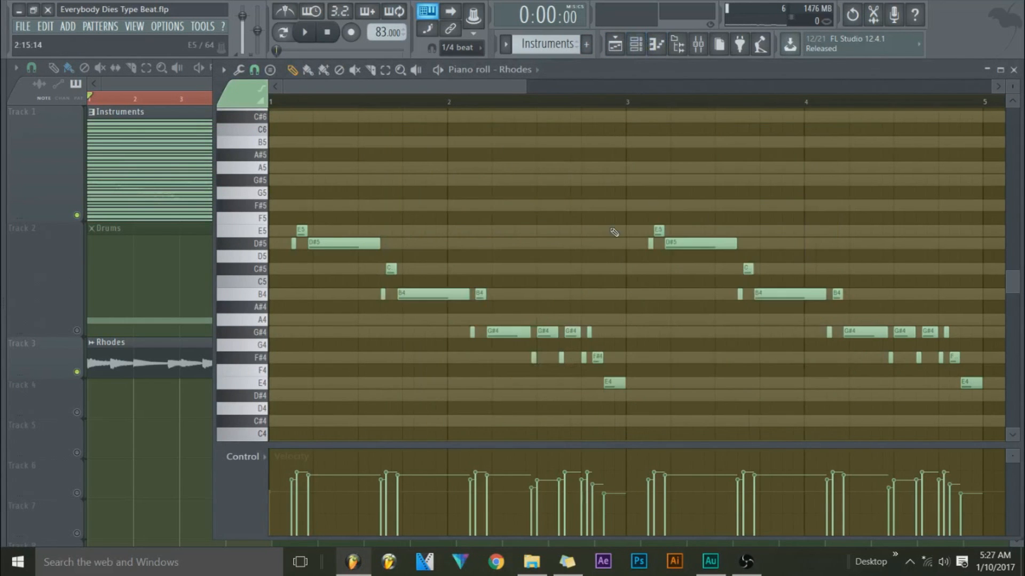
Step: Transpose all of the first Rhodes channel's melody notes up one octave and play the pattern
click(636, 45)
click(636, 45)
key(ctrl+a)
key(ctrl+Up)
key(space)
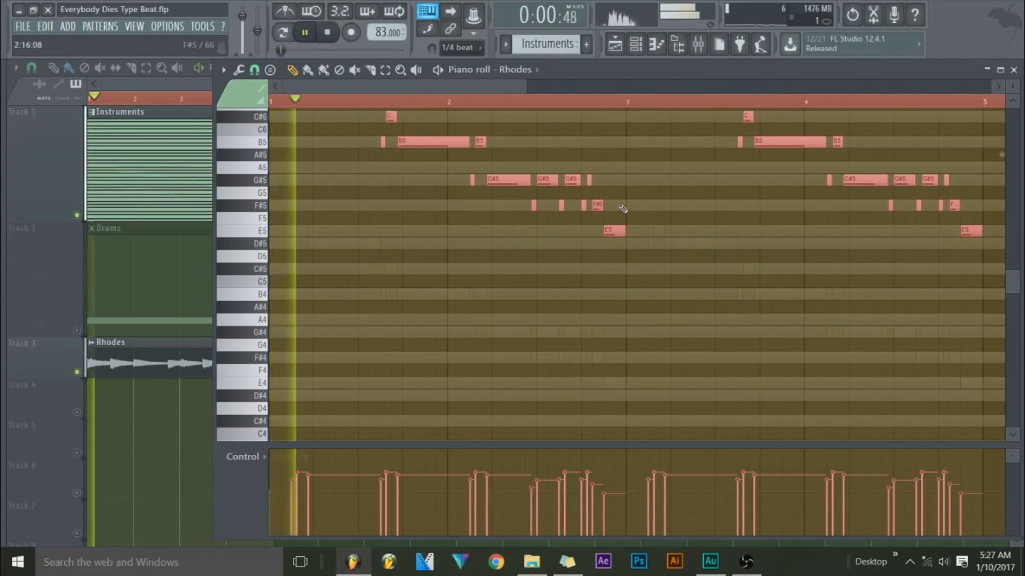
scroll(533, 200, up, 4)
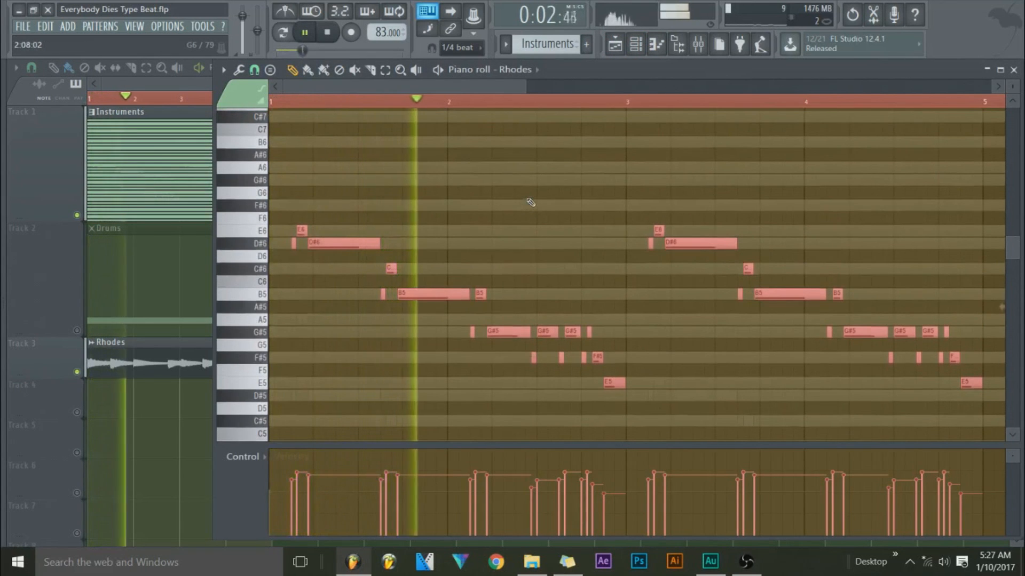
key(space)
Step: Unmute the first Rhodes channel and play both Rhodes melodies together
click(636, 47)
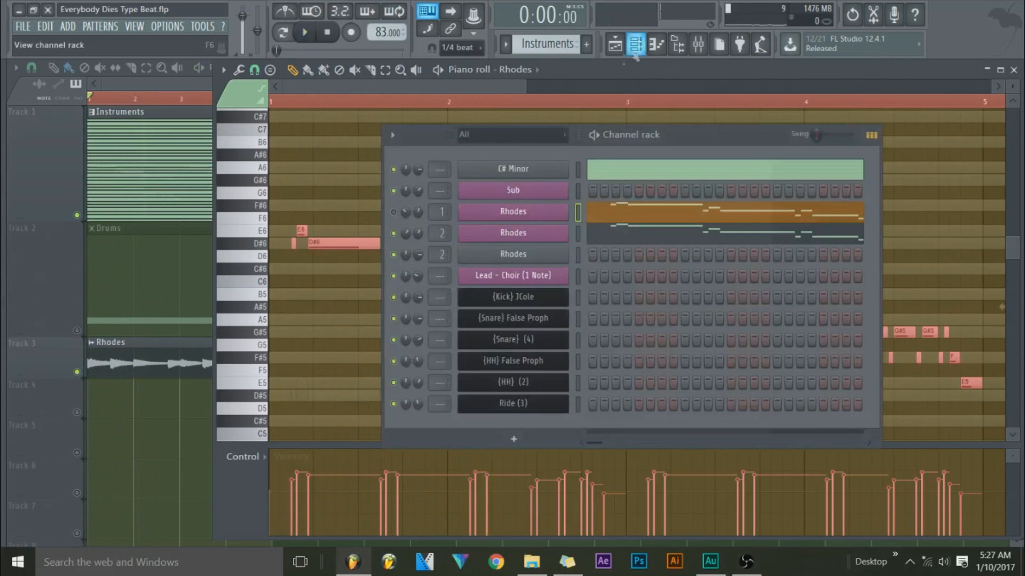
click(393, 212)
key(space)
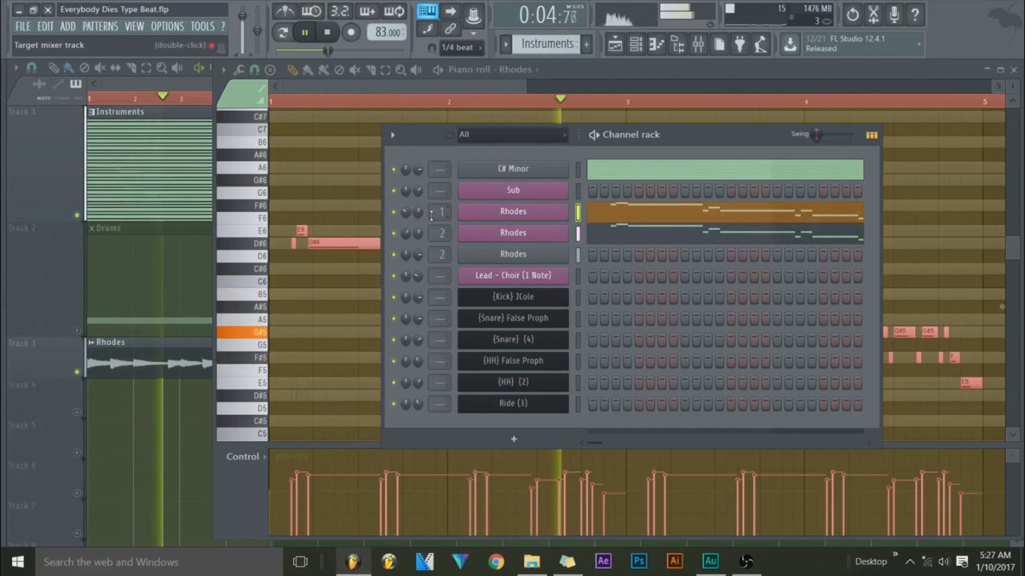
key(space)
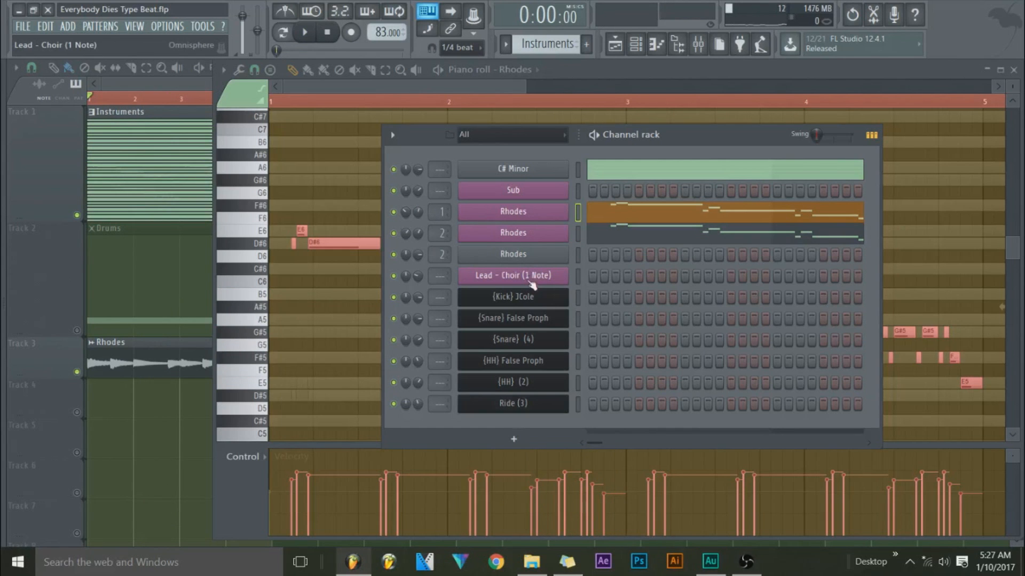
click(741, 567)
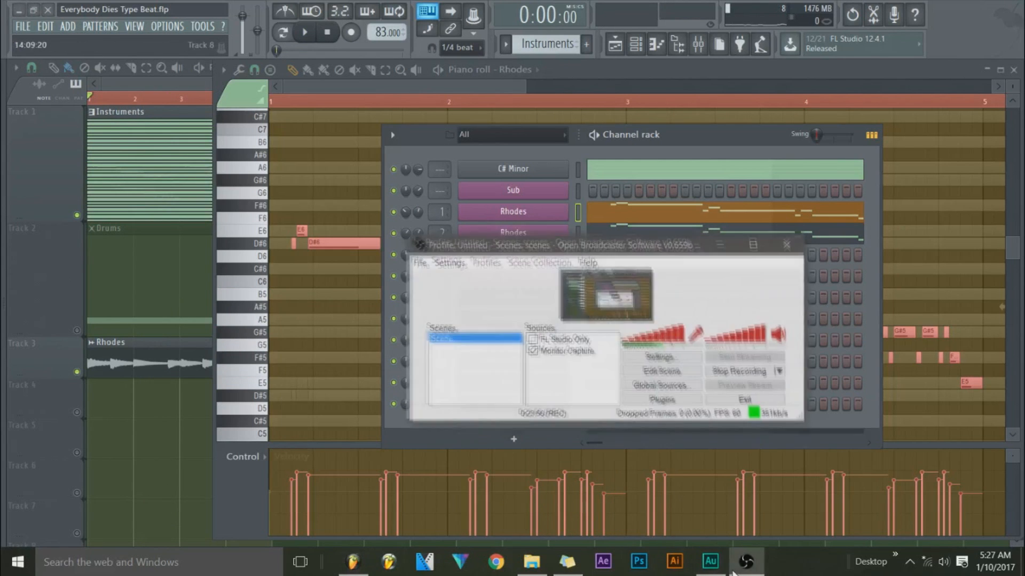
click(742, 566)
Step: Open the Lead - Choir (1 Note) channel's piano roll
right_click(525, 283)
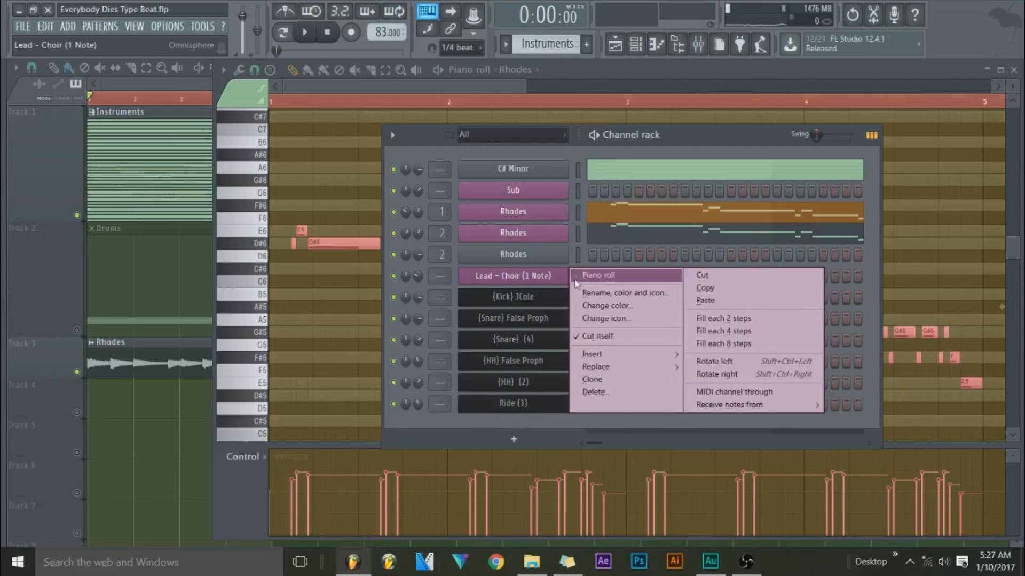
click(573, 278)
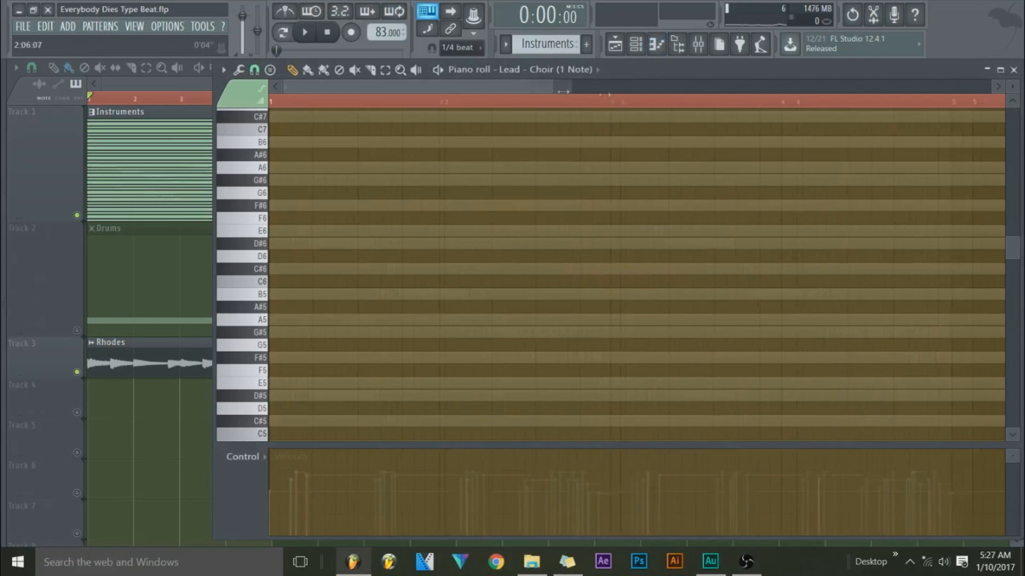
drag(529, 89, 751, 88)
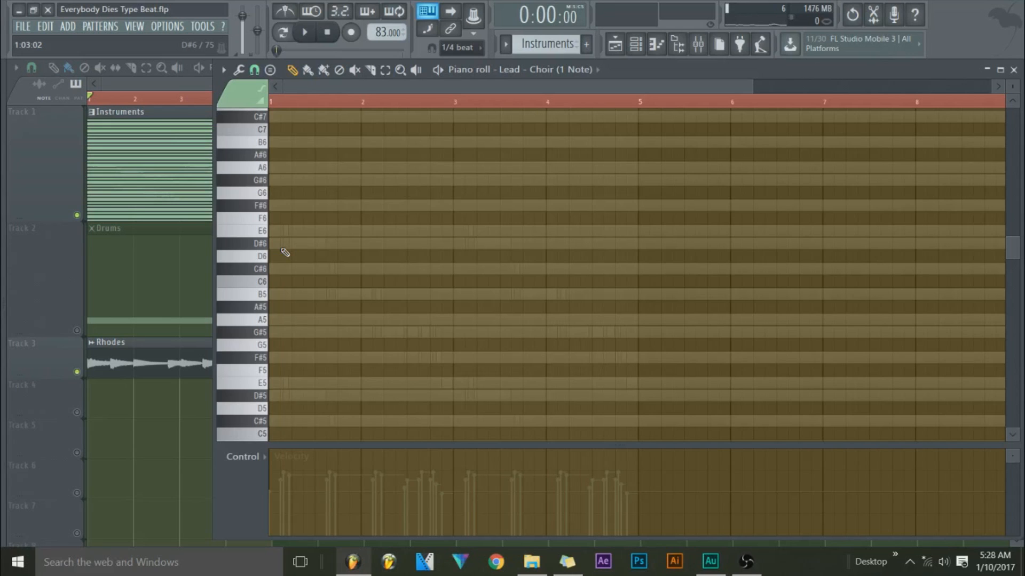
Step: Audition E6, C#6, F#6 and D#6 on the choir while the pattern plays
click(259, 235)
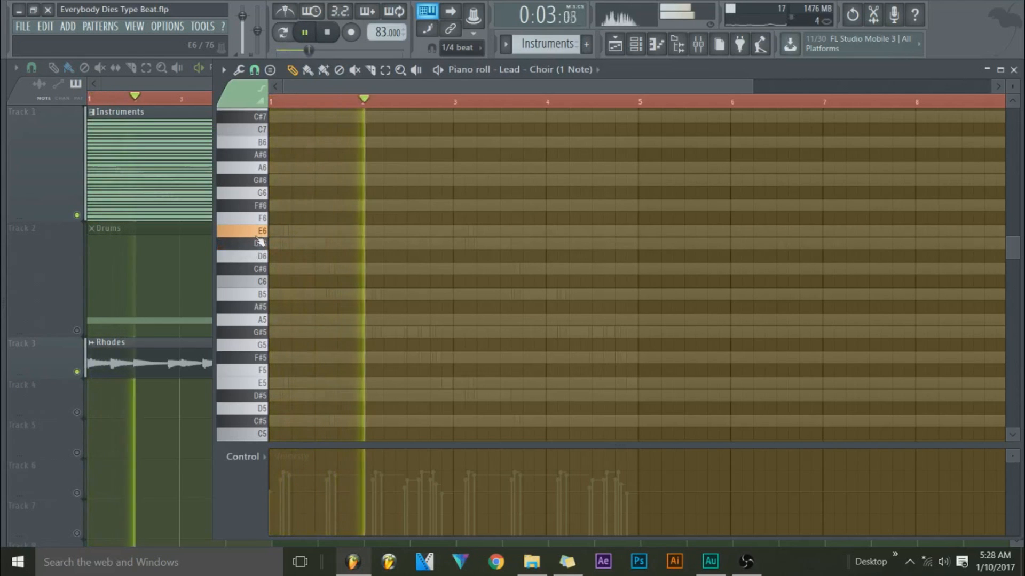
click(258, 272)
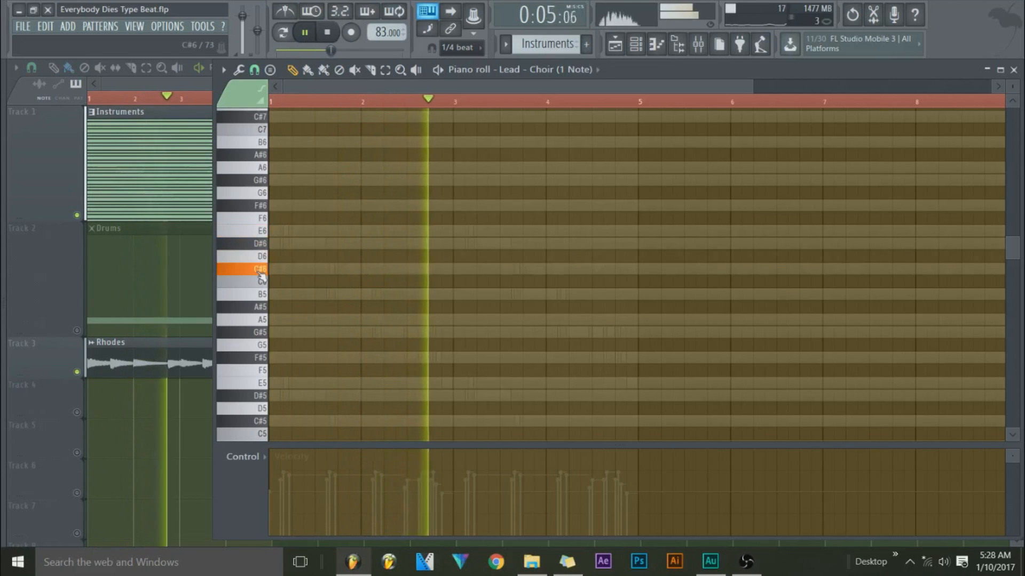
click(258, 210)
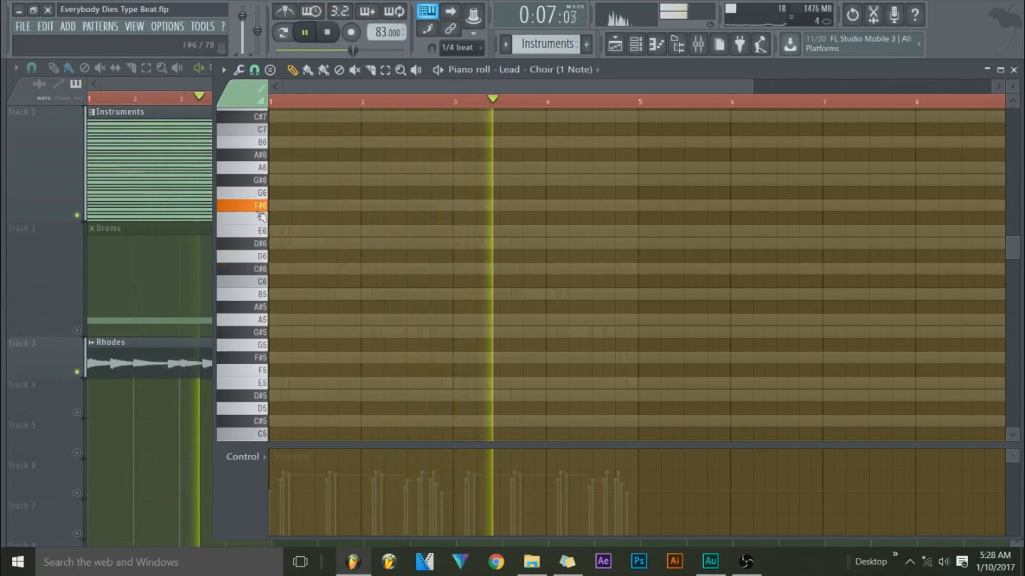
click(259, 248)
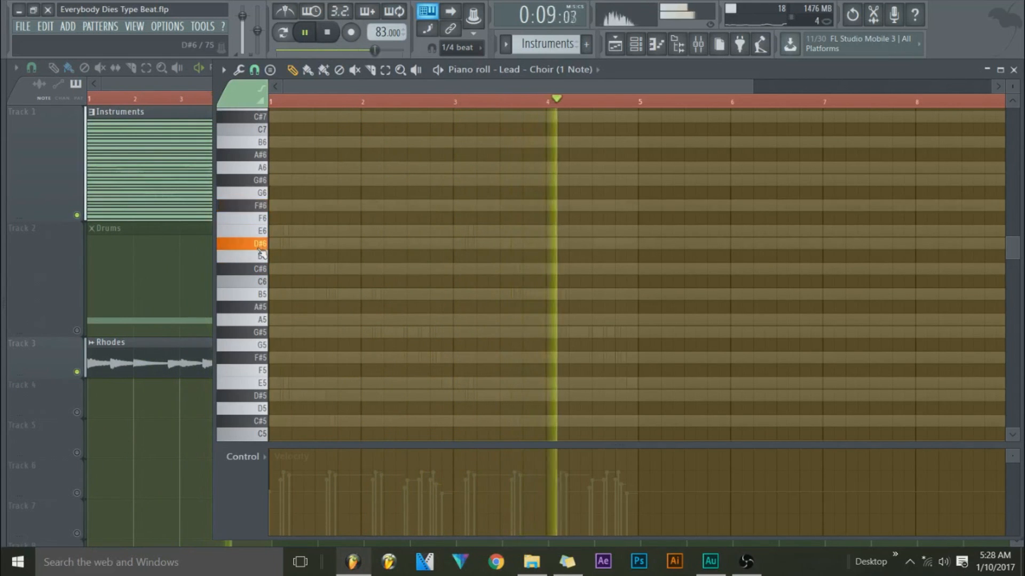
Step: Draw one-bar choir notes alternating F#6, D#6, F#6, D#6 across bars 1 to 4
key(space)
drag(278, 210, 236, 210)
drag(303, 203, 361, 206)
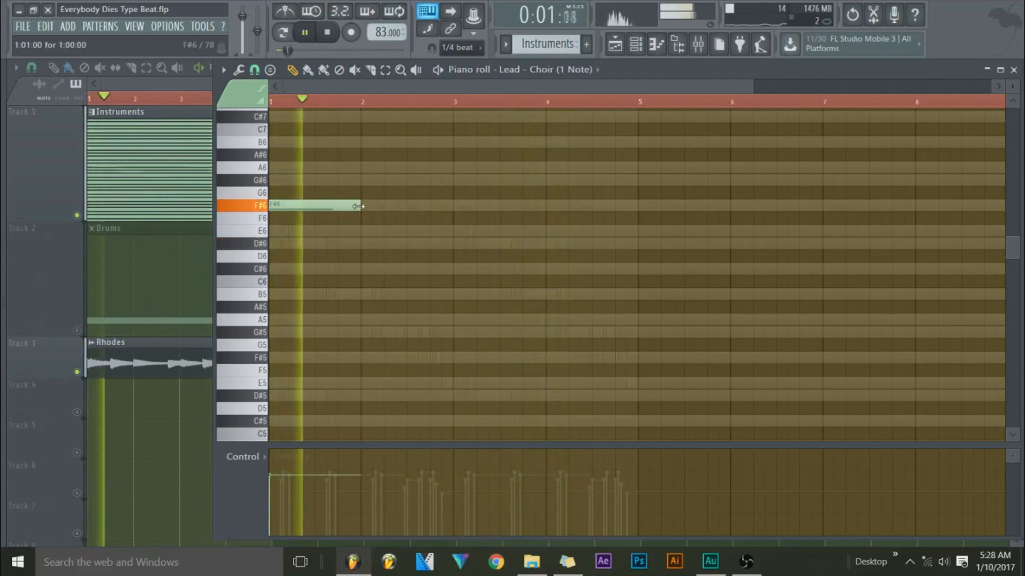
click(363, 244)
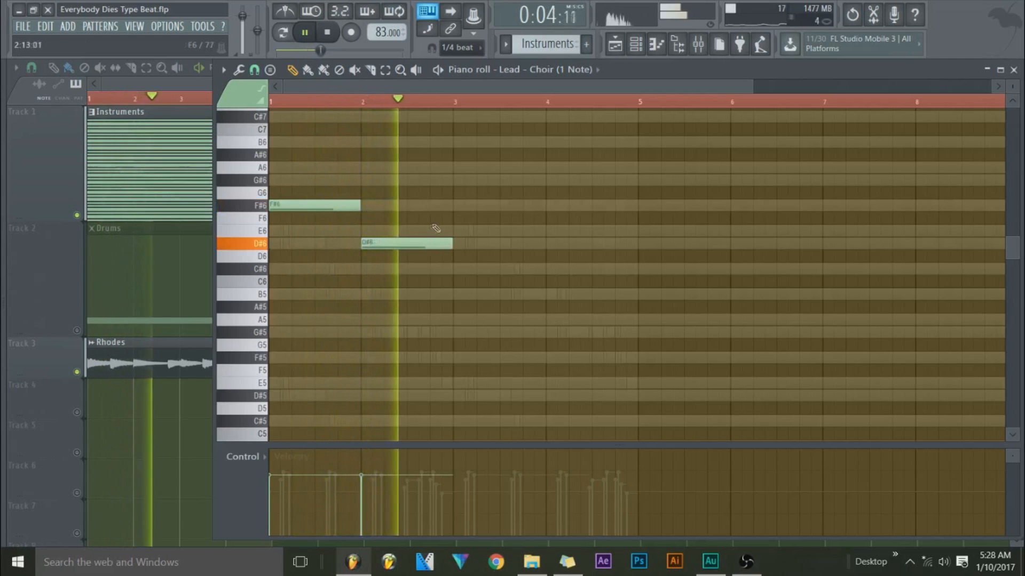
click(456, 206)
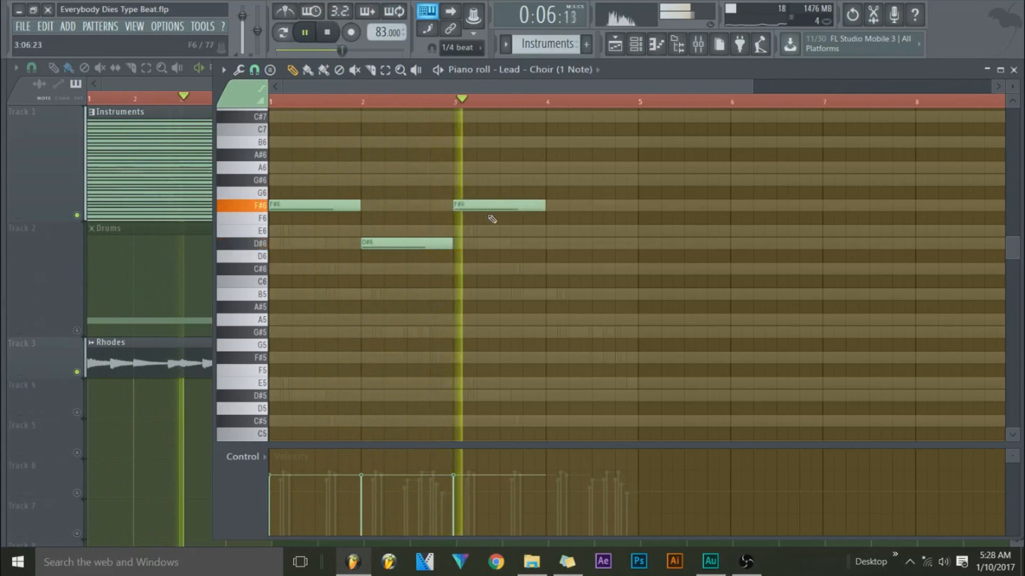
click(549, 243)
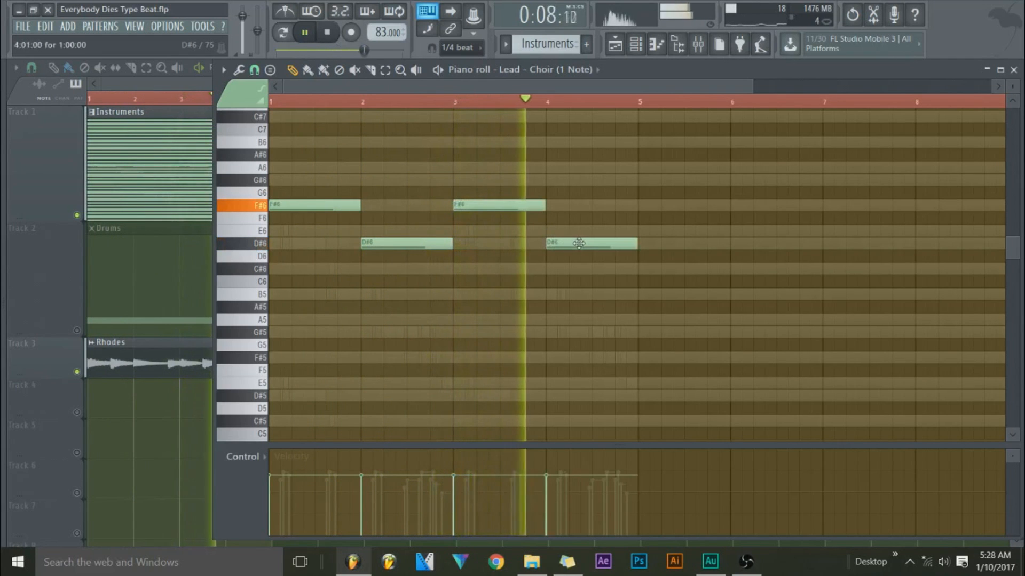
Step: Select all four choir notes and raise their velocity slightly
drag(617, 180, 322, 287)
scroll(376, 290, up, 2)
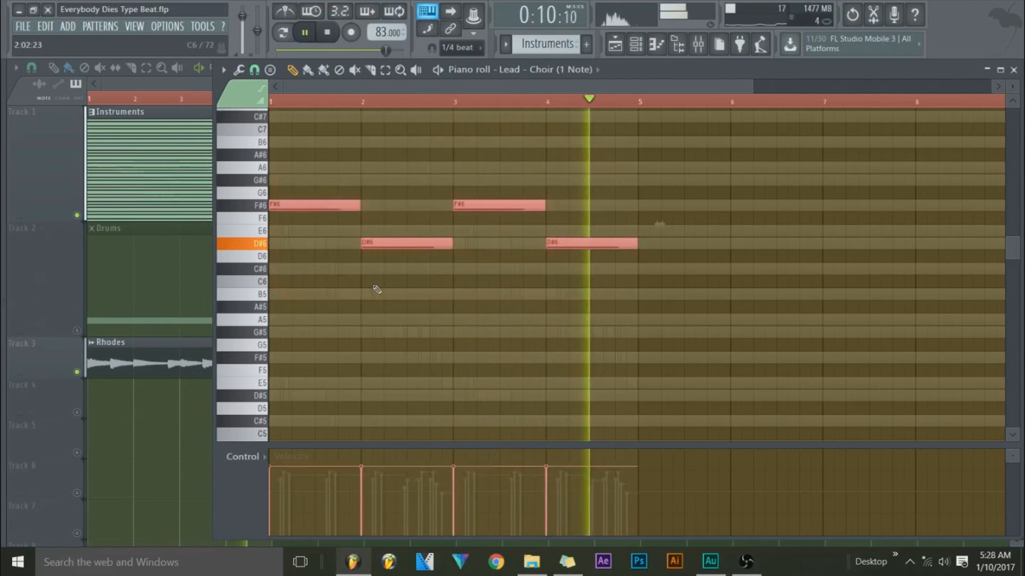
scroll(377, 289, up, 1)
Step: Restart playback and duplicate the four choir notes one octave up, onto F#7 and D#7
key(space)
key(space)
shift+drag(335, 204, 302, 192)
scroll(326, 204, up, 4)
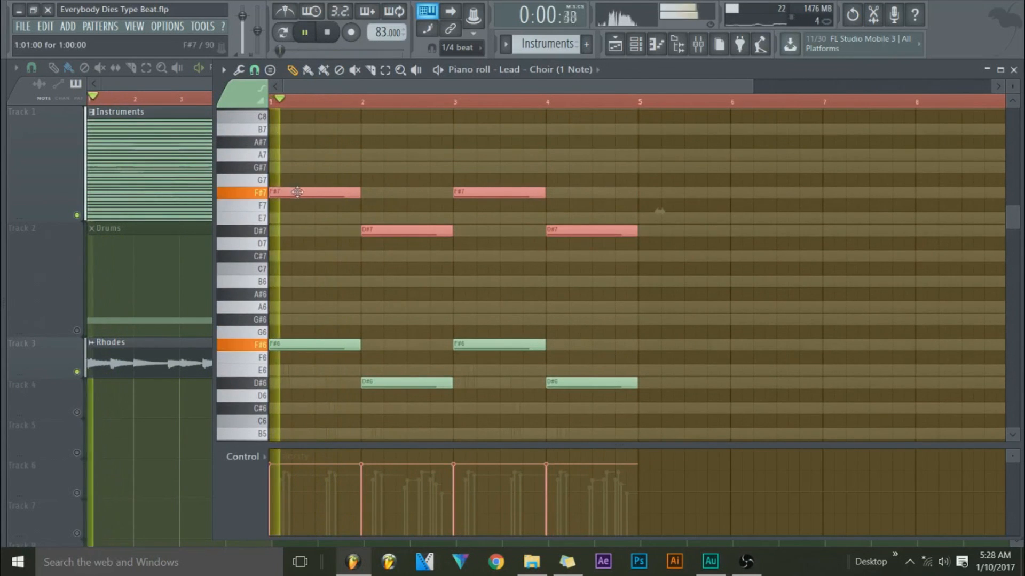
Step: Lower the upper-octave choir notes' velocity well below the lower octave's and deselect them
scroll(324, 235, down, 2)
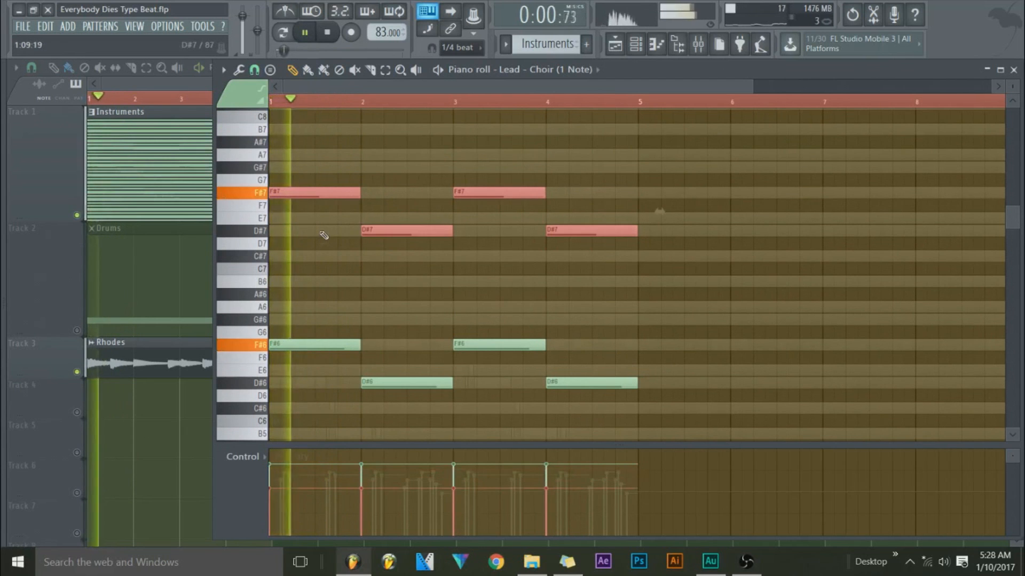
scroll(324, 235, down, 2)
scroll(323, 235, down, 2)
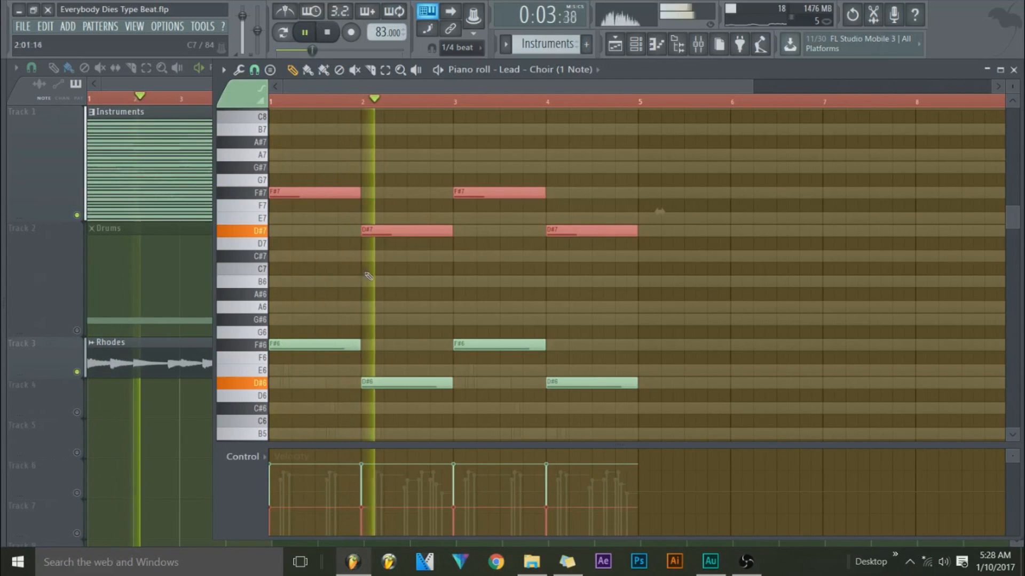
key(ctrl+d)
Step: Route the third Rhodes channel to mixer track 3, the choir lead to 4 and the Sub to 5, and stop playback
key(F6)
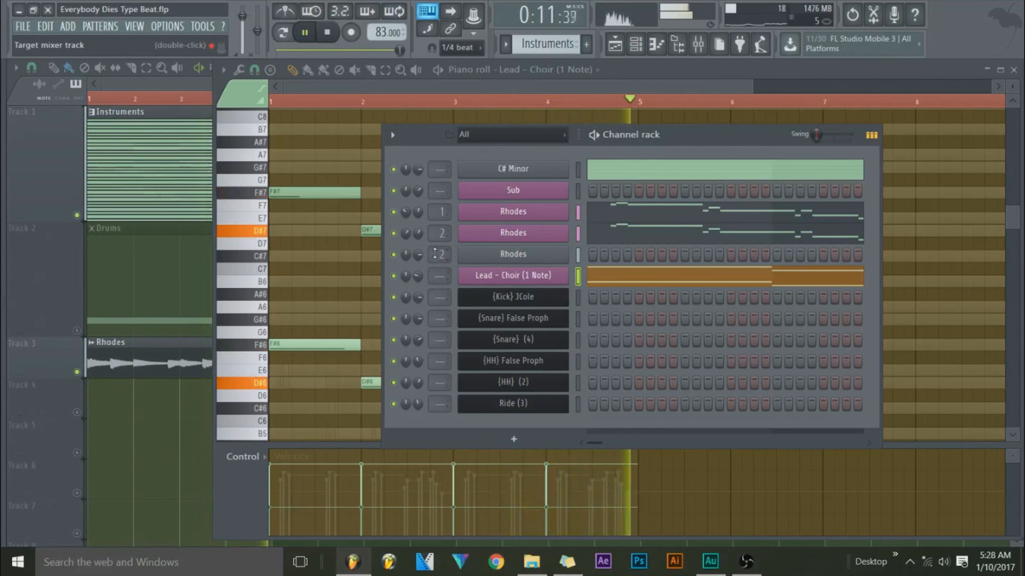
scroll(435, 254, up, 1)
scroll(438, 275, up, 4)
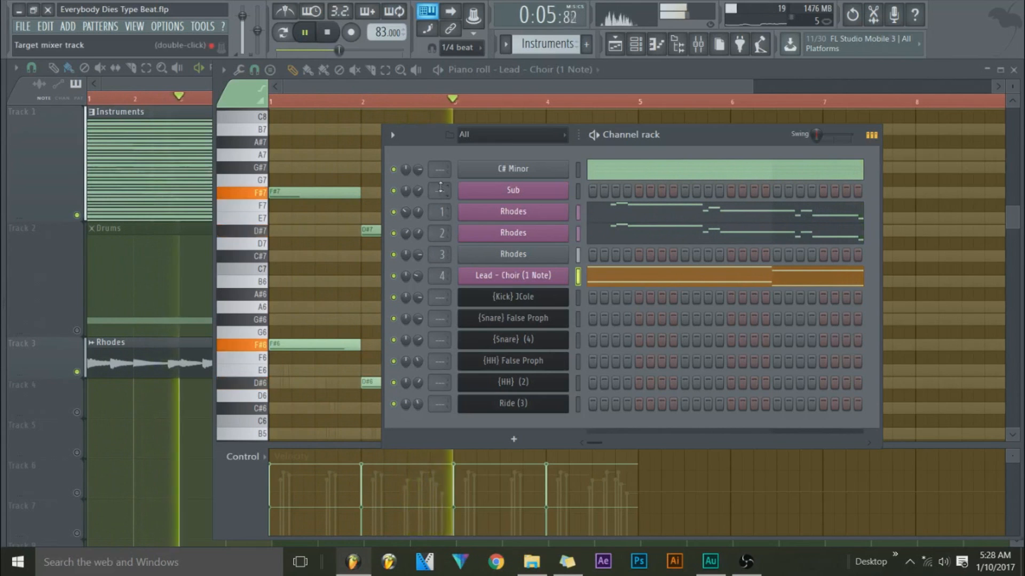
scroll(439, 190, up, 7)
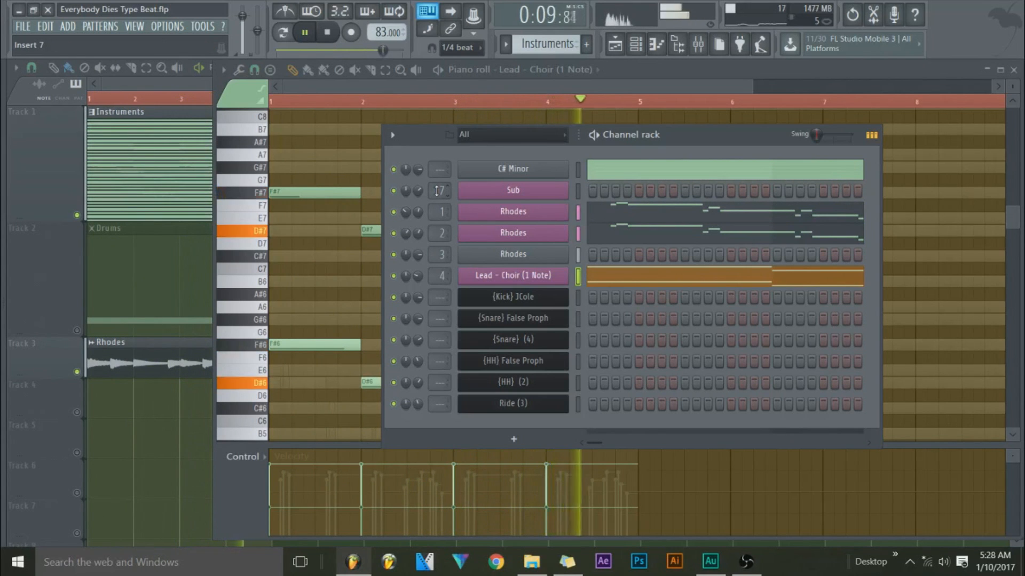
scroll(438, 191, down, 2)
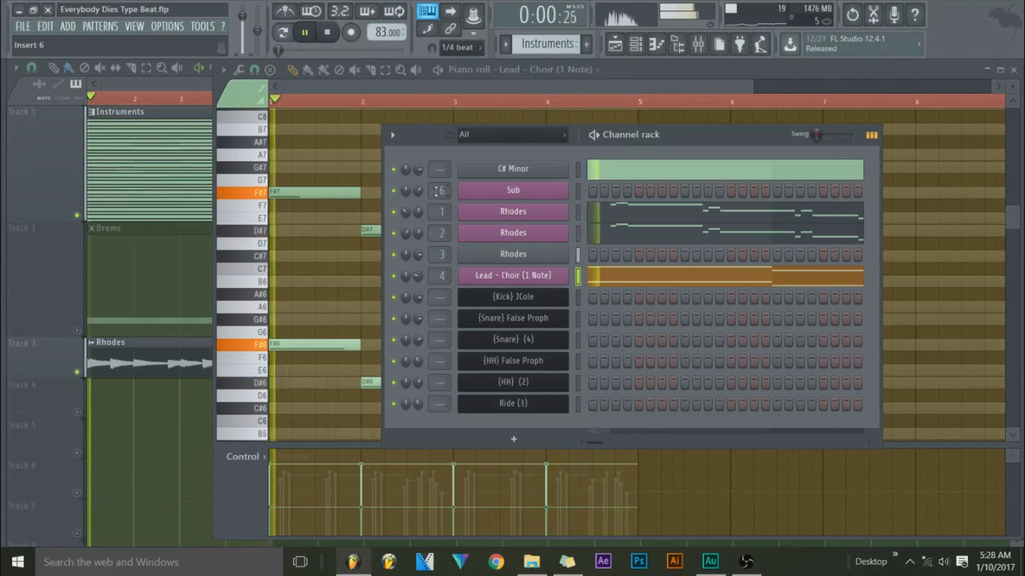
click(329, 34)
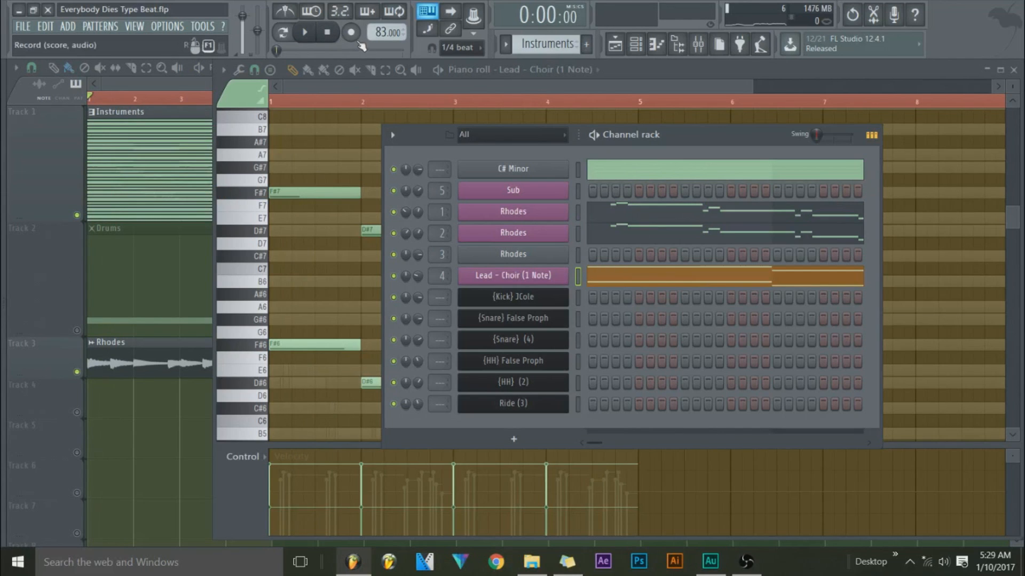
Step: Cut the scale guide notes from the C# Minor channel so they no longer clutter the Sub's piano roll
right_click(551, 195)
click(617, 193)
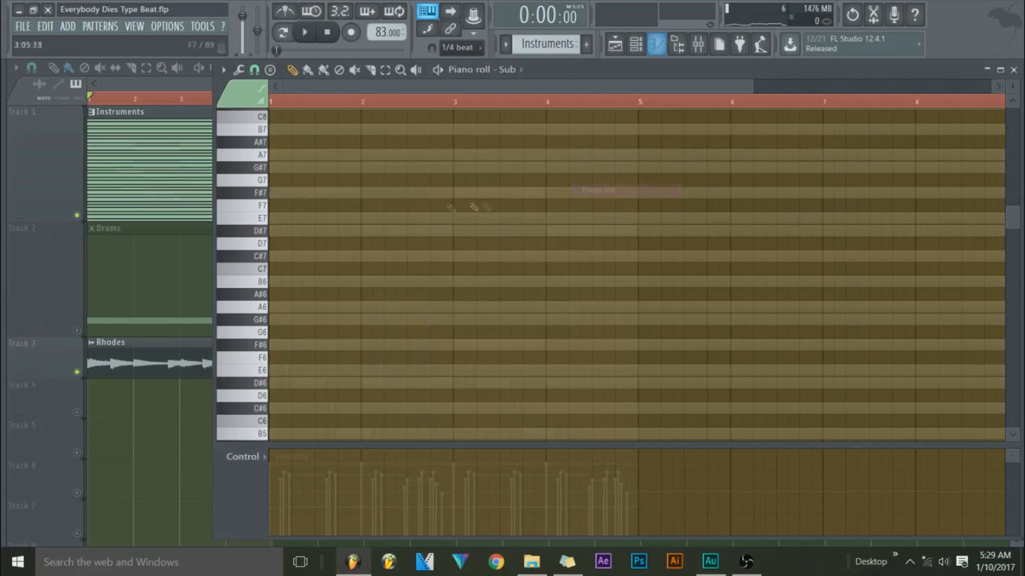
click(635, 45)
right_click(510, 179)
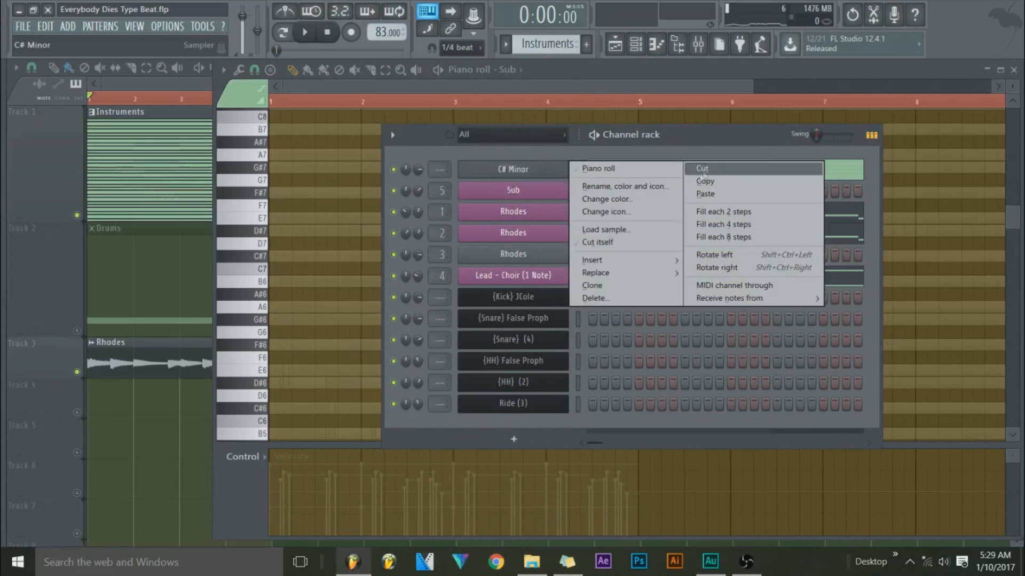
click(700, 170)
Step: Open the Sub channel's piano roll at the octave of the lower Rhodes melody, around D#5
right_click(544, 202)
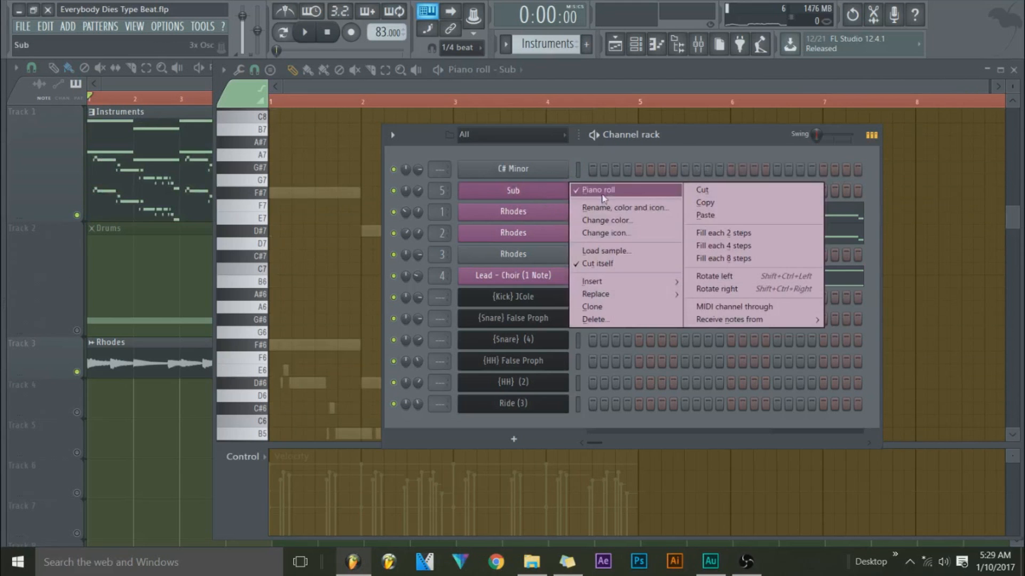
click(584, 193)
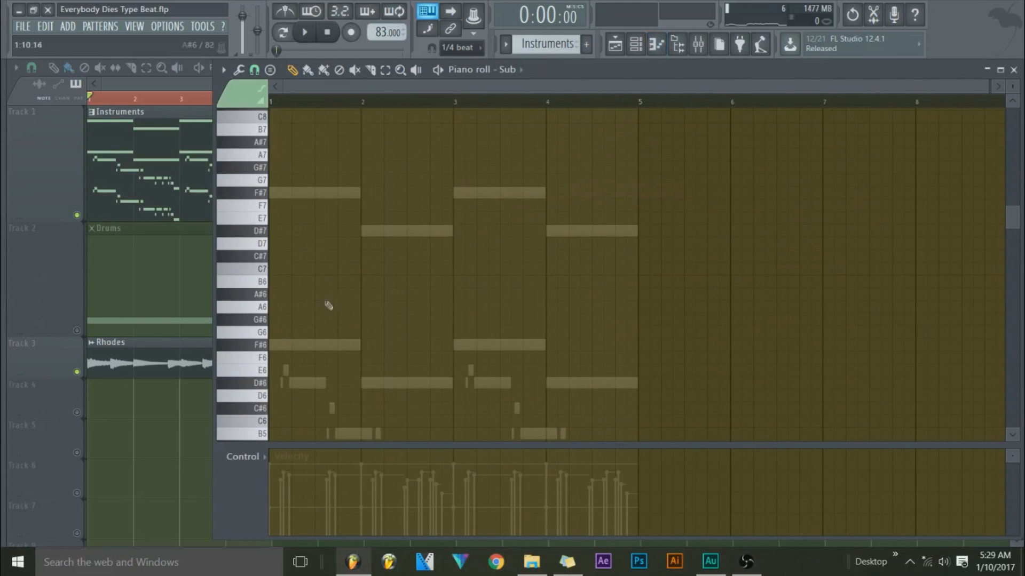
scroll(328, 305, down, 2)
scroll(271, 289, up, 5)
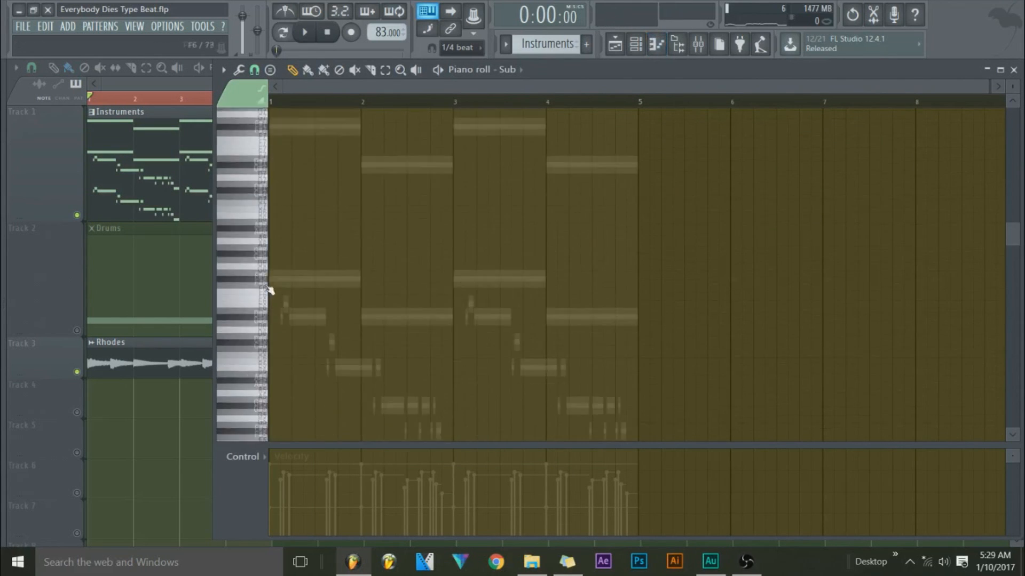
scroll(267, 304, down, 6)
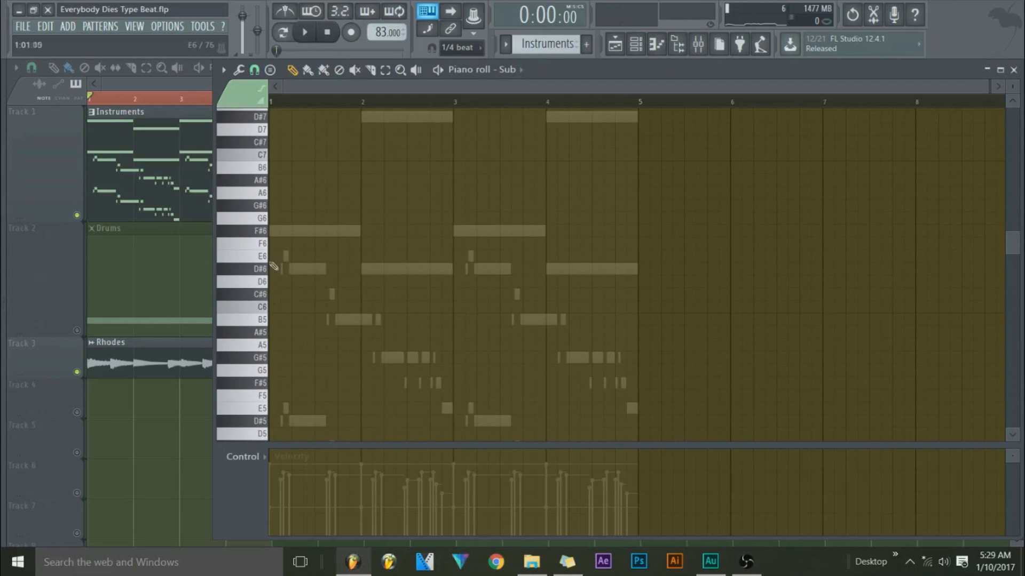
scroll(273, 265, down, 5)
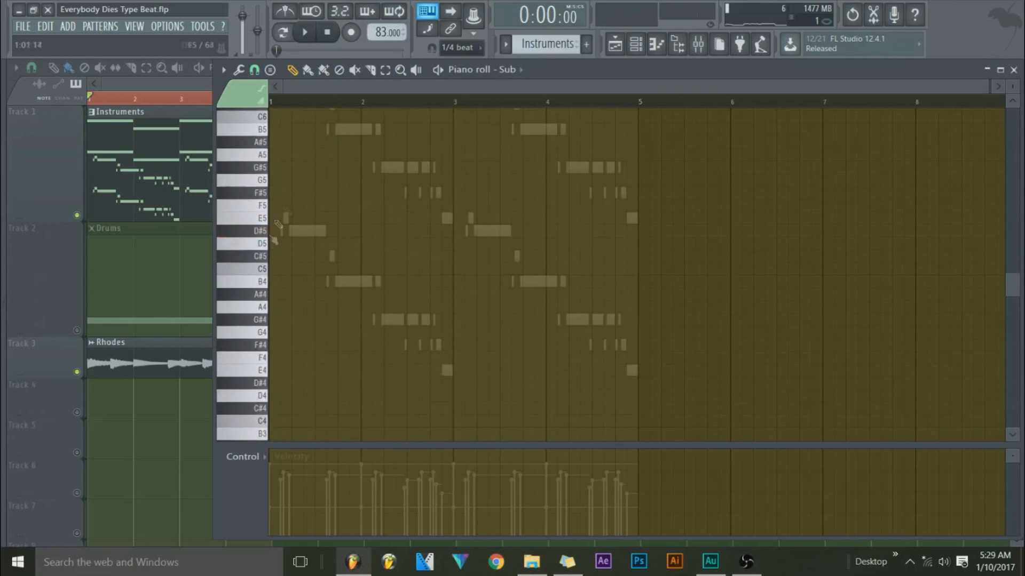
Step: Audition D#5 and B4, and draw descending Sub notes D#5, B4, G#4 and E4 across the first two bars
click(261, 231)
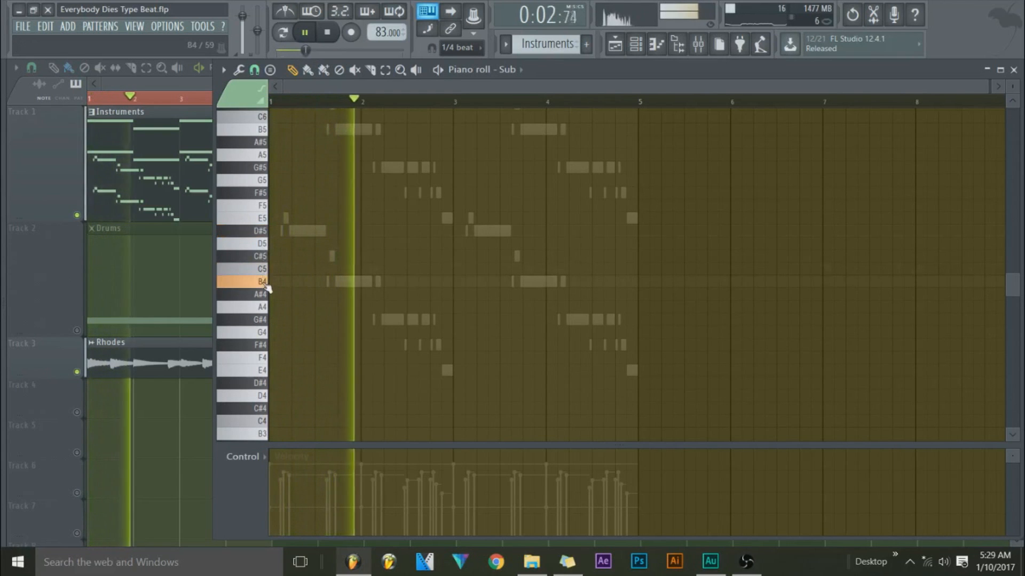
key(space)
click(272, 232)
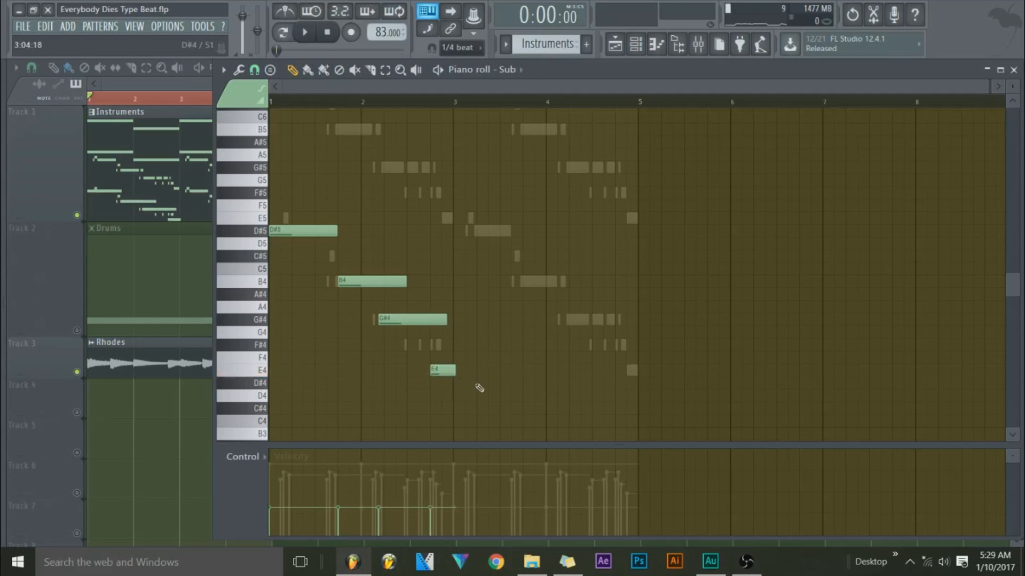
Step: Raise all the Sub notes' velocity and trim their overlaps using the articulator with Multiply at 100%
key(ctrl+a)
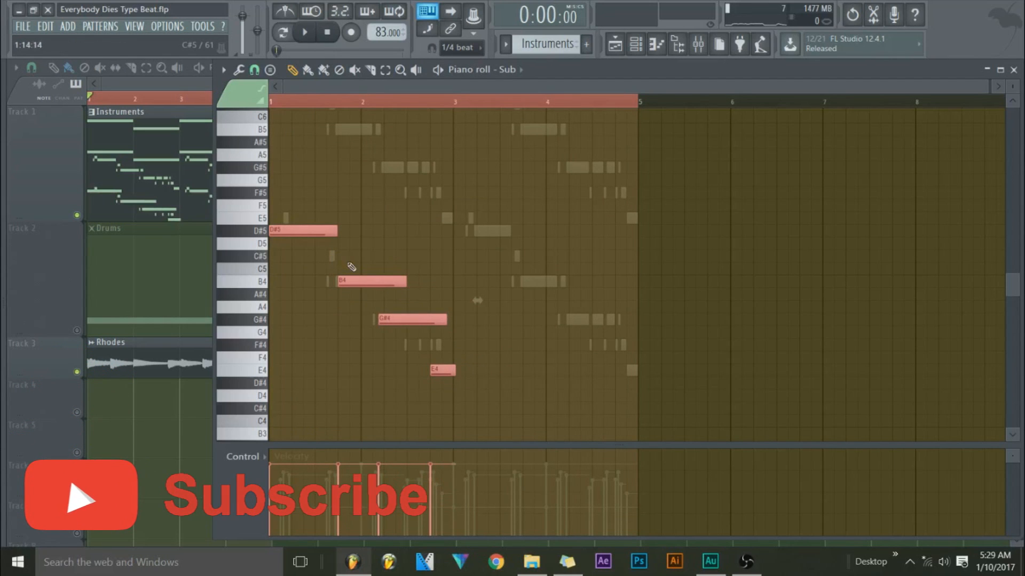
key(alt+r)
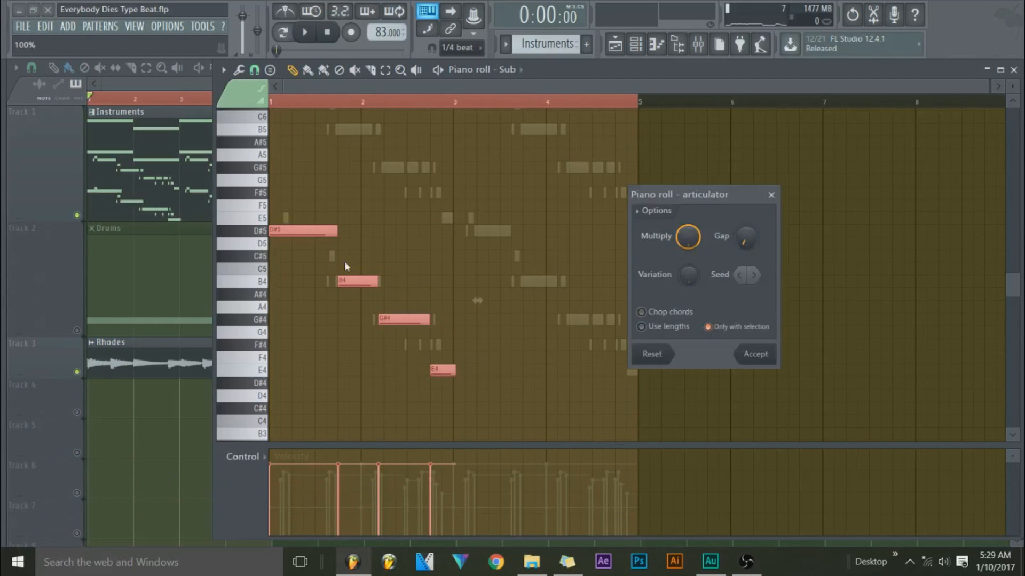
click(760, 354)
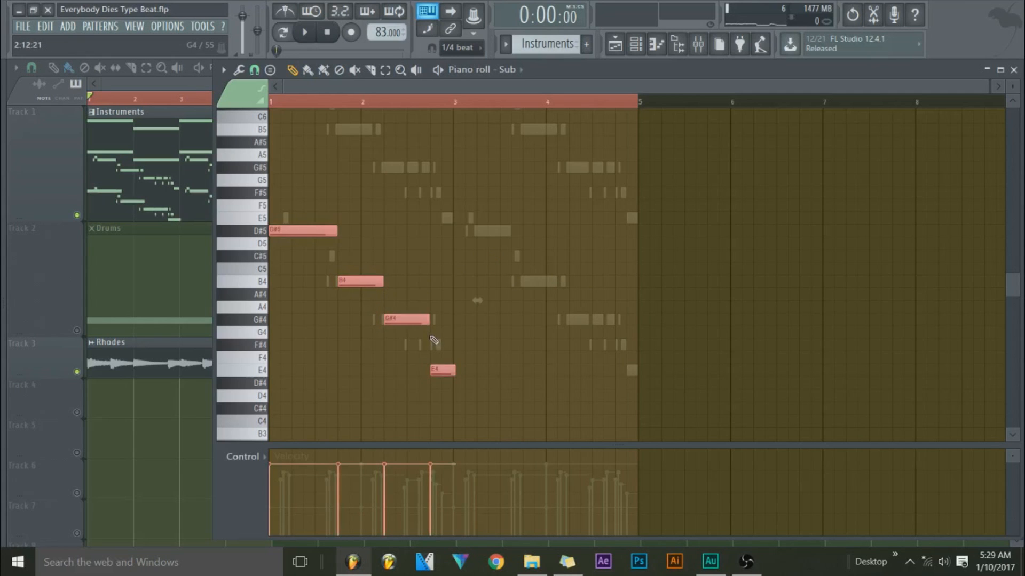
Step: Transpose all the Sub notes down one octave to D#4, B3, G#3 and E3, play the pattern and deselect them
key(space)
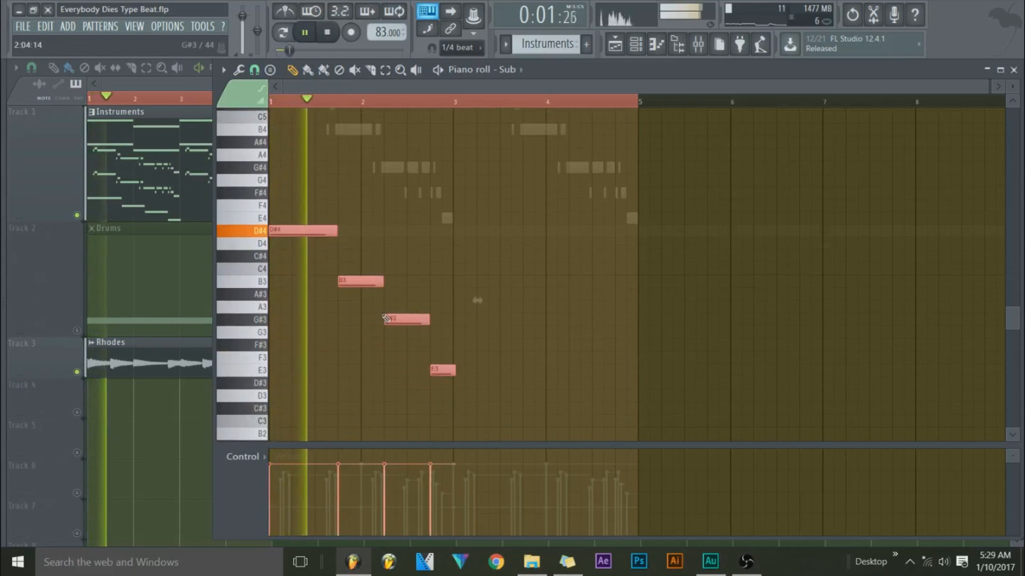
key(space)
key(space)
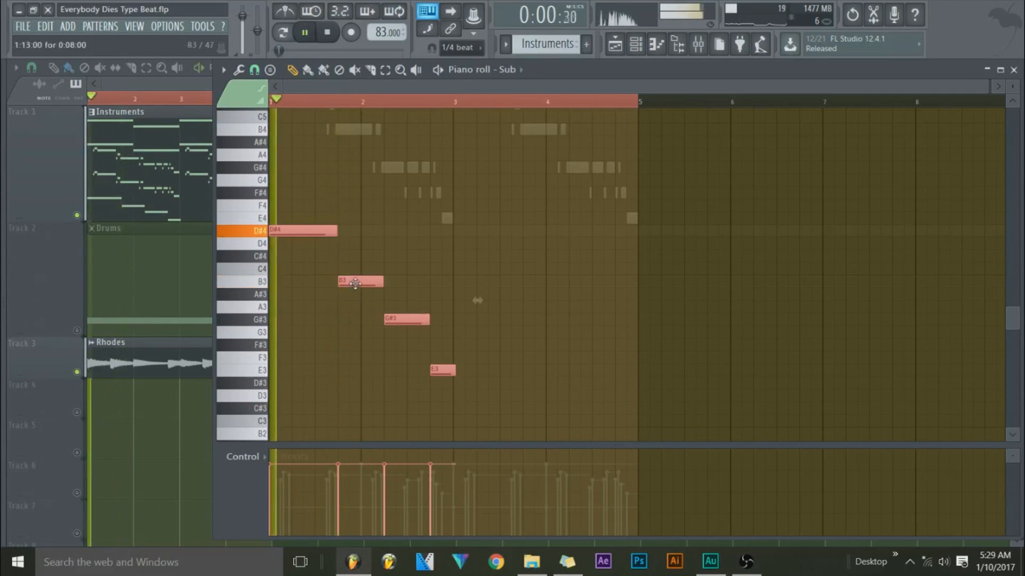
ctrl+click(345, 323)
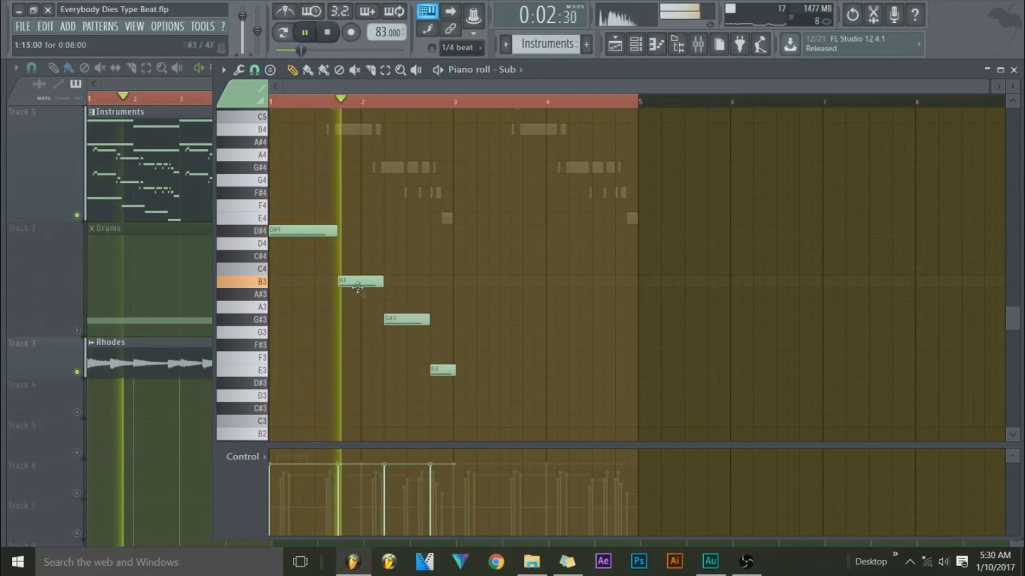
Step: Move the B3 Sub note to the middle of bar 1 and G#3 to just before bar 2, and lengthen B3 slightly
key(space)
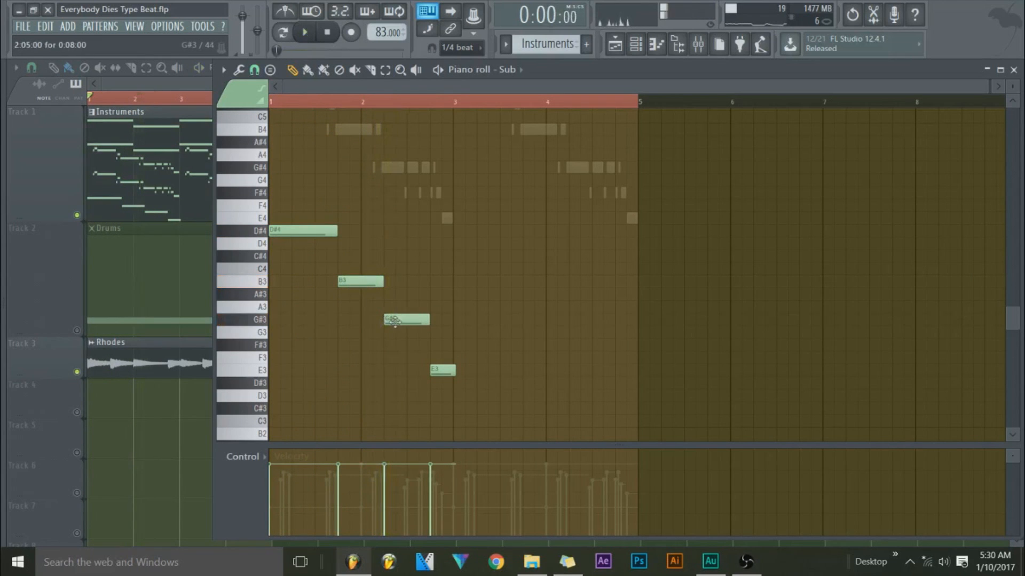
scroll(364, 272, up, 3)
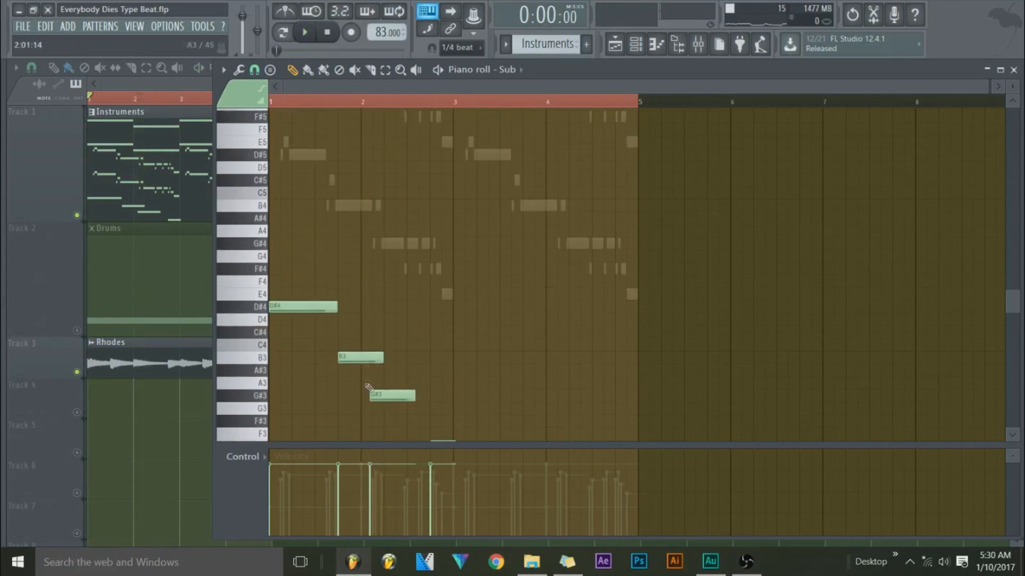
key(space)
drag(369, 357, 346, 354)
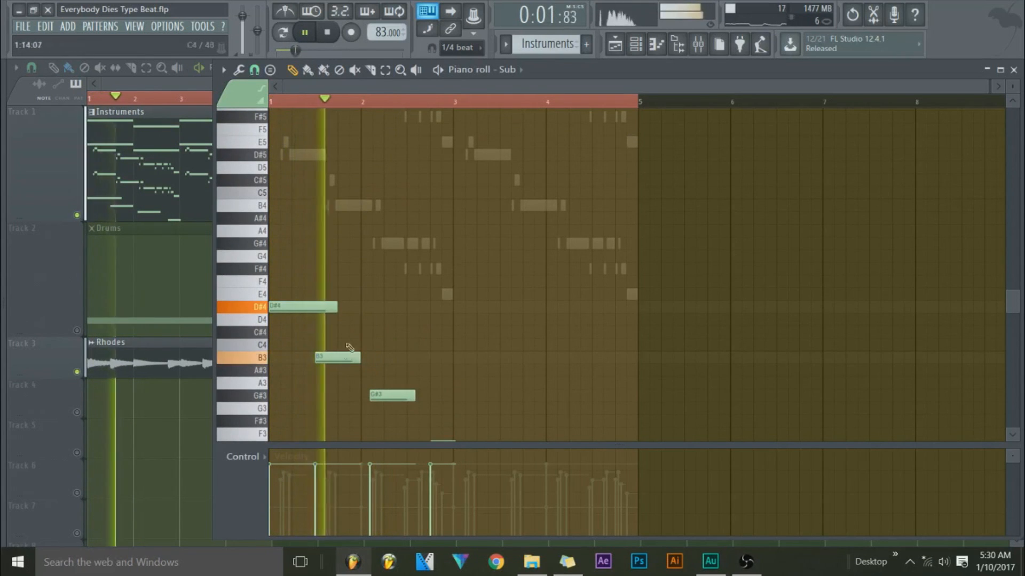
drag(387, 395, 375, 396)
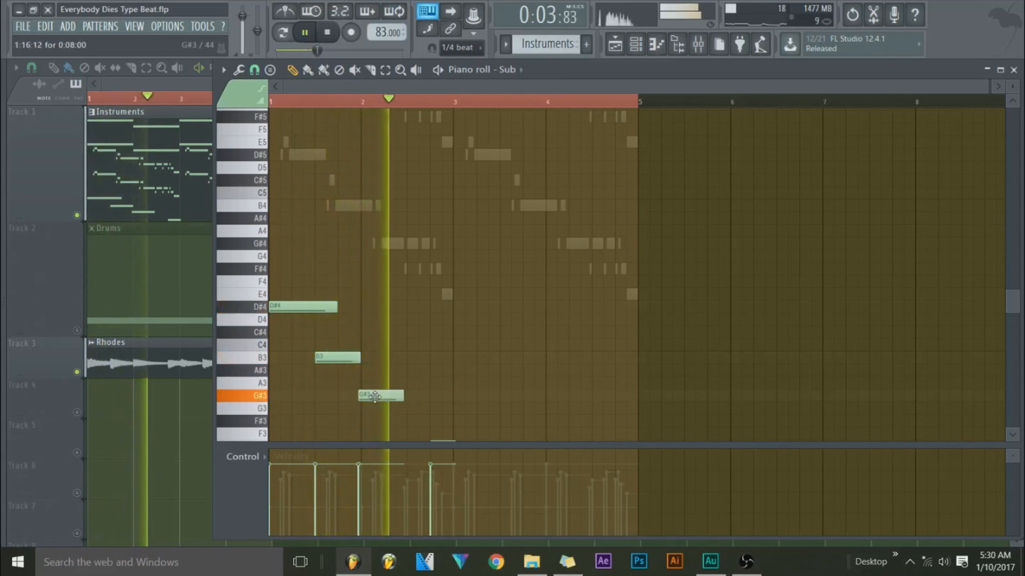
key(space)
drag(360, 360, 367, 359)
scroll(266, 387, down, 1)
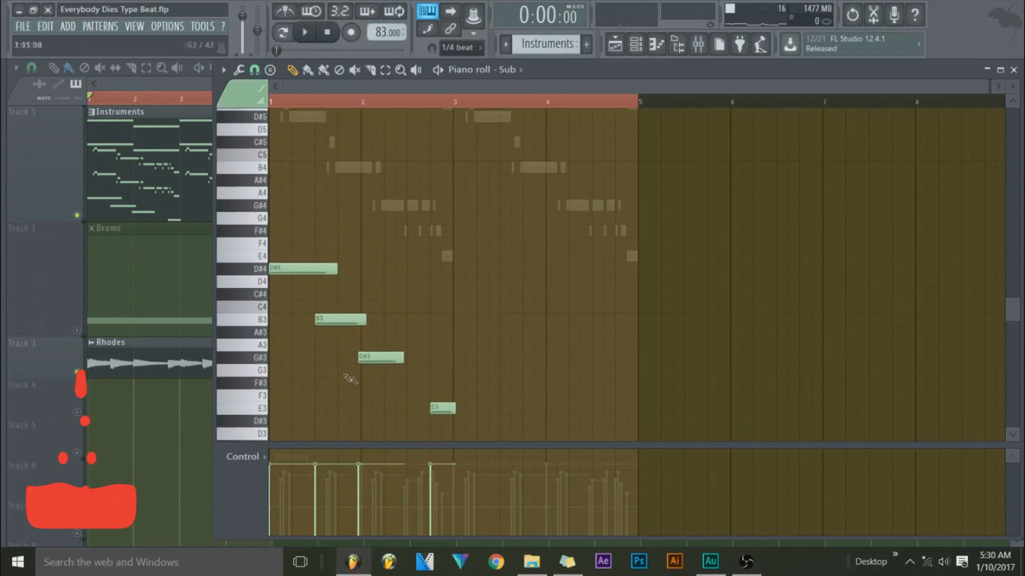
Step: Add a Sub note in bar 2 and rearrange the bar to start on E3, followed by G#3 before the closing E3
click(400, 385)
key(space)
drag(421, 383, 428, 383)
click(386, 388)
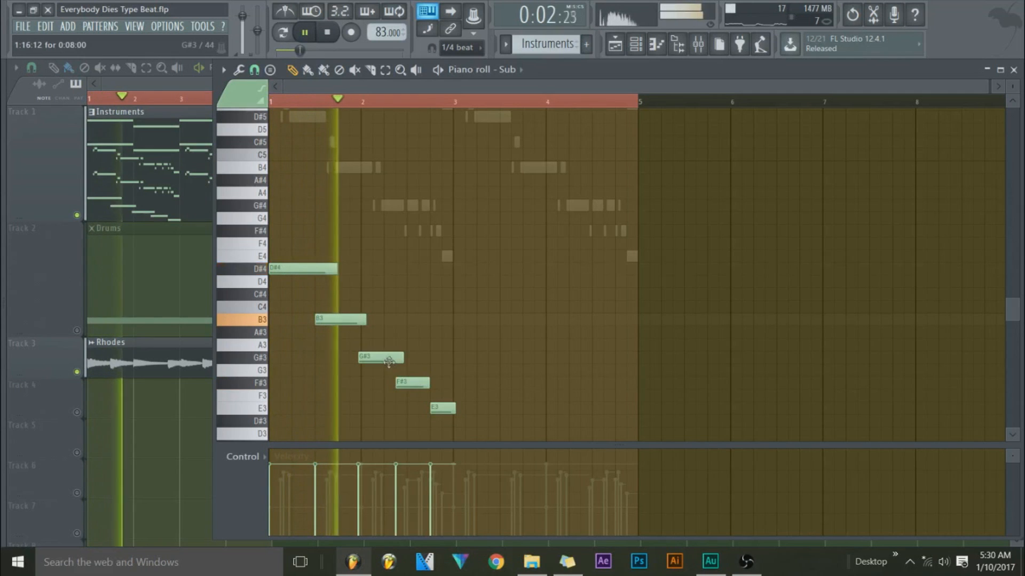
drag(387, 388, 407, 360)
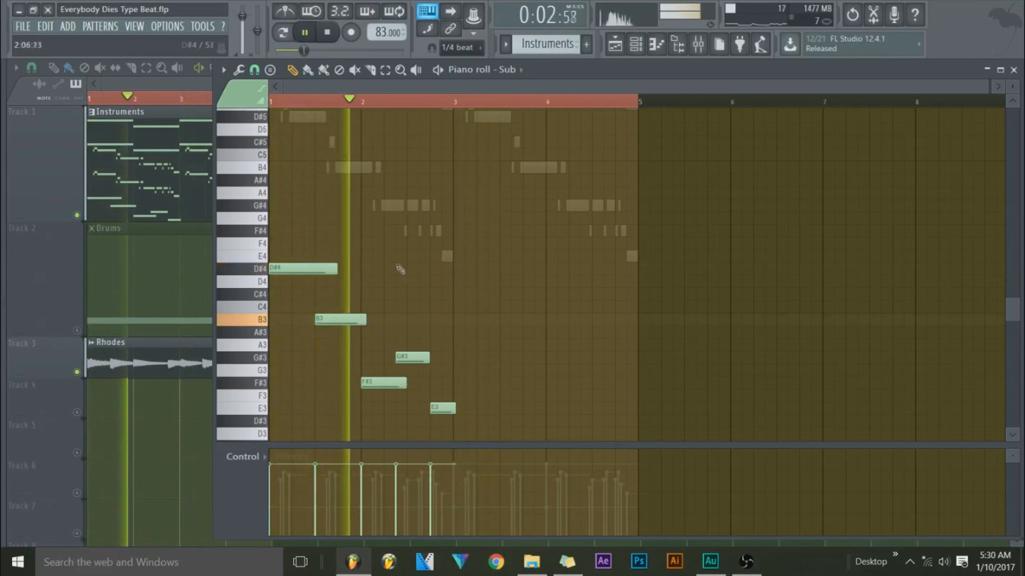
key(space)
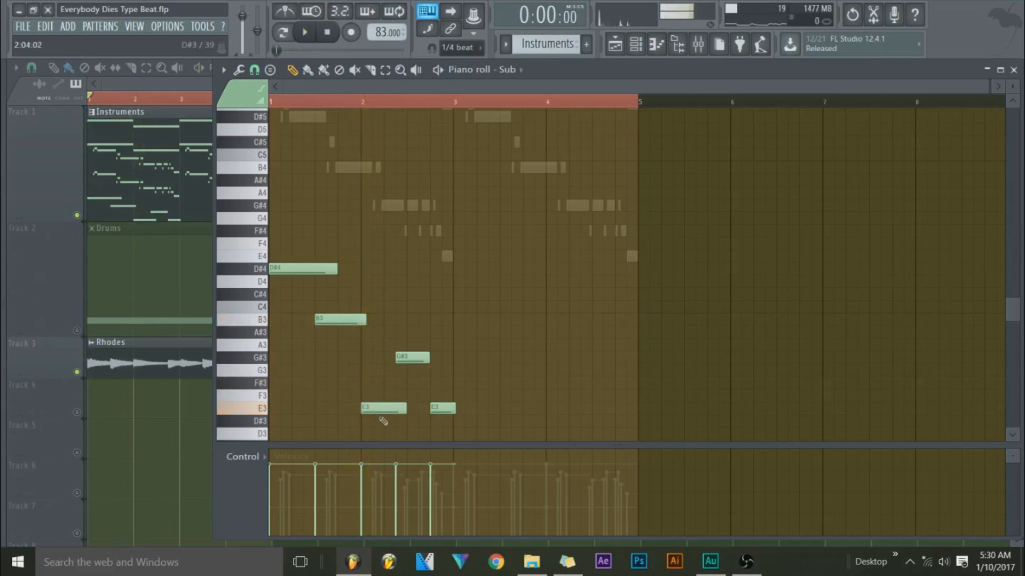
key(space)
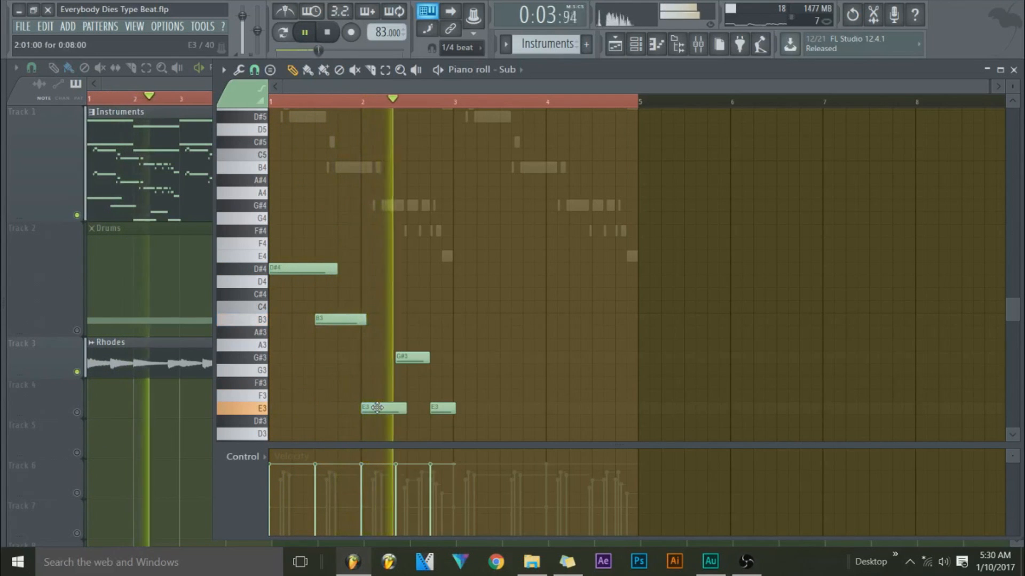
Step: Insert a short F#3 Sub note between G#3 and the last E3 in bar 2, and play the pattern
click(419, 383)
drag(453, 383, 439, 384)
key(space)
key(space)
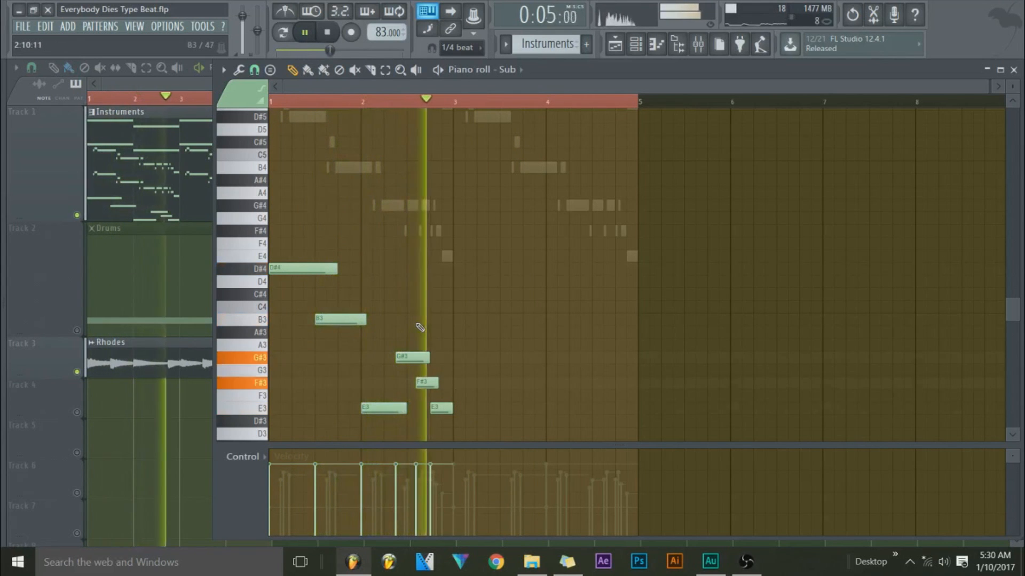
Step: Duplicate the two-bar Sub bass line into bars 3 and 4, deselect the notes and stop playback
drag(457, 428, 275, 257)
key(ctrl+b)
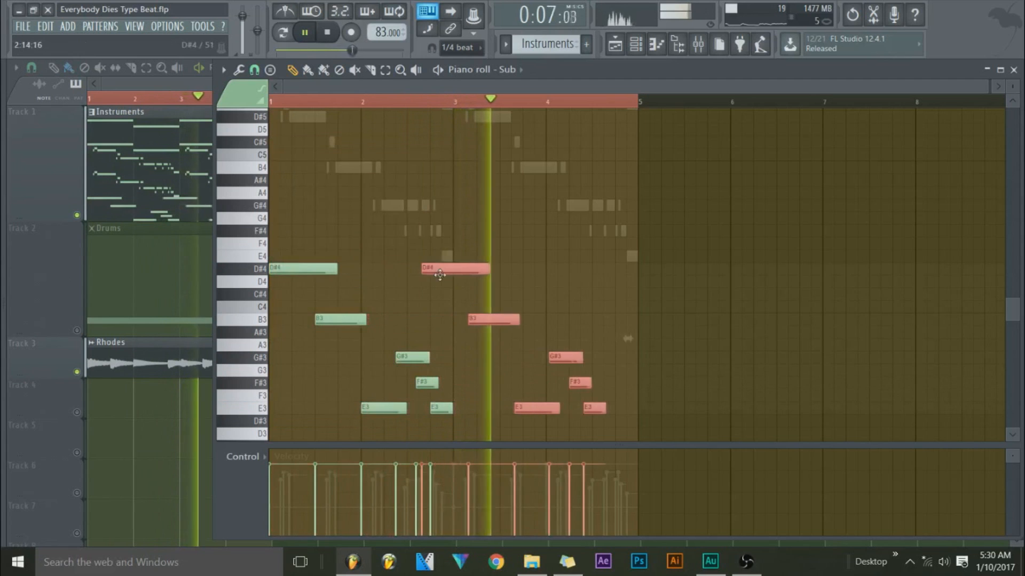
key(ctrl+d)
drag(332, 101, 235, 99)
key(space)
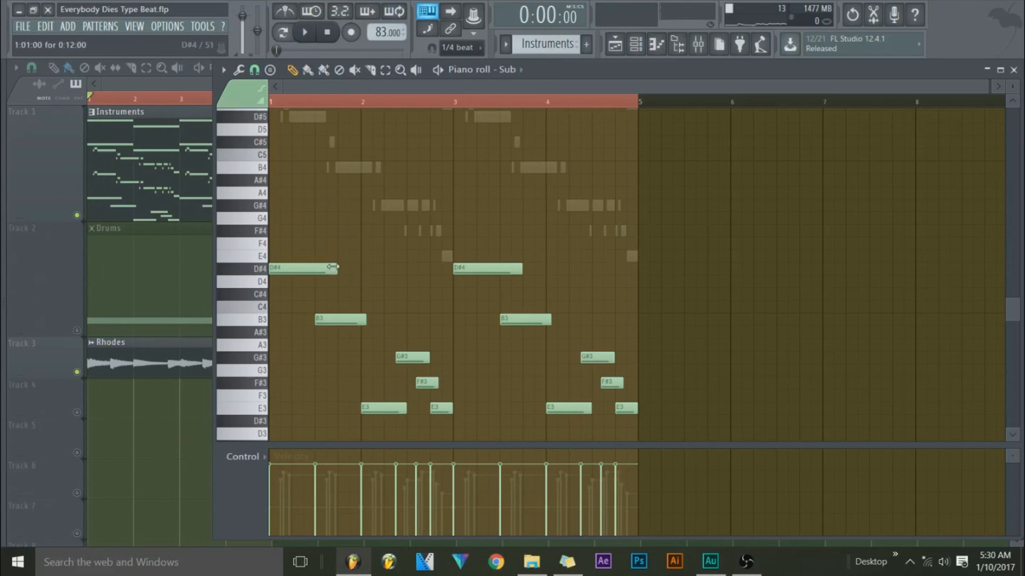
Step: Open the Sub channel's 3x Osc settings from the channel rack, inspect the oscillators and close them
click(639, 48)
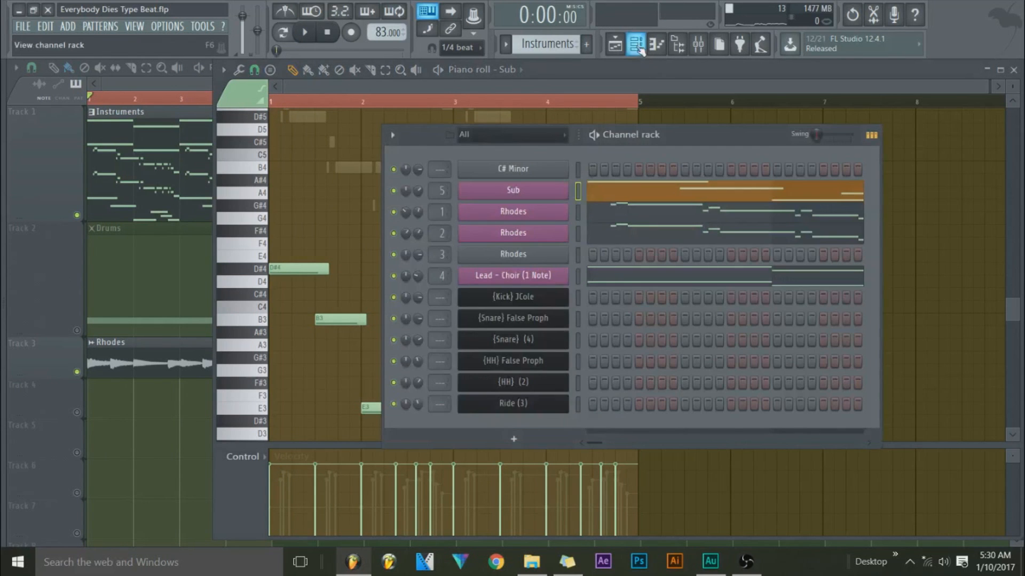
click(531, 199)
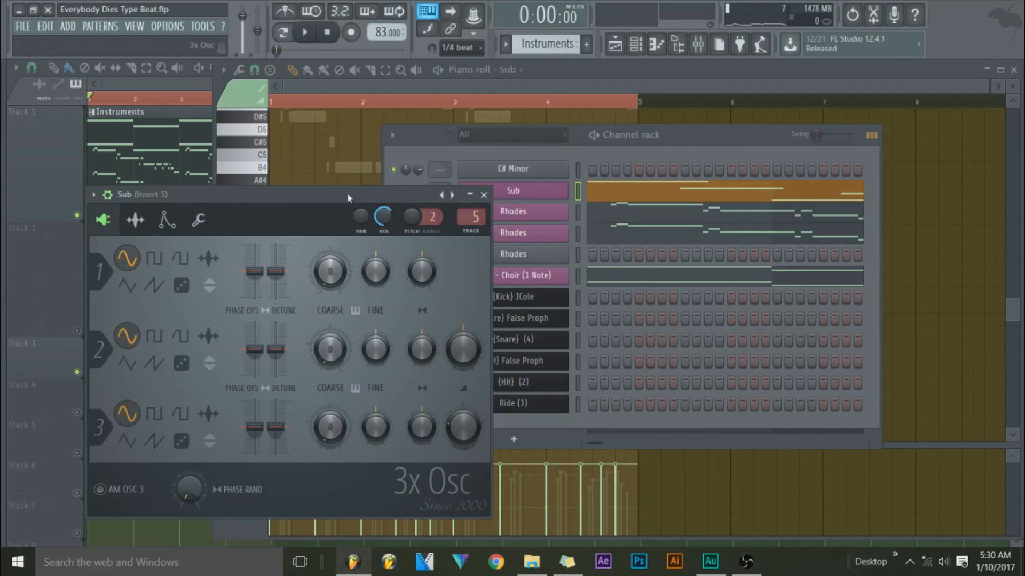
click(484, 195)
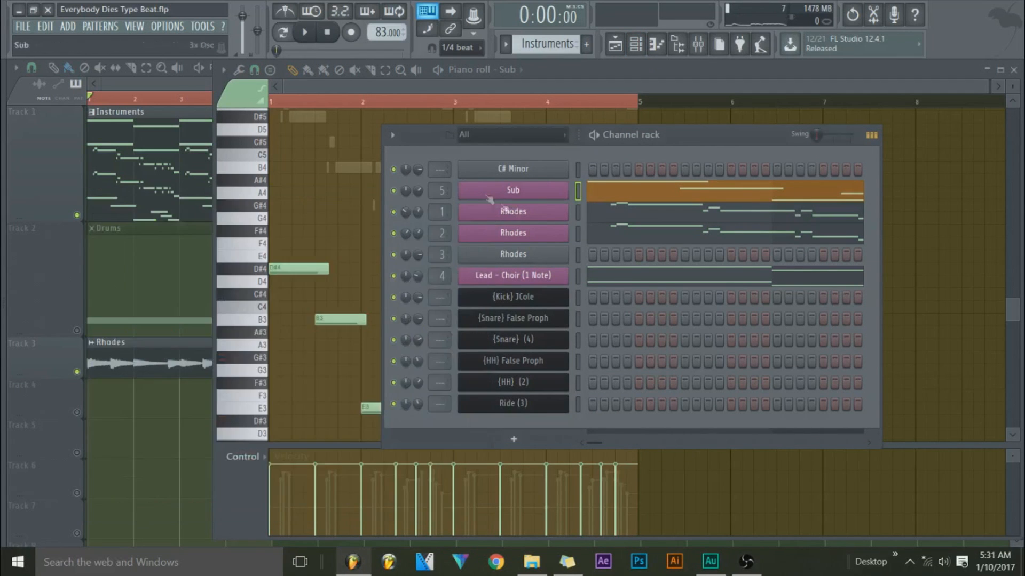
Step: Raise all the Sub notes one octave to compare them with the Rhodes melody, and lower them back an octave
click(456, 93)
drag(678, 211, 169, 491)
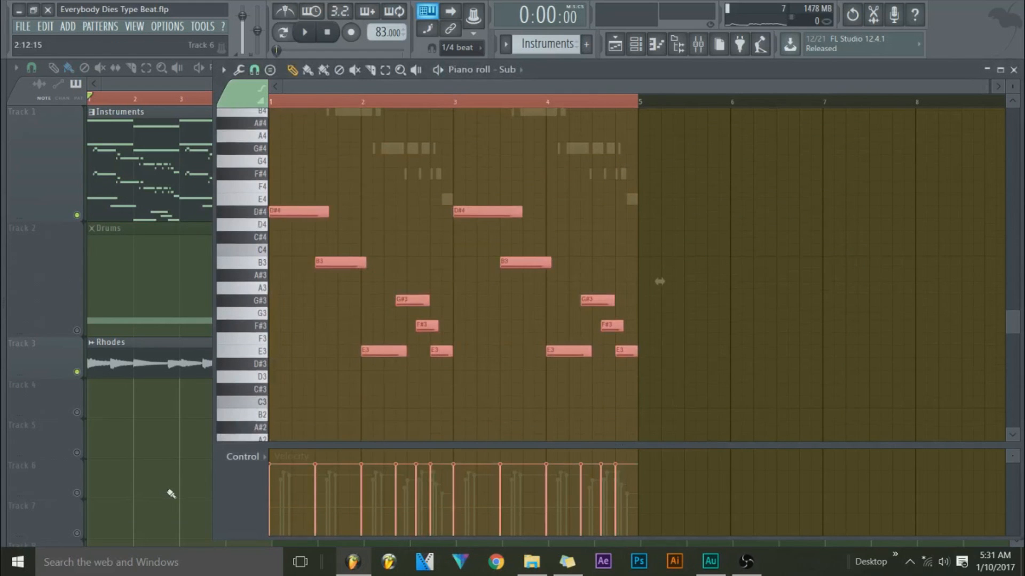
key(ctrl+Up)
scroll(560, 332, up, 5)
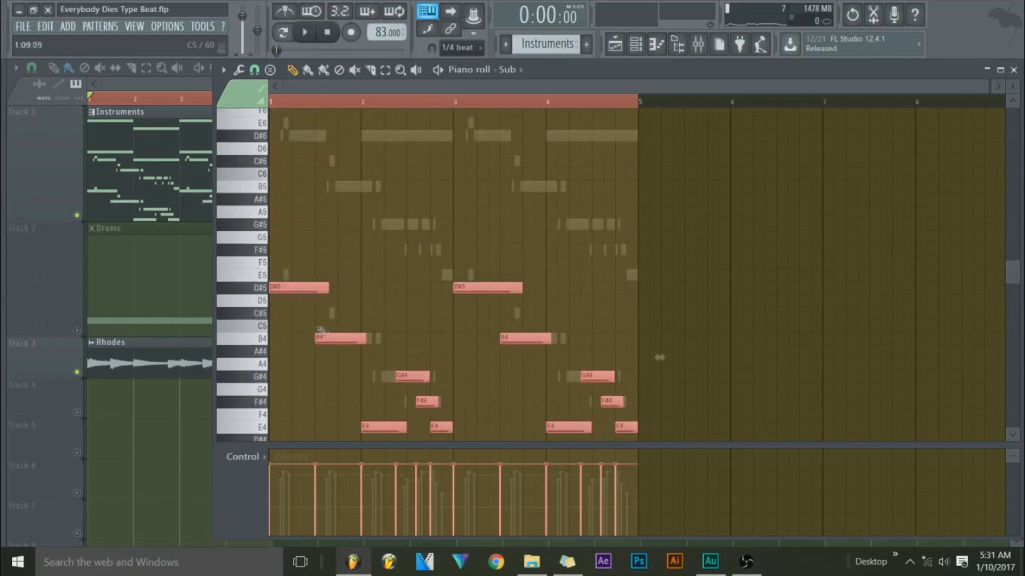
scroll(373, 365, down, 1)
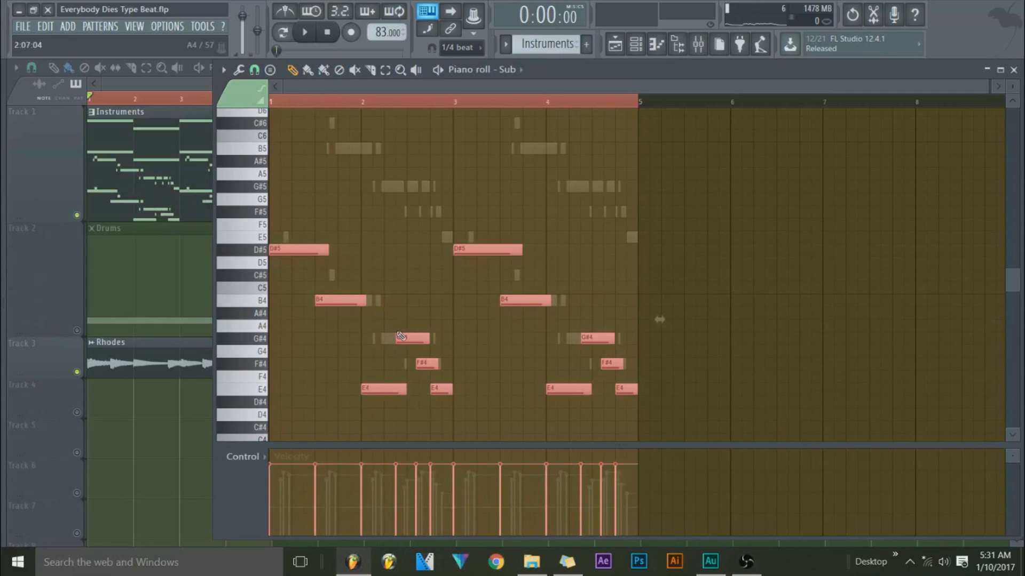
key(ctrl+Down)
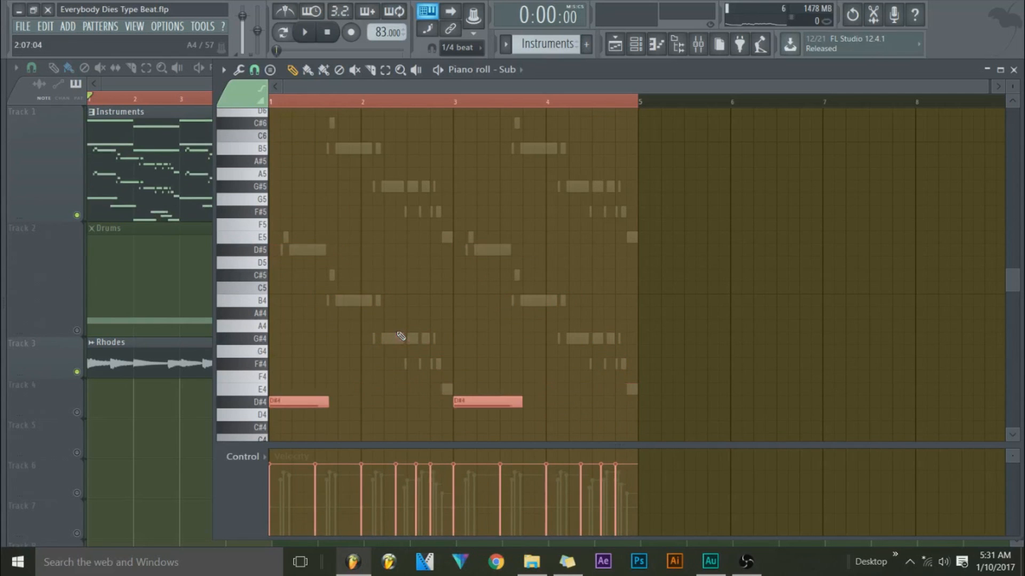
Step: Show the playlist, mixer and channel rack, and move the Sub channel below the Lead - Choir channel
click(611, 52)
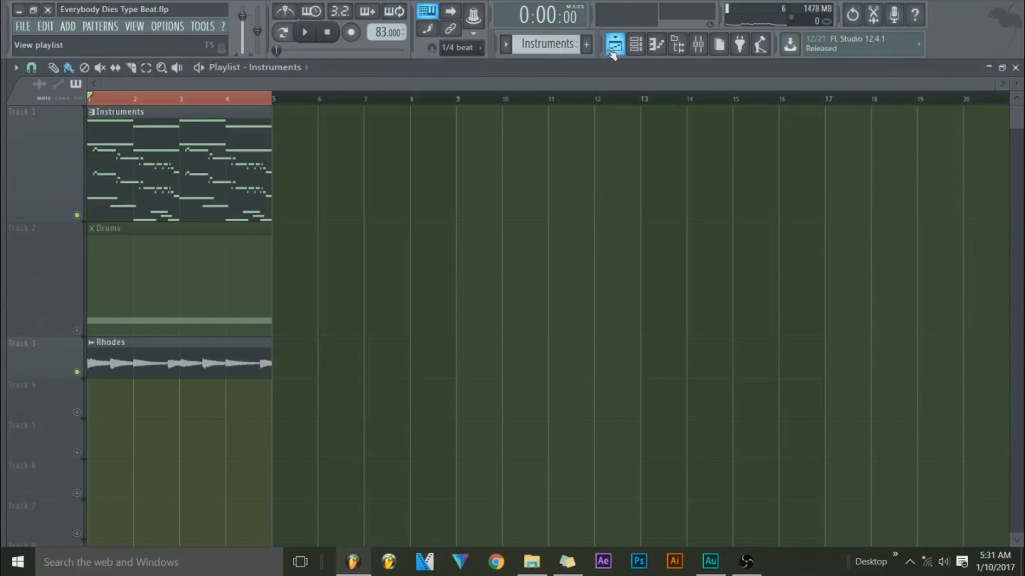
key(F9)
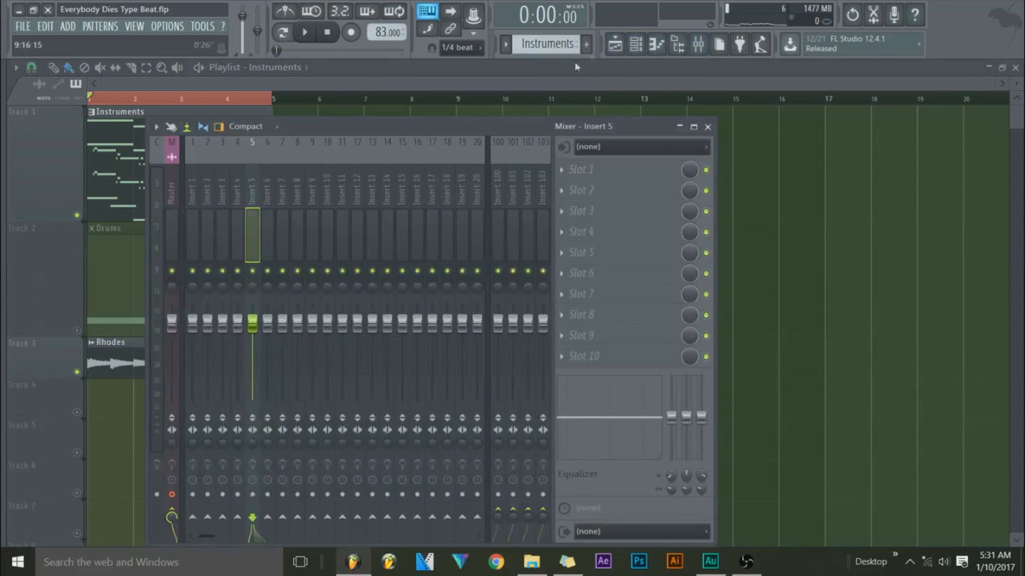
click(637, 49)
drag(555, 200, 540, 282)
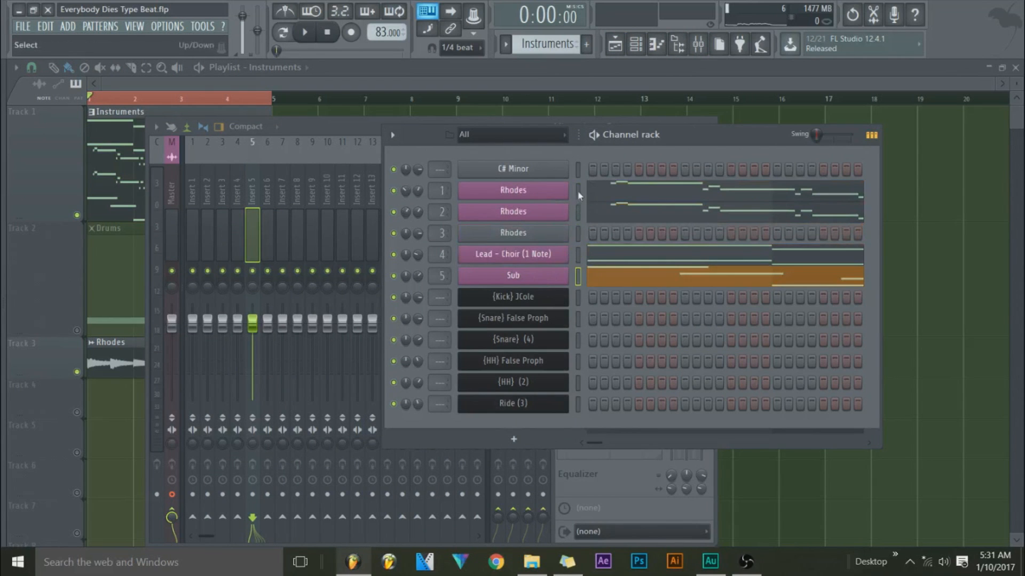
Step: Route all the channels to consecutive mixer tracks starting from Insert 1, save the project and close the mixer and channel rack
click(193, 160)
right_click(200, 137)
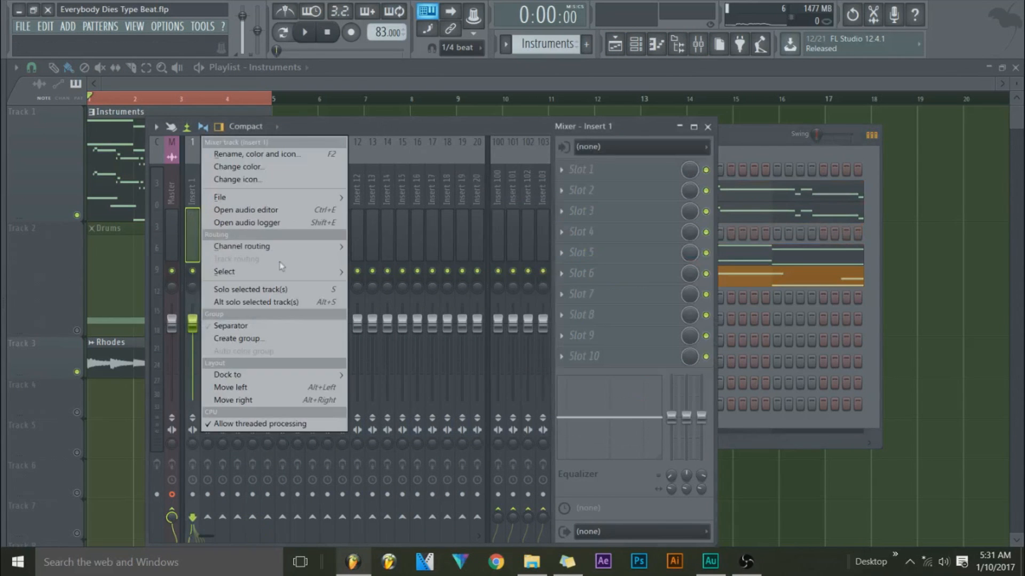
mouse_move(298, 246)
click(399, 260)
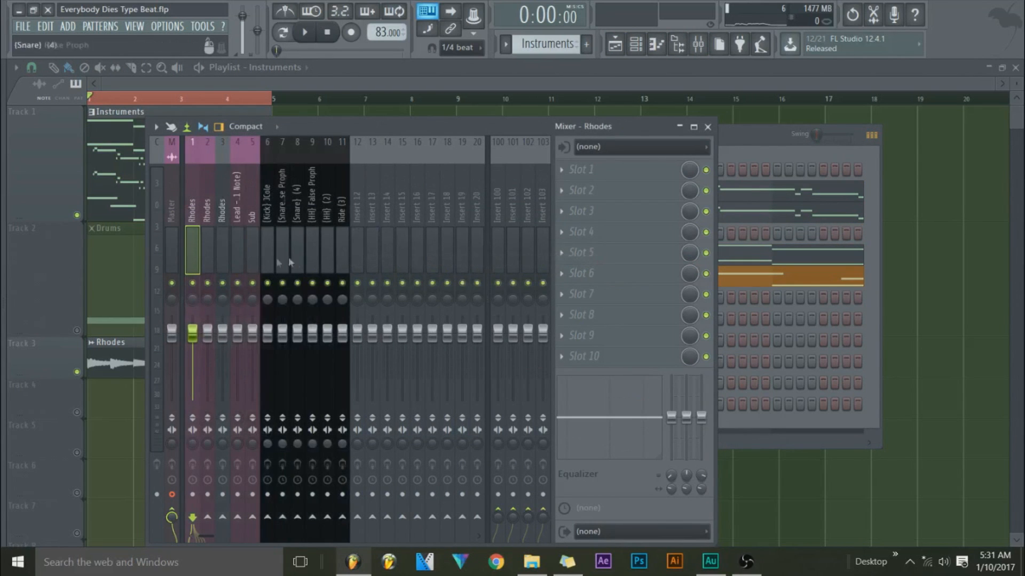
click(226, 252)
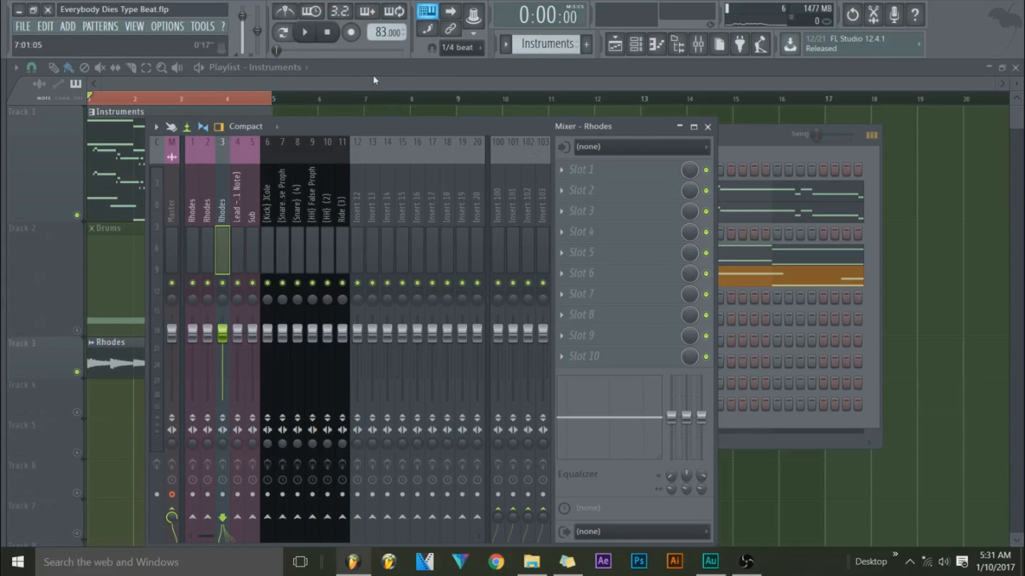
key(ctrl+s)
key(F12)
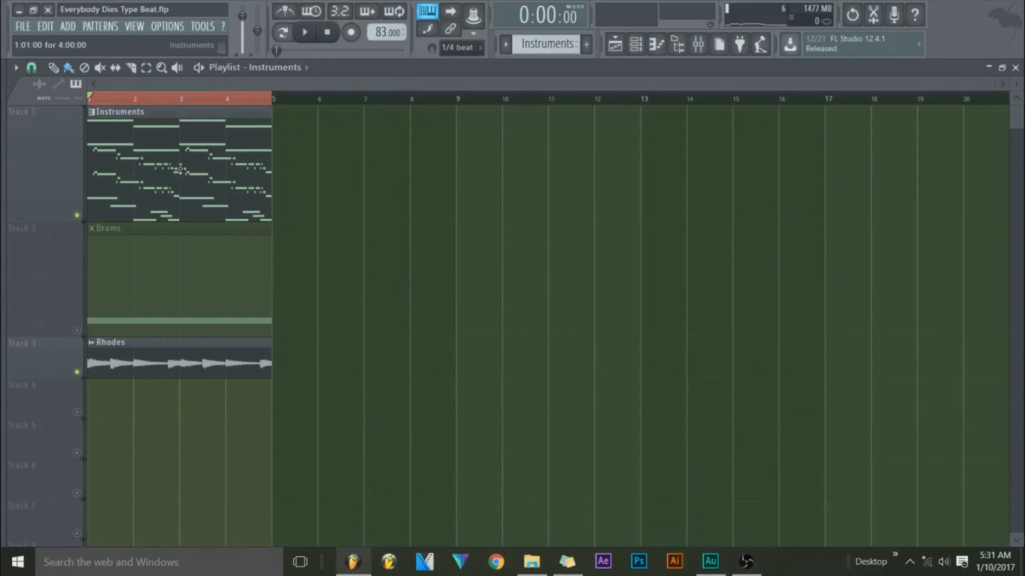
Step: Move the Drums clip aside to bar 8 and split the Instruments pattern by channel
drag(153, 276, 476, 275)
click(506, 44)
click(597, 219)
right_click(602, 214)
click(505, 45)
click(614, 208)
Step: Move the choir clip aside to bar 13 and the Sub clip down to Track 5, and unmute Track 5
click(221, 292)
drag(211, 173, 759, 169)
drag(125, 160, 124, 411)
click(77, 454)
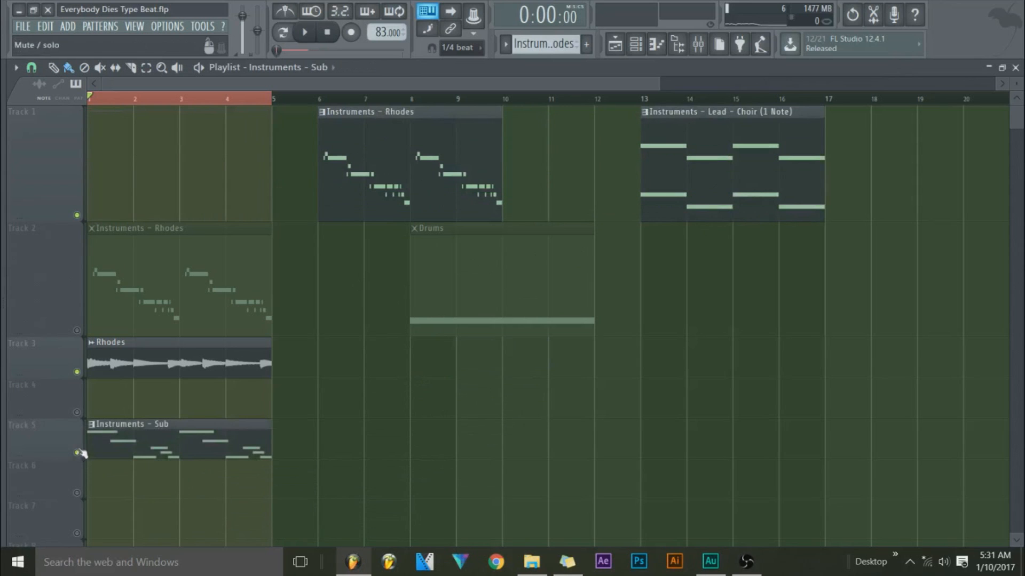
Step: Stack both Rhodes pattern clips on Track 1 and place the choir clip on Track 2, all starting at bar 1
drag(412, 149, 202, 149)
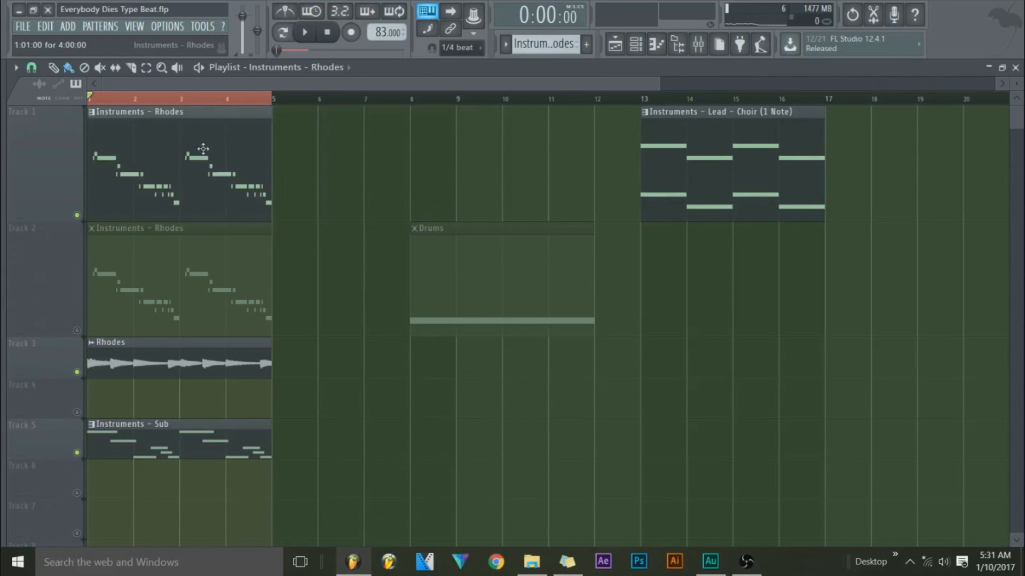
drag(202, 247, 154, 127)
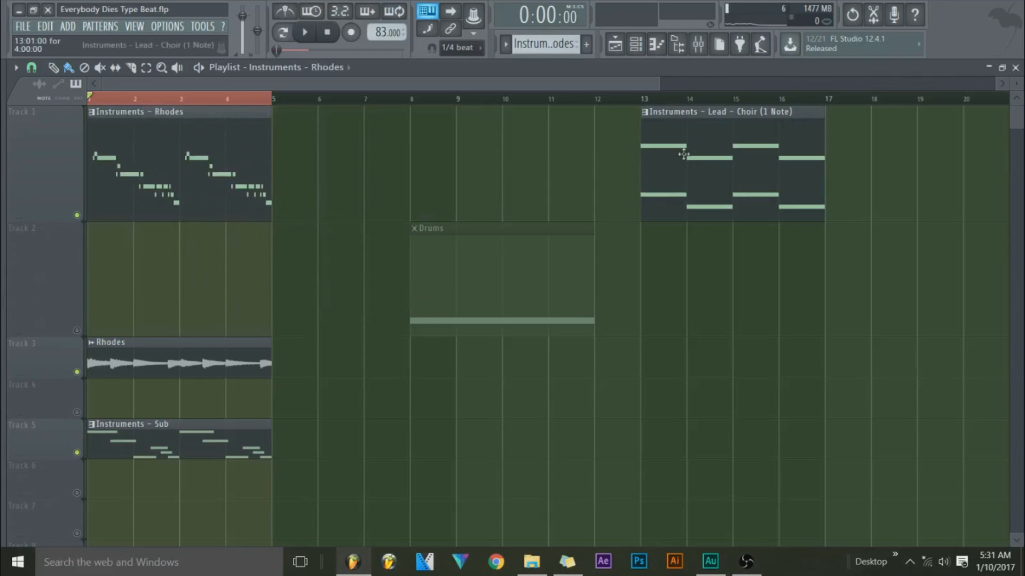
drag(673, 155, 119, 270)
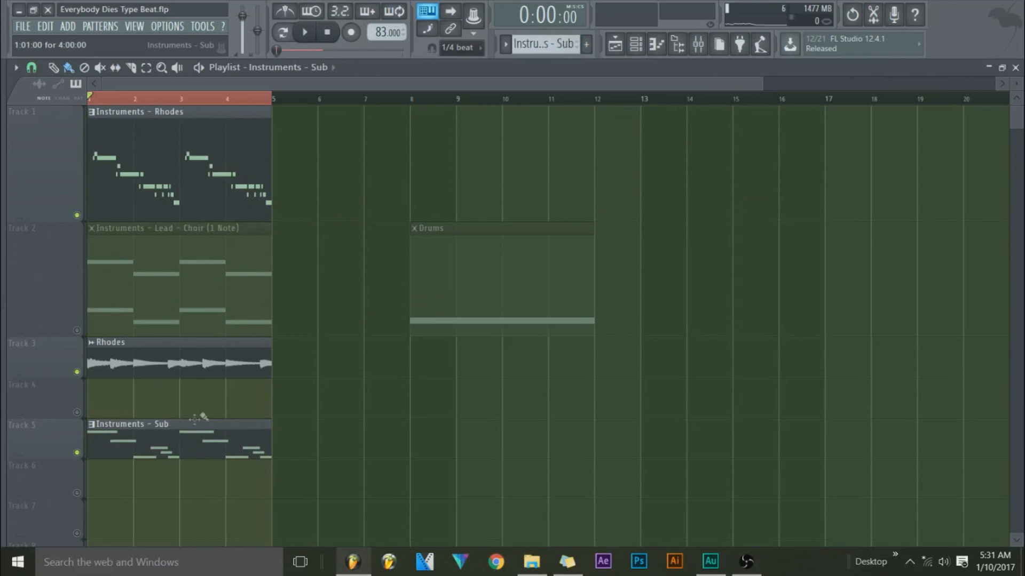
Step: Place the Sub clip on Track 4 and the Drums clip on Track 5 at bar 1, and unmute Tracks 2 and 4
drag(498, 303, 108, 482)
drag(243, 430, 199, 469)
drag(155, 445, 155, 404)
click(77, 412)
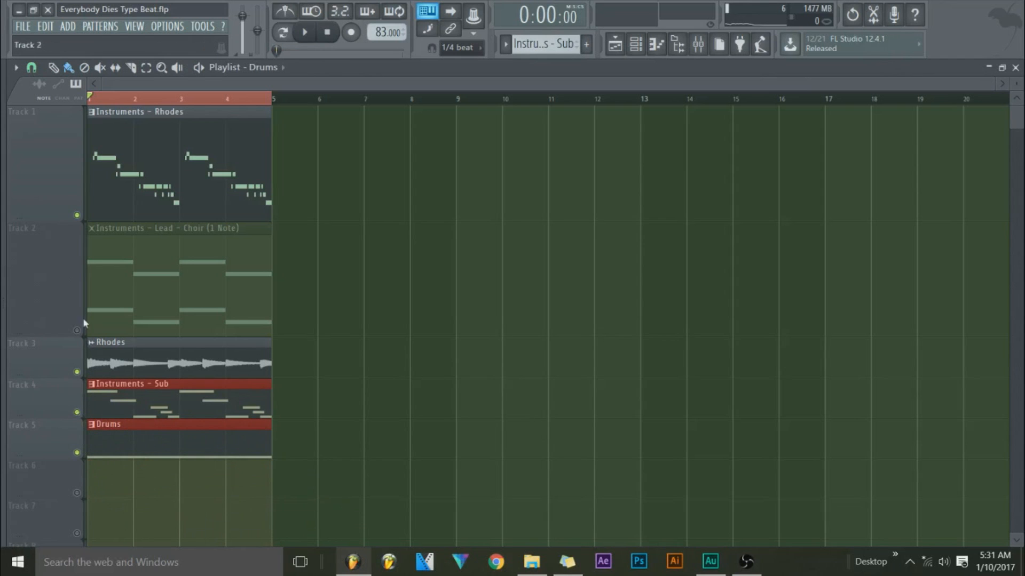
click(77, 330)
Step: Duplicate all the clips of the first four bars into bars 5 to 8 and deselect them
drag(293, 139, 118, 363)
drag(320, 483, 337, 146)
click(545, 407)
Step: Delete the Sub, Drums and Rhodes pattern clips from the first four bars of the playlist
right_click(240, 401)
right_click(224, 438)
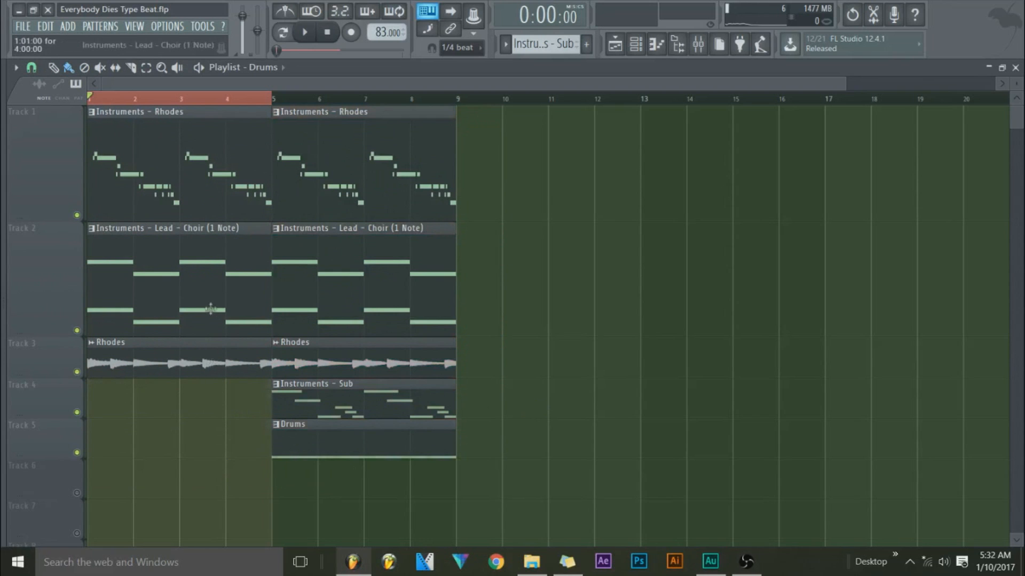
right_click(165, 166)
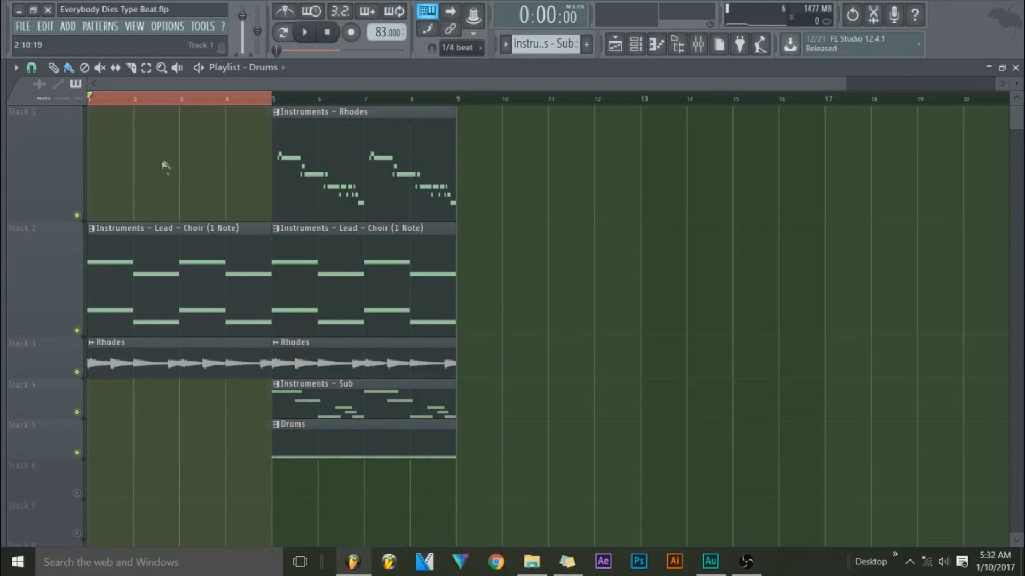
Step: Duplicate the clips of bars 5 to 8 on all five tracks into bars 9 to 12, and clear the four-bar time selection
drag(393, 144, 397, 499)
mouse_move(322, 194)
mouse_down()
mouse_move(547, 179)
mouse_move(505, 184)
mouse_up()
scroll(278, 103, down, 2)
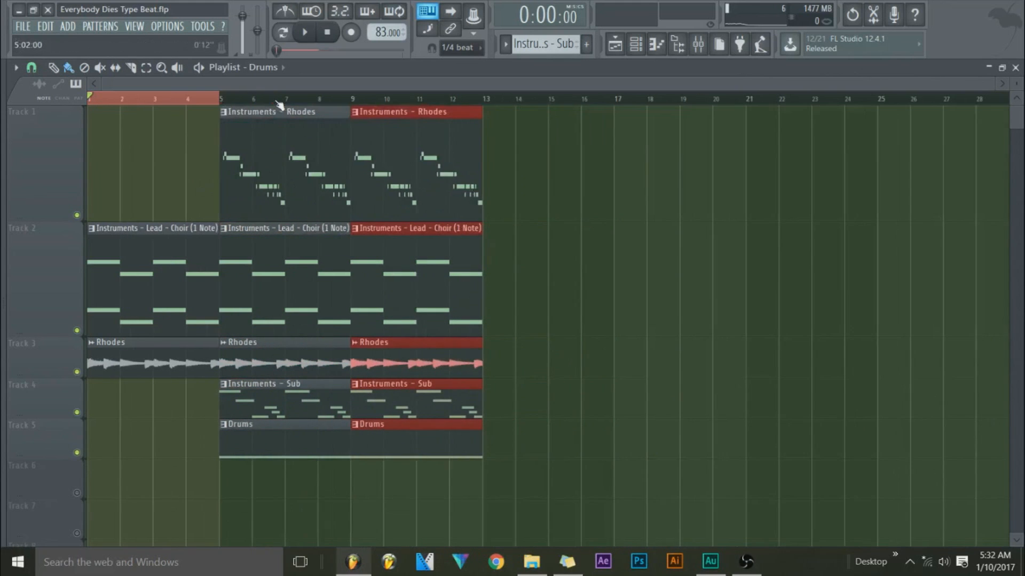
click(154, 99)
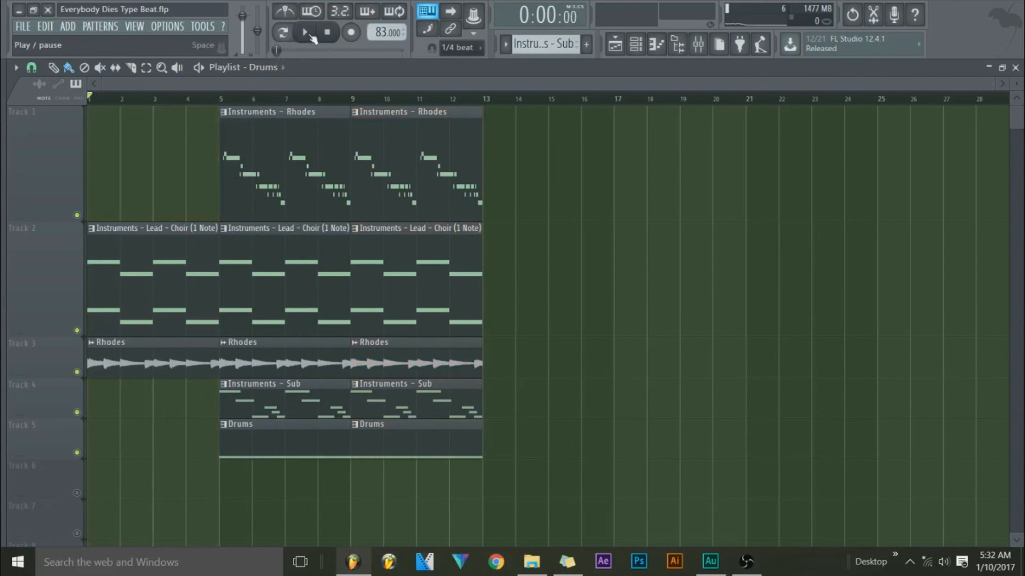
Step: Play the arrangement and set the Rhodes audio sample's stretch time to 4 bars in its channel settings
click(311, 38)
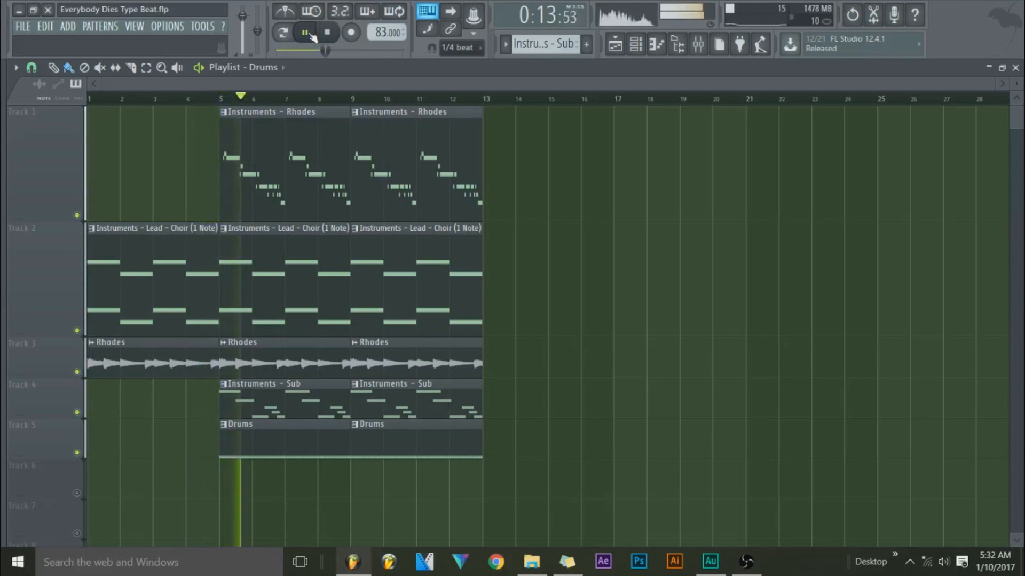
scroll(215, 111, up, 5)
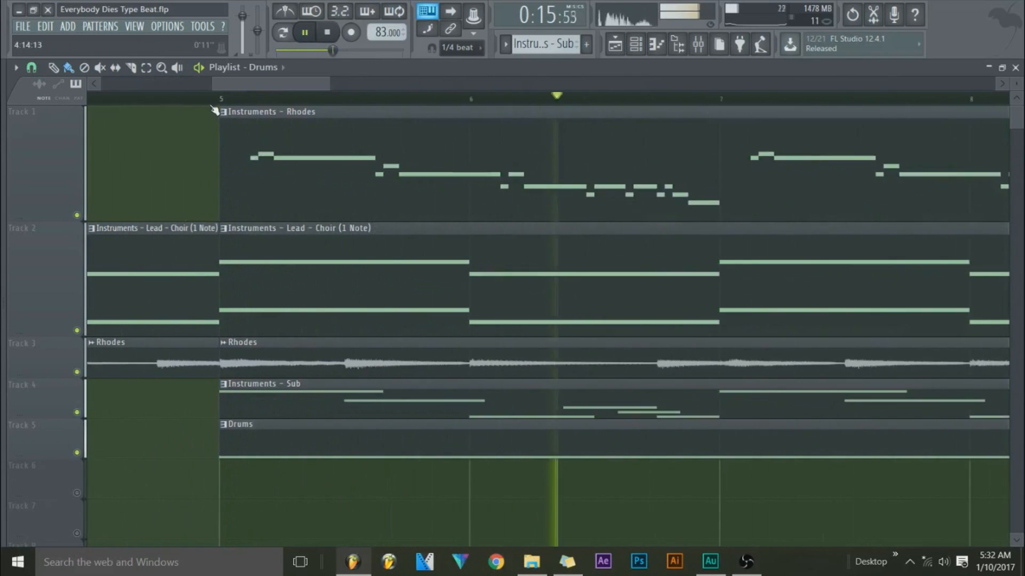
scroll(215, 111, up, 6)
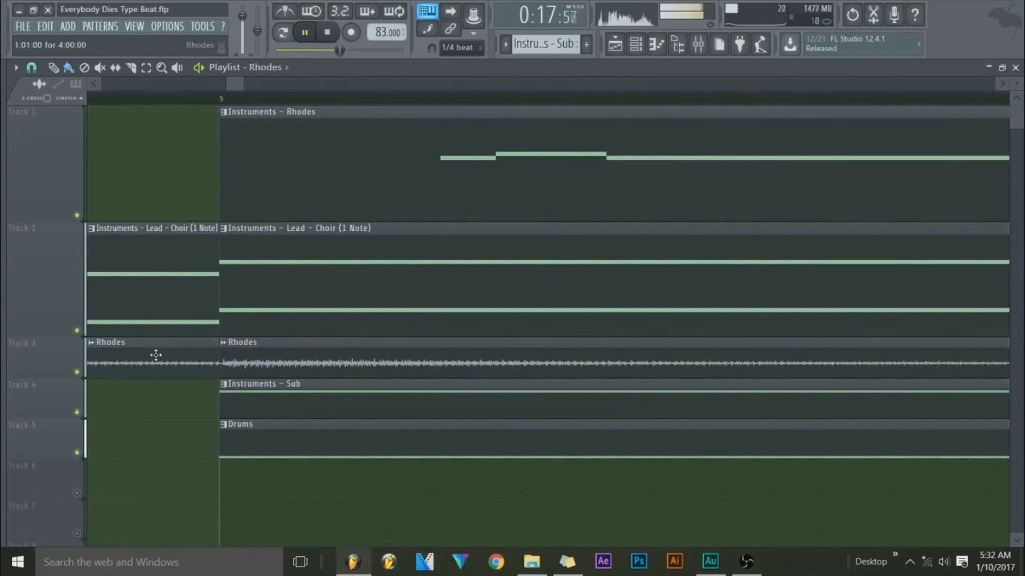
double_click(155, 355)
right_click(421, 334)
click(456, 452)
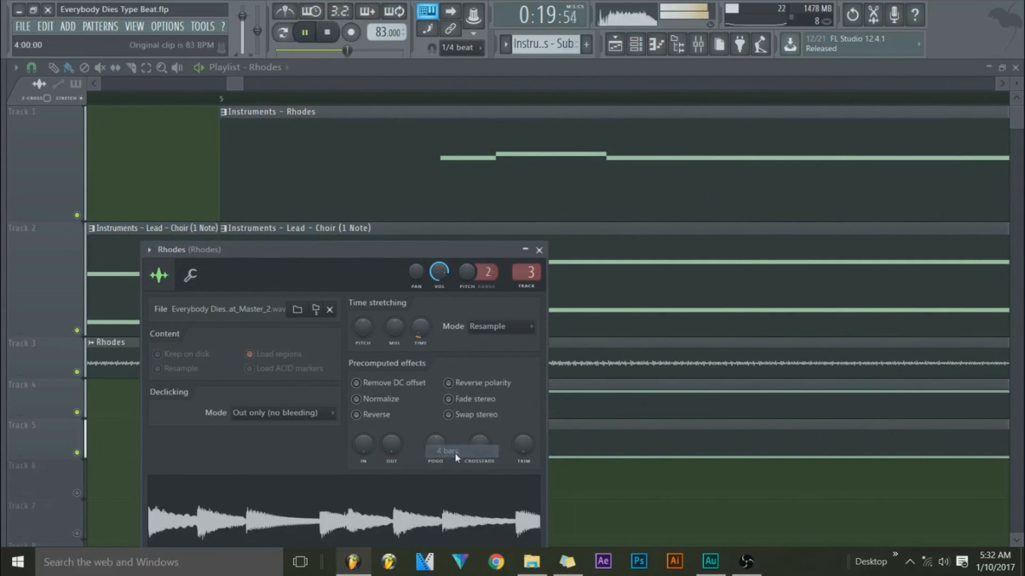
click(239, 87)
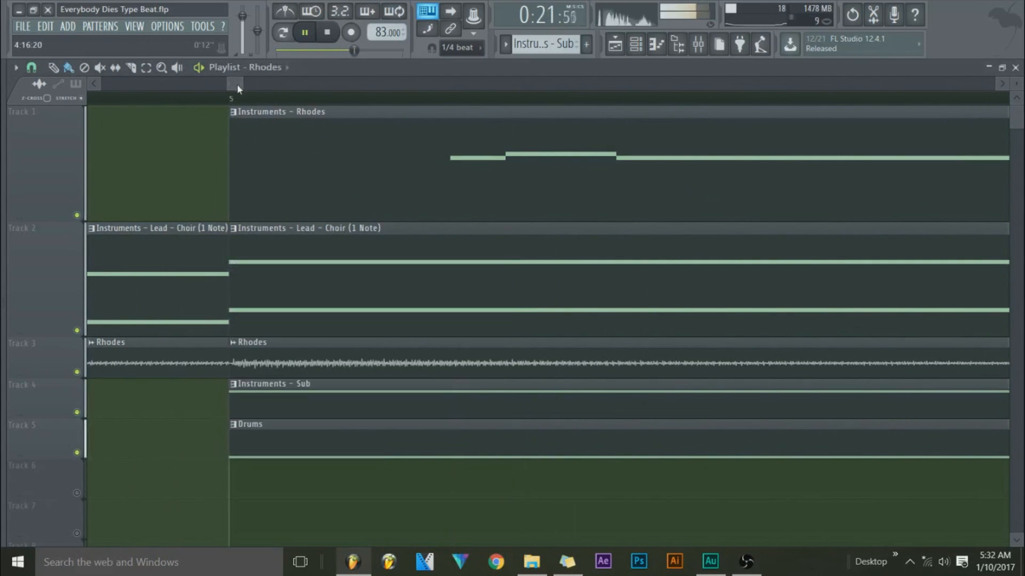
Step: Open the mixer and lower the faders of inserts 1 to 11 to one common level
scroll(243, 99, down, 5)
click(697, 45)
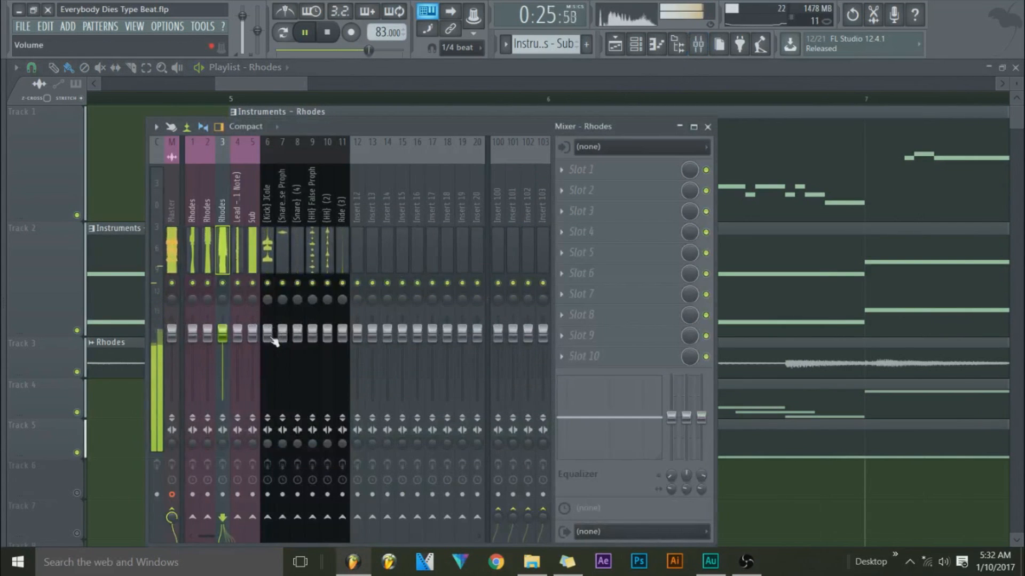
drag(194, 342, 348, 385)
click(211, 258)
Step: Raise the kick, snare, hi-hat and Sub faders to individual levels, with the Ride (3) fader at about -7.8 dB
drag(268, 372, 297, 359)
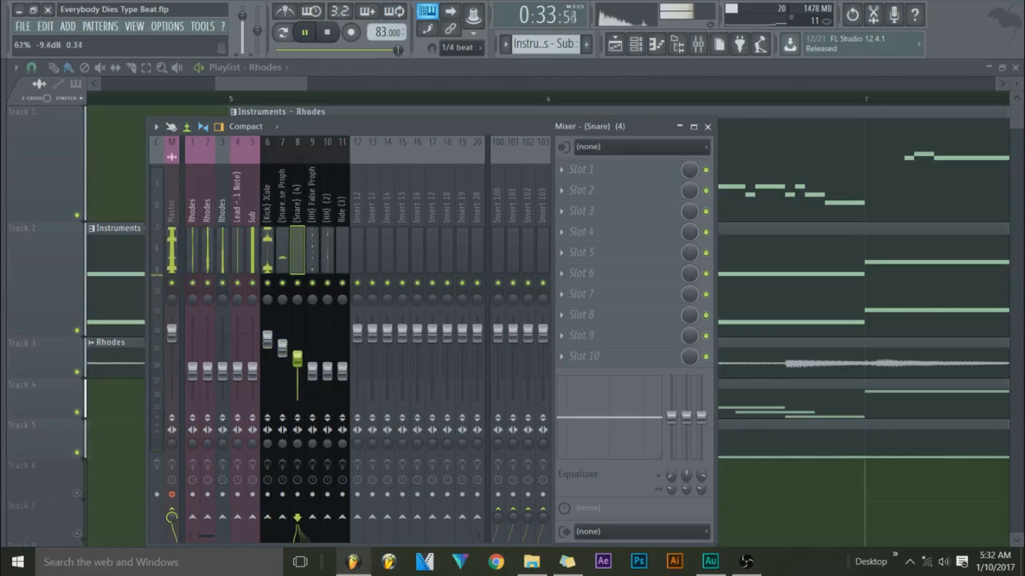
click(312, 369)
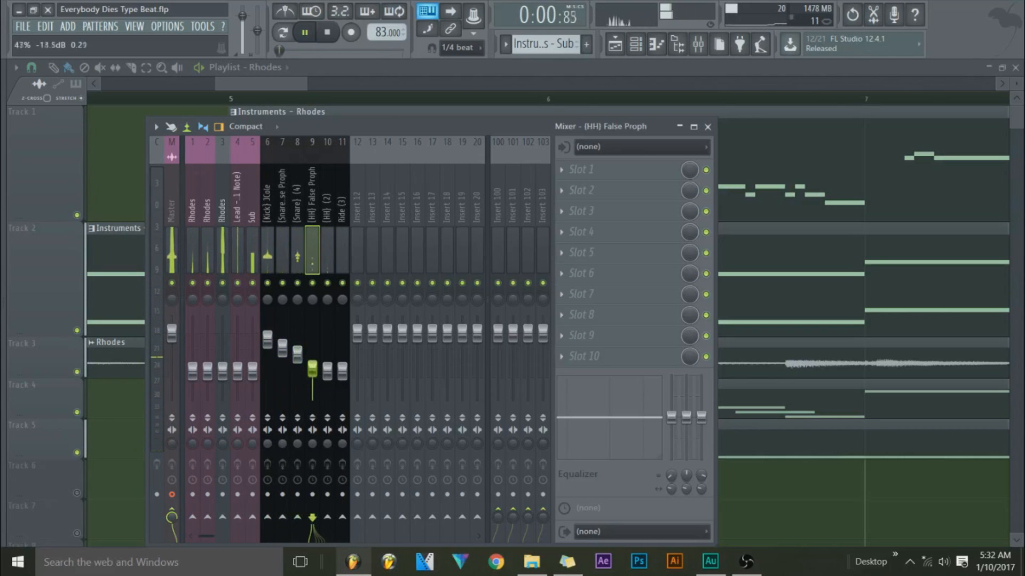
drag(327, 372, 342, 370)
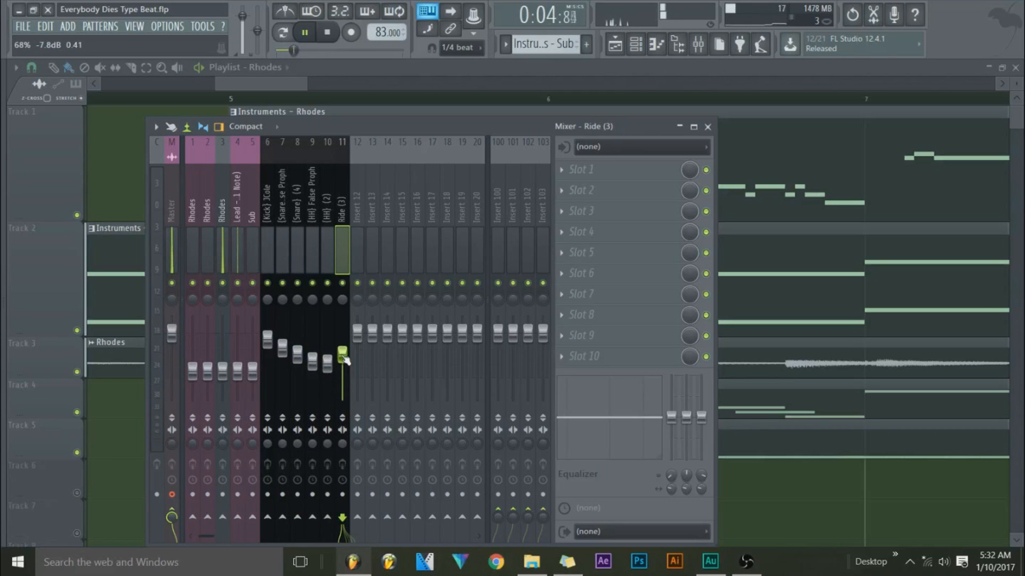
drag(223, 378, 250, 377)
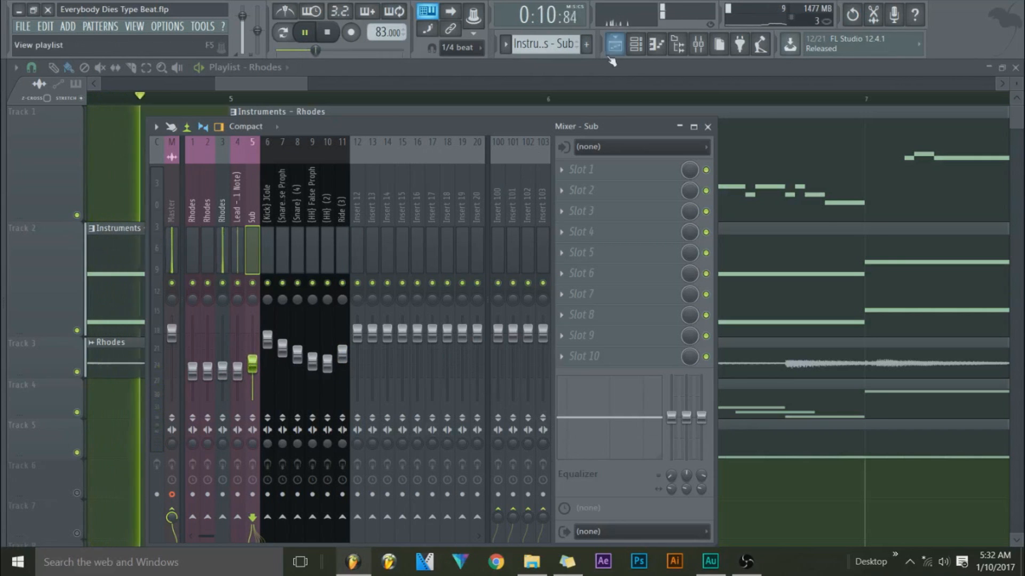
Step: Inspect the options of the Sub and drum channels in the channel rack, including the Cut itself setting
click(635, 45)
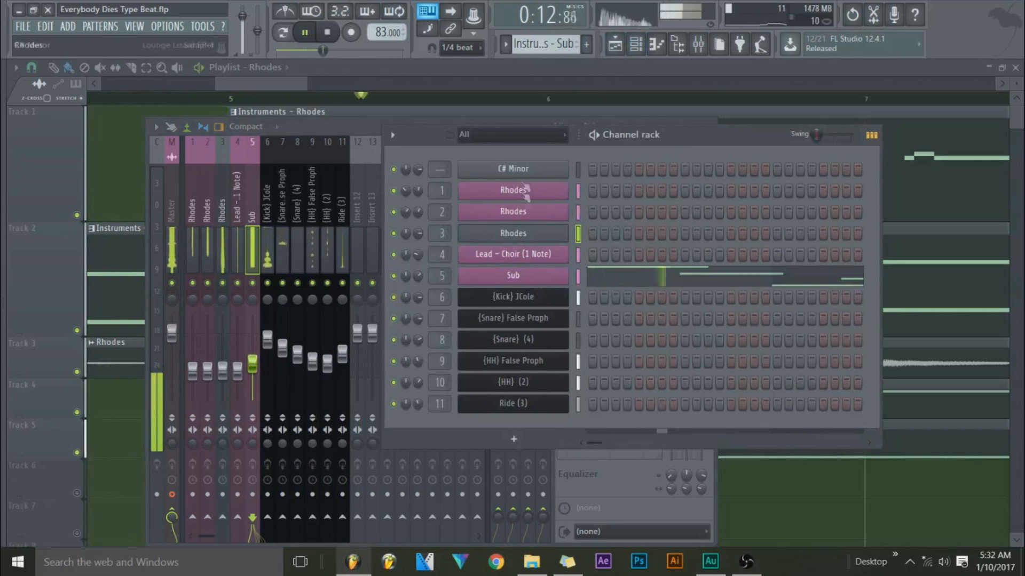
right_click(522, 280)
right_click(522, 305)
right_click(523, 319)
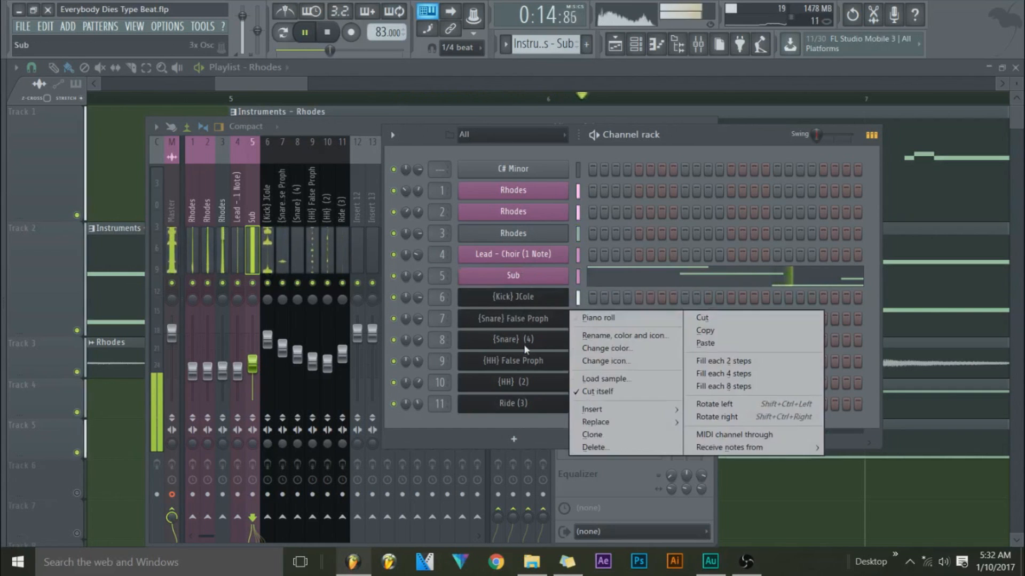
right_click(524, 340)
right_click(526, 362)
right_click(527, 383)
right_click(530, 399)
click(532, 404)
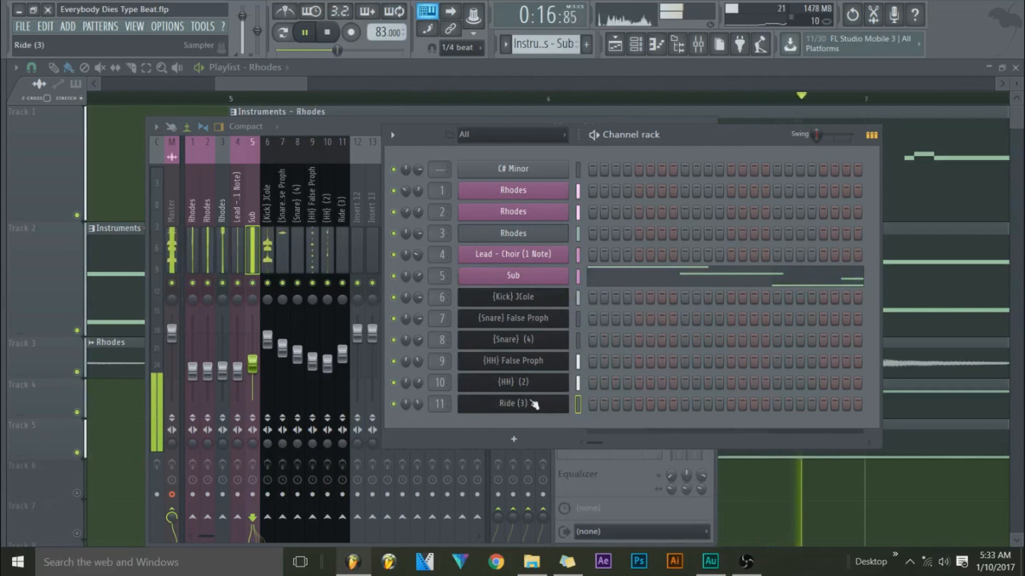
Step: Mute and unmute the Rhodes inserts 1 and 2 for comparison, and lower both their faders to about -18.6 dB
click(239, 264)
click(207, 283)
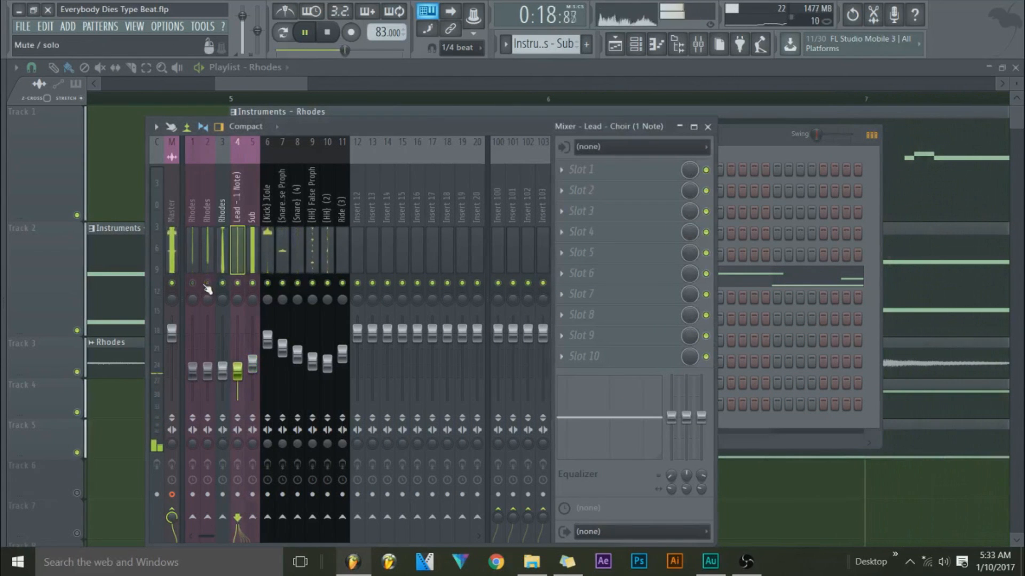
click(207, 283)
click(194, 284)
drag(193, 261, 207, 259)
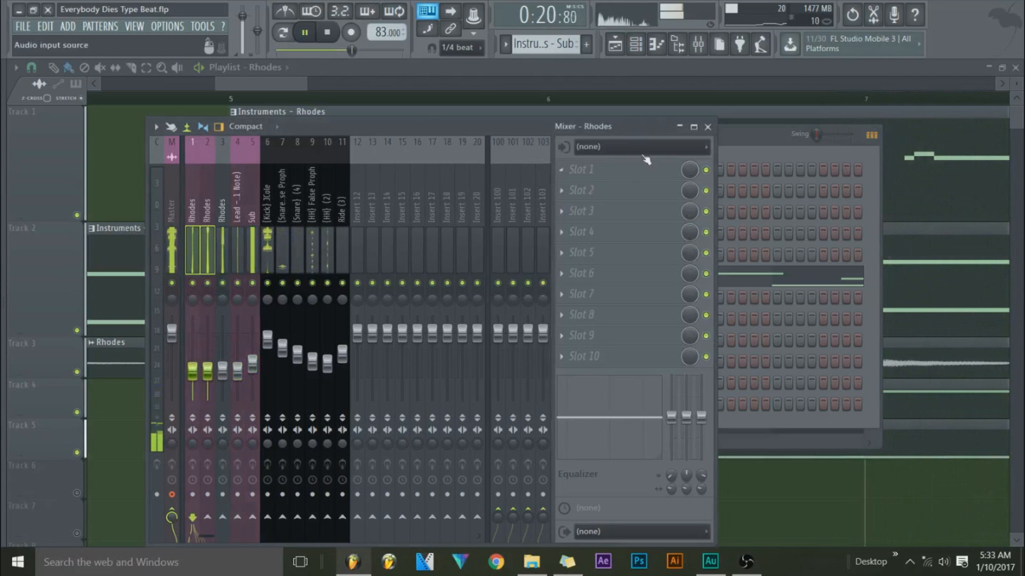
drag(207, 369, 207, 378)
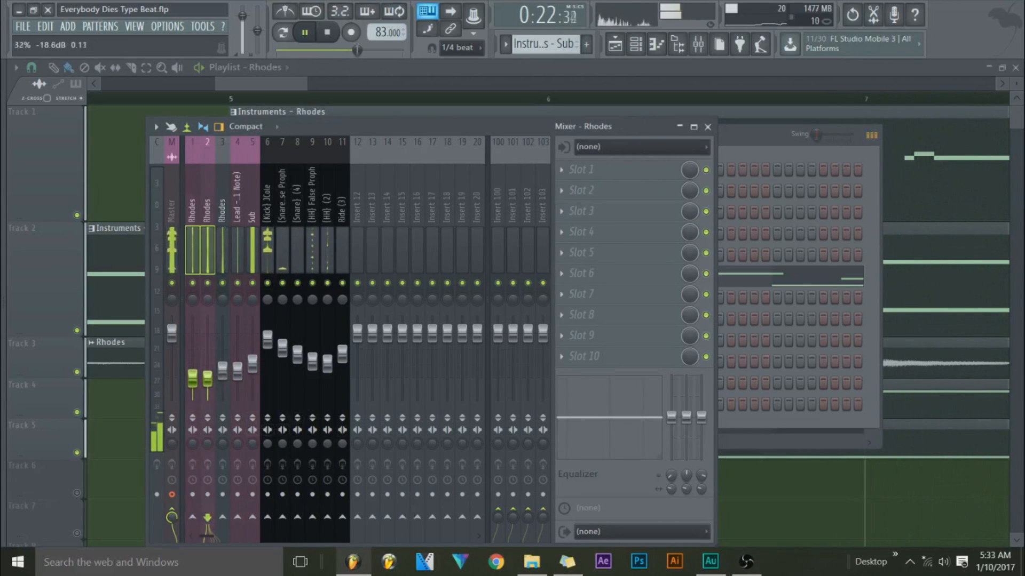
Step: Load Fruity Reeverb 2 in the first effect slot of both Rhodes inserts 1 and 2
click(211, 246)
click(582, 170)
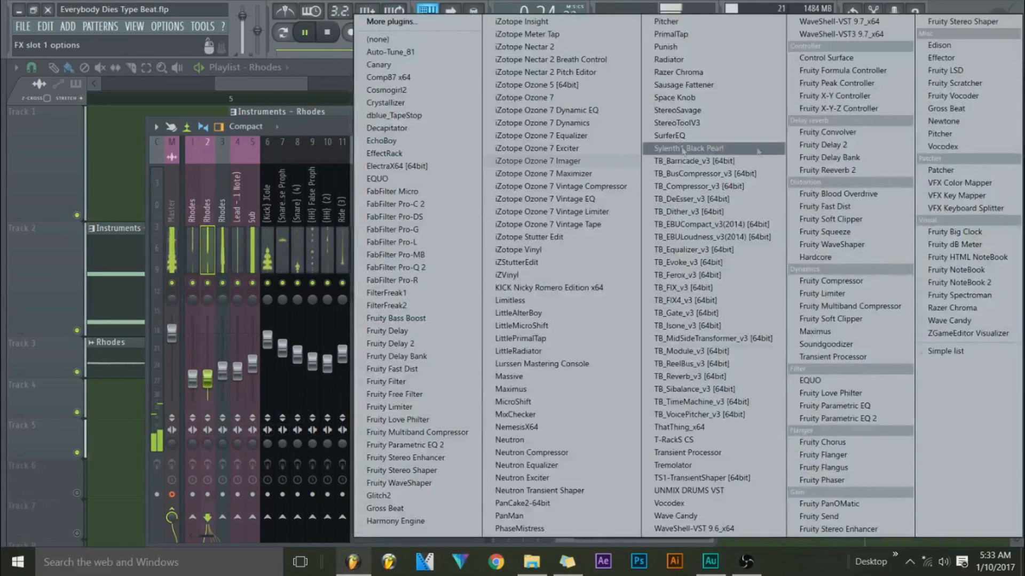
click(859, 175)
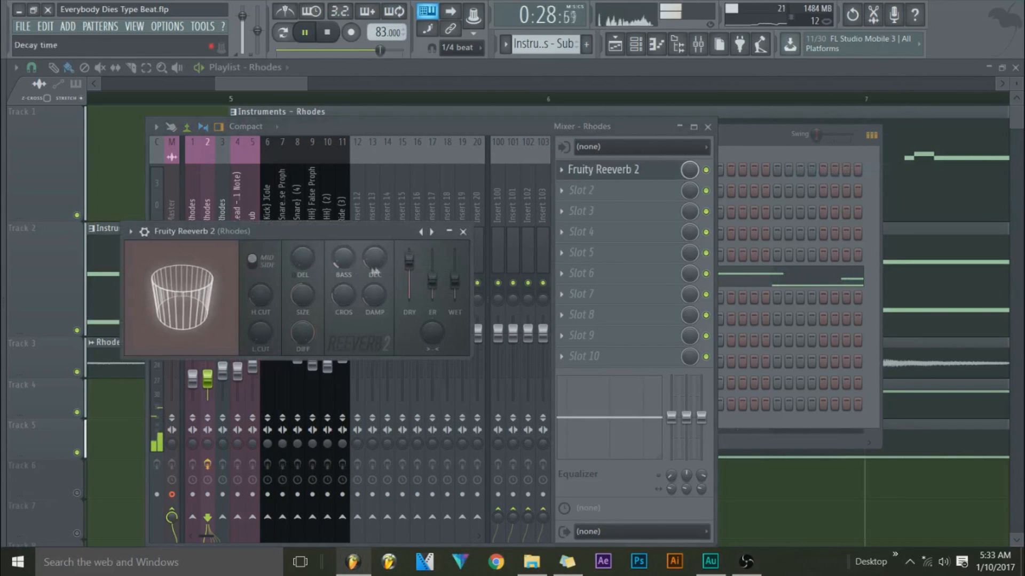
click(562, 169)
drag(573, 235, 195, 244)
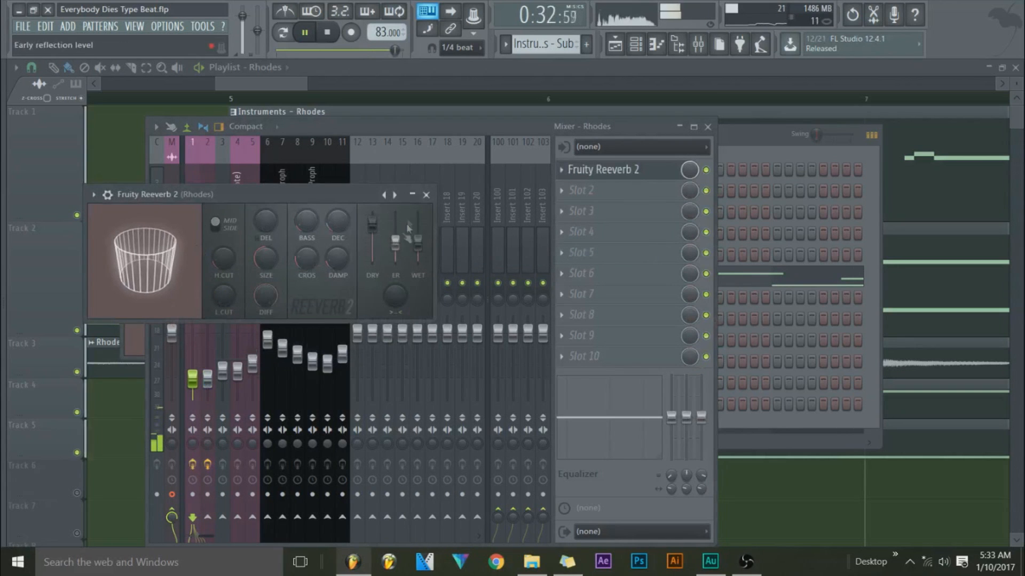
click(426, 195)
Step: Rebalance the Rhodes and Lead - Choir faders, and raise the faders of inserts 1 to 11 together slightly
ctrl+shift+click(208, 267)
drag(207, 378, 237, 371)
click(223, 273)
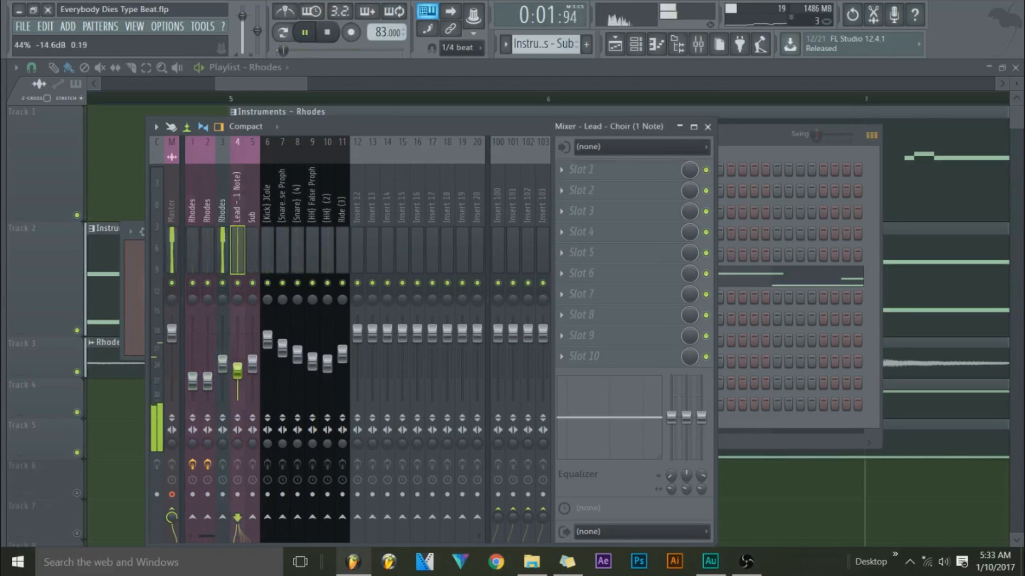
click(224, 366)
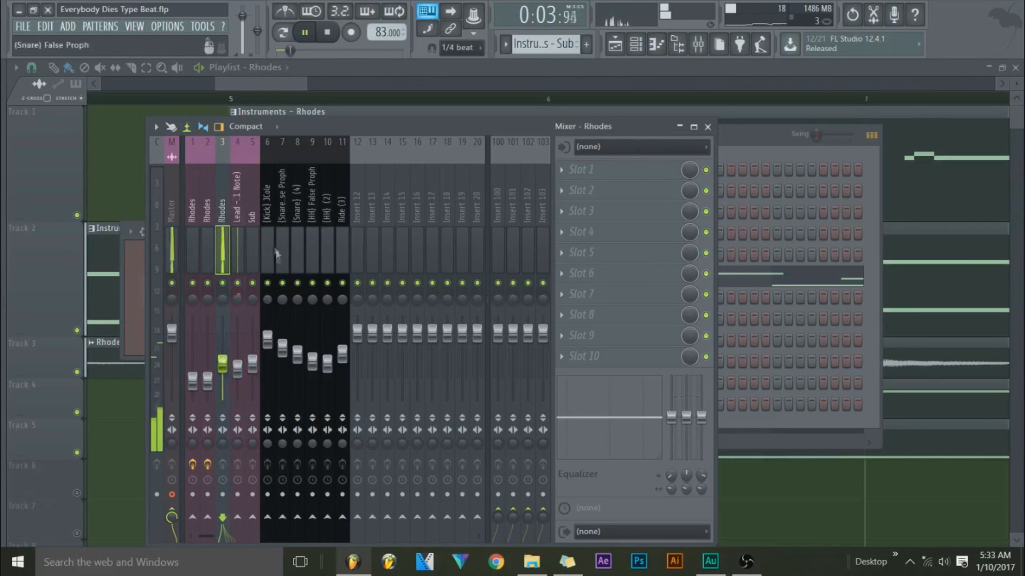
drag(193, 255, 323, 360)
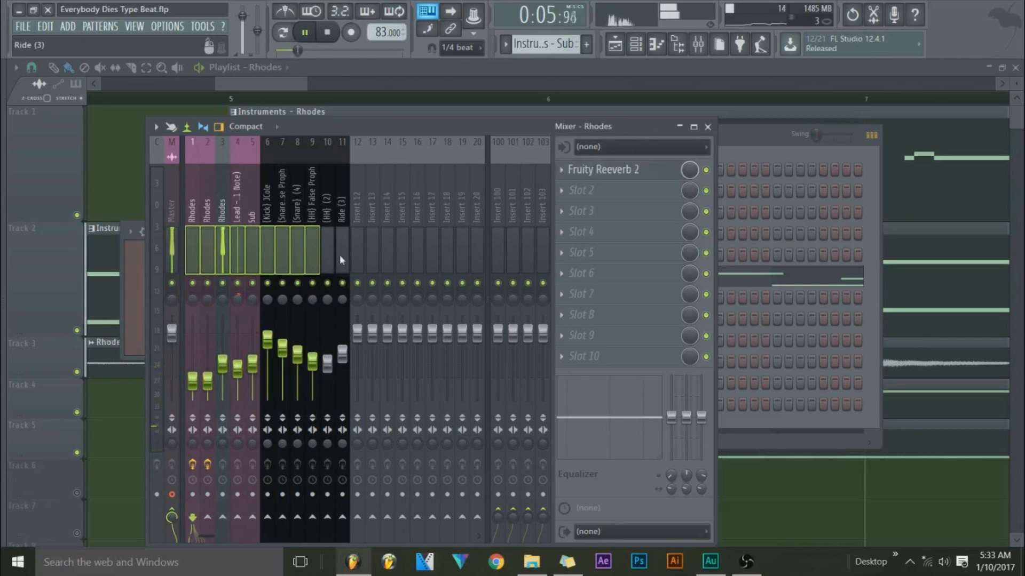
drag(340, 261, 342, 262)
Step: Load Fruity Parametric EQ 2 in the Master track's first effect slot, and replace it with EQUO
click(176, 250)
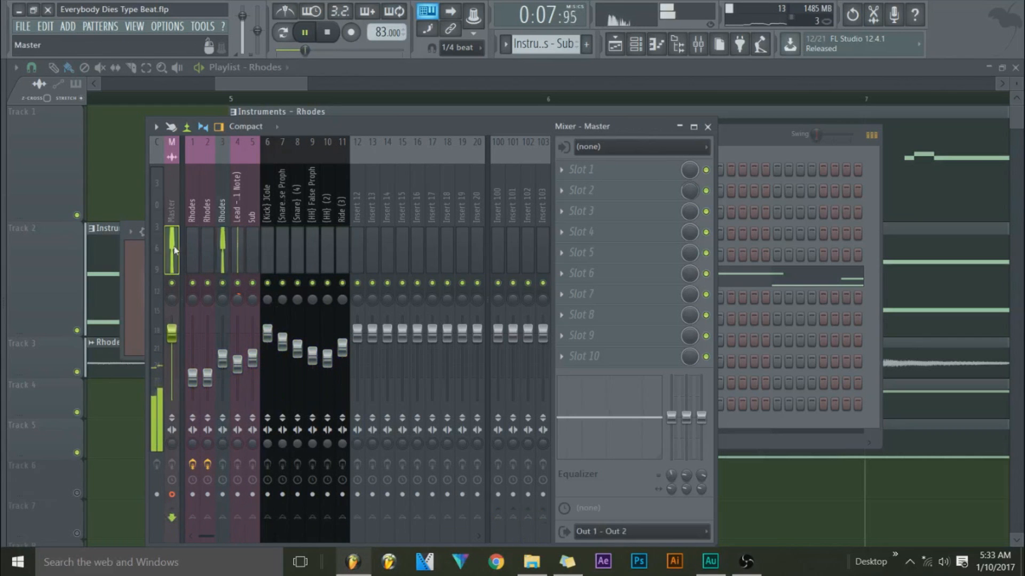
click(614, 169)
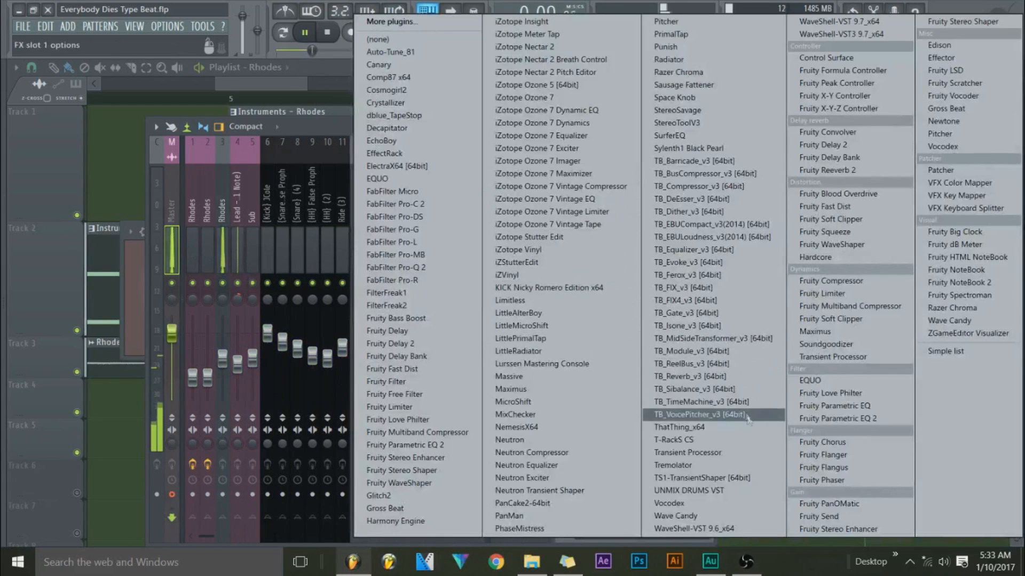
click(860, 419)
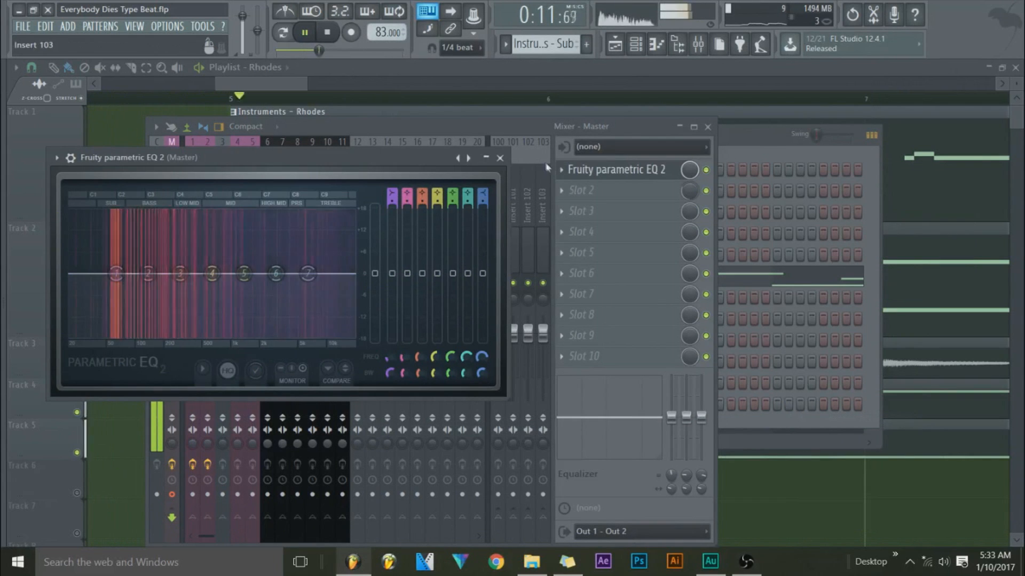
click(564, 172)
mouse_move(582, 201)
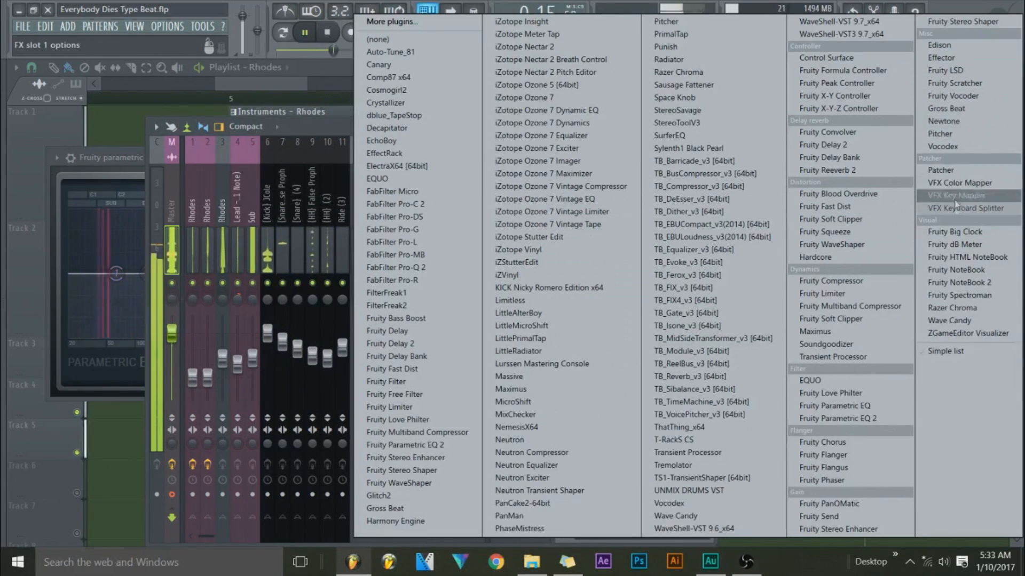
click(865, 380)
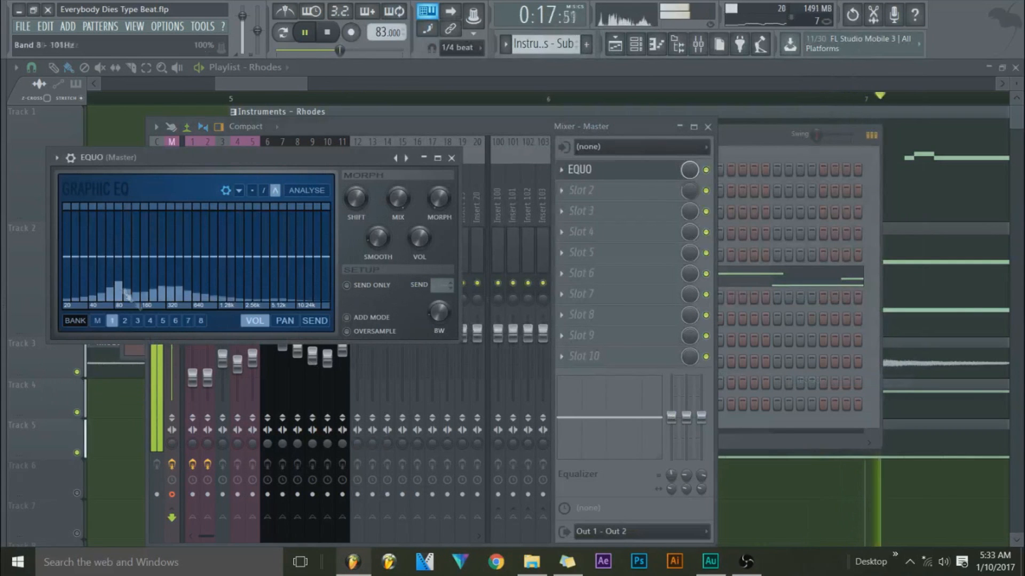
Step: Shape the EQUO curve on the Master with moderately boosted low bands and raised high bands
mouse_move(69, 292)
mouse_down()
mouse_move(90, 270)
mouse_move(88, 256)
mouse_up()
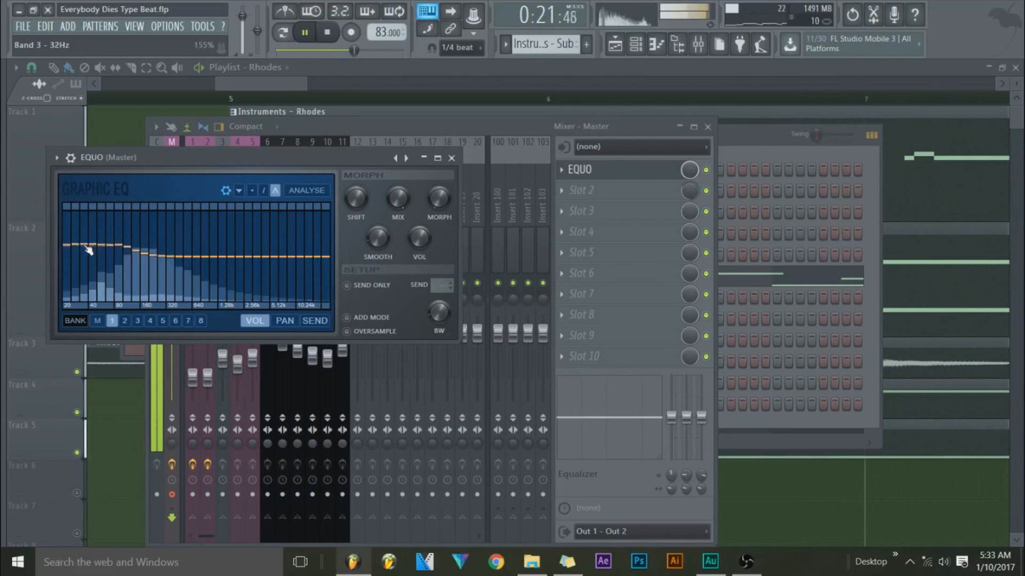
drag(295, 258, 283, 255)
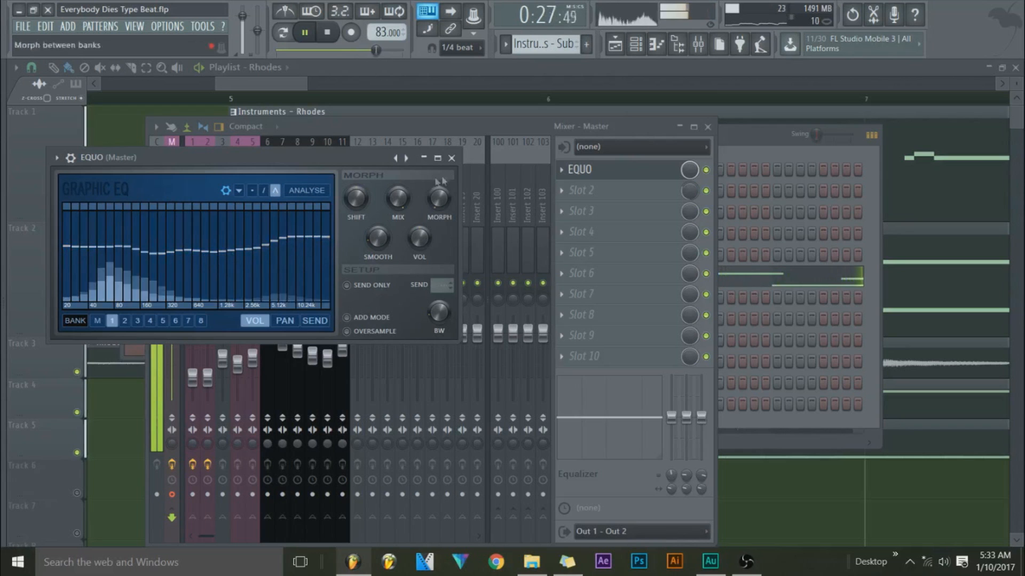
click(452, 158)
Step: Return to the full arrangement in the playlist and set the project tempo to 80 BPM
click(708, 127)
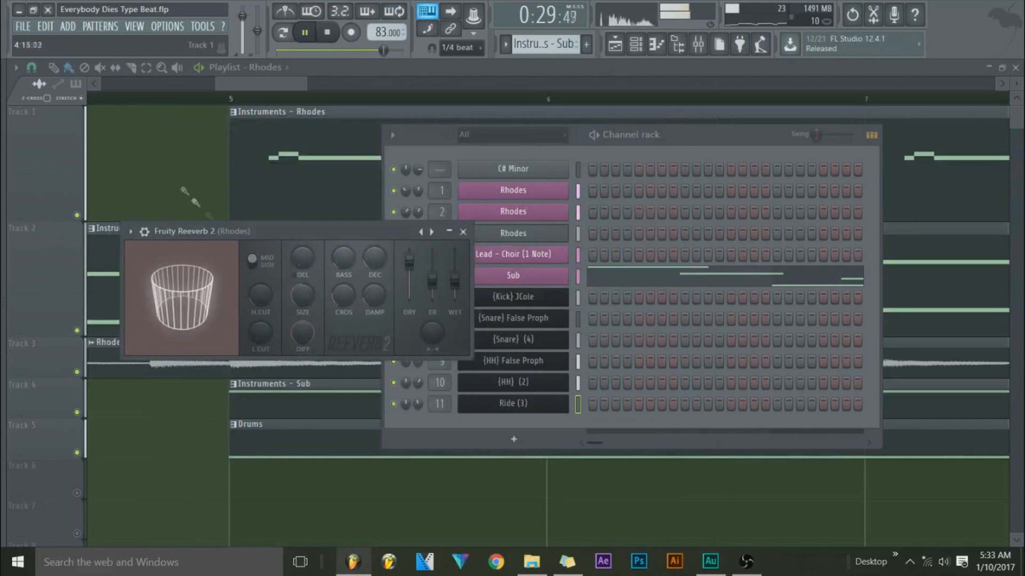
drag(259, 88, 712, 125)
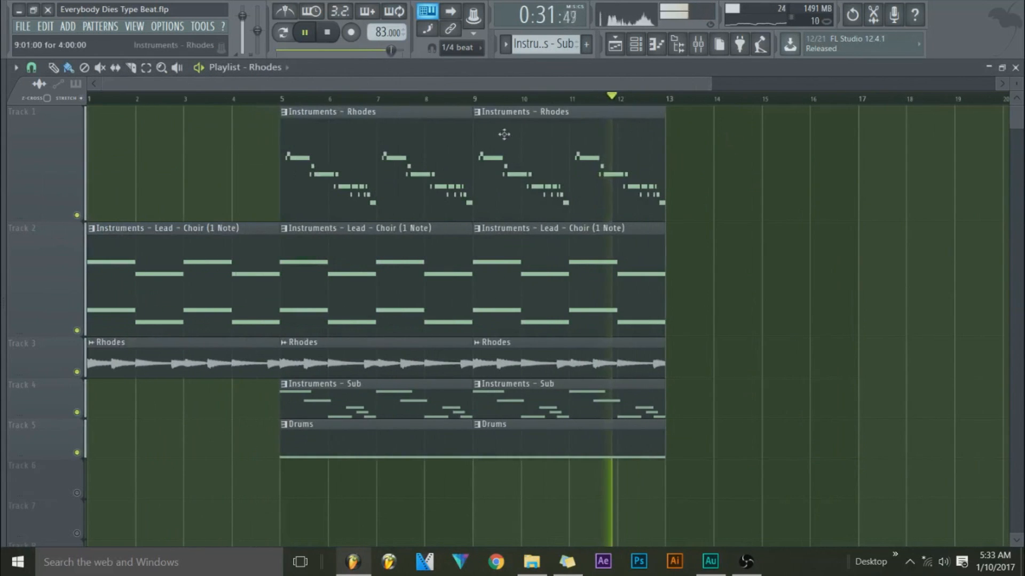
scroll(372, 35, down, 1)
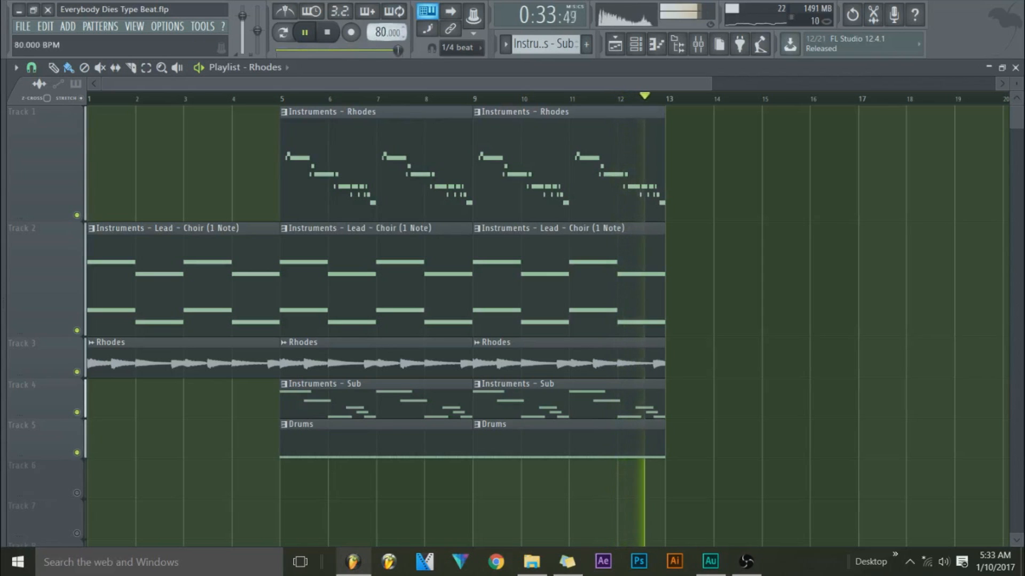
Step: Set the Rhodes audio sample's time-stretching mode to Auto and play the arrangement from bar 4
double_click(333, 350)
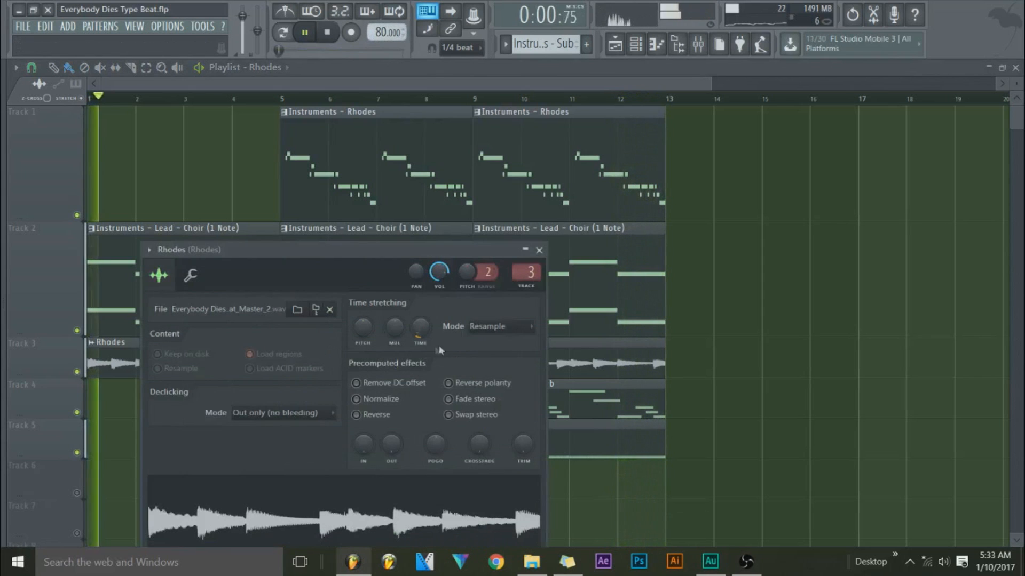
click(421, 326)
click(494, 327)
click(489, 456)
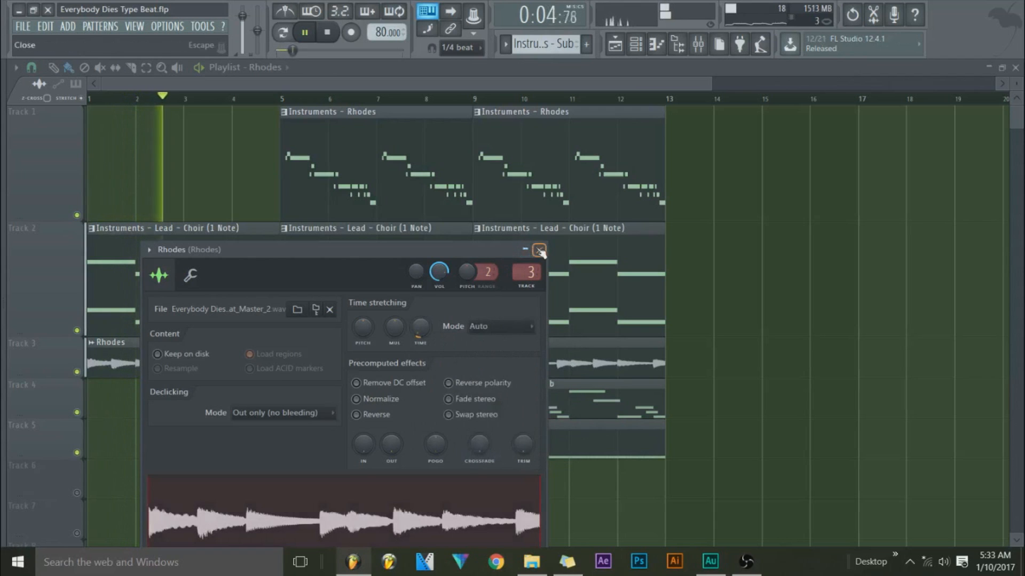
click(539, 250)
click(230, 98)
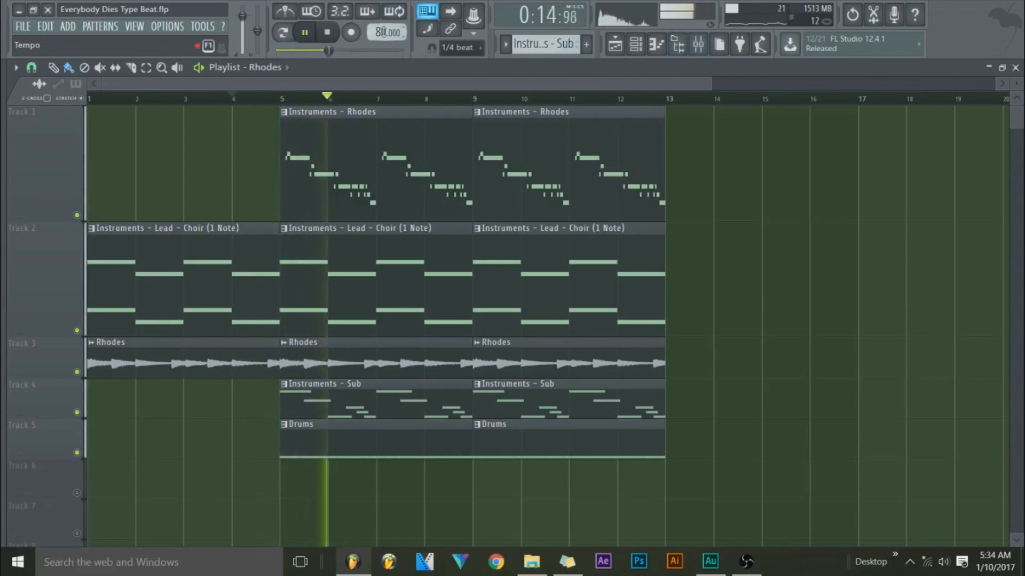
Step: Raise the project tempo to 82 BPM
scroll(385, 32, up, 2)
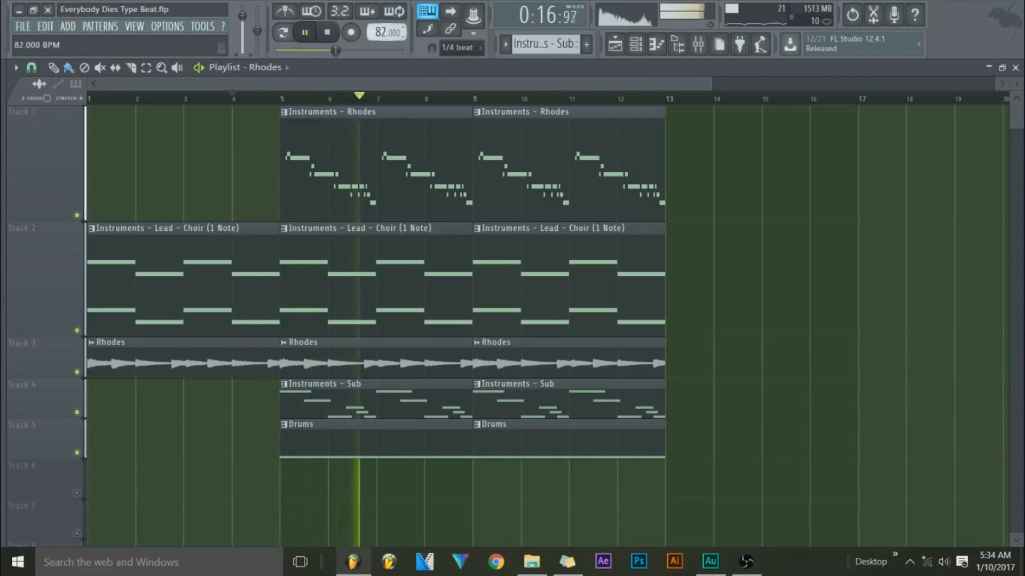
click(515, 319)
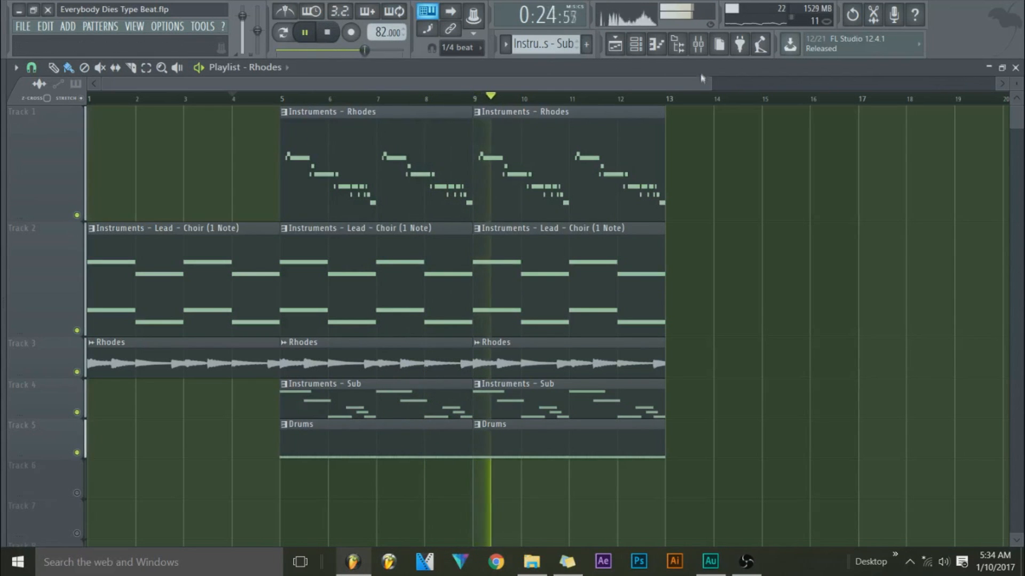
Step: Lower the first two Rhodes tracks in the mixer to about -20 dB
click(698, 44)
drag(223, 359, 193, 382)
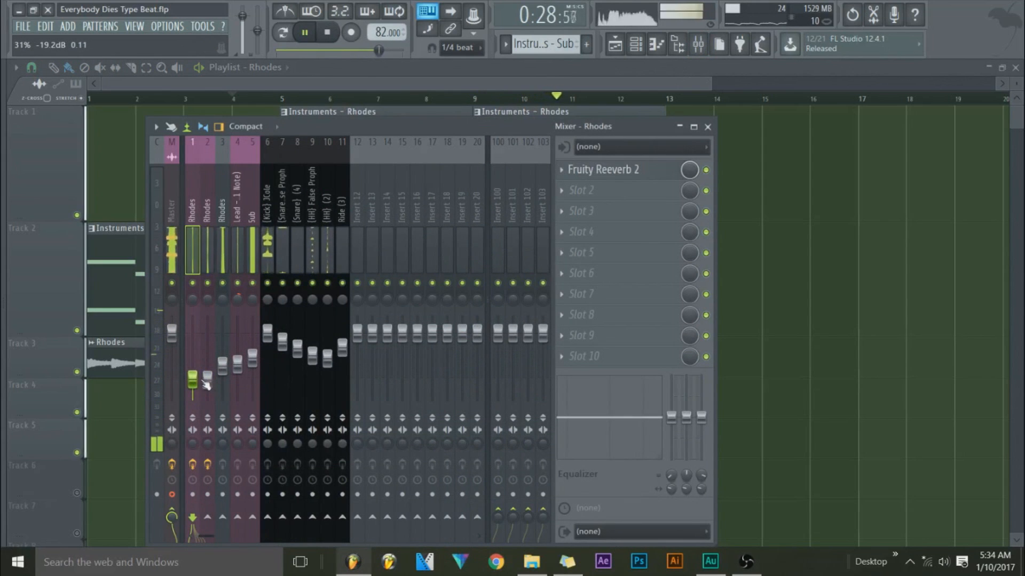
click(207, 380)
click(223, 367)
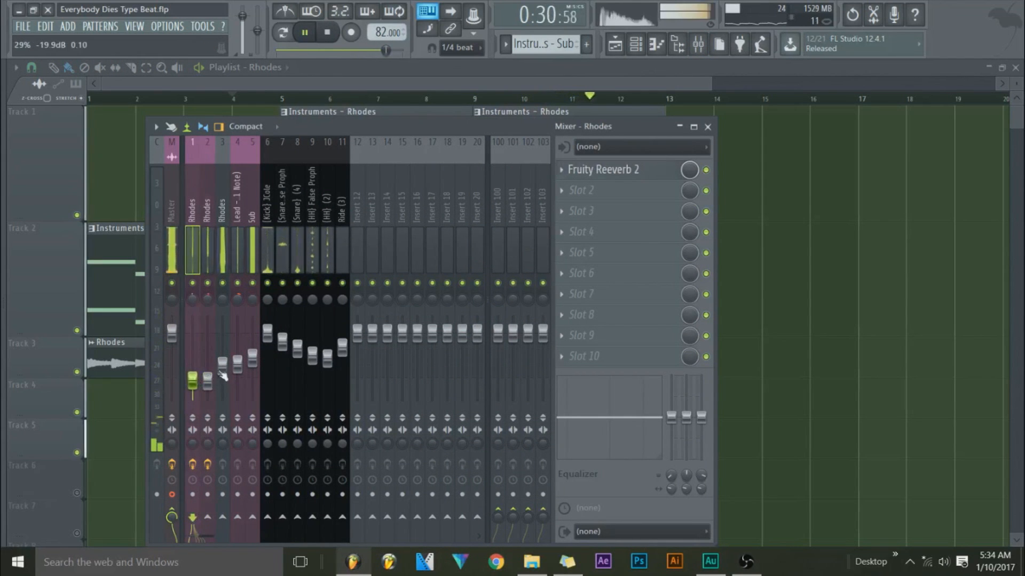
Step: Lower the Sub mixer track to about -11 dB and the Kick track to about -0.5 dB, and save the project
click(253, 358)
drag(253, 356, 252, 368)
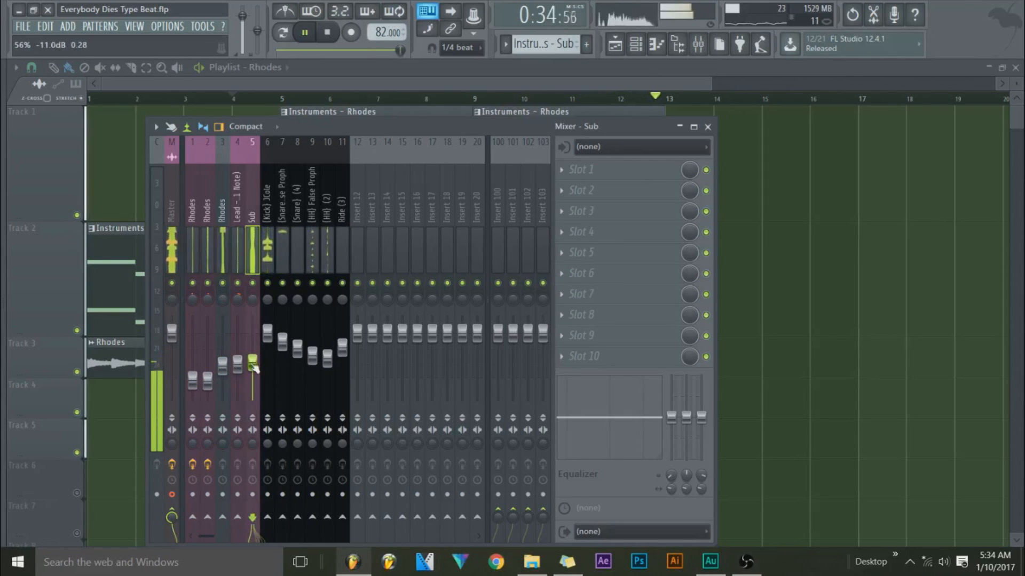
click(266, 254)
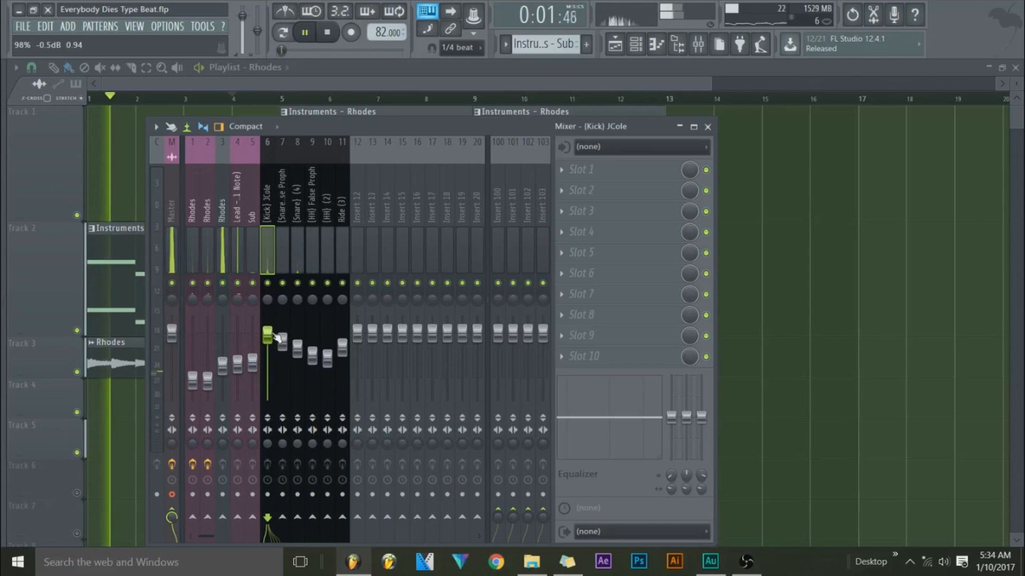
key(ctrl+s)
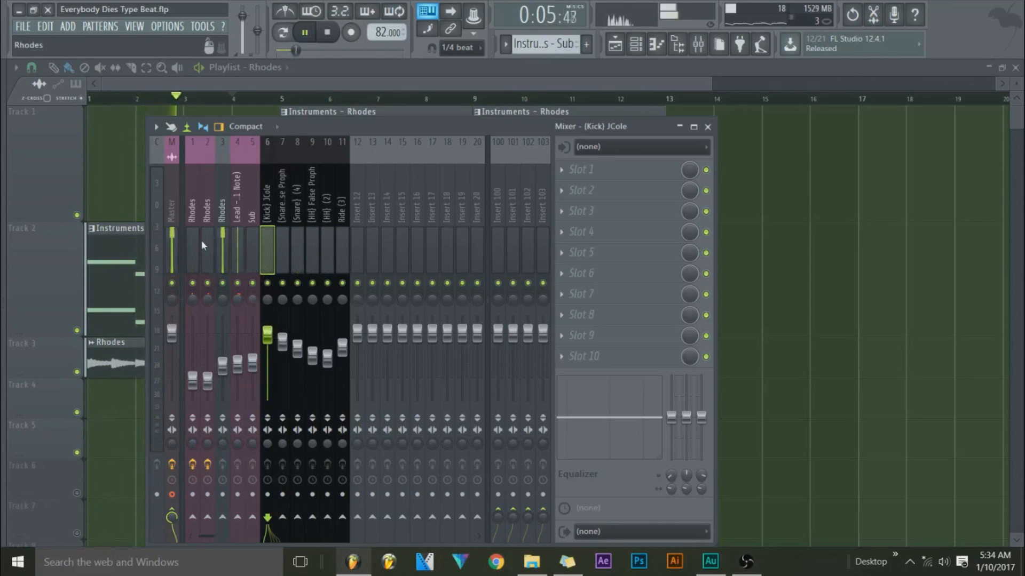
Step: Return to the playlist, listen to the transition leading into bar 5, and stop playback
click(172, 495)
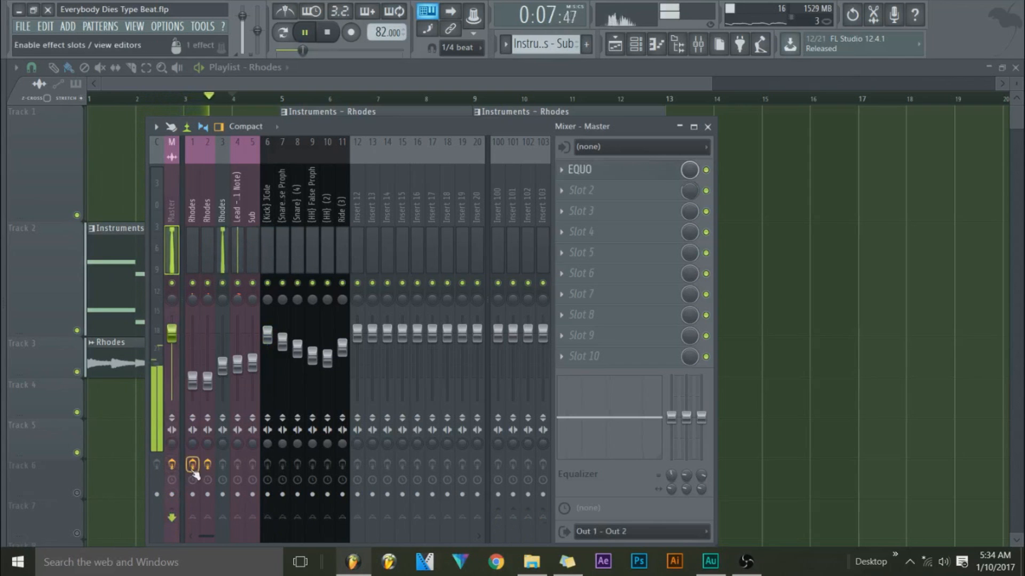
key(F9)
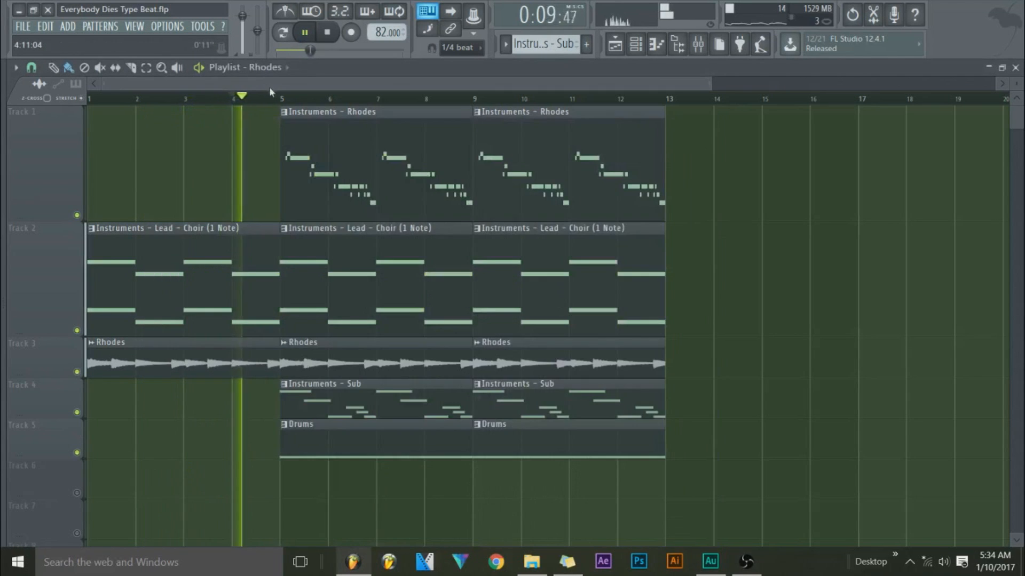
scroll(282, 98, up, 5)
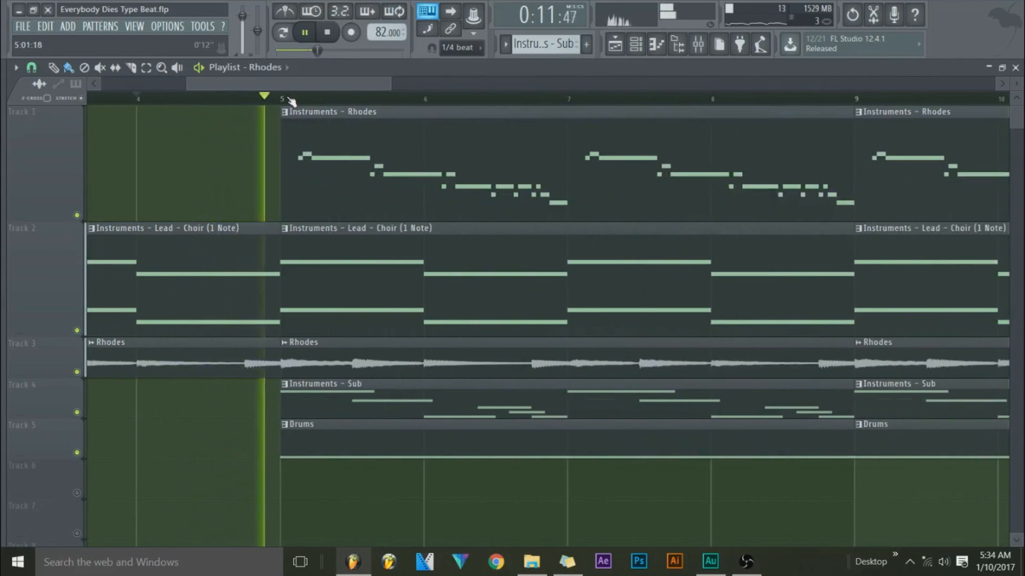
key(space)
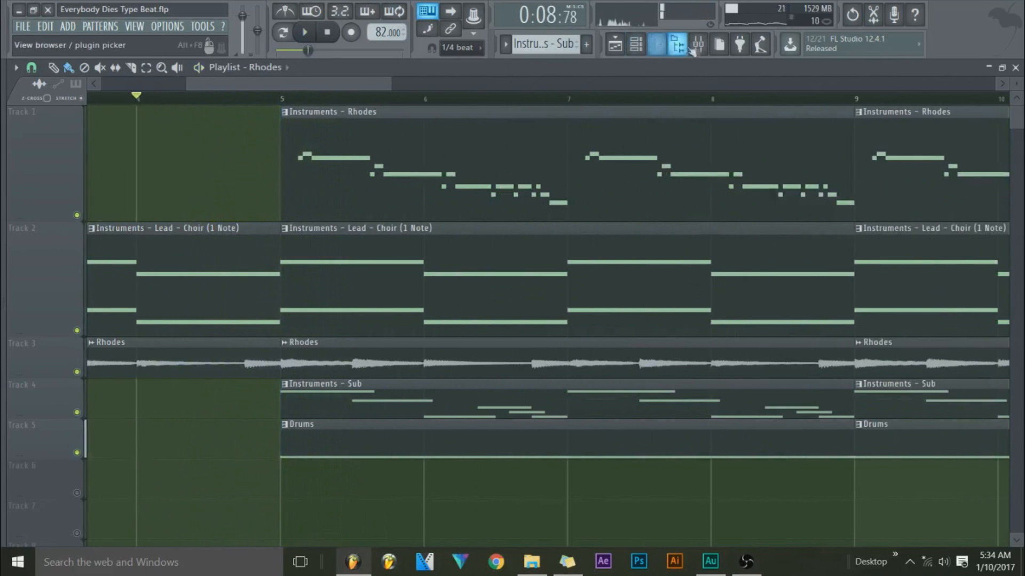
Step: Load Fruity Reeverb 2 in the first effect slot of the Ride (3) mixer track
click(698, 44)
click(345, 246)
click(613, 169)
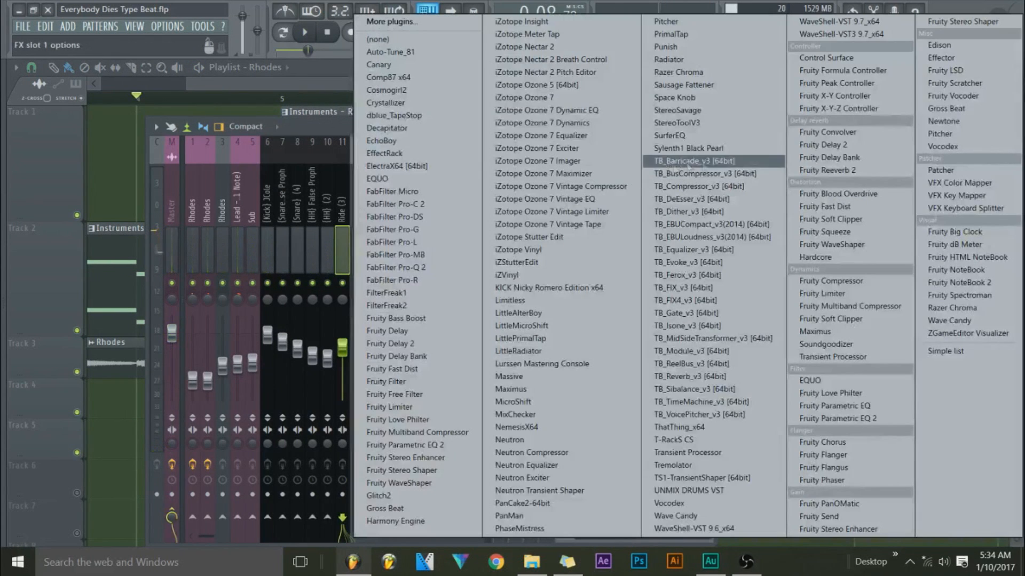
click(848, 169)
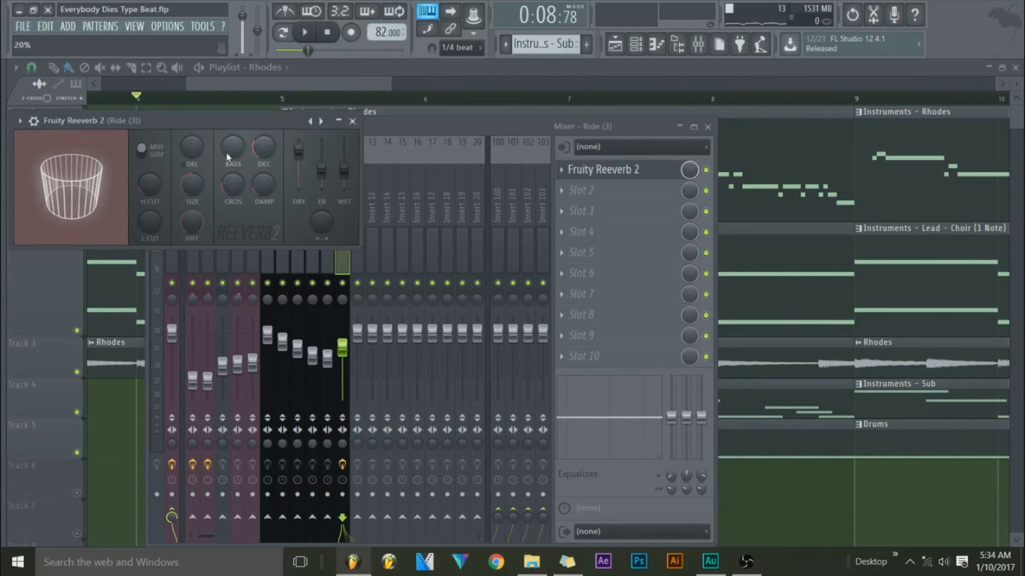
Step: Play the beat from bar 4 to check the ride reverb, stop playback, and show the full arrangement
key(space)
click(324, 107)
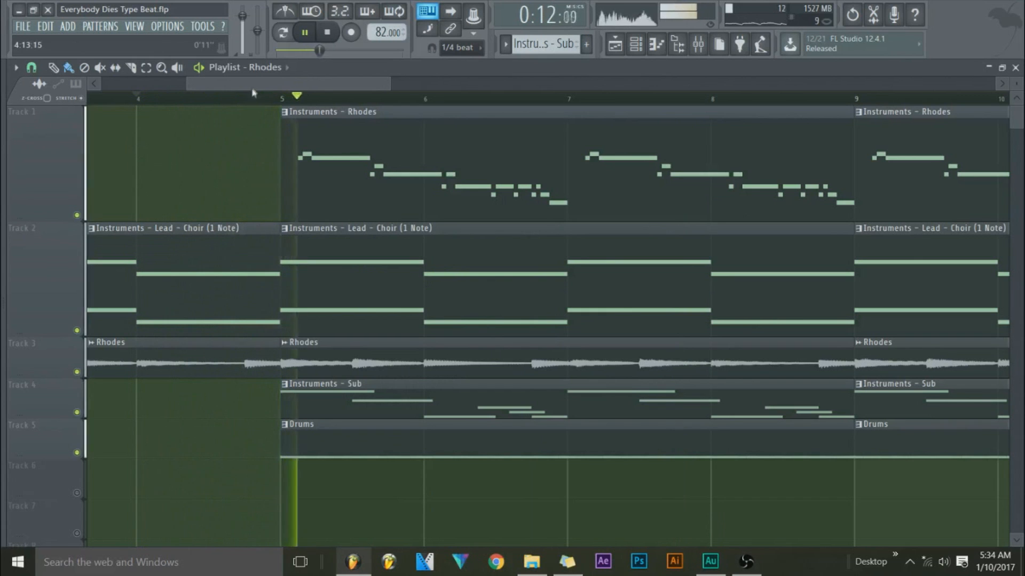
click(327, 34)
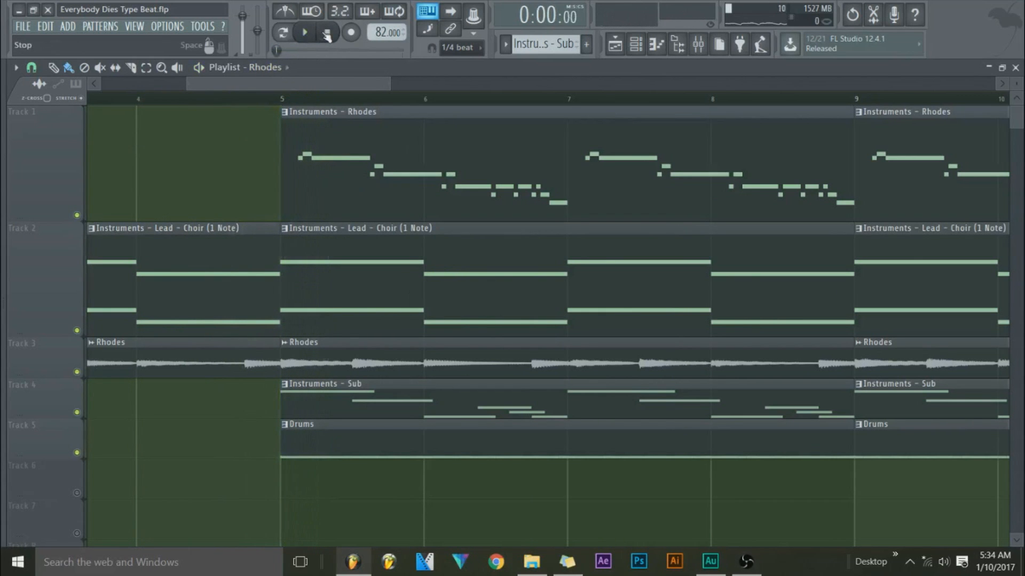
drag(351, 83, 754, 85)
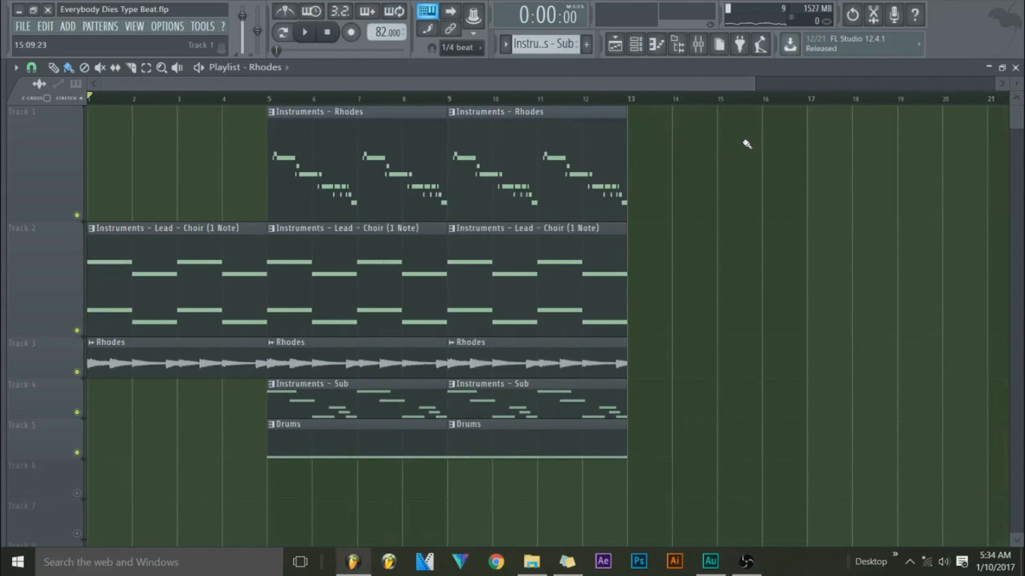